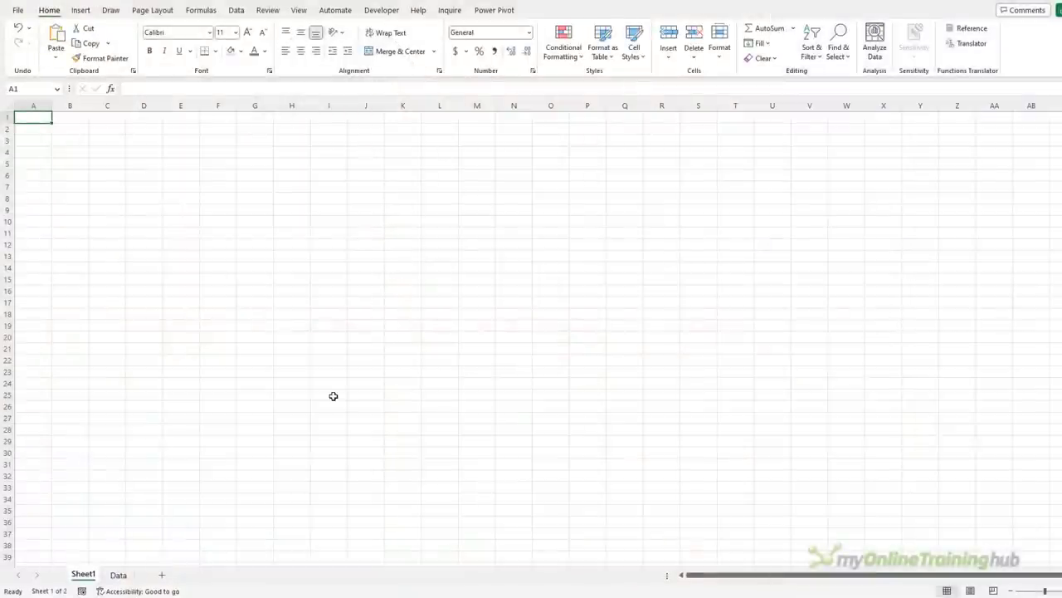
Step: Rename Sheet1 as Infographic and set the workbook's theme colours to Yellow
double_click(85, 575)
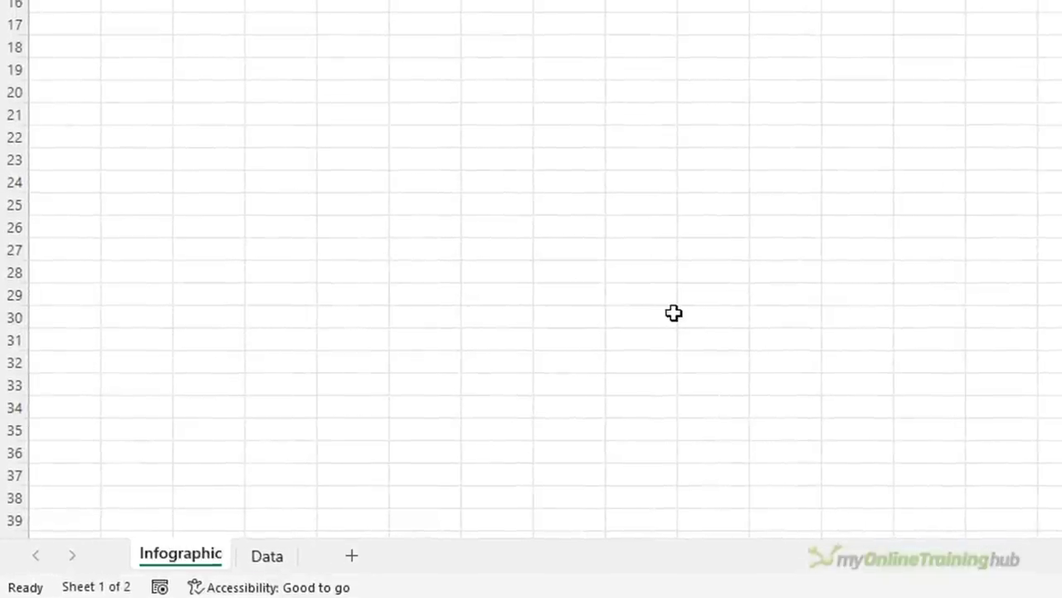
left_click(227, 20)
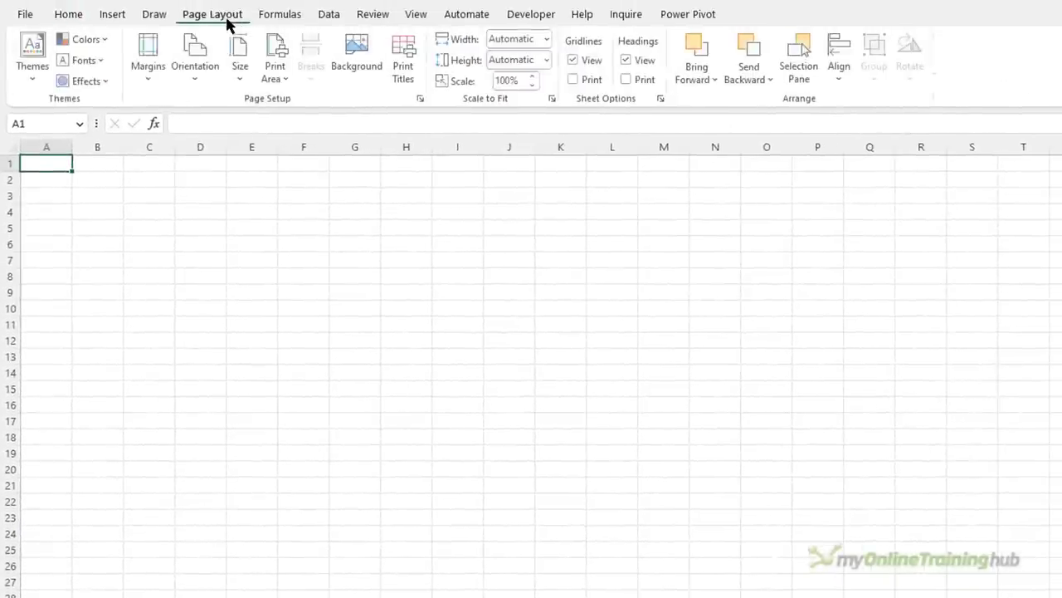
left_click(101, 40)
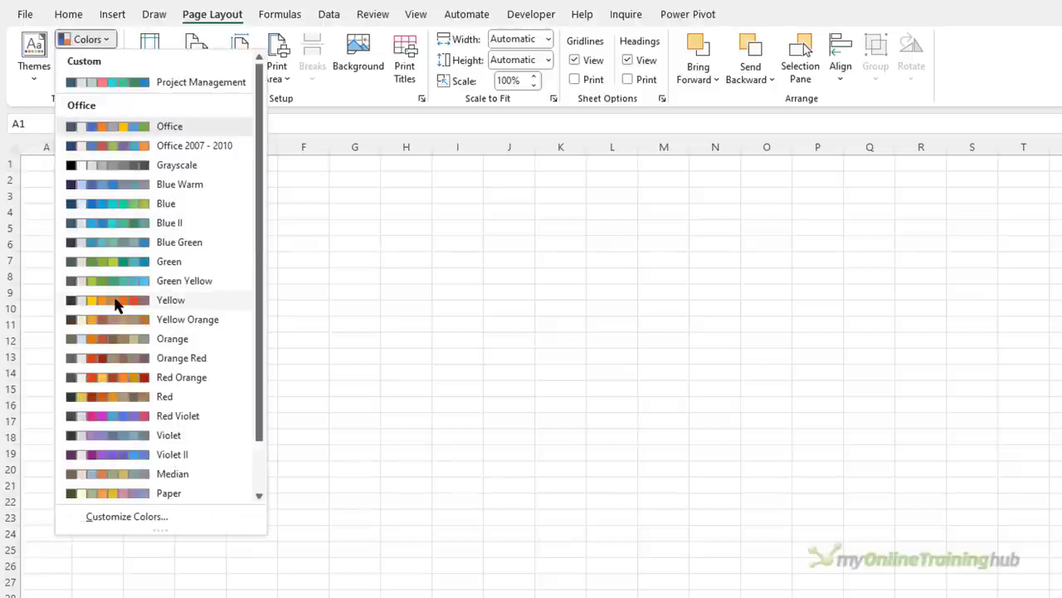
left_click(116, 304)
Step: Fill the range A1:R100 with the palest tint of the gold theme colour as the infographic background
left_click(76, 15)
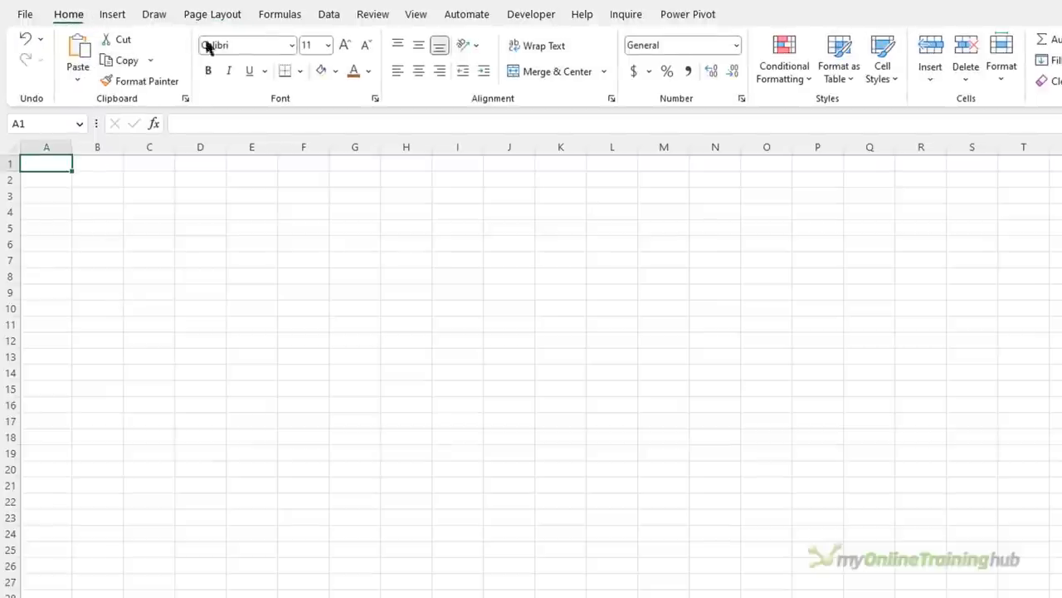
left_click(335, 71)
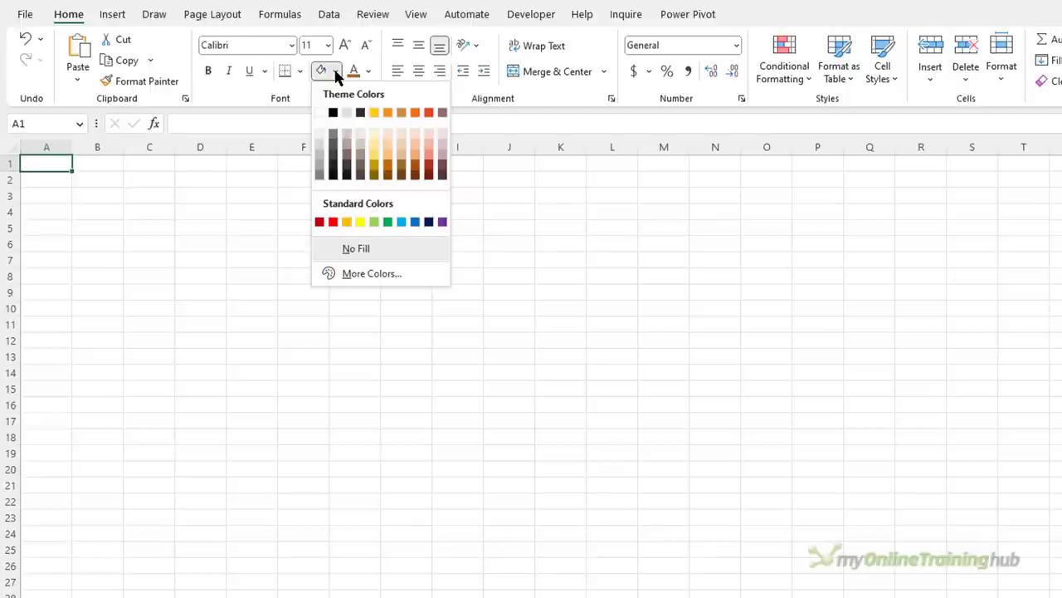
left_click(336, 71)
scroll(690, 550, "down", 20)
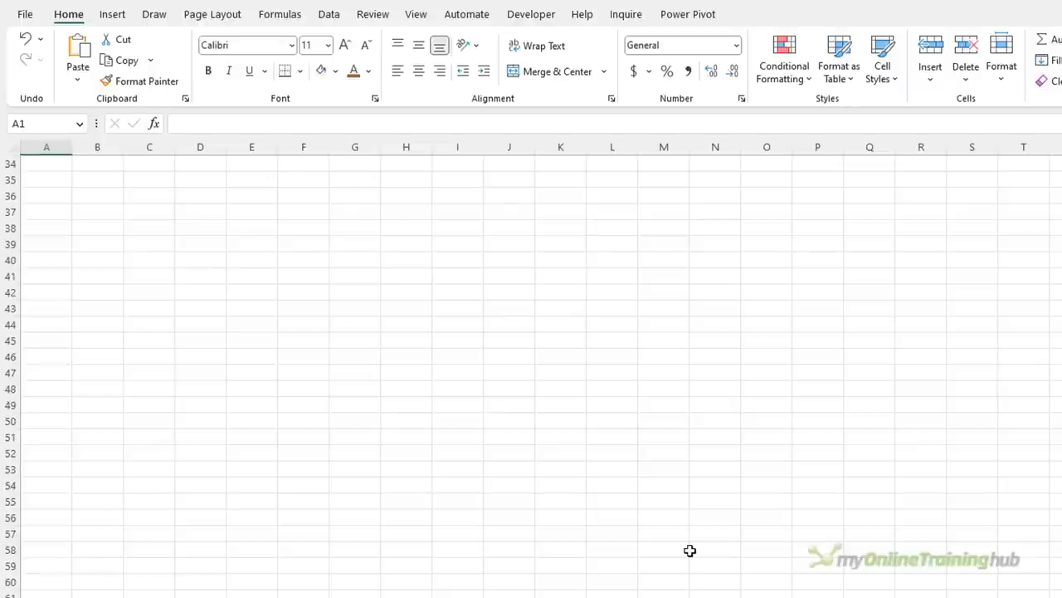
scroll(690, 550, "down", 2)
left_click_drag(690, 550, 926, 557)
left_click(336, 71)
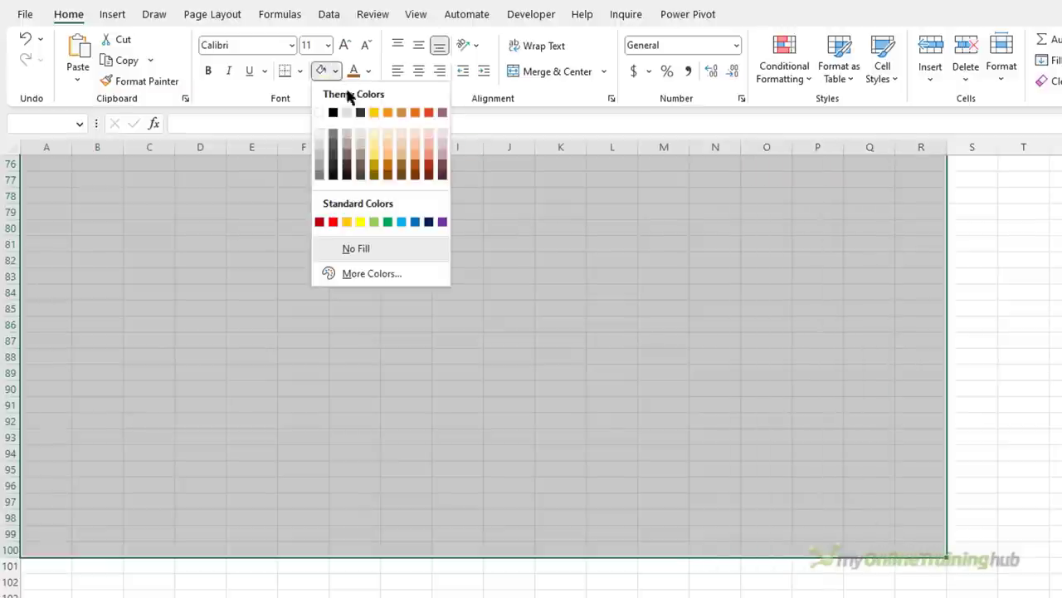
left_click(373, 137)
scroll(370, 135, "up", 20)
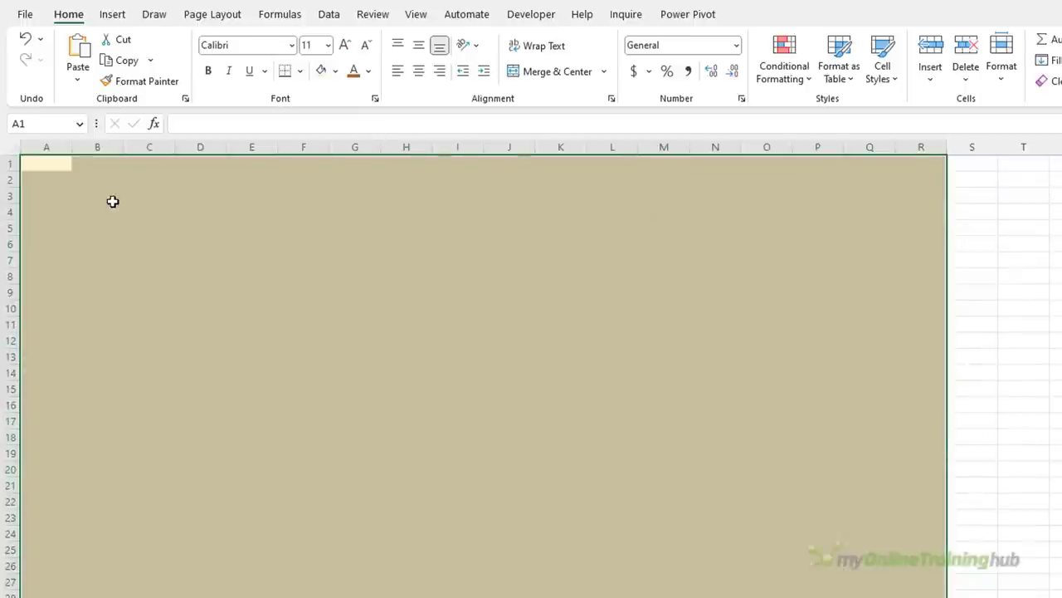
Step: Insert the Pngtree cartoon honeycomb picture from the Excel Infographic2 folder onto the sheet
left_click(113, 200)
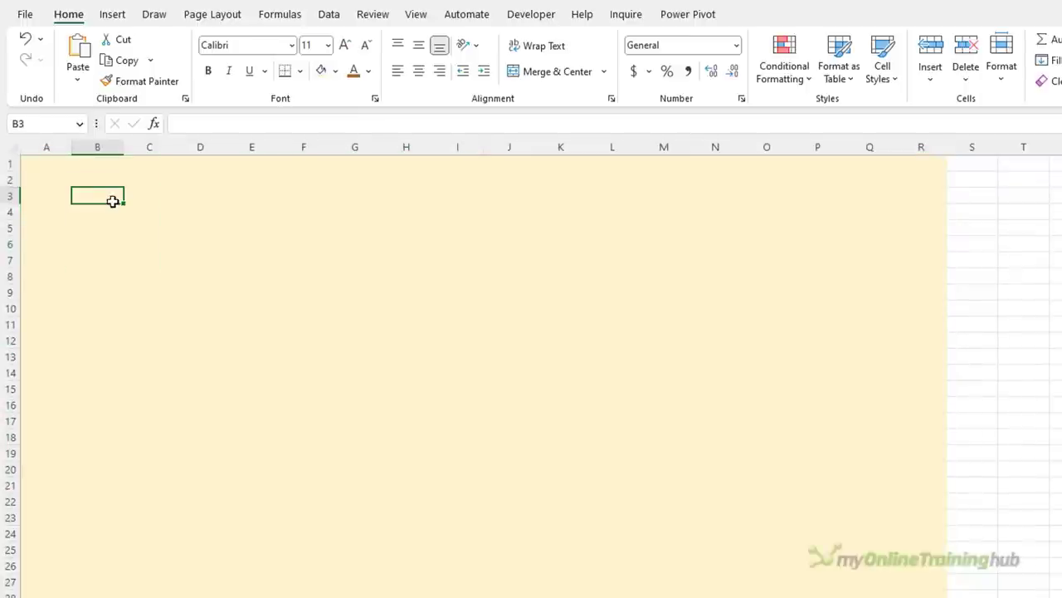
left_click(116, 17)
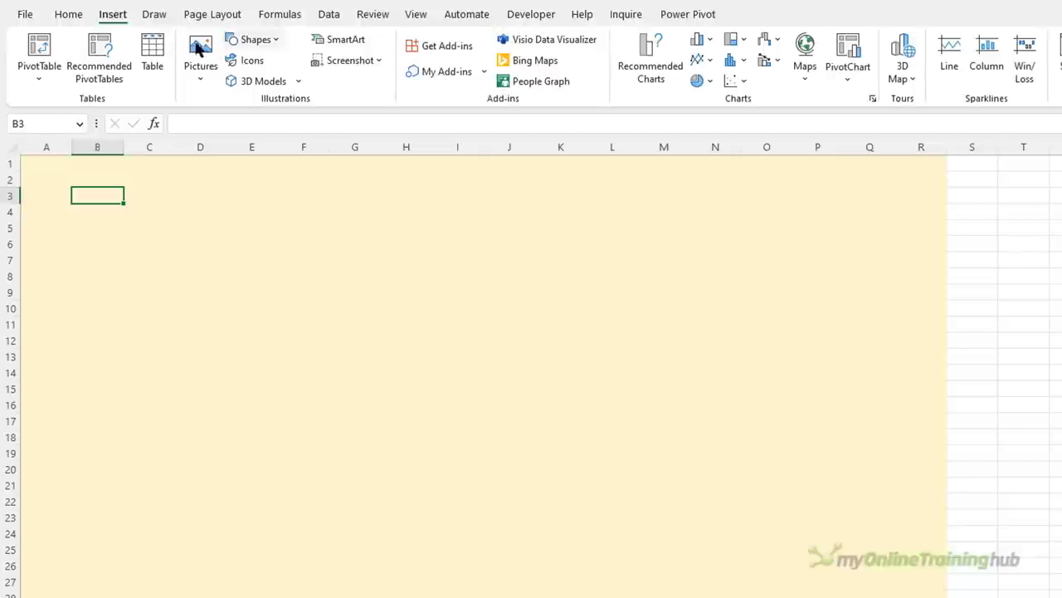
left_click(201, 50)
left_click(266, 181)
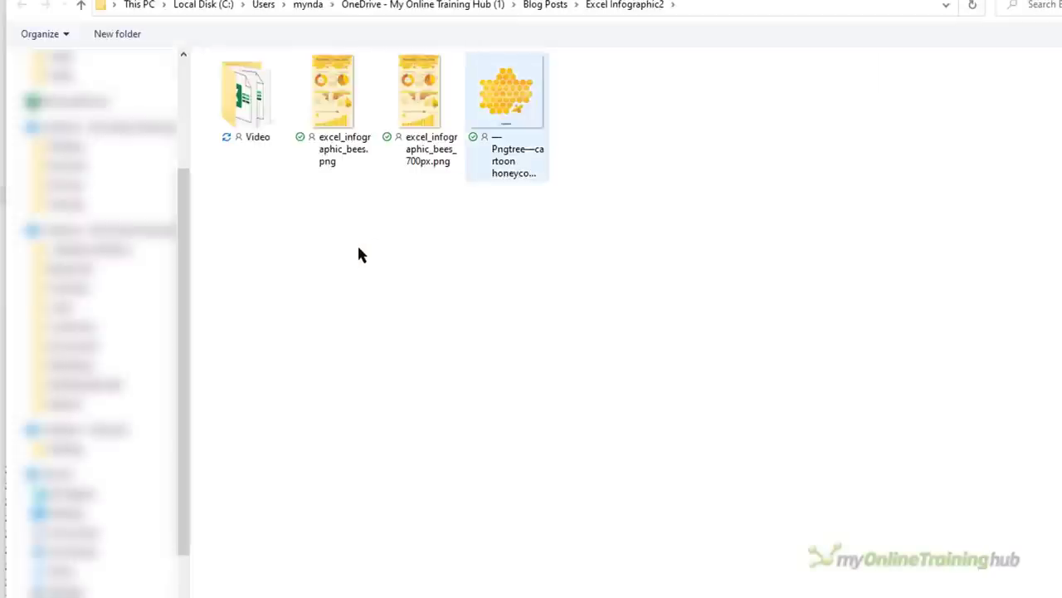
double_click(508, 95)
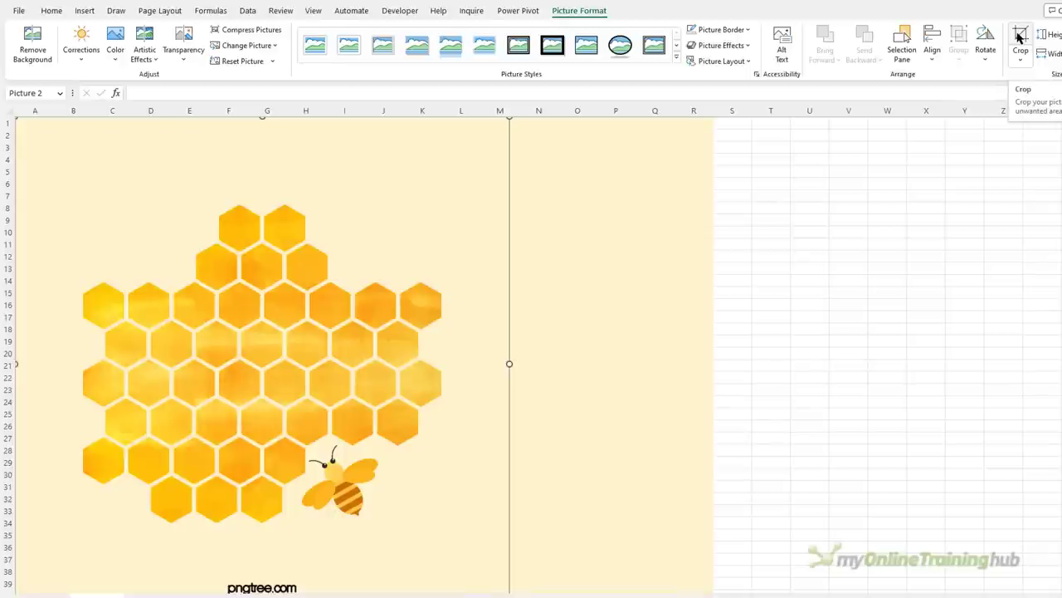
Step: Crop the honeycomb picture to remove the topmost hexagons, the empty side margins and the pngtree.com caption
left_click(1019, 36)
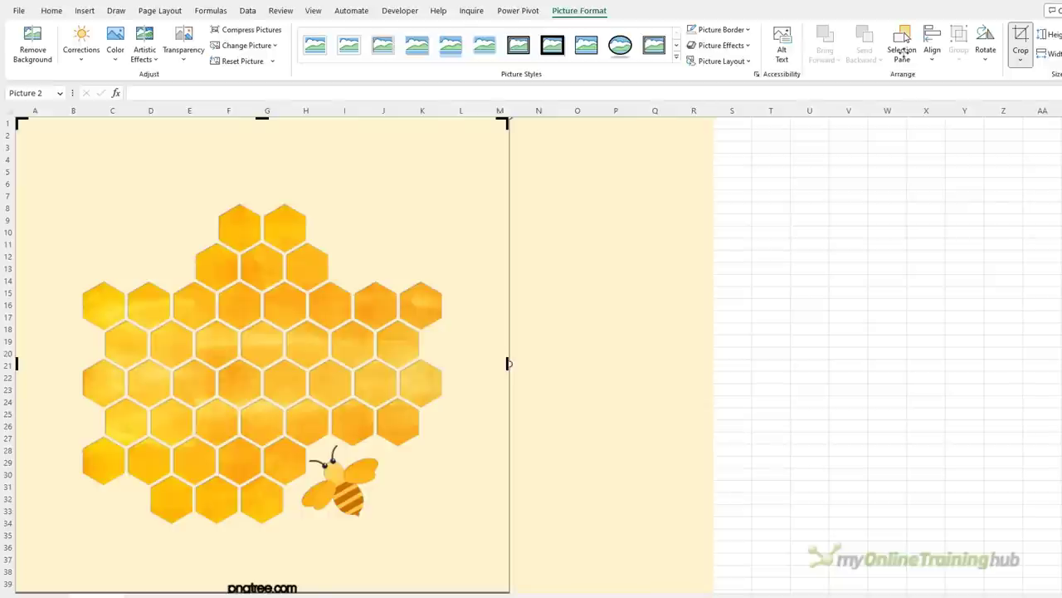
left_click_drag(506, 124, 507, 242)
scroll(503, 501, "down", 1)
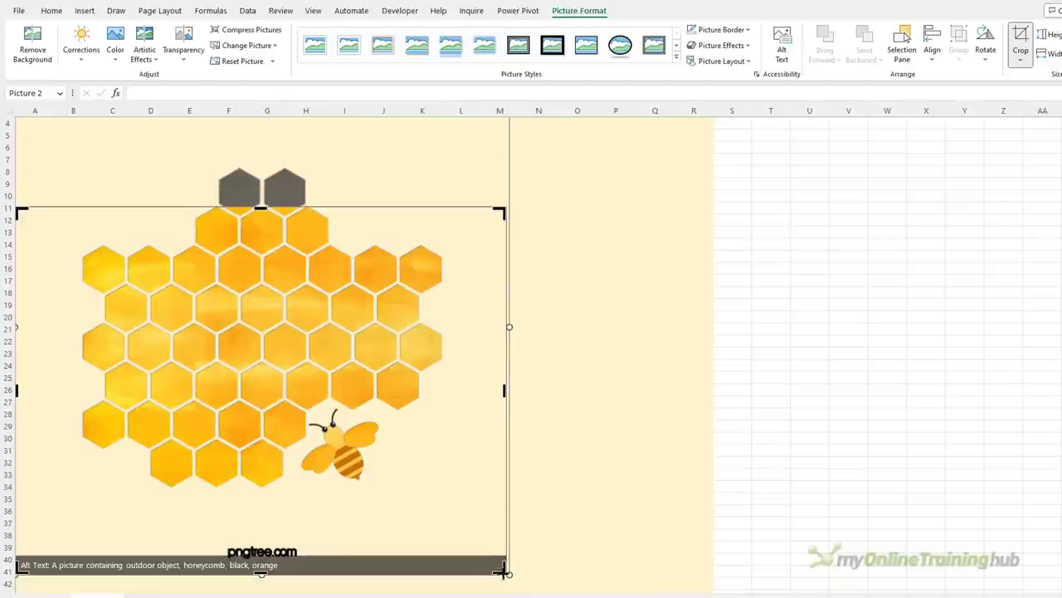
left_click_drag(504, 571, 448, 489)
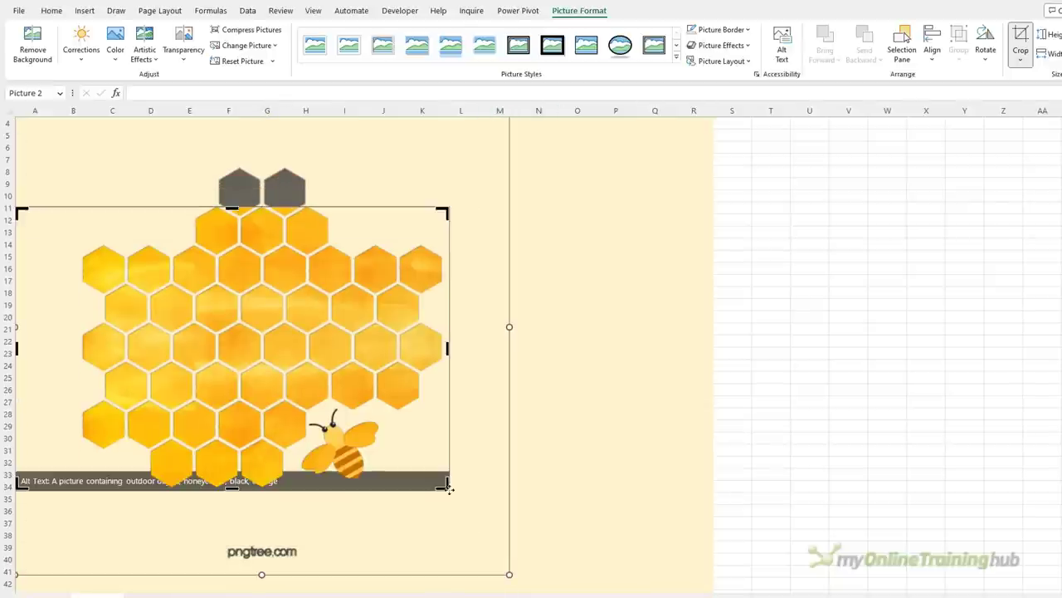
left_click(40, 350)
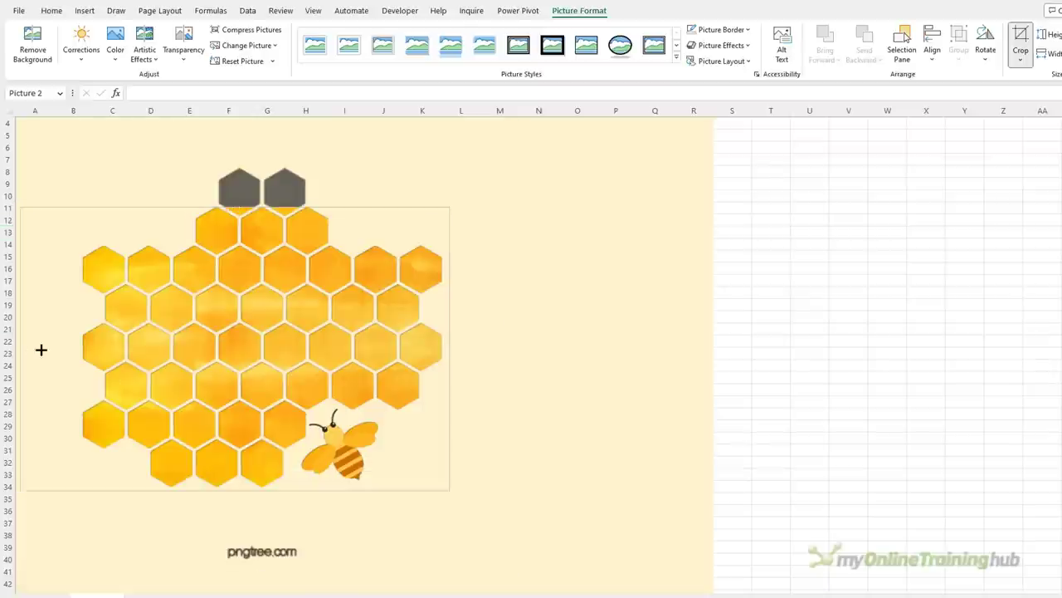
left_click_drag(41, 350, 77, 350)
left_click(612, 422)
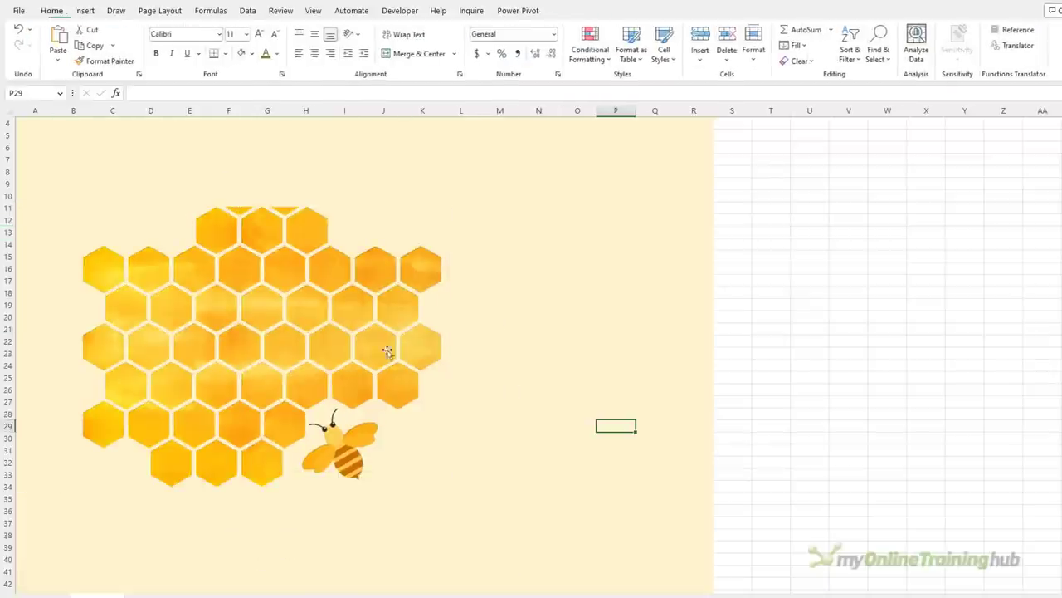
Step: Move the honeycomb picture to the sheet's upper-left corner and place a copy beside it, reaching column R
left_click_drag(387, 351, 263, 218)
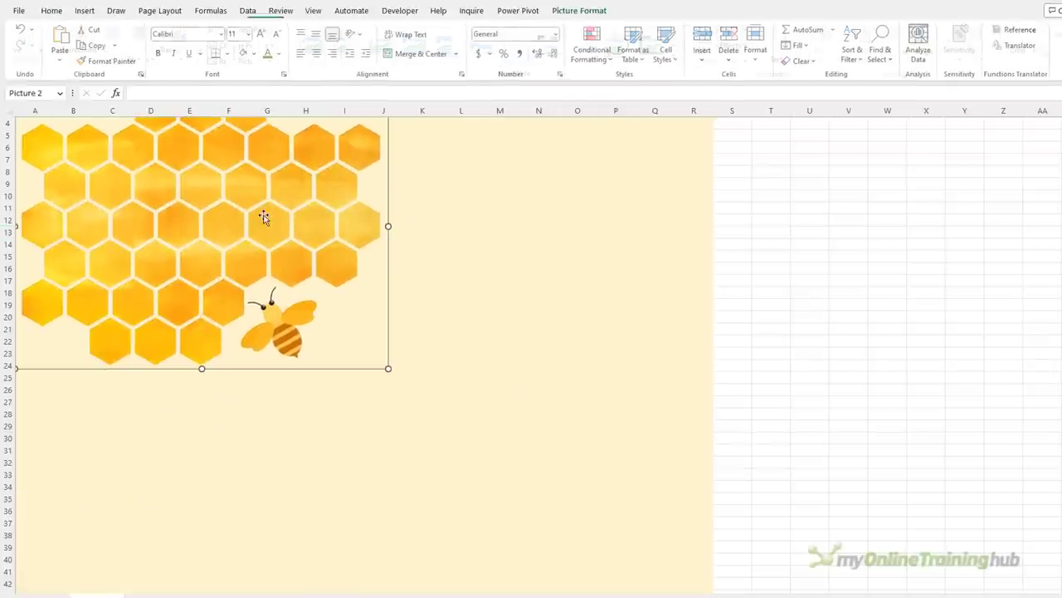
scroll(264, 218, "up", 1)
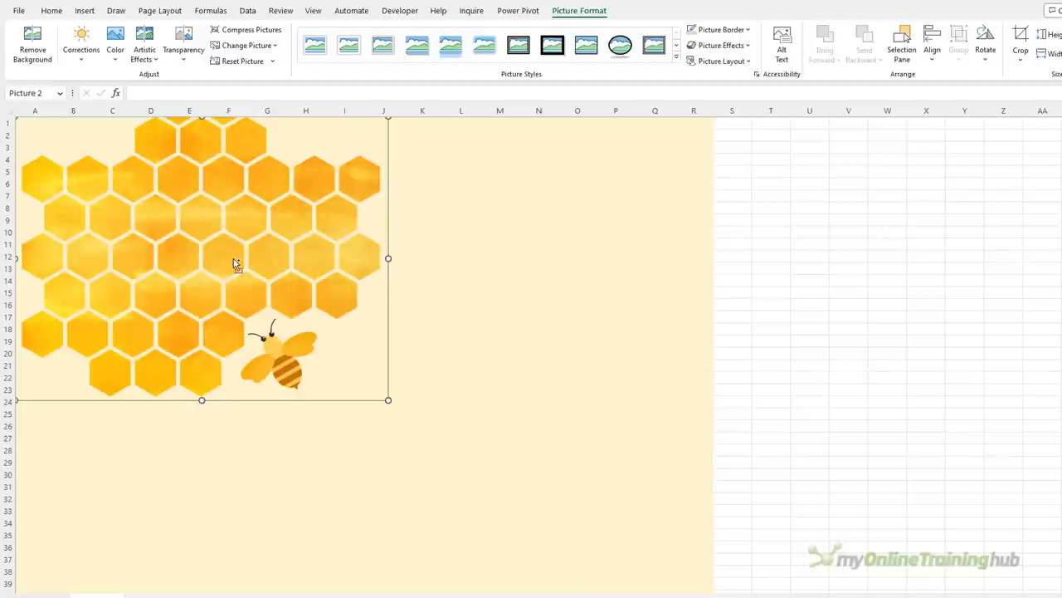
left_click_drag(235, 264, 553, 266)
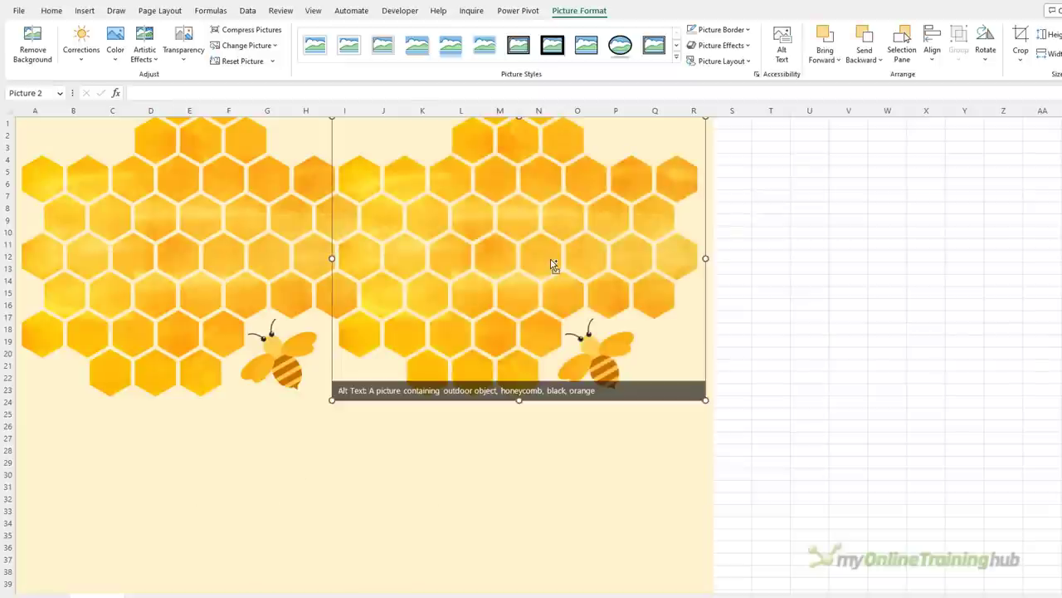
left_click(787, 260)
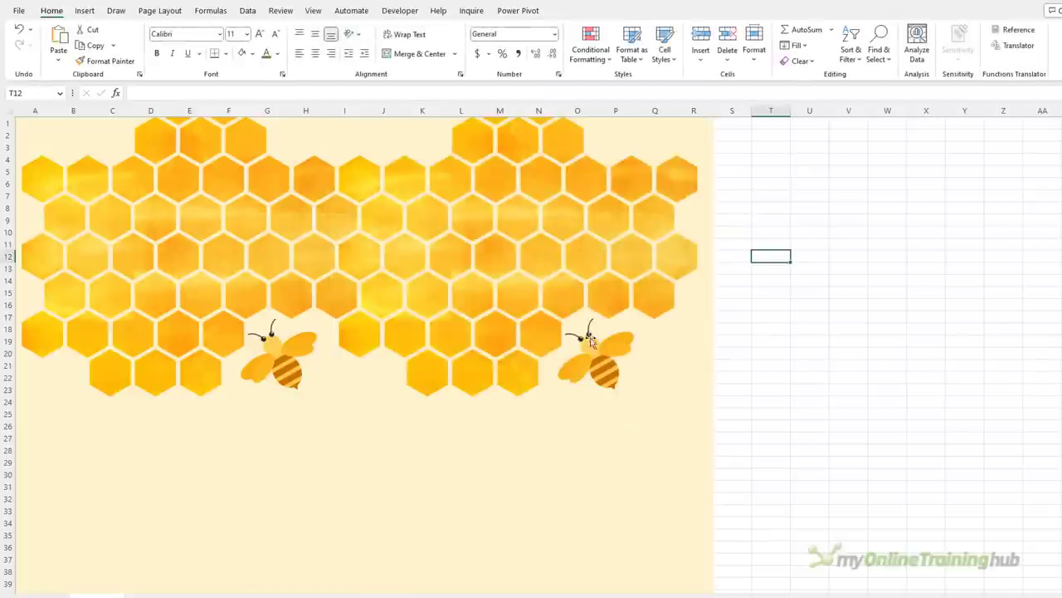
Step: Enter the image credit "Honeycomb image from pngtree.com" in cell A25 below the pictures
left_click(66, 412)
left_click(31, 412)
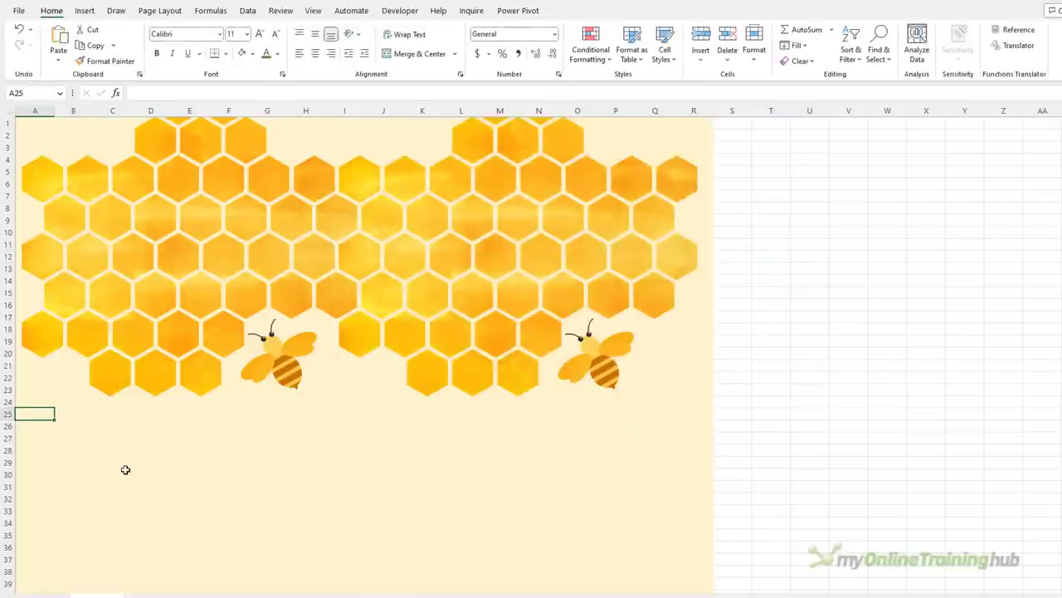
type("Honeycomb image")
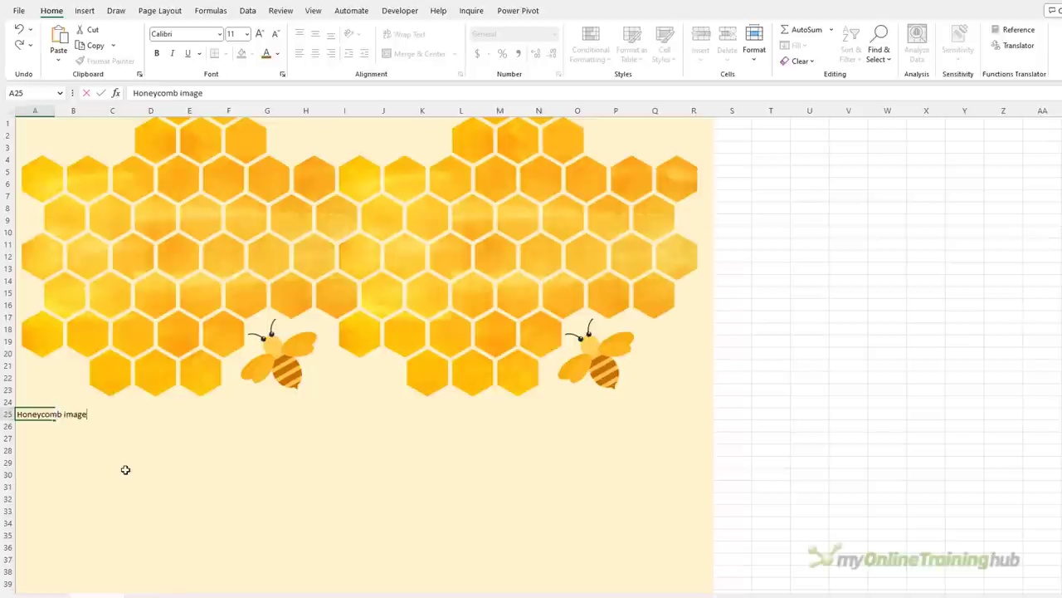
type(" from pngtree.")
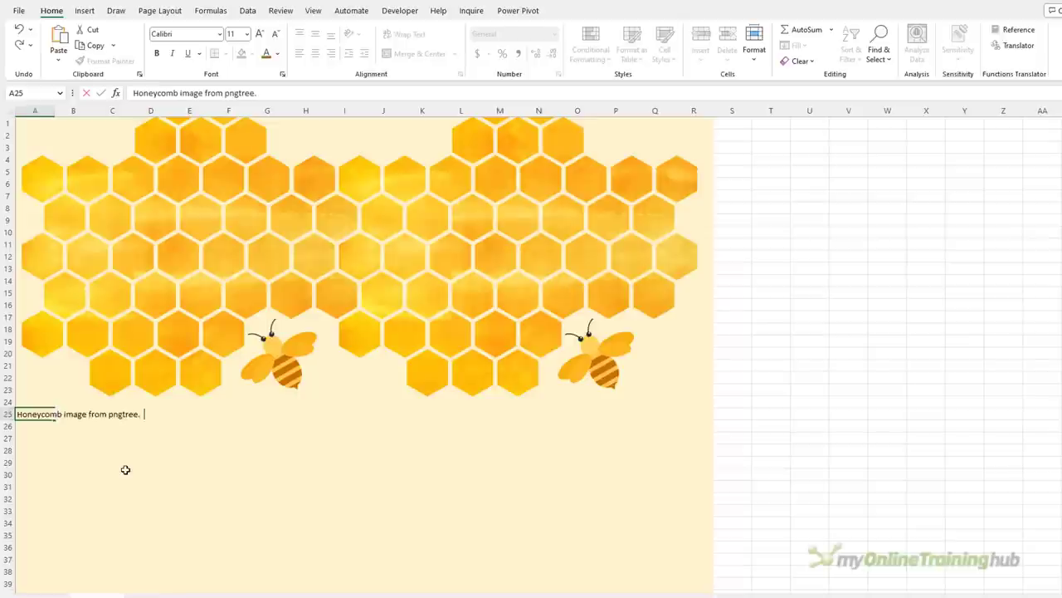
type("com")
key("Return")
key("Up")
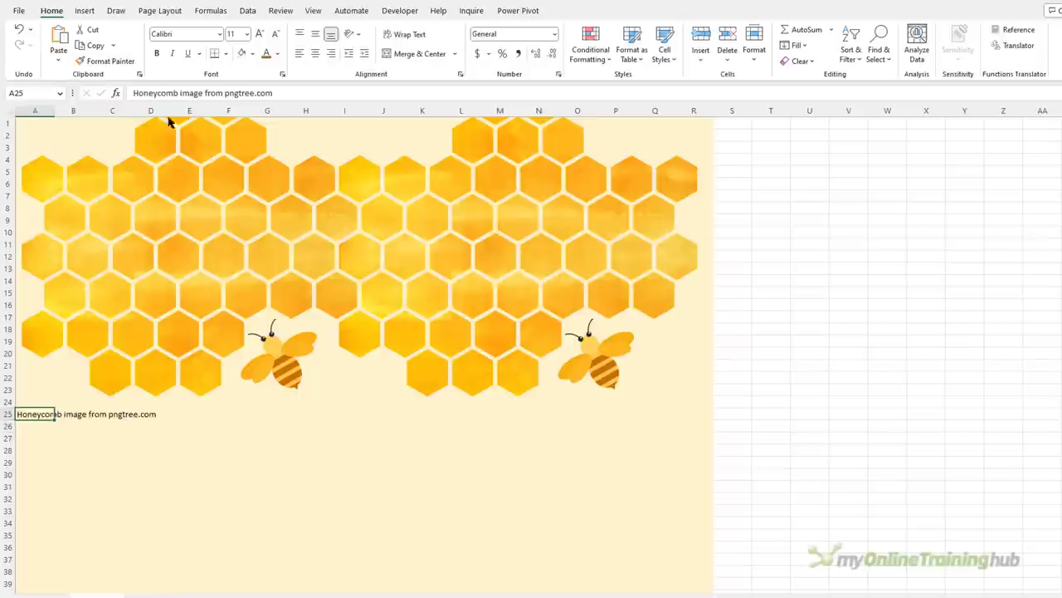
Step: Format the image credit in A25 as italic, size 10, in a dark orange font colour
left_click(174, 53)
left_click(276, 34)
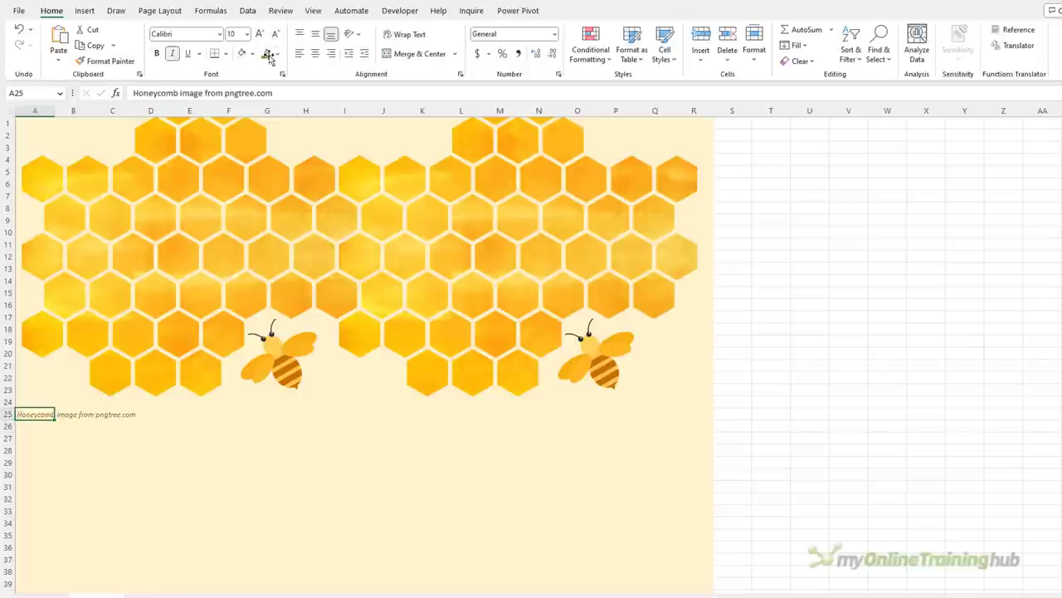
left_click(878, 365)
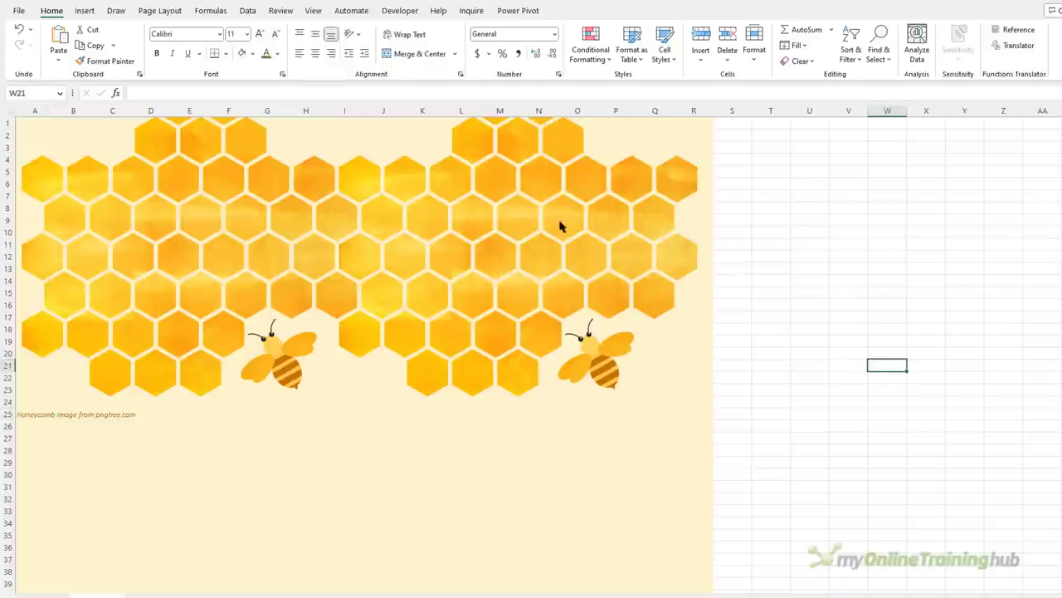
Step: Draw a text box over the honeycomb across columns A to R, rows 5 to 14, reading "Australian Honey Bees"
left_click(85, 11)
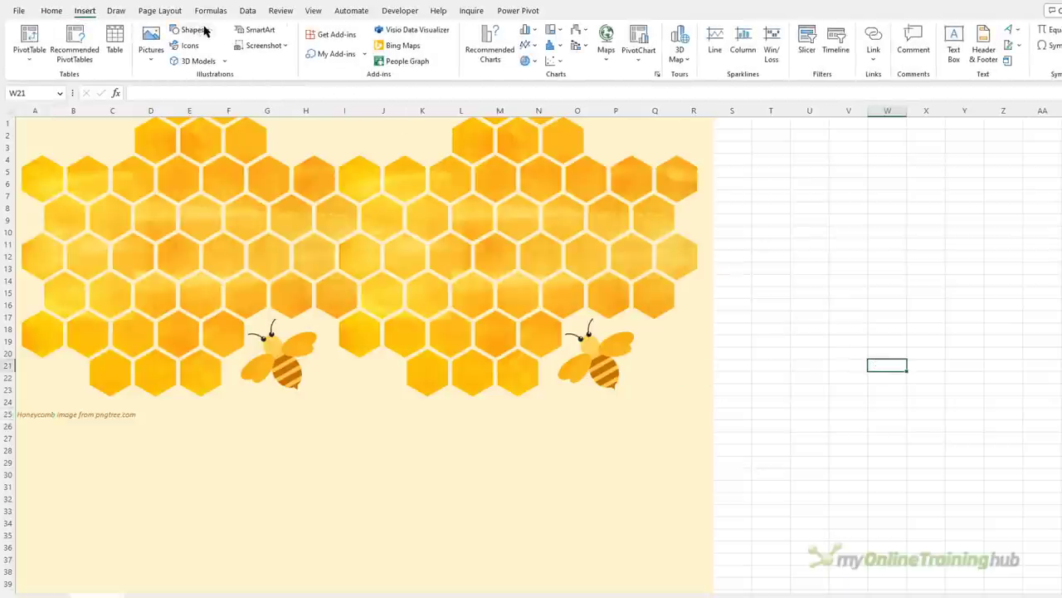
left_click(199, 30)
left_click(198, 62)
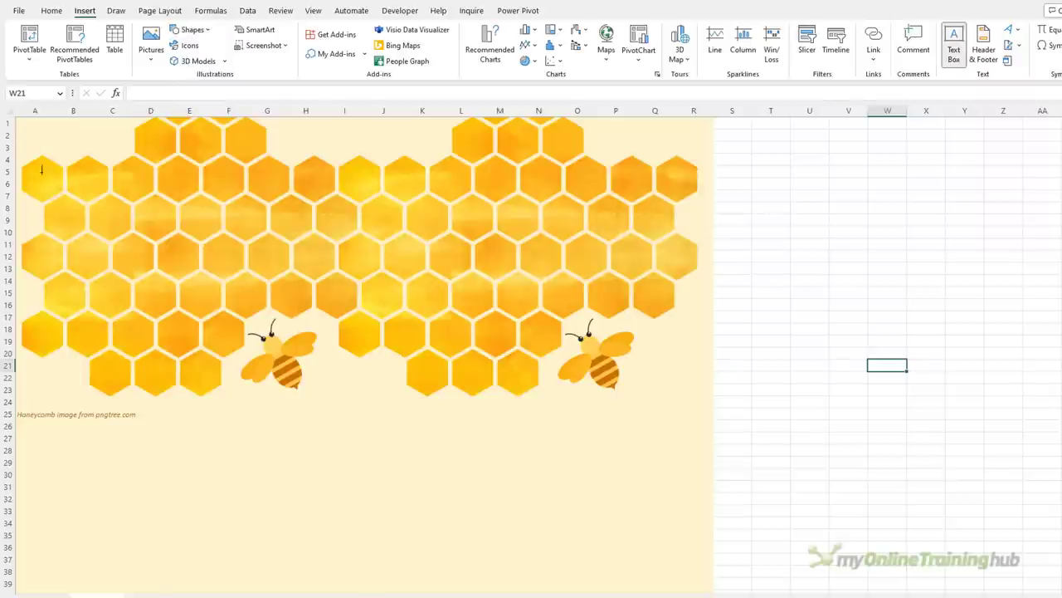
left_click_drag(42, 171, 681, 291)
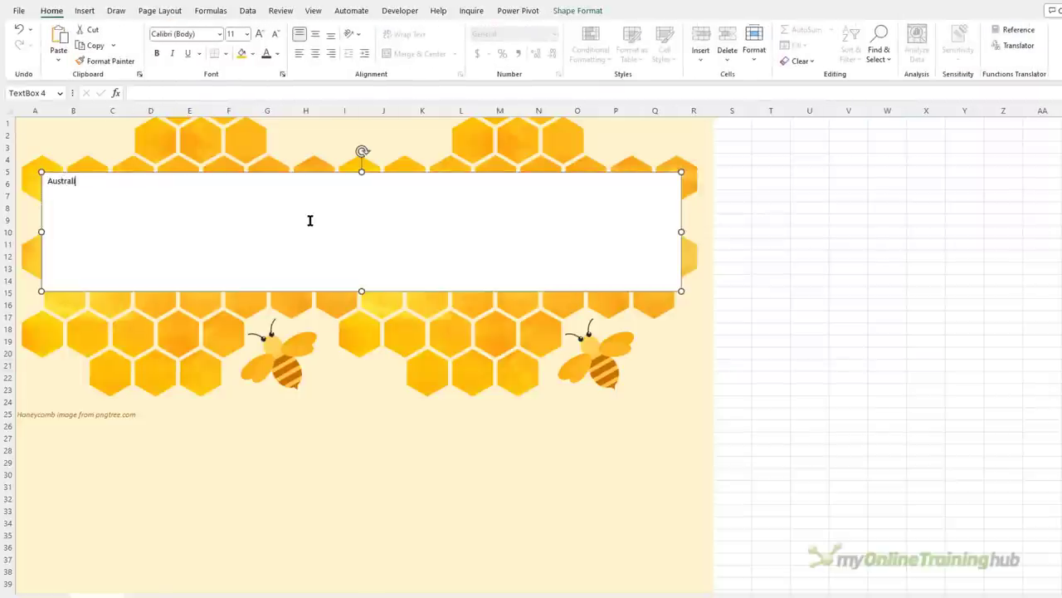
Step: Set the font size of the whole "Australian Honey Bees" title to 80
key("ctrl+a")
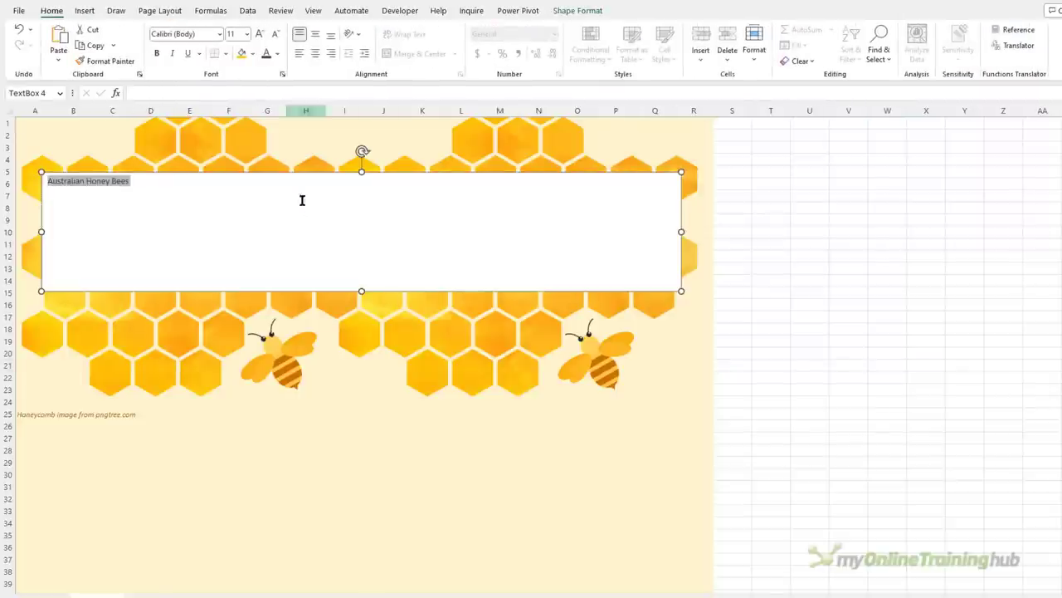
left_click(239, 35)
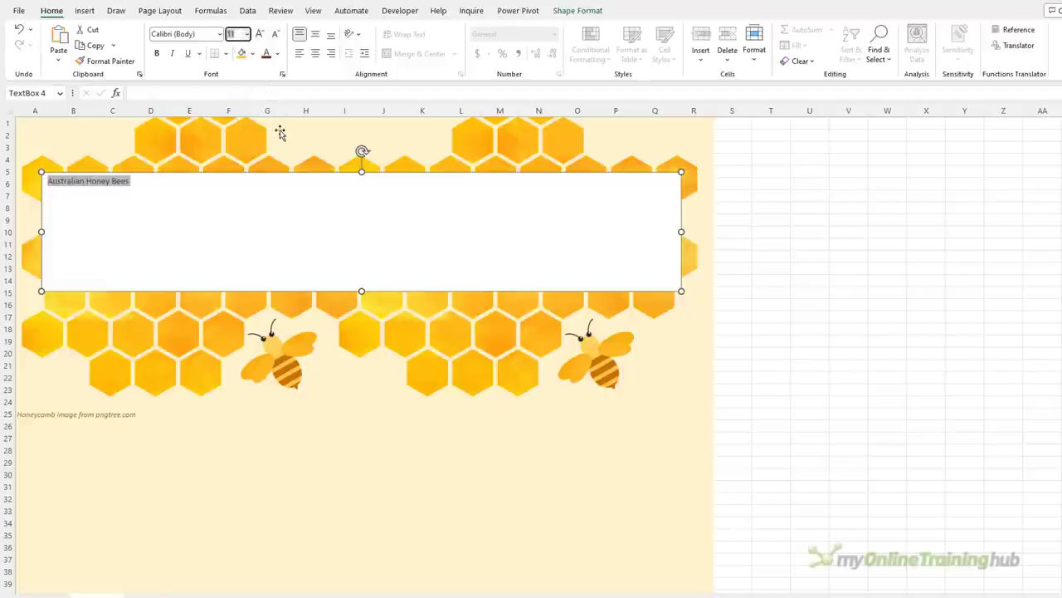
type("80")
key("Return")
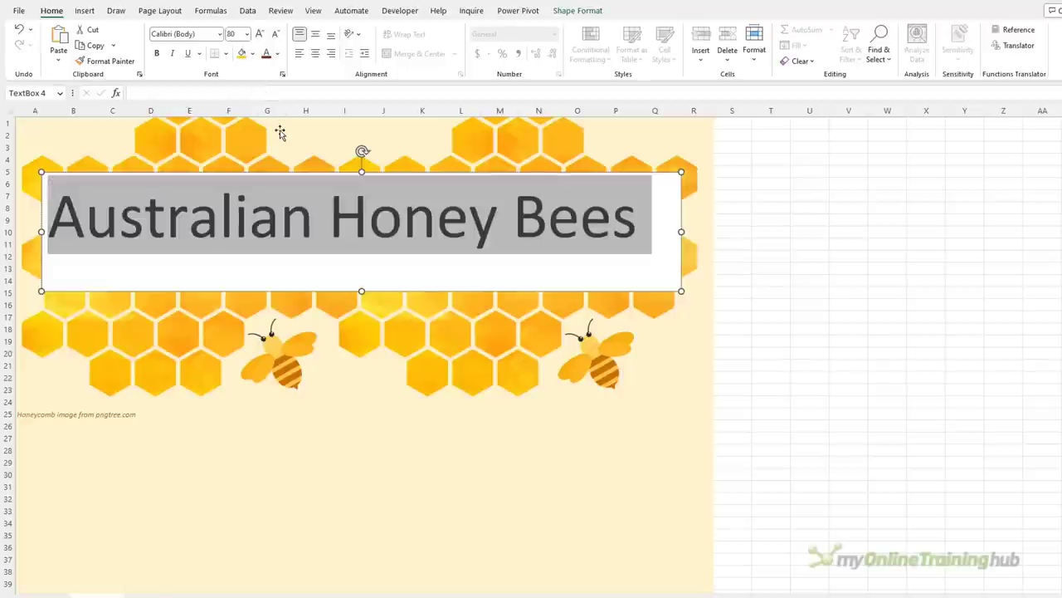
Step: Set the "Australian Honey Bees" title in Curlz MT with a dark brown font colour, centred vertically and horizontally in its text box
left_click(219, 35)
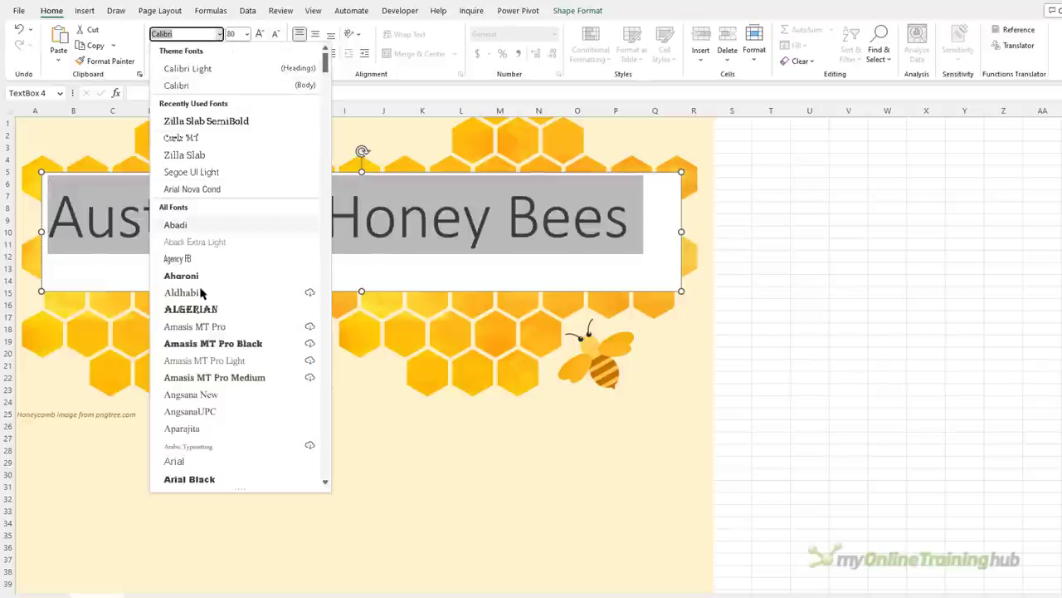
scroll(201, 293, "down", 3)
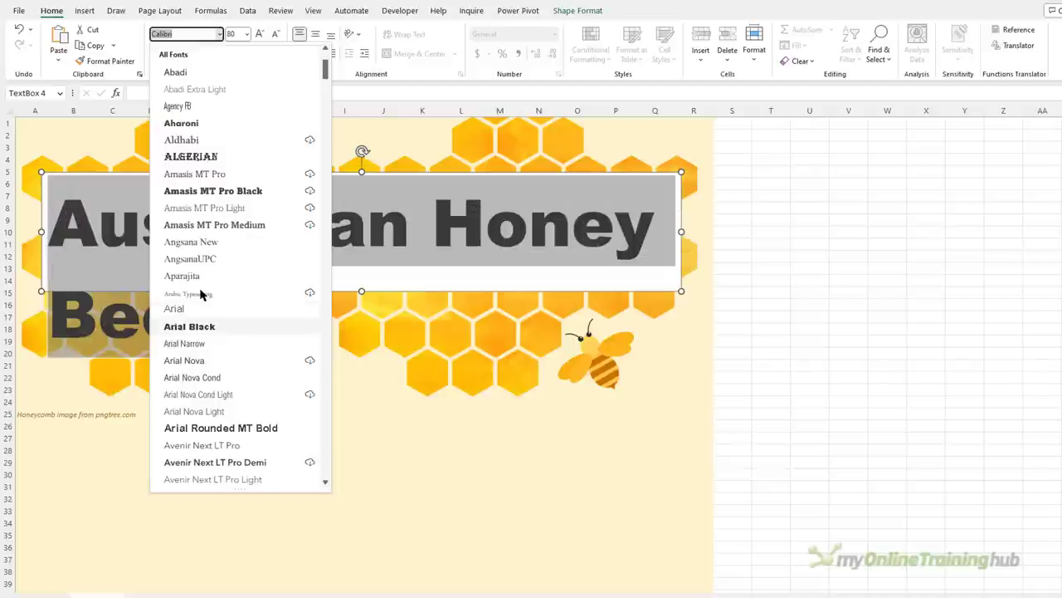
scroll(207, 430, "down", 6)
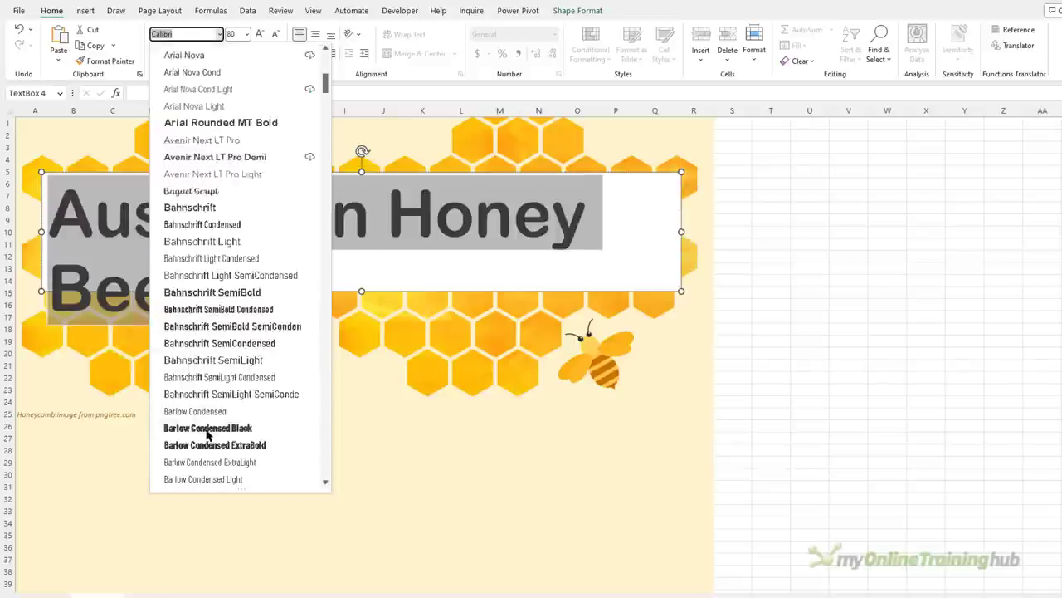
scroll(208, 433, "down", 20)
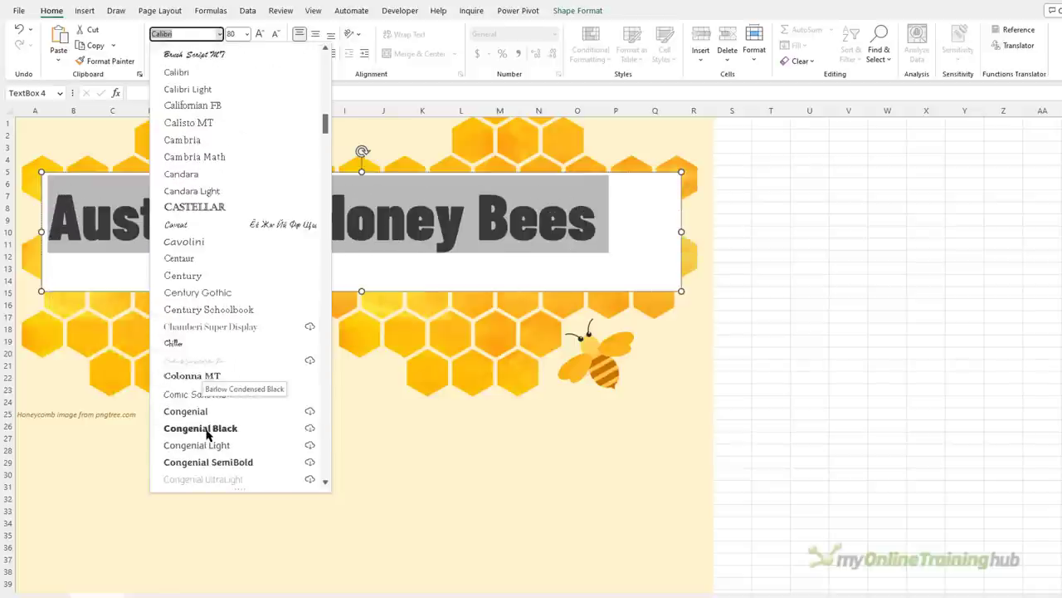
scroll(208, 433, "down", 1)
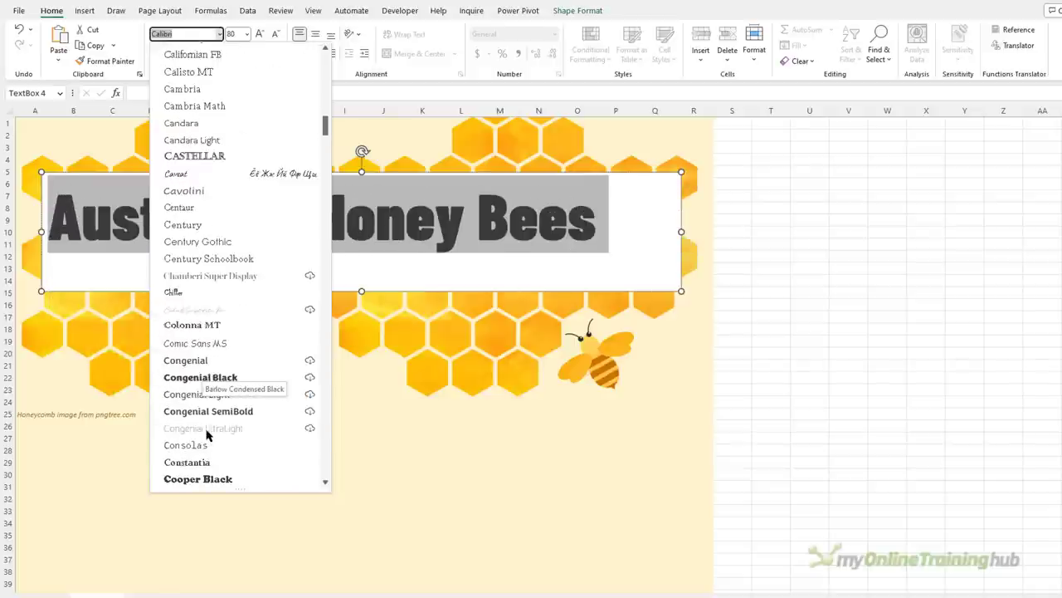
scroll(207, 433, "down", 7)
left_click(186, 327)
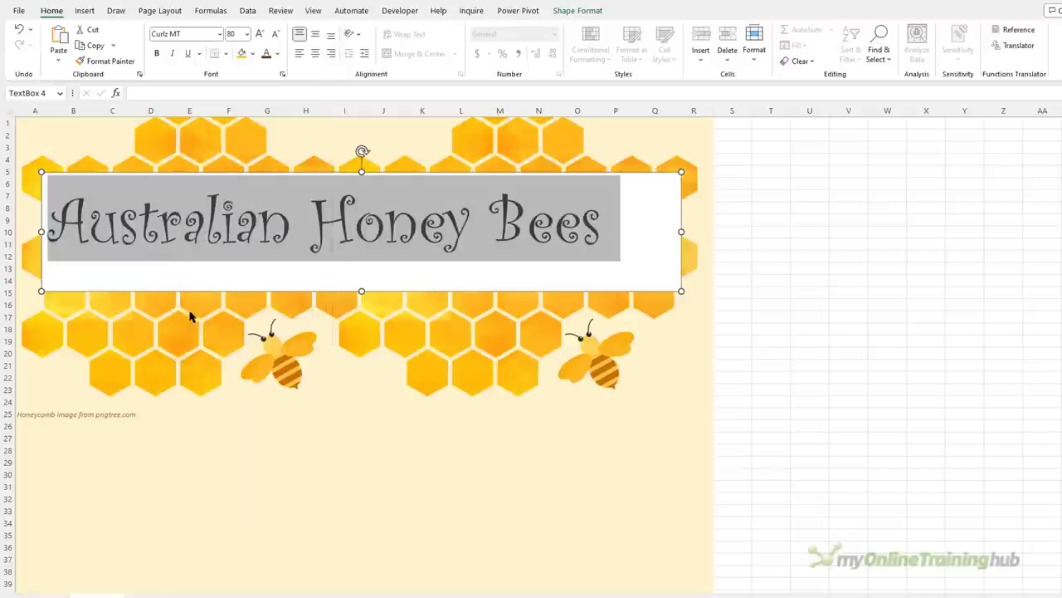
left_click(316, 37)
left_click(316, 53)
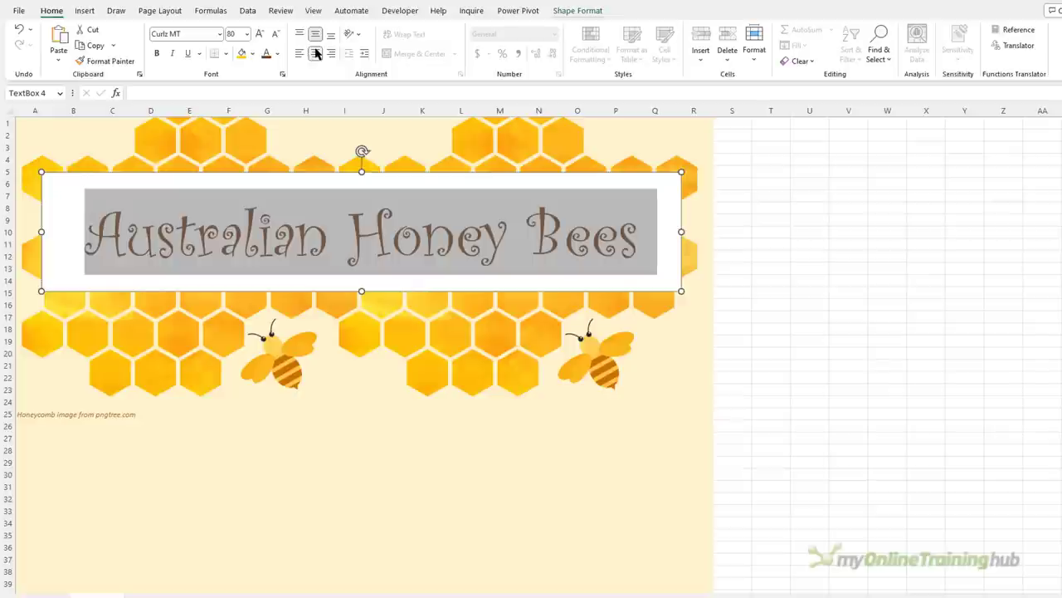
Step: Remove the fill and outline from the title's text box so only the lettering lies over the honeycomb
left_click(577, 10)
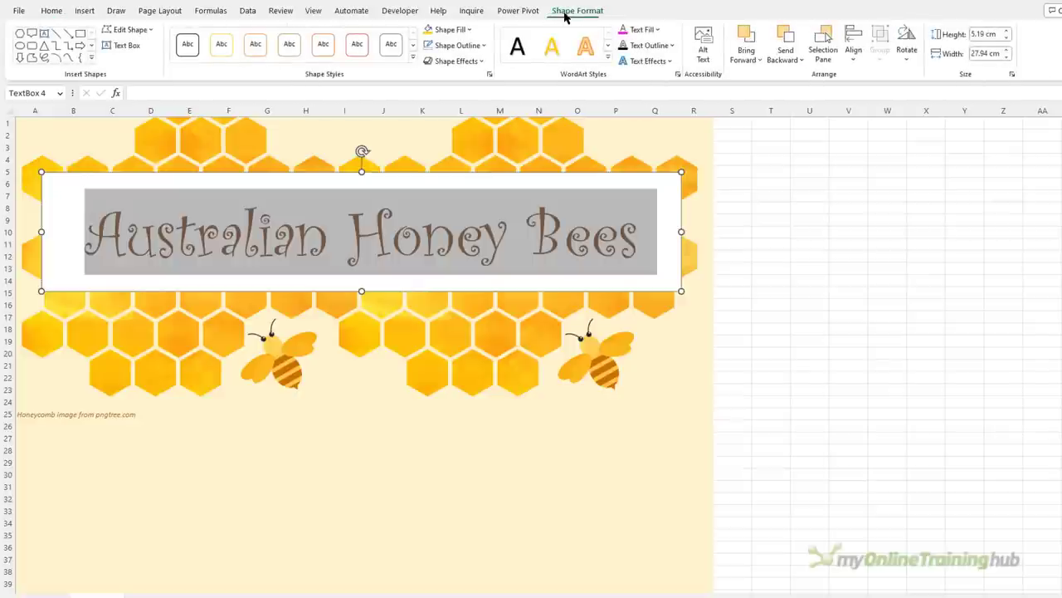
left_click(464, 30)
left_click(453, 181)
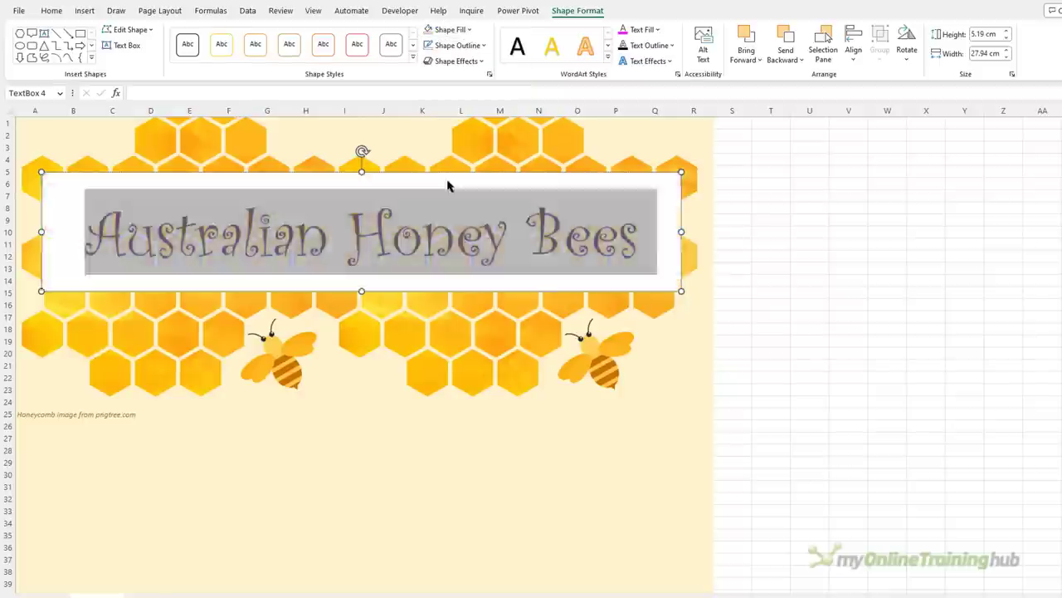
left_click(481, 47)
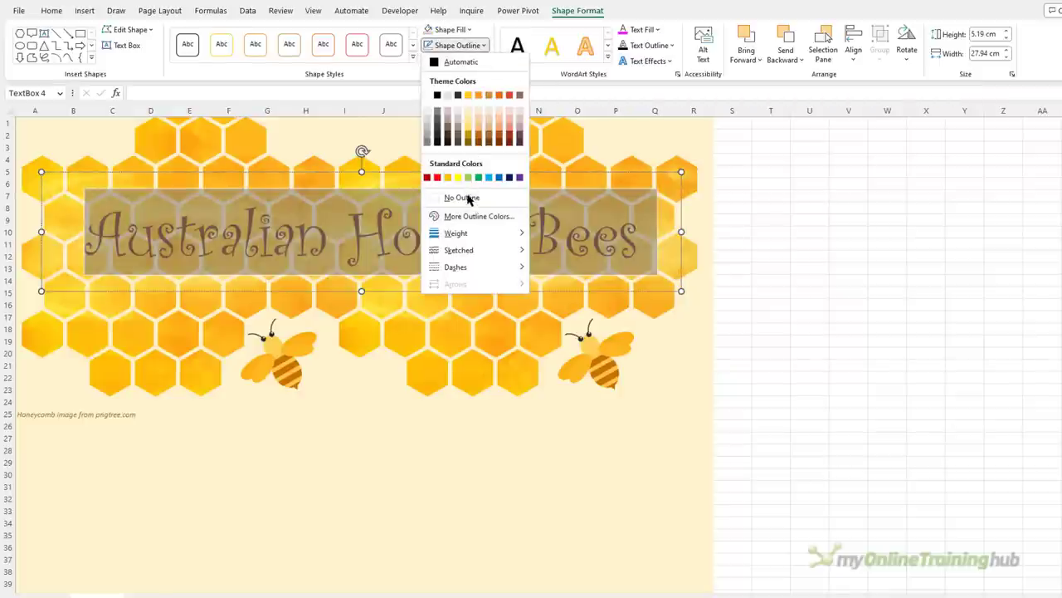
left_click(461, 196)
left_click(758, 238)
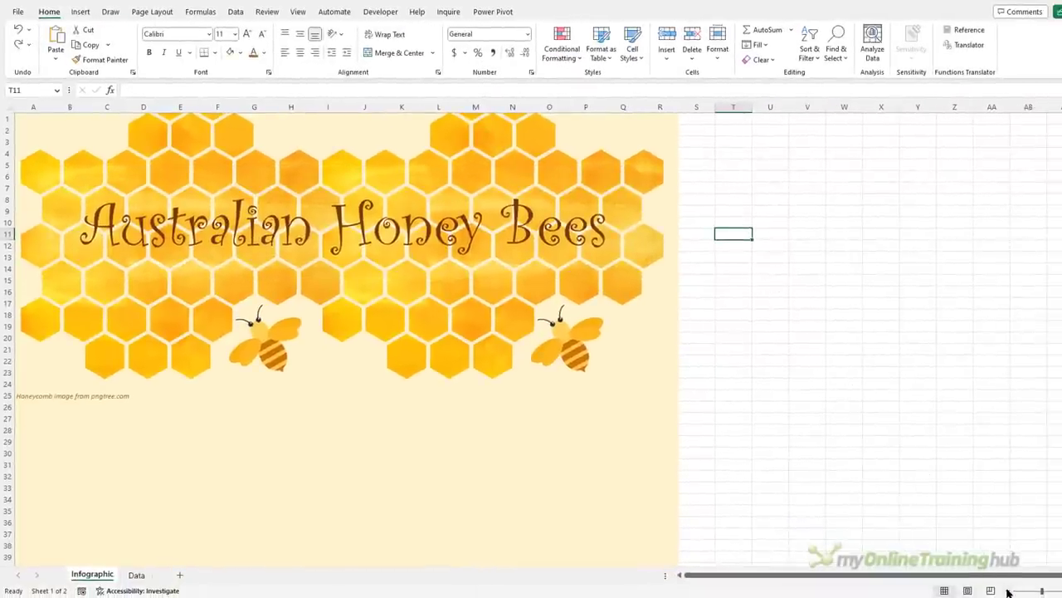
Step: On the Data sheet, insert a doughnut chart from the state abbreviations and tonnes in B3:C8
left_click(1008, 590)
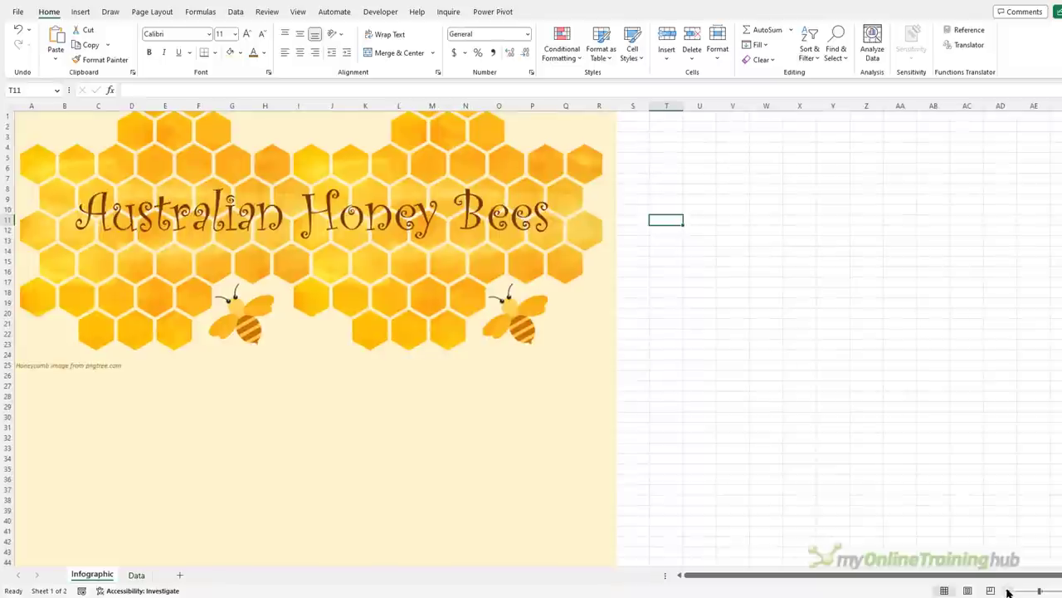
left_click(136, 575)
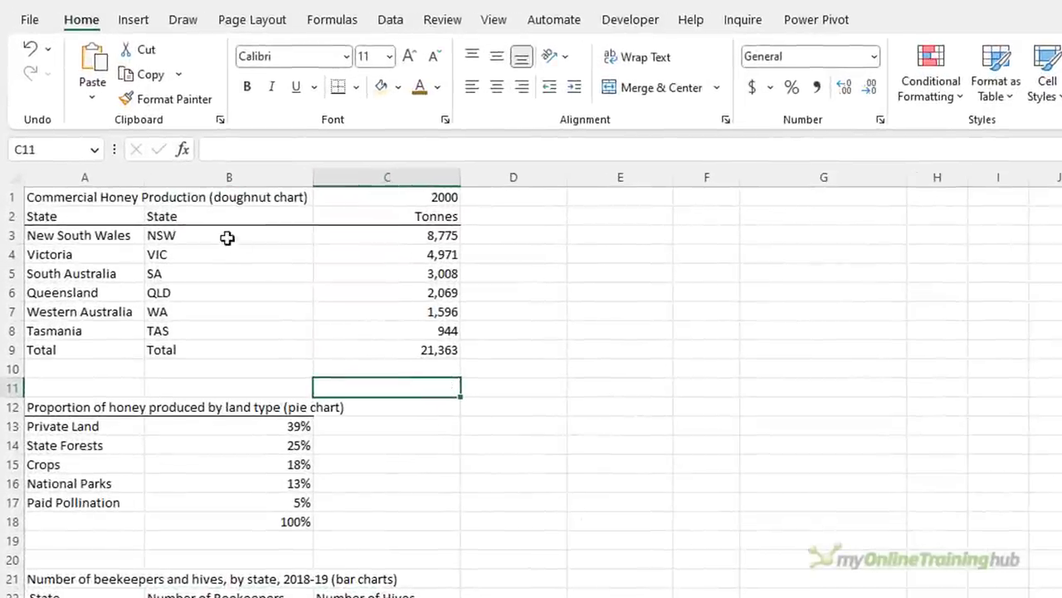
left_click_drag(227, 238, 441, 334)
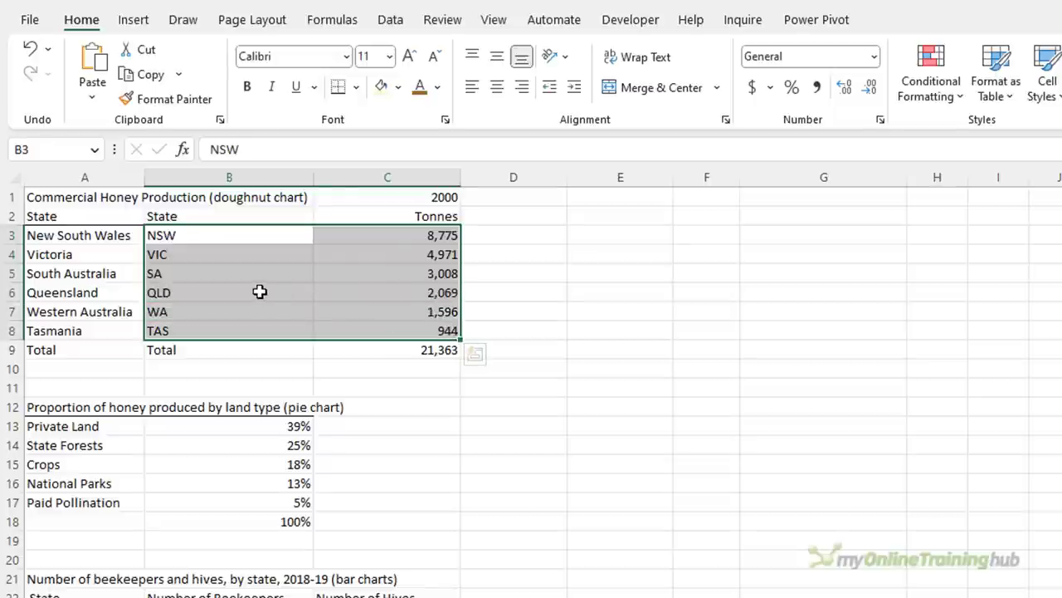
left_click(140, 23)
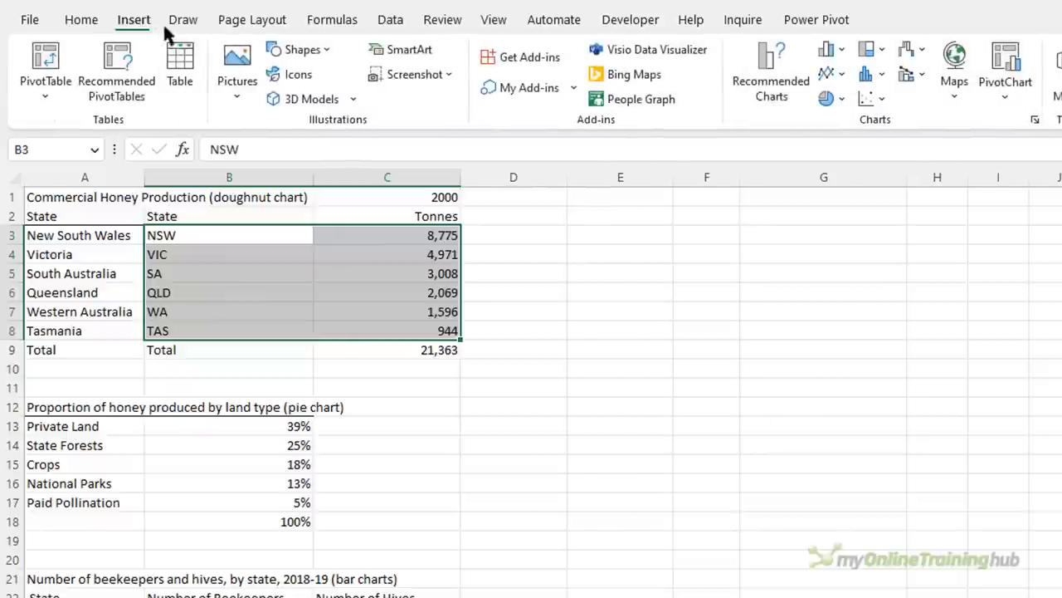
left_click(846, 97)
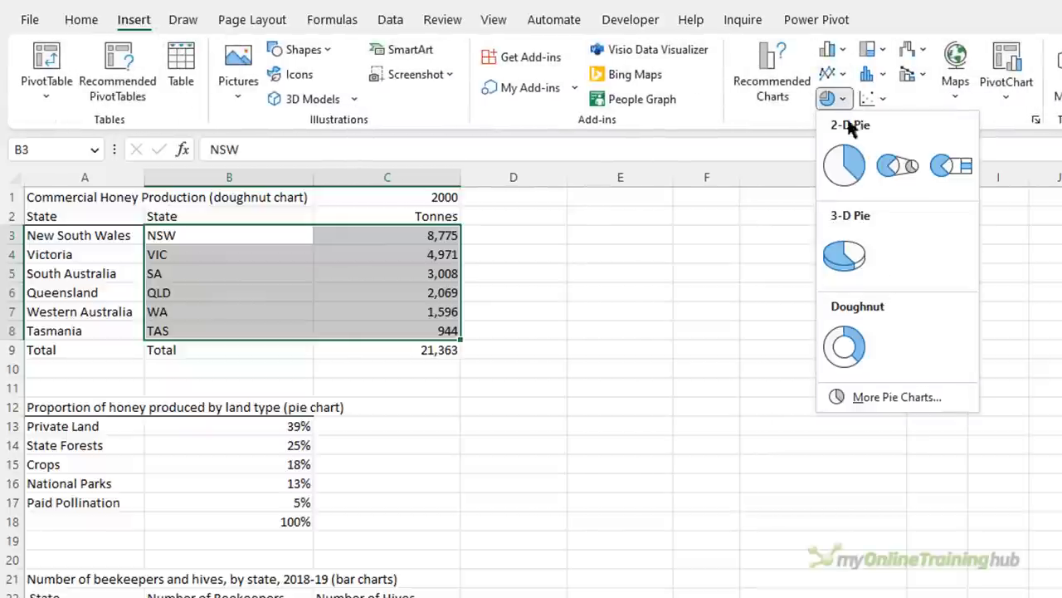
left_click(844, 346)
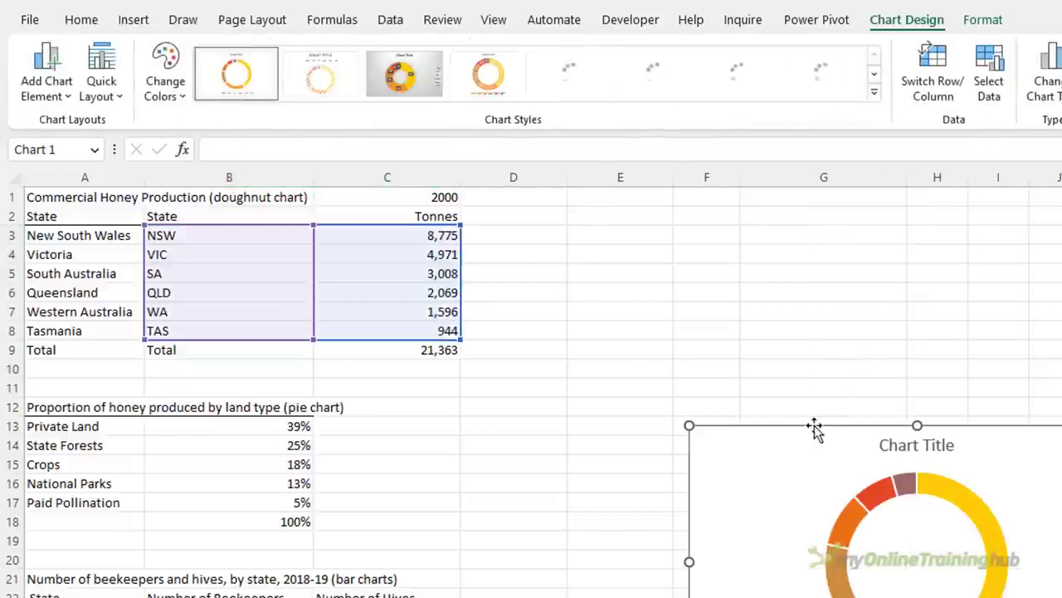
Step: Open the formatting options for the doughnut series and float the Format Data Series pane, lengthened, beside the chart
left_click(454, 399)
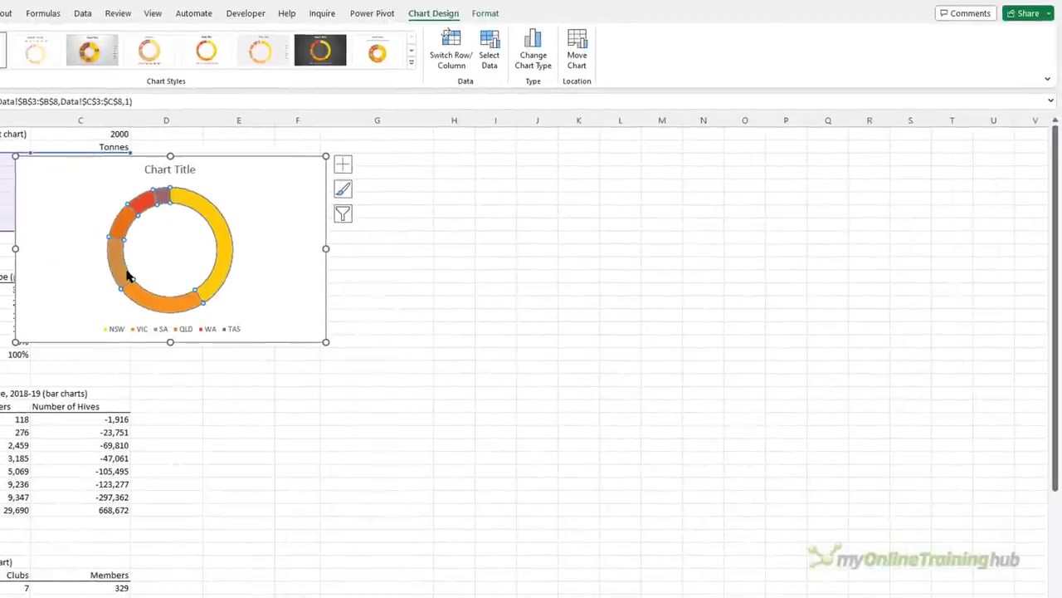
key("ctrl+1")
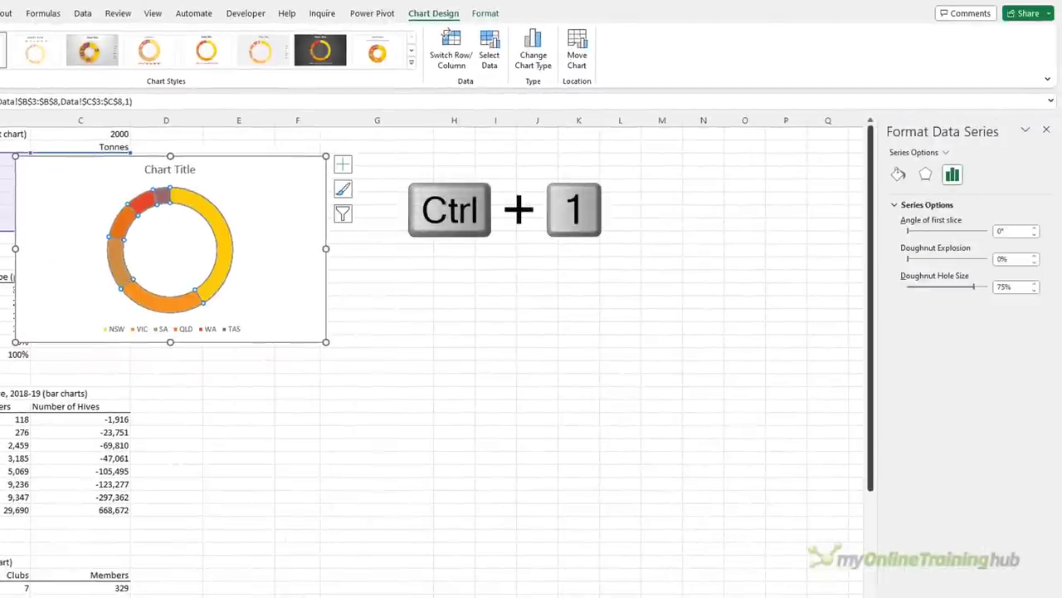
left_click_drag(963, 131, 545, 147)
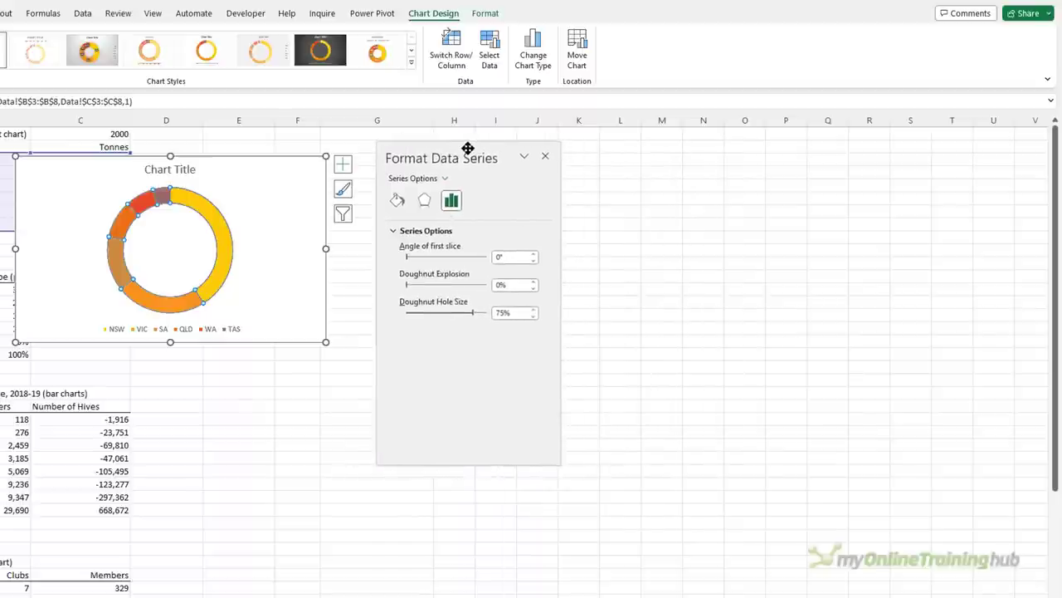
left_click_drag(469, 148, 460, 146)
left_click_drag(481, 463, 478, 591)
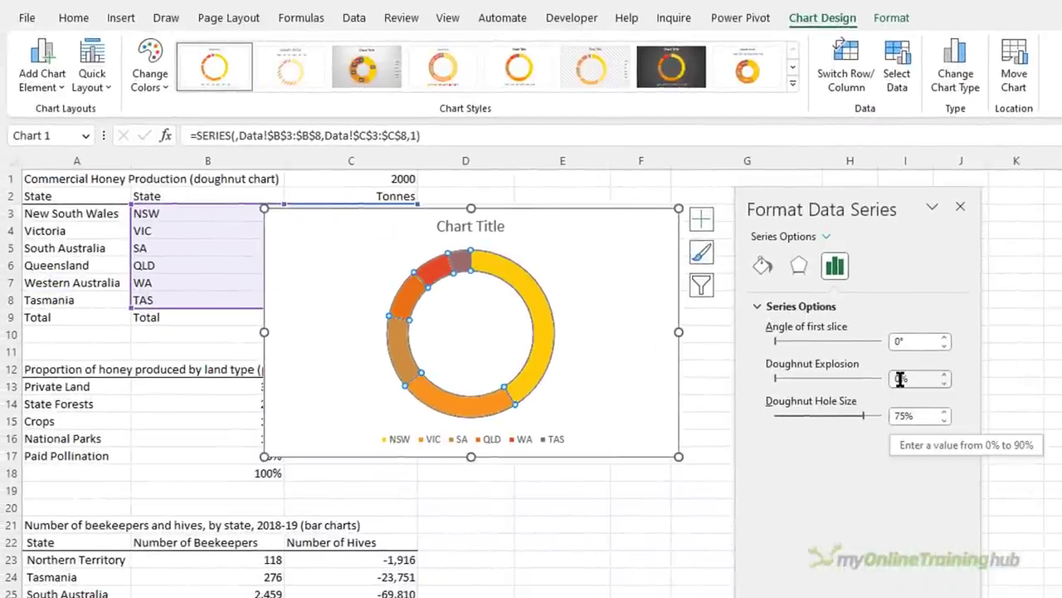
Step: Set the doughnut series' explosion to 8% and its hole size to 50%
left_click(900, 379)
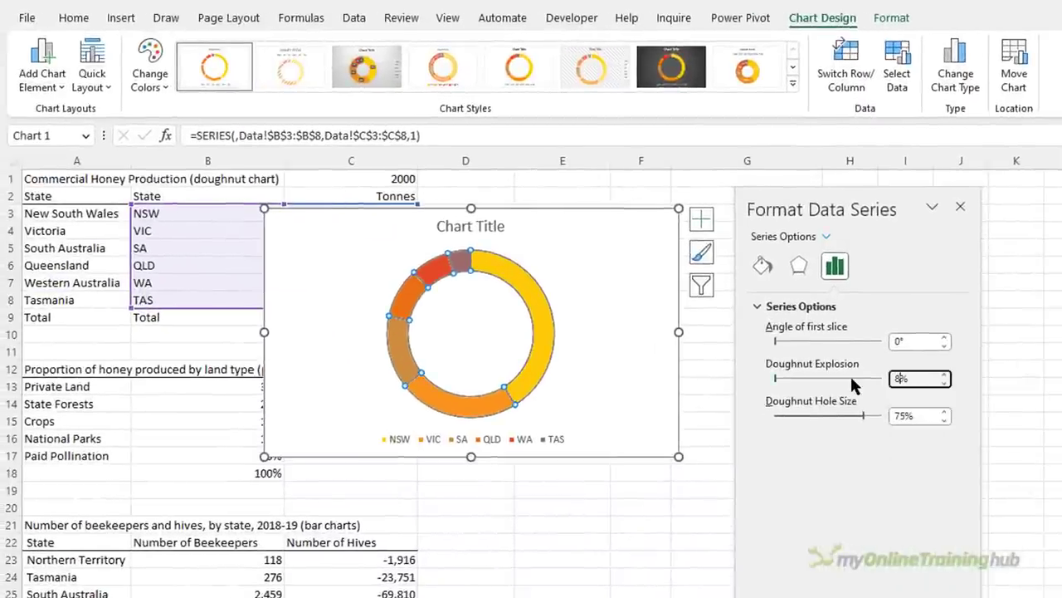
key("Tab")
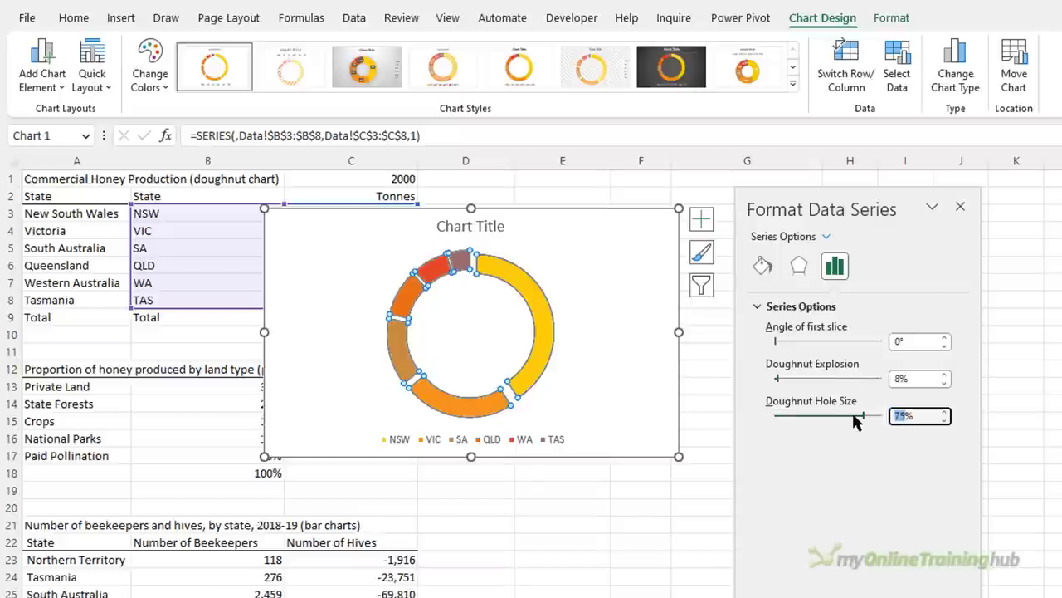
type("50")
key("Tab")
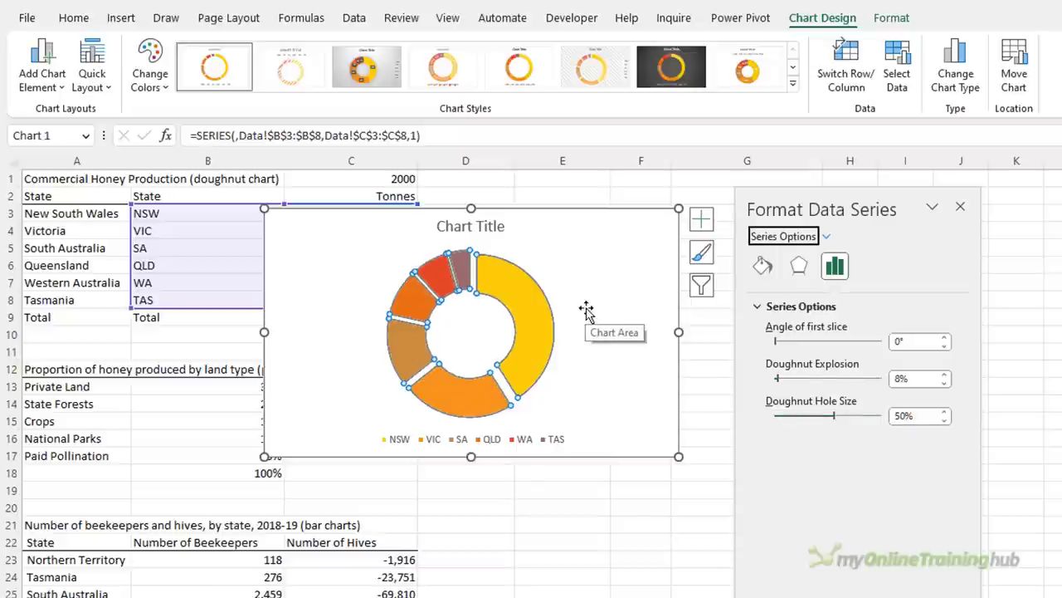
Step: Give the doughnut slices the darkest orange theme outline with a sketched, hand-drawn line style
left_click(880, 15)
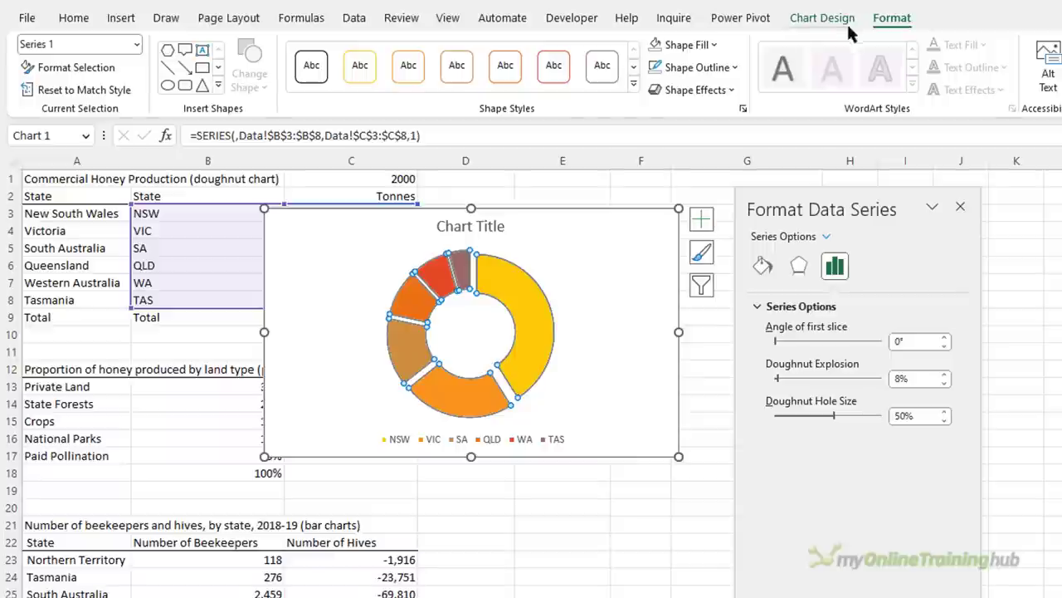
left_click(733, 66)
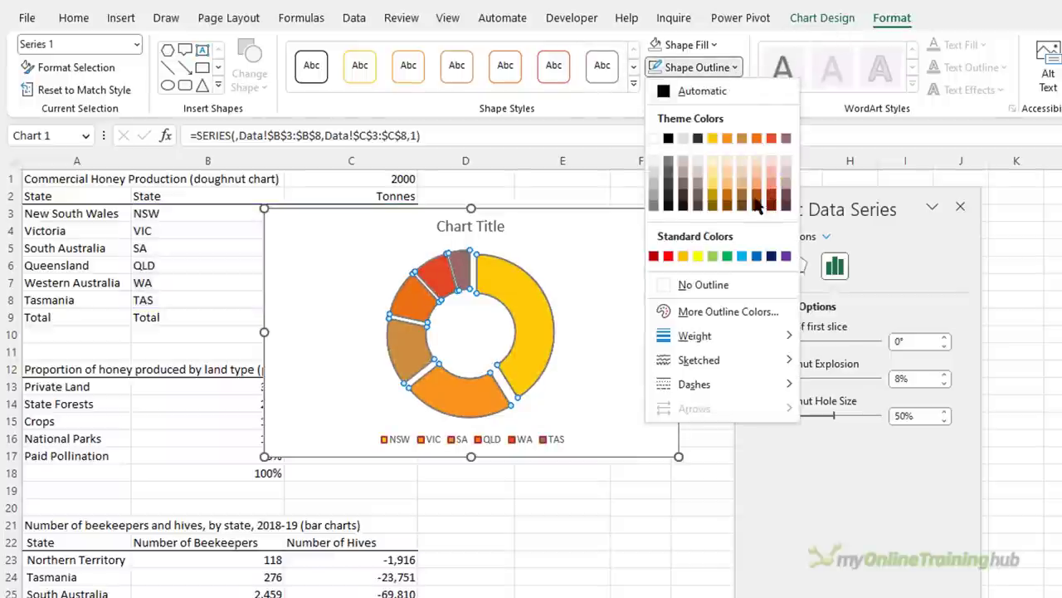
left_click(756, 207)
left_click(726, 68)
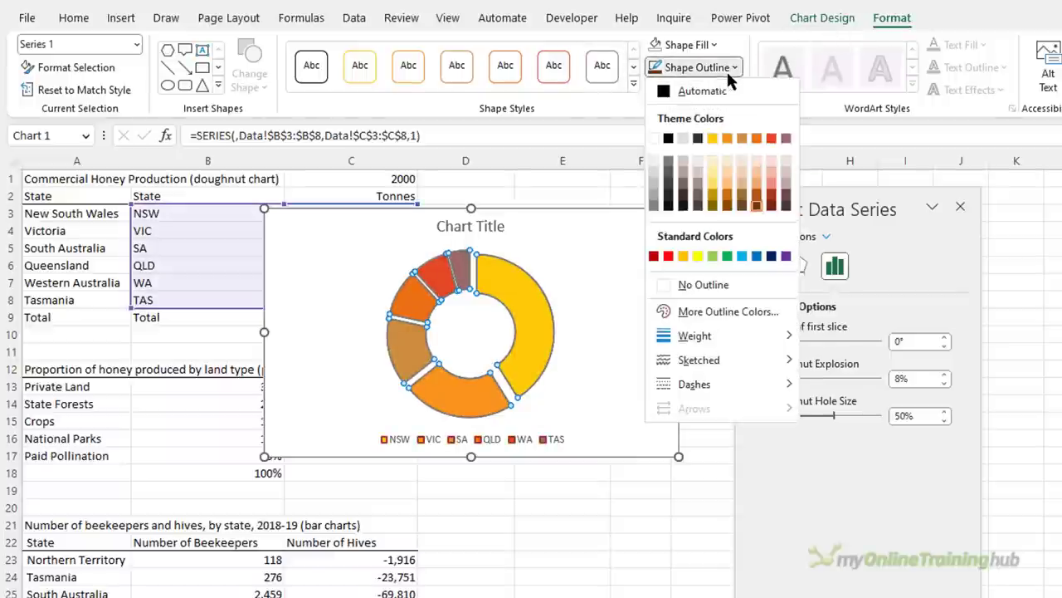
mouse_move(729, 358)
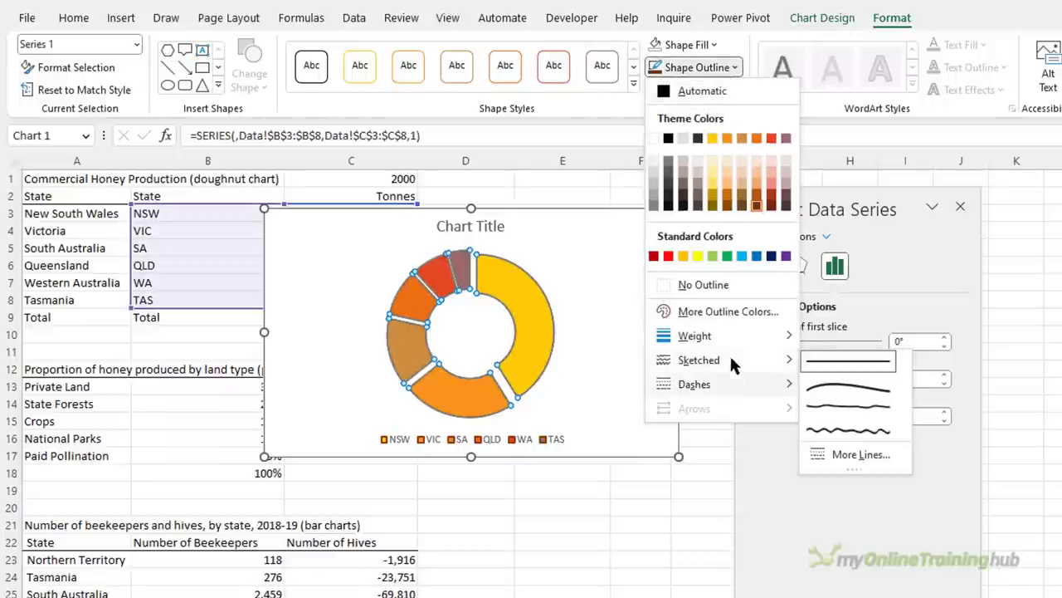
left_click(869, 426)
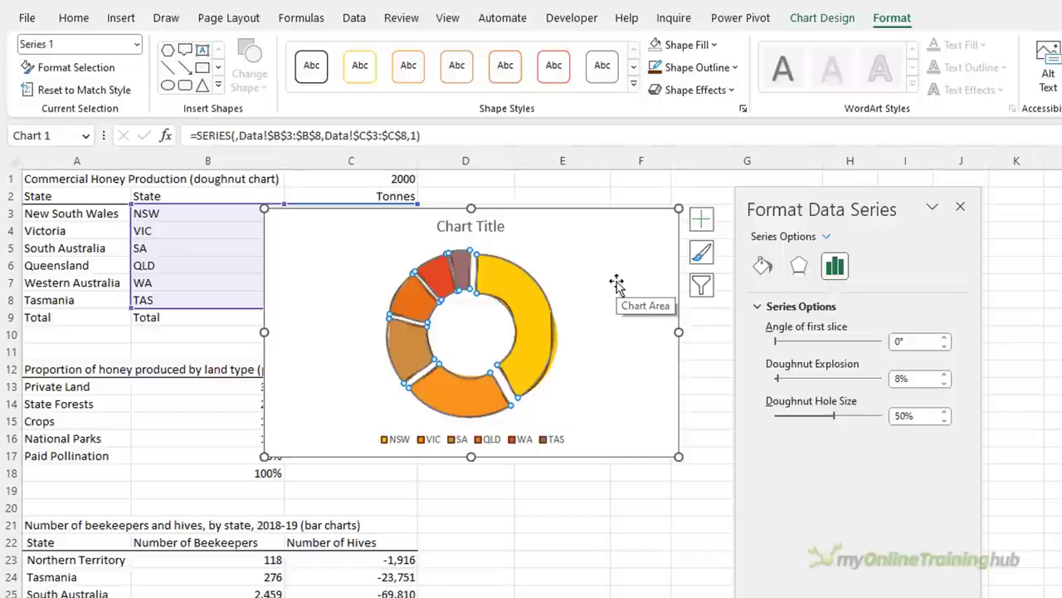
Step: Remove the legend from the doughnut chart and add data labels to its slices
left_click(702, 218)
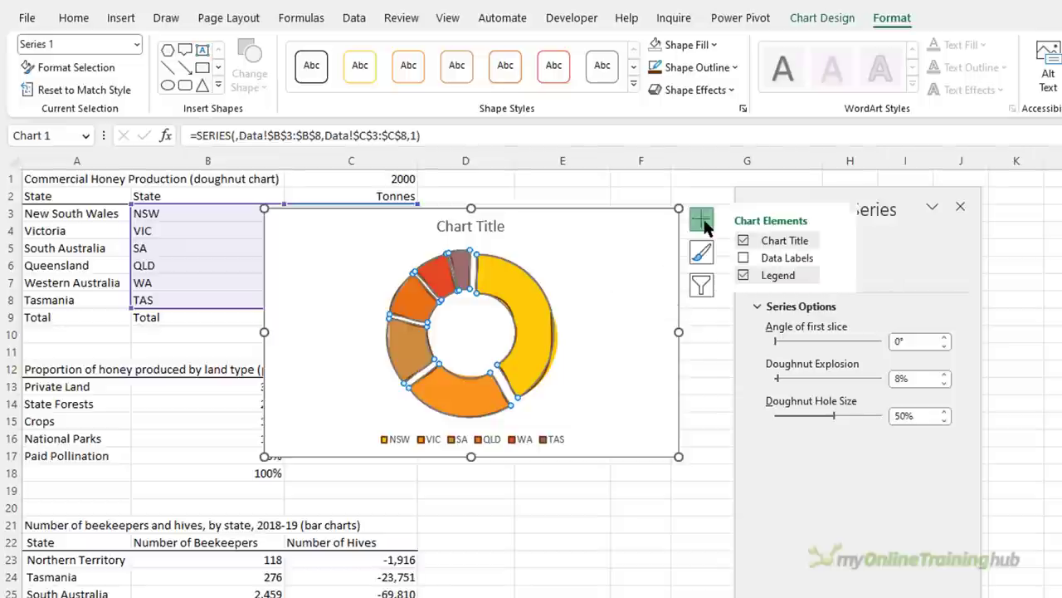
left_click(743, 274)
left_click(743, 257)
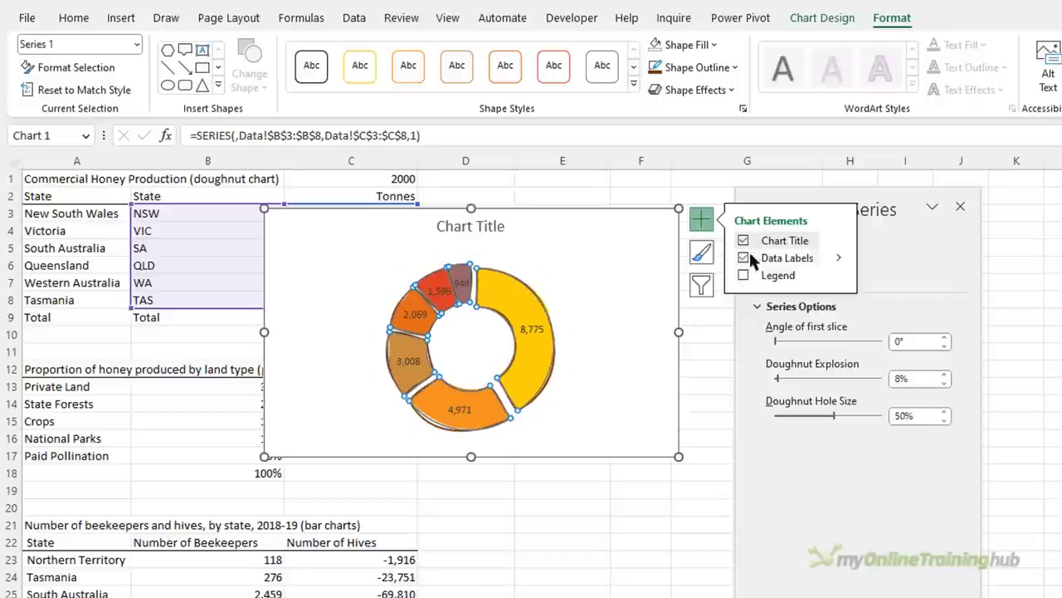
Step: Add the category name to the doughnut's data labels, turn off leader lines, and separate the label parts with a new line
mouse_move(834, 252)
left_click(886, 302)
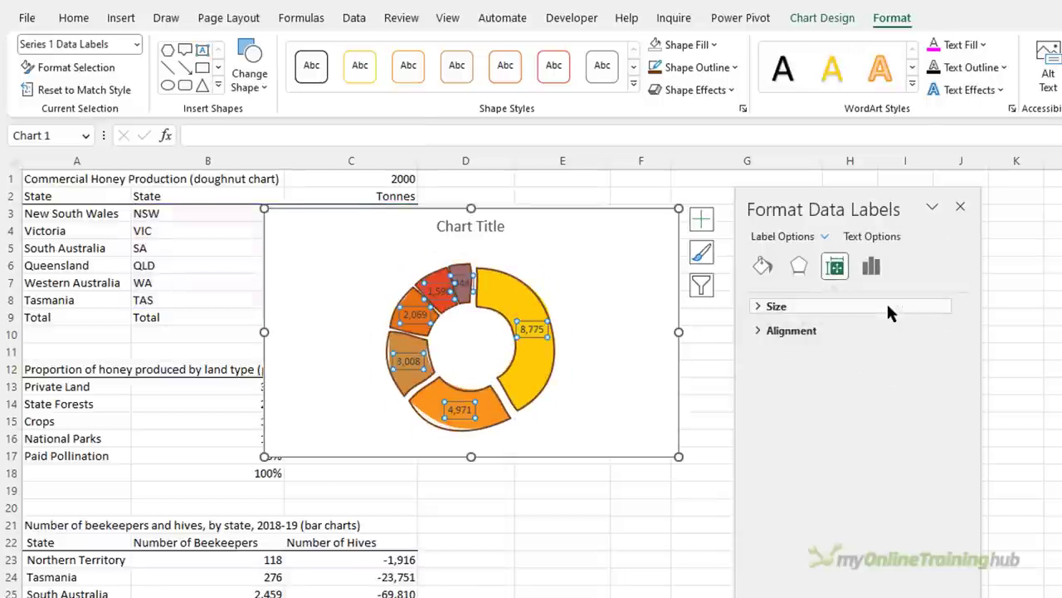
left_click(870, 266)
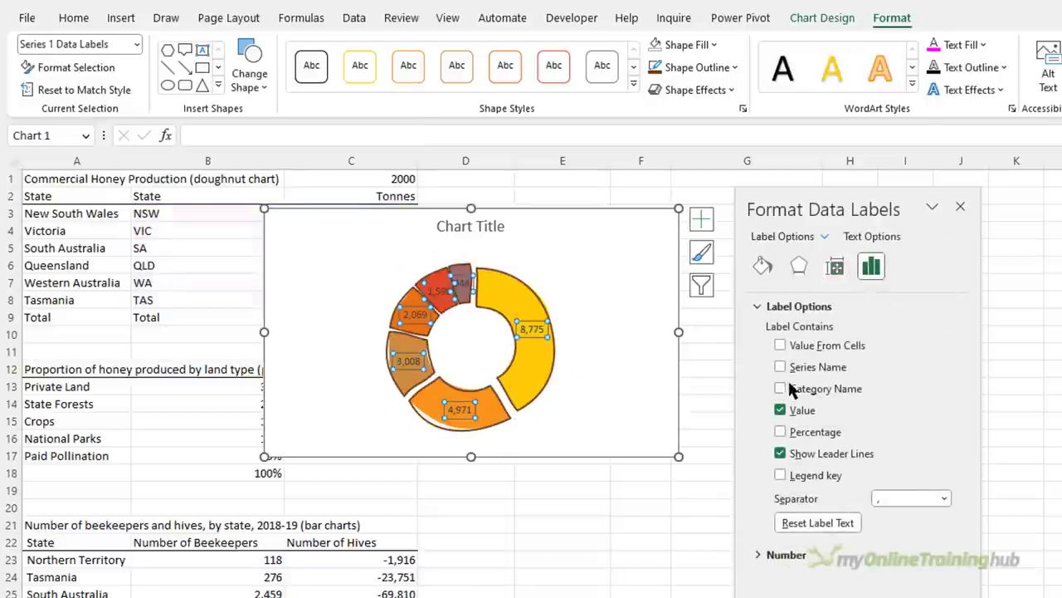
left_click(780, 390)
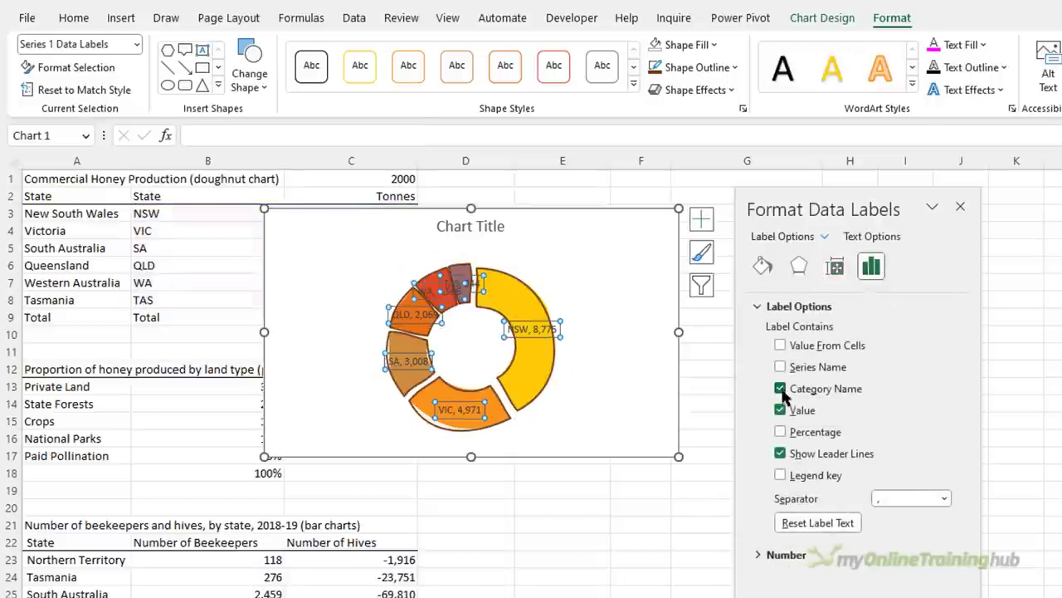
left_click(781, 454)
left_click(946, 498)
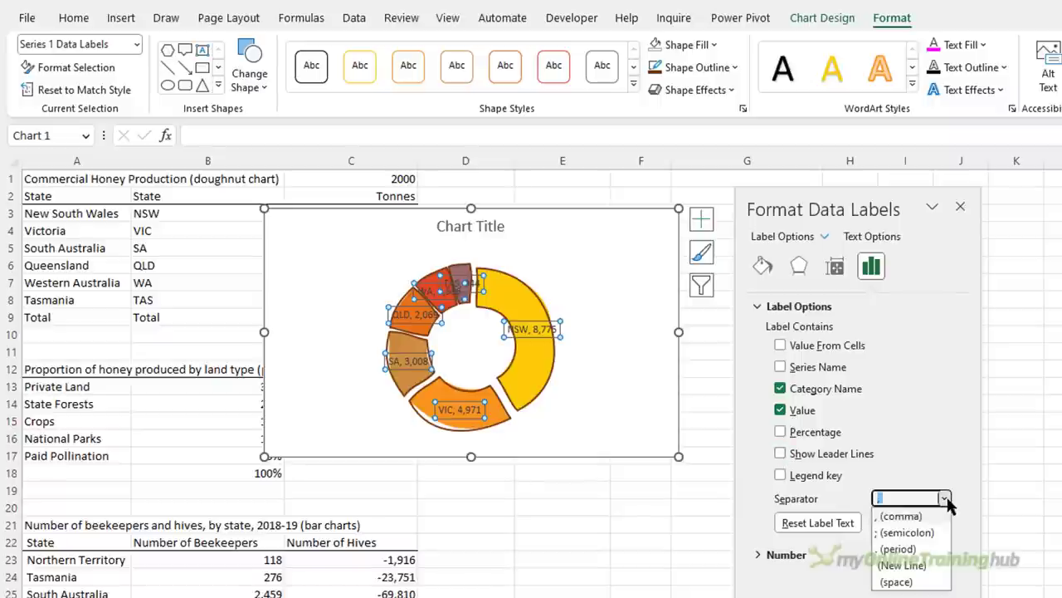
left_click(932, 566)
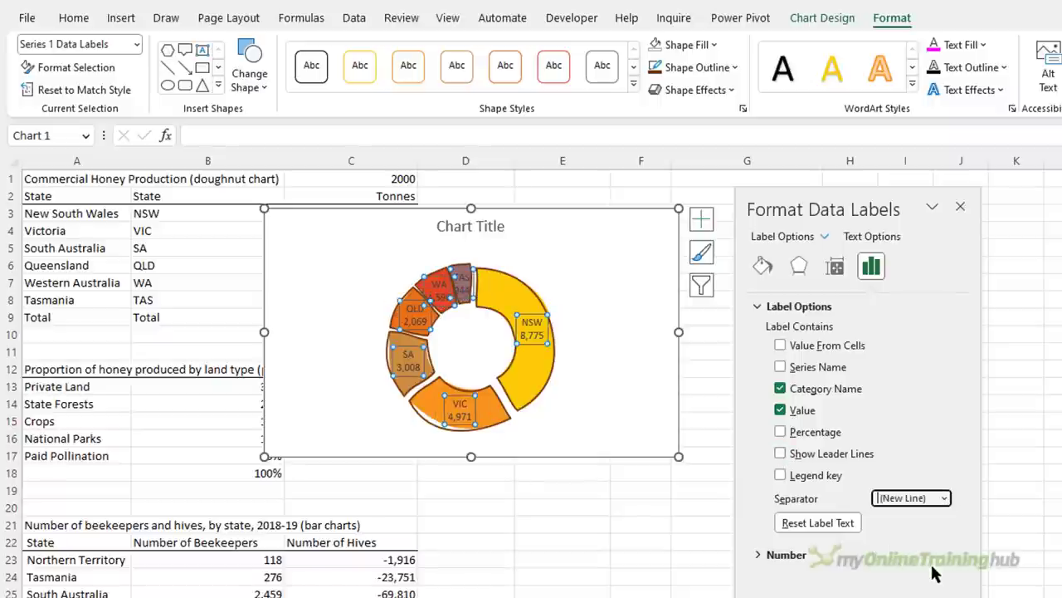
Step: Move each state's data label outside the doughnut ring, next to its own slice
left_click(531, 320)
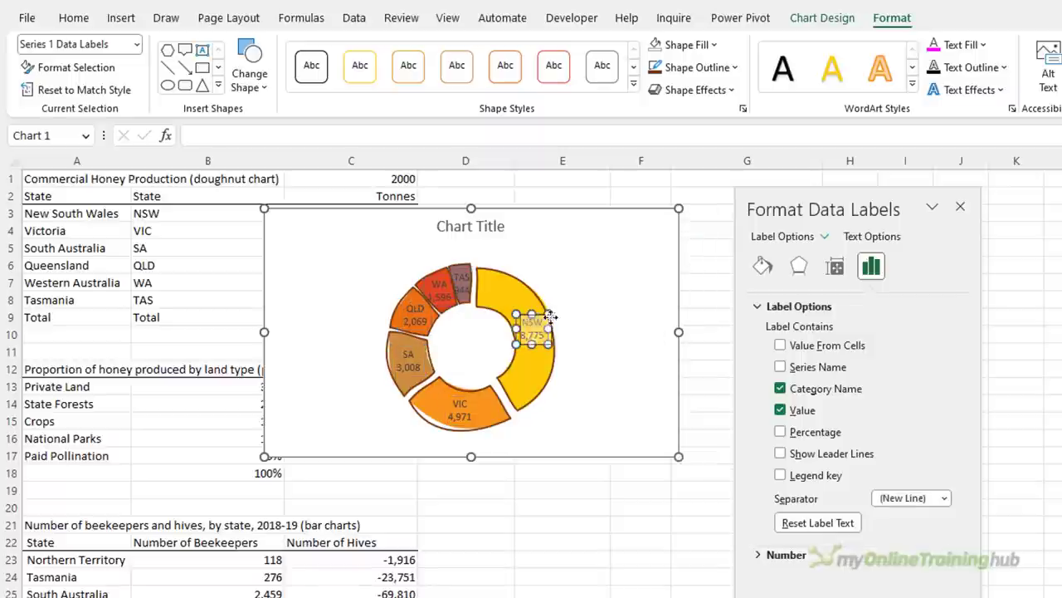
left_click_drag(531, 319, 583, 328)
left_click(467, 285)
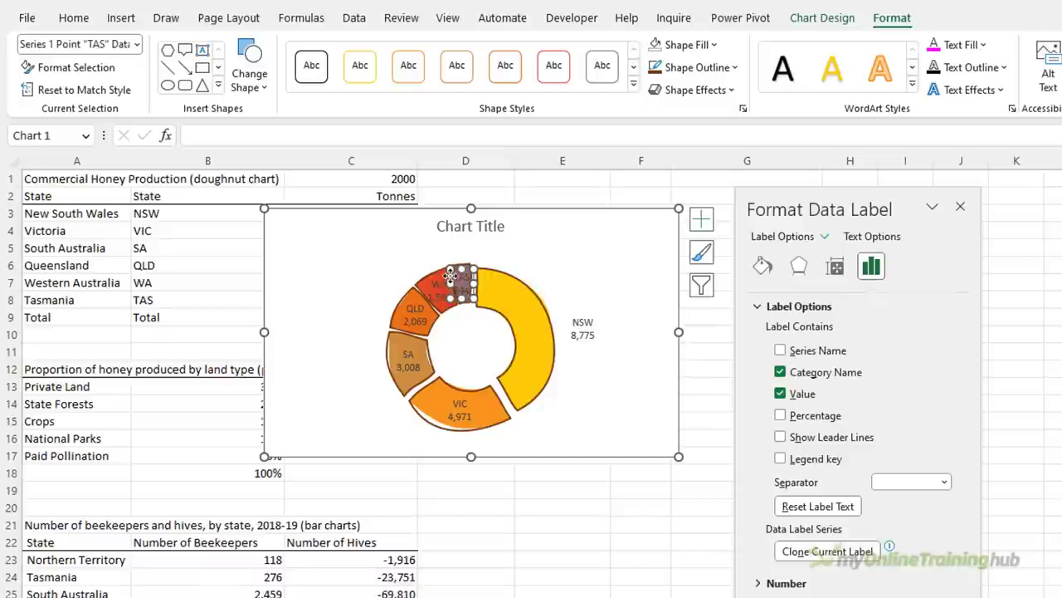
left_click_drag(463, 282, 411, 249)
left_click_drag(413, 314, 376, 291)
left_click_drag(412, 362, 369, 364)
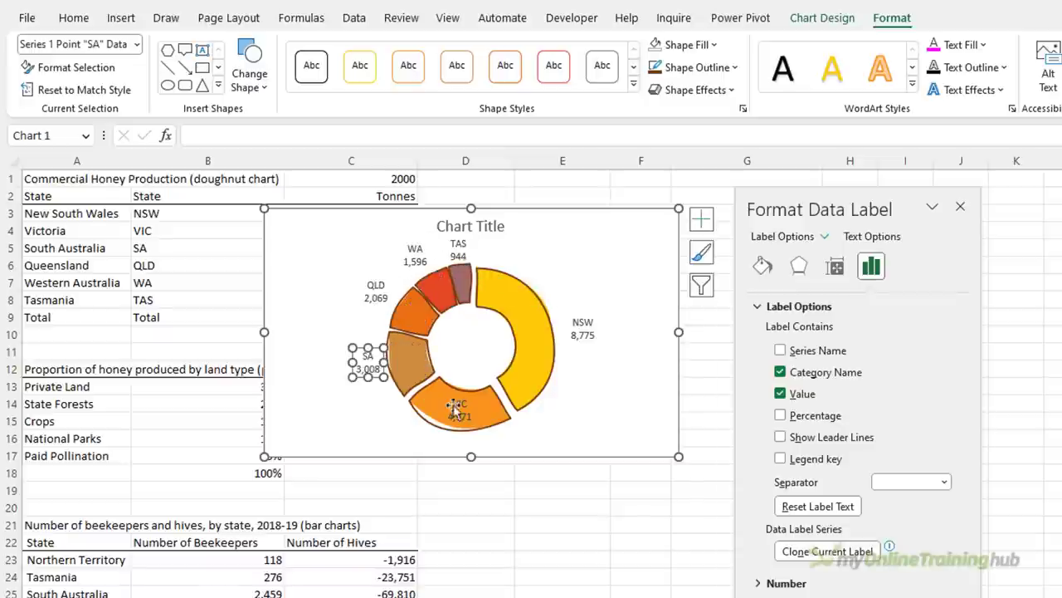
left_click_drag(460, 408, 440, 440)
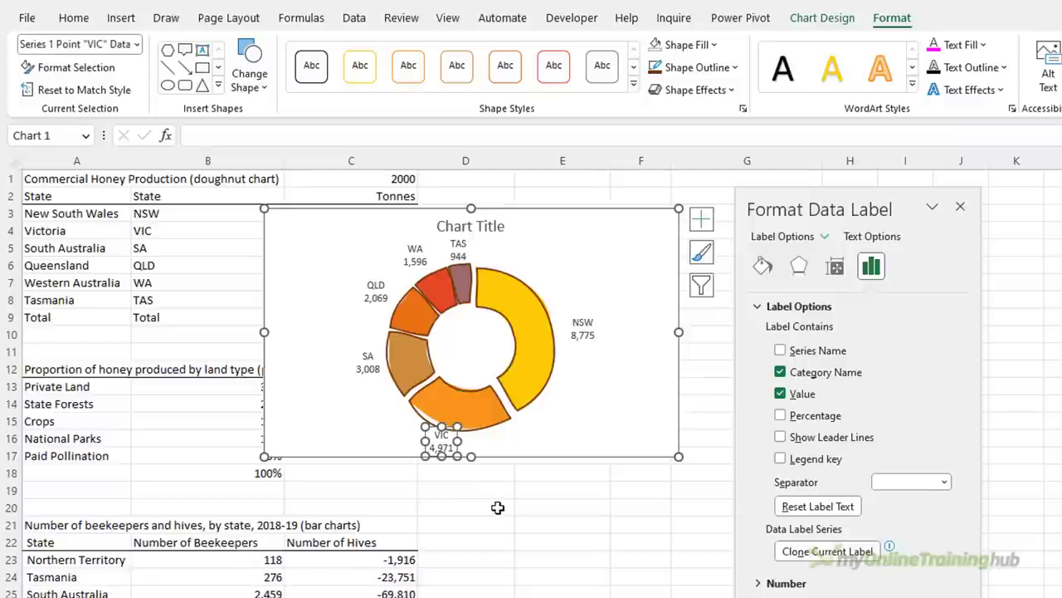
Step: Format all the chart's text in a dark brown font colour and the Zilla Slab SemiBold font
left_click(604, 458)
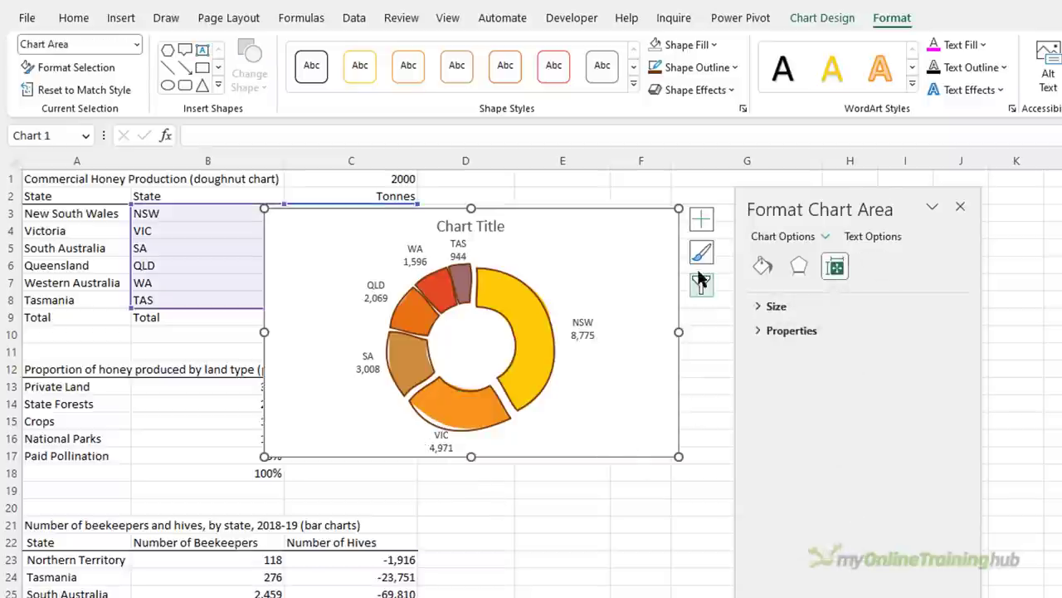
left_click(74, 18)
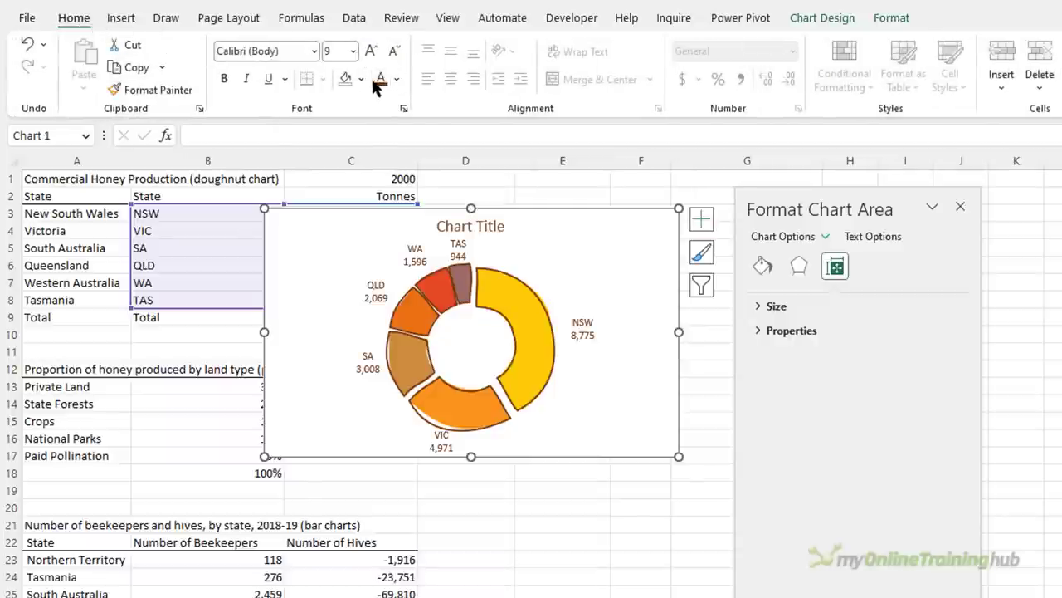
left_click(314, 51)
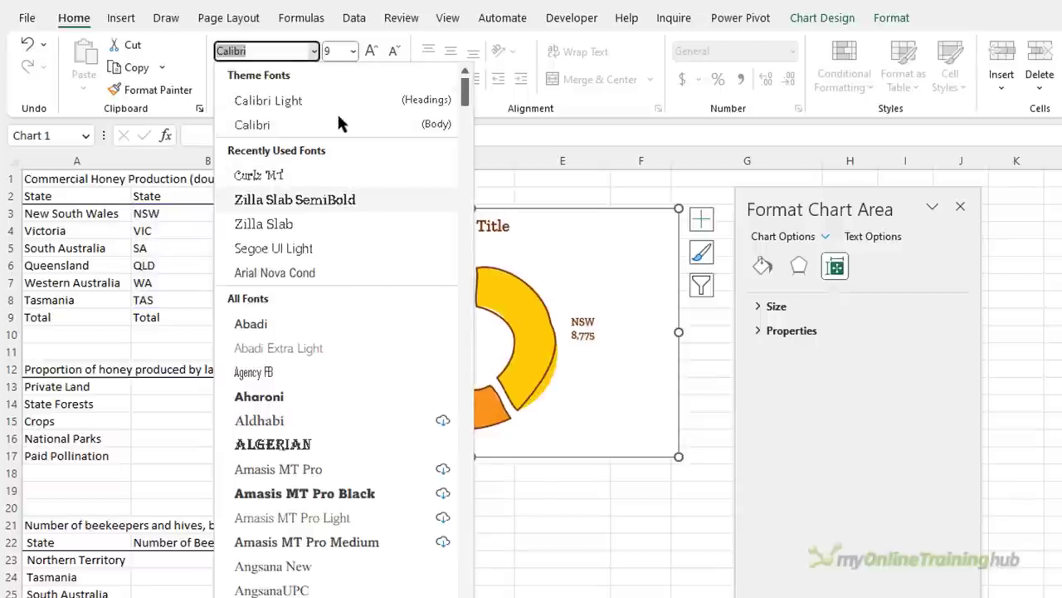
left_click(368, 200)
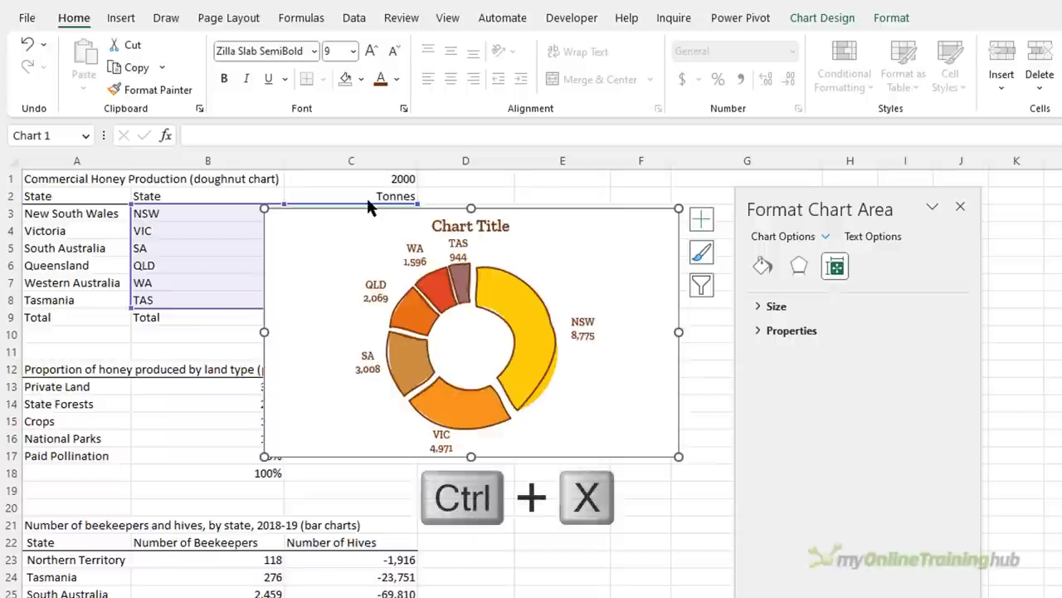
Step: Cut the doughnut chart, paste it at cell A27 of the Infographic sheet, and enlarge it to about column J, row 48
key("ctrl+x")
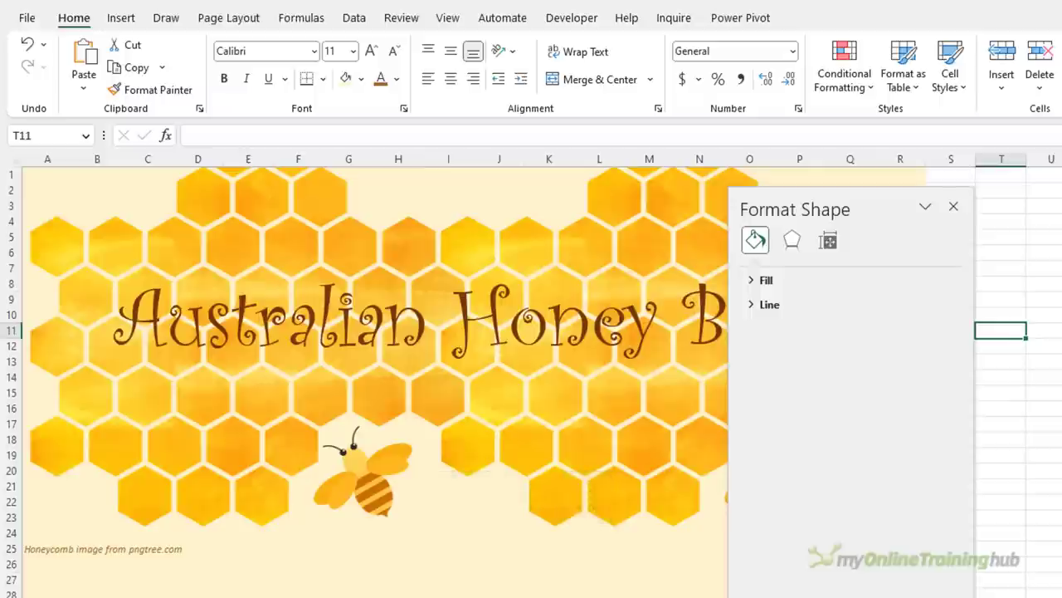
left_click(67, 581)
key("ctrl+v")
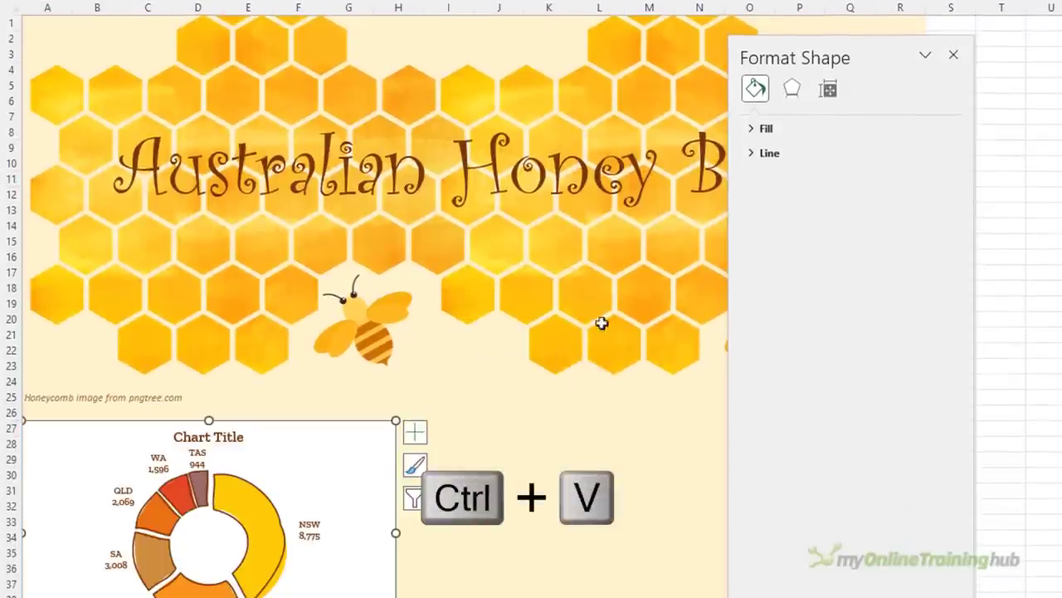
scroll(609, 321, "down", 4)
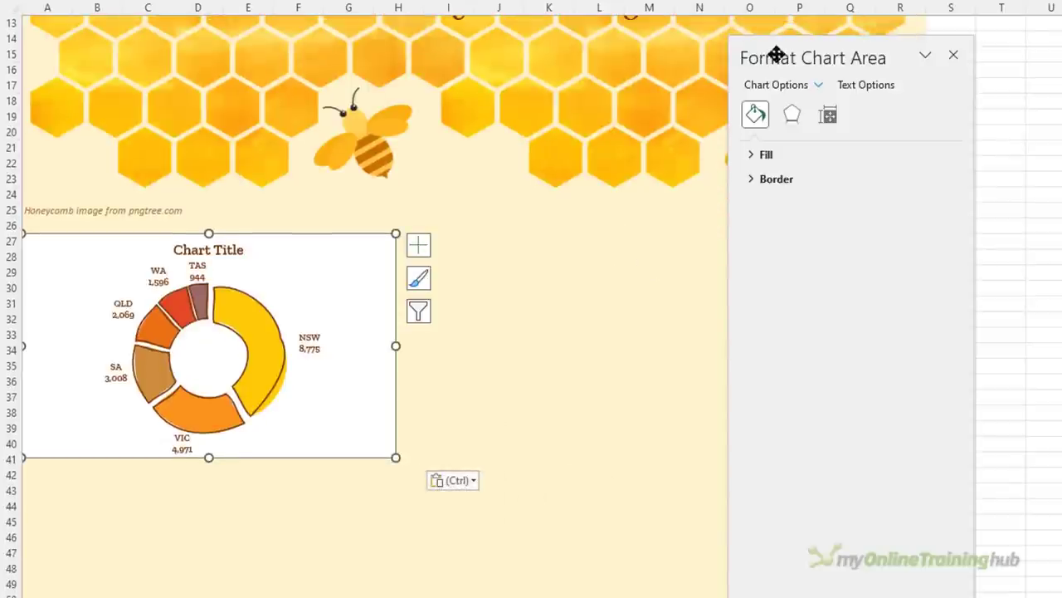
left_click_drag(396, 458, 516, 570)
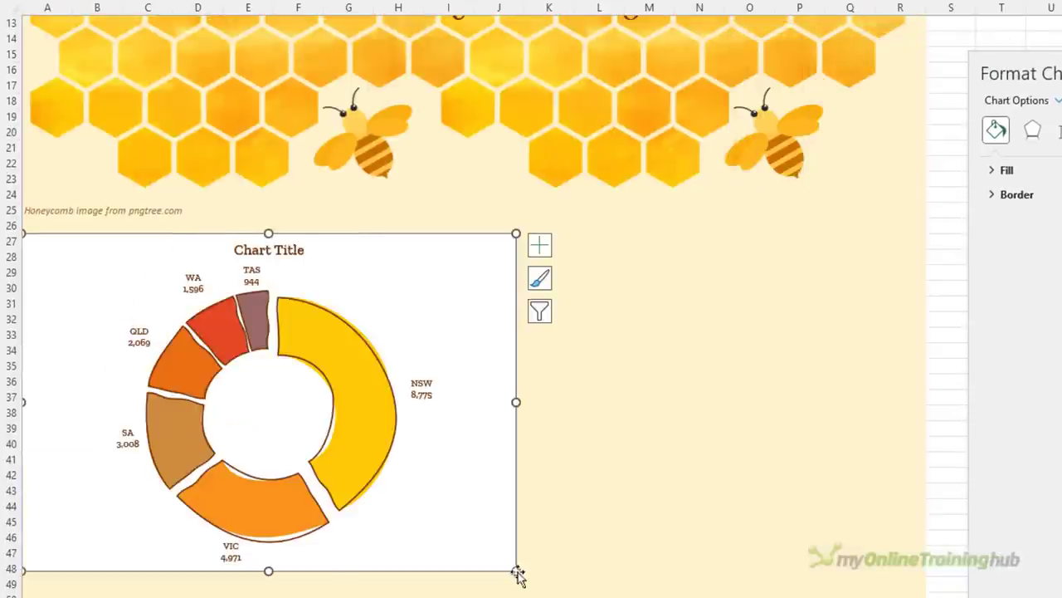
Step: Replace the placeholder chart title with "Commercial Honey Production - Tonnes"
left_click(278, 249)
left_click_drag(234, 249, 319, 250)
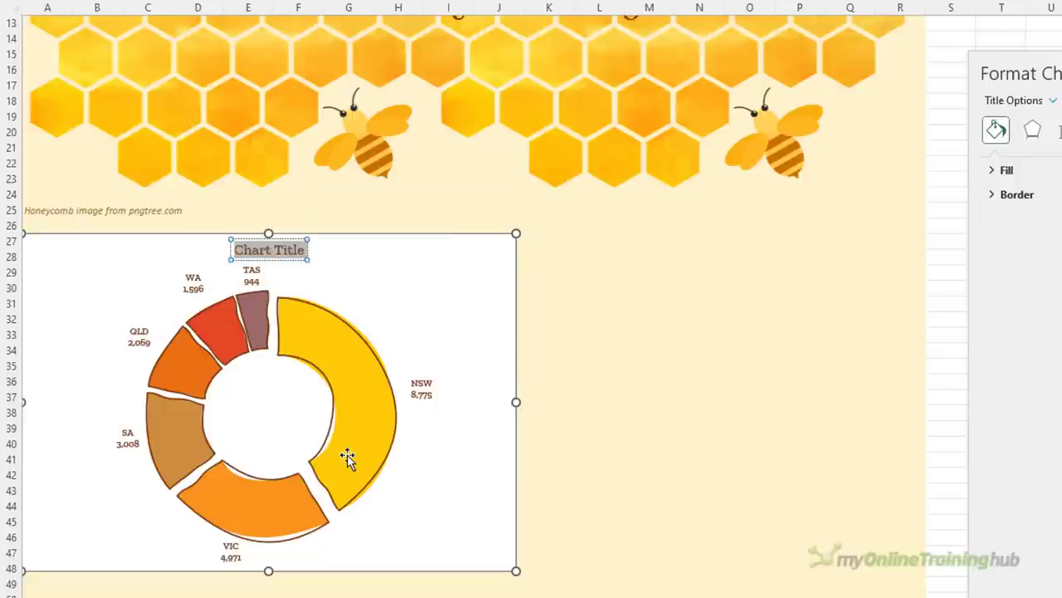
type("Commercial Honey Production - Tonnes")
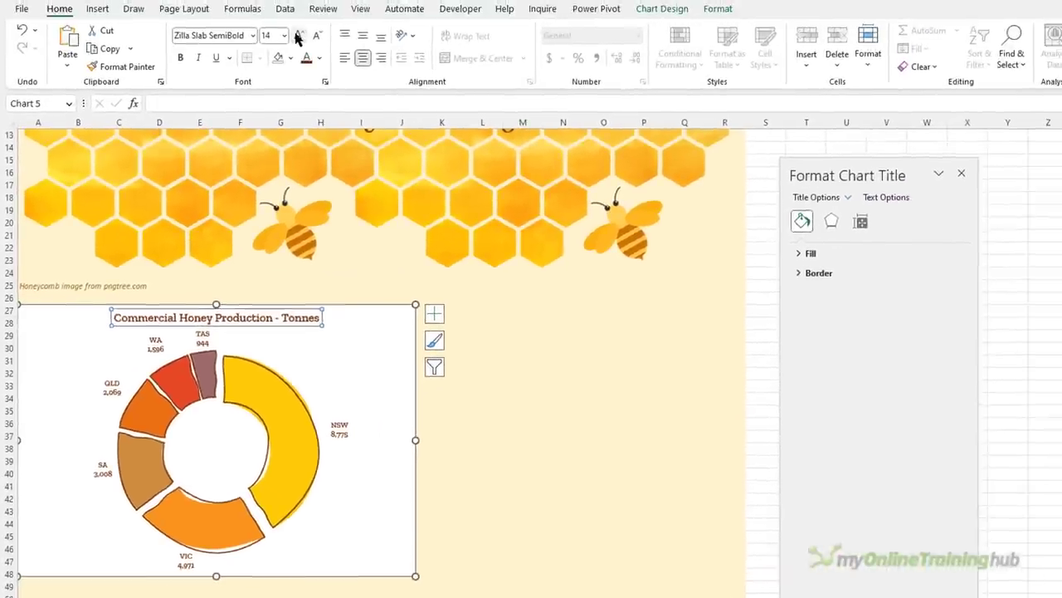
Step: Enlarge the chart title's font and increase the data labels' font size to 10.5
left_click(326, 0)
left_click(327, 0)
key("Down")
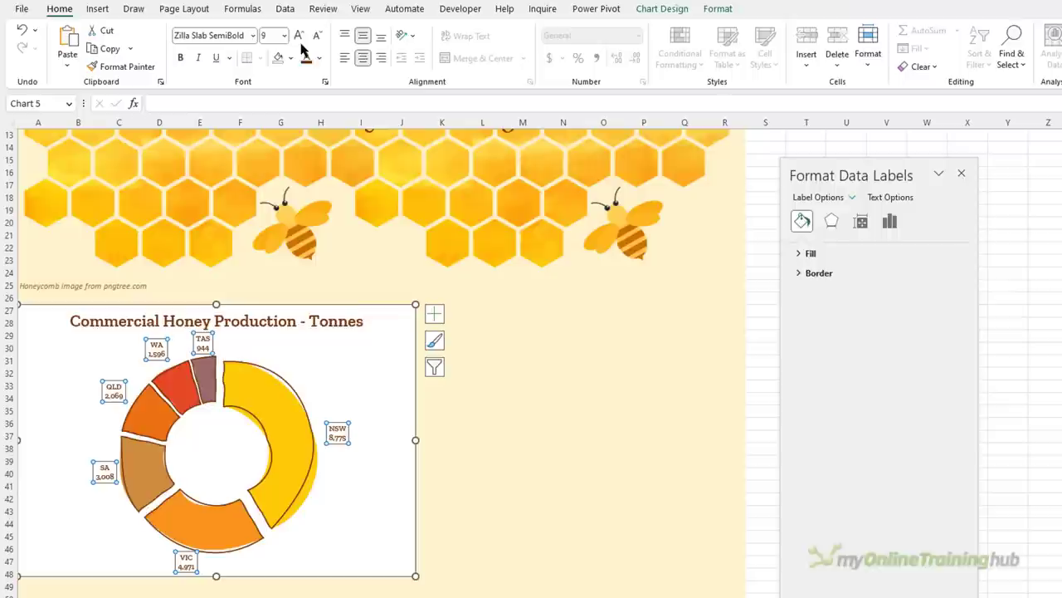
left_click(300, 38)
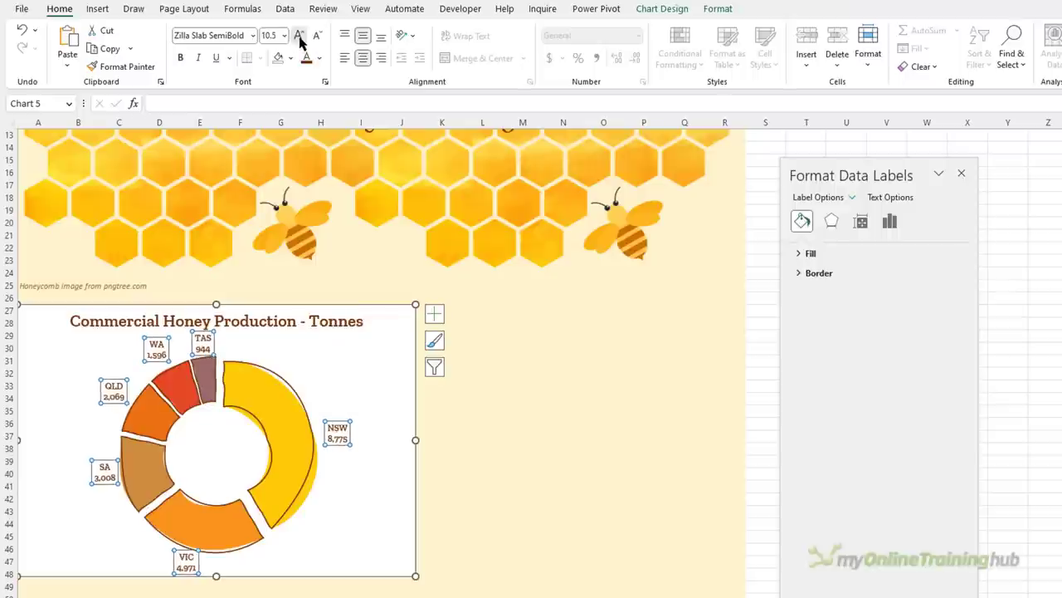
Step: Remove the fill and the outline from the doughnut chart's area, and deselect the chart
left_click(398, 304)
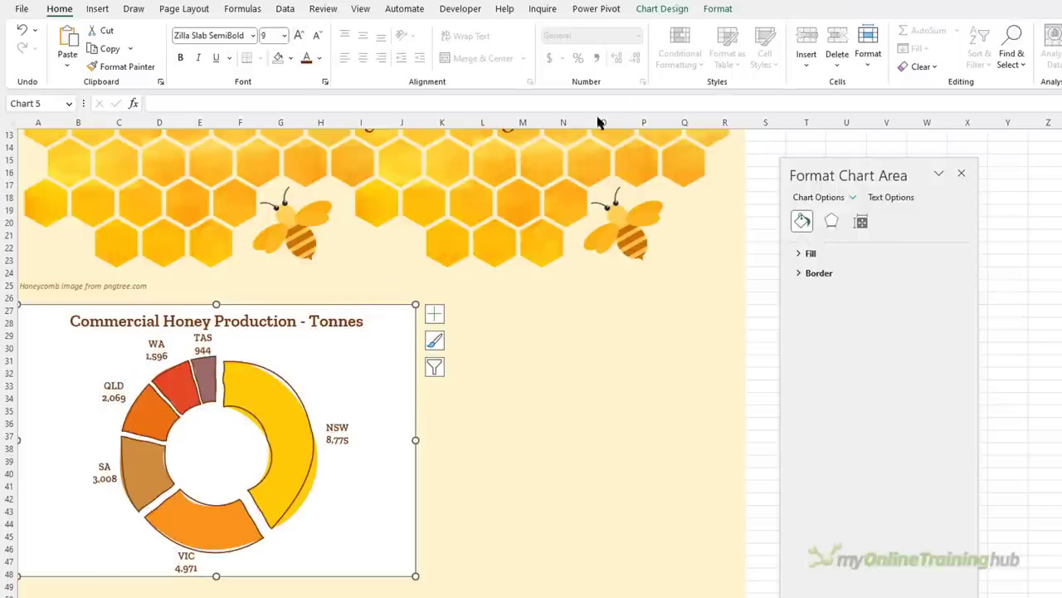
left_click(719, 9)
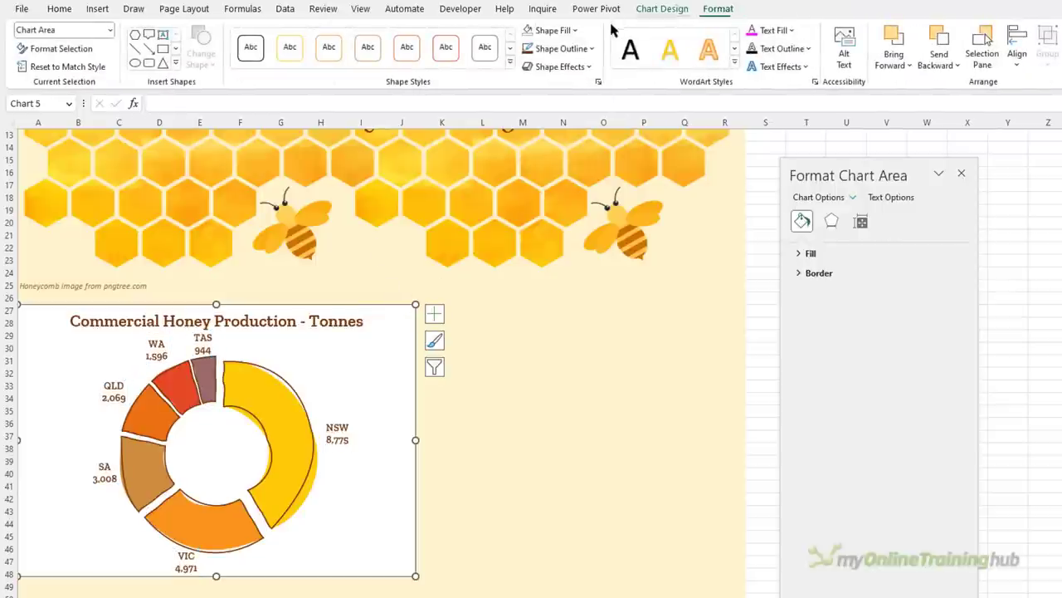
left_click(558, 32)
key("Escape")
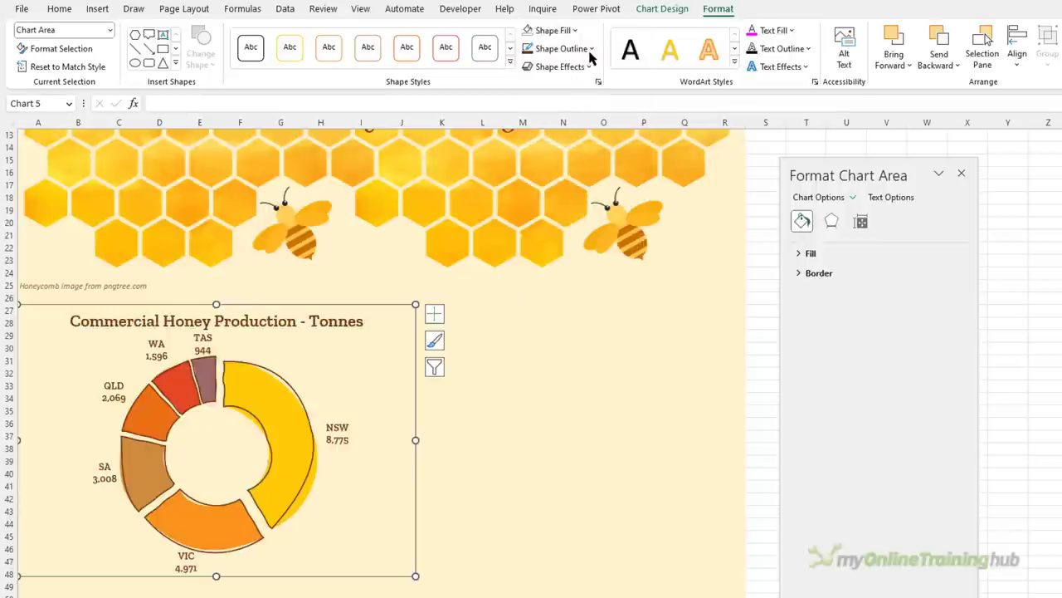
left_click(591, 49)
left_click(556, 224)
key("Escape")
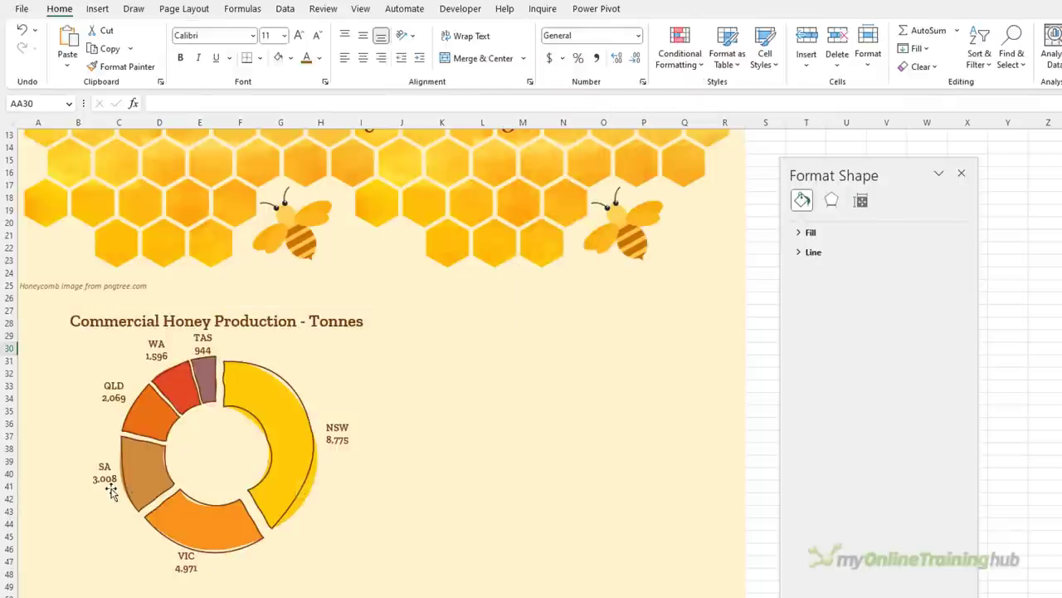
Step: Insert a text box over the hole in the centre of the doughnut chart
left_click(97, 10)
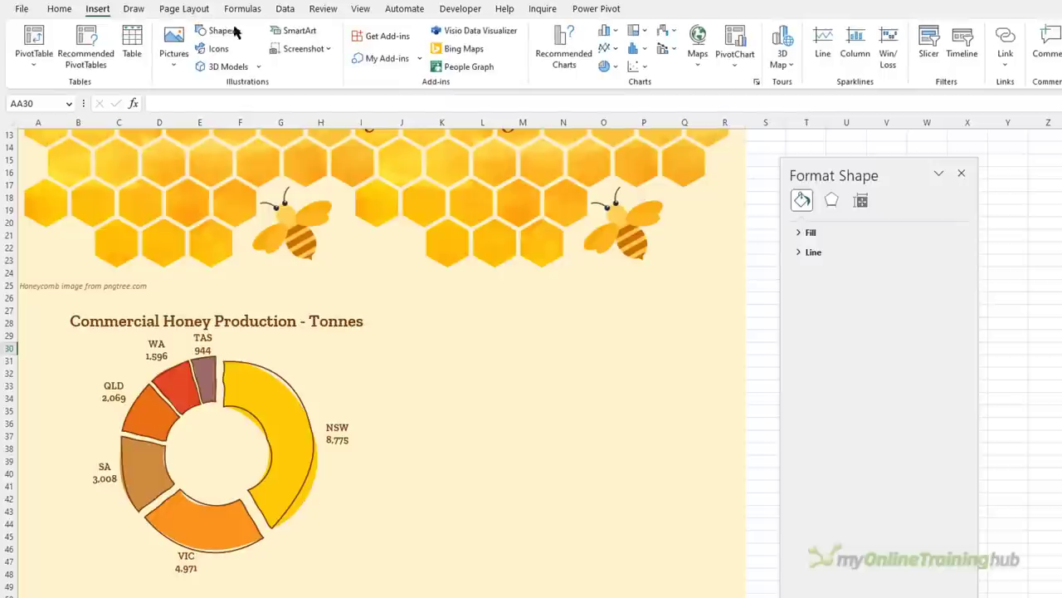
left_click(224, 30)
left_click(227, 68)
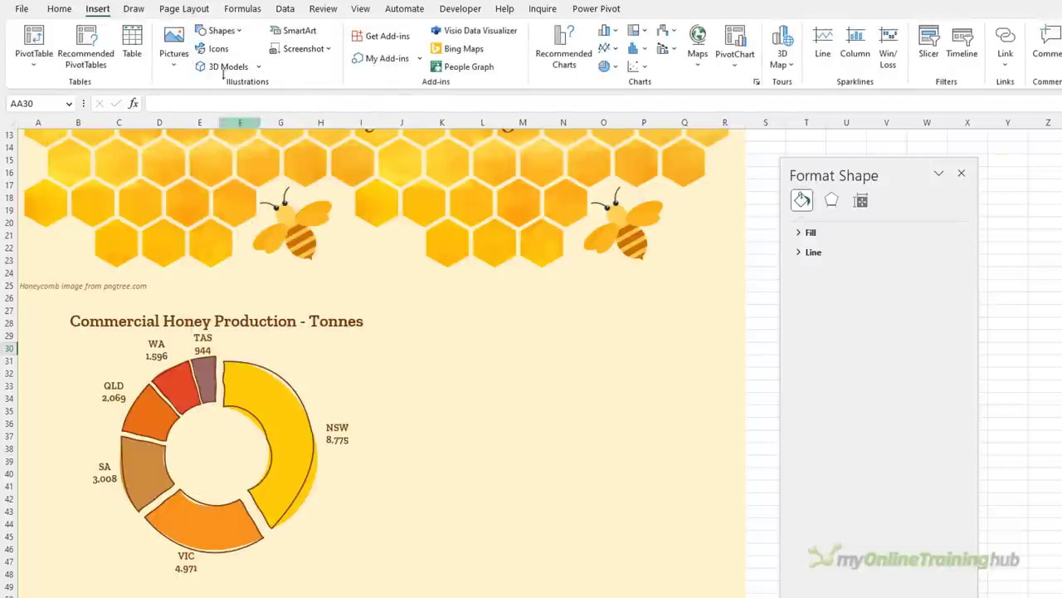
left_click_drag(173, 421, 264, 484)
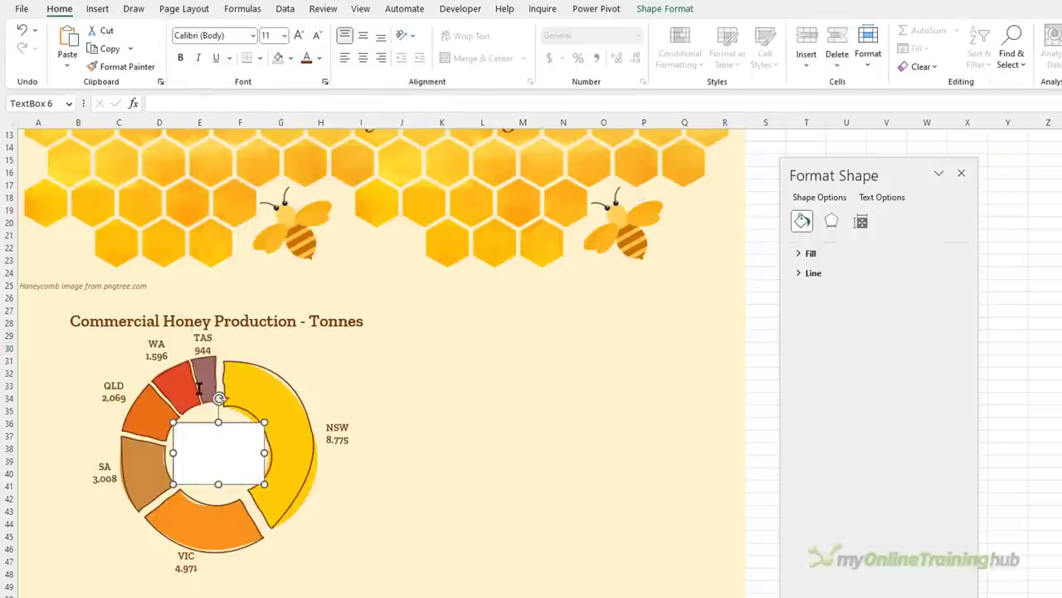
Step: Link the text box to the total tonnes in cell C9 of the Data sheet with the formula =Data!C9
left_click(190, 102)
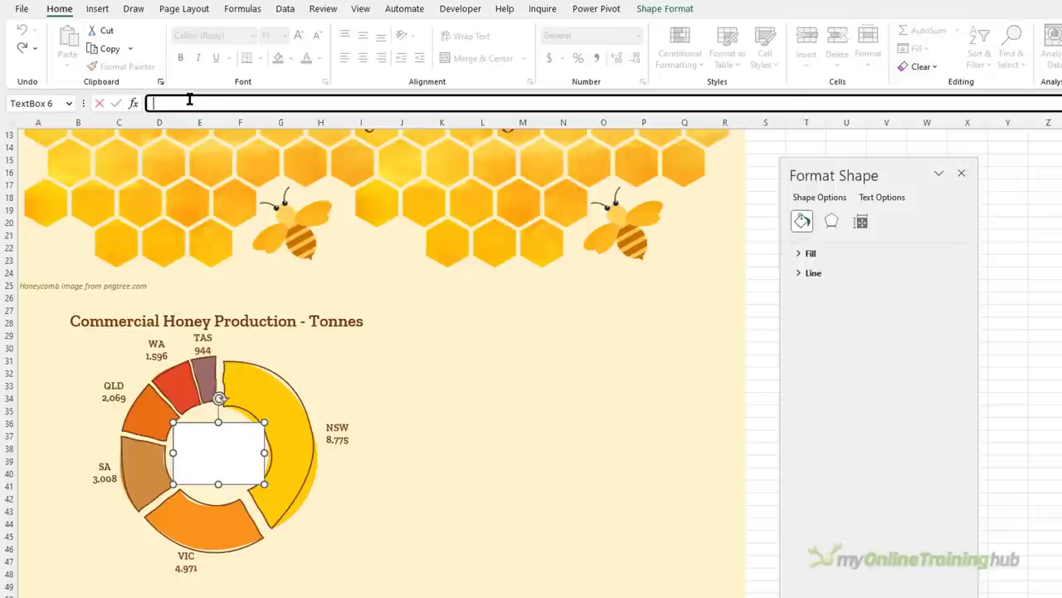
type("=")
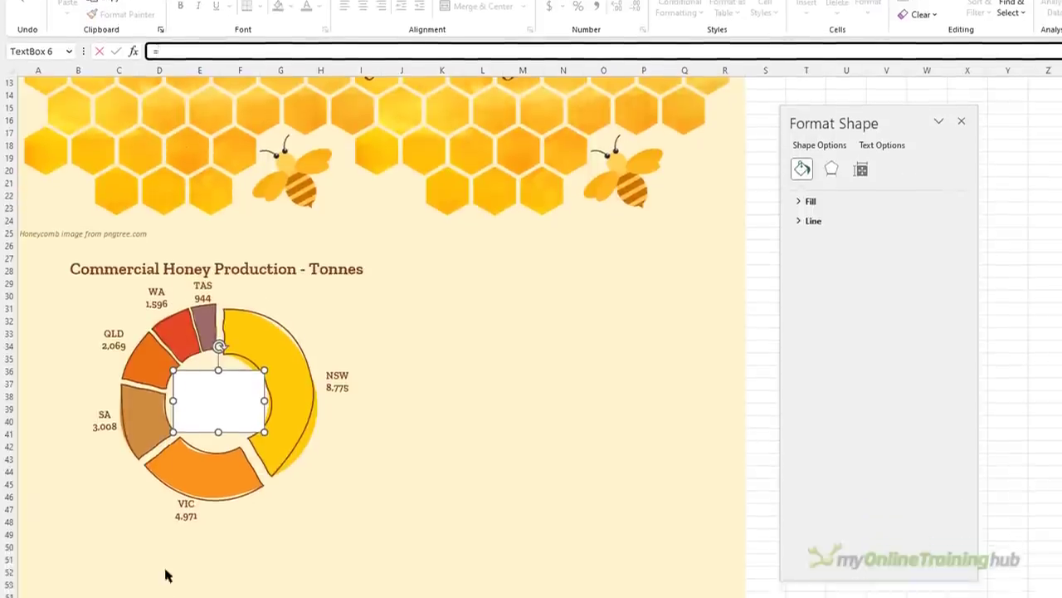
left_click(163, 569)
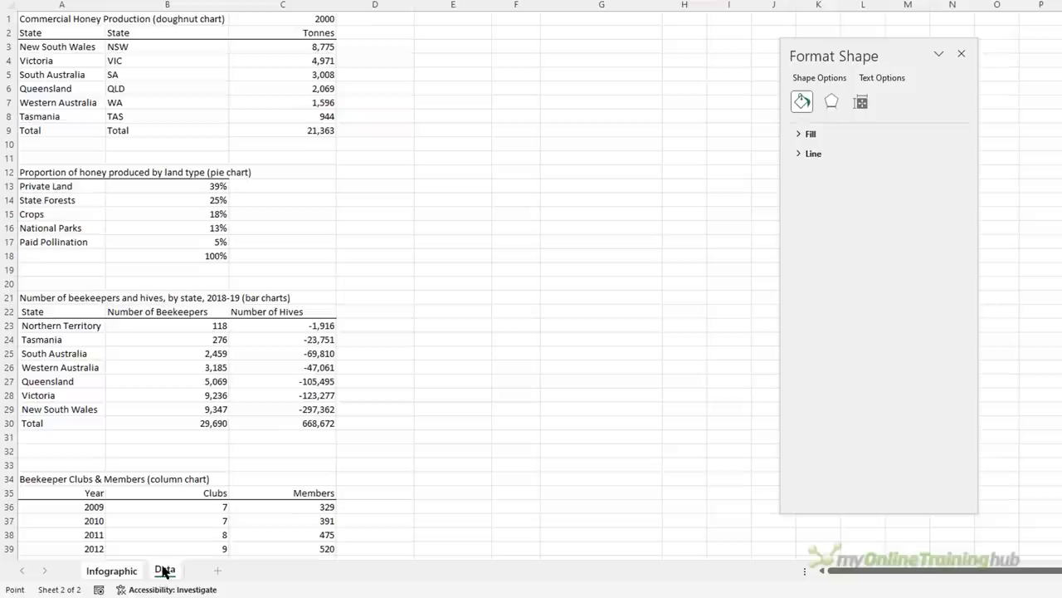
left_click(316, 133)
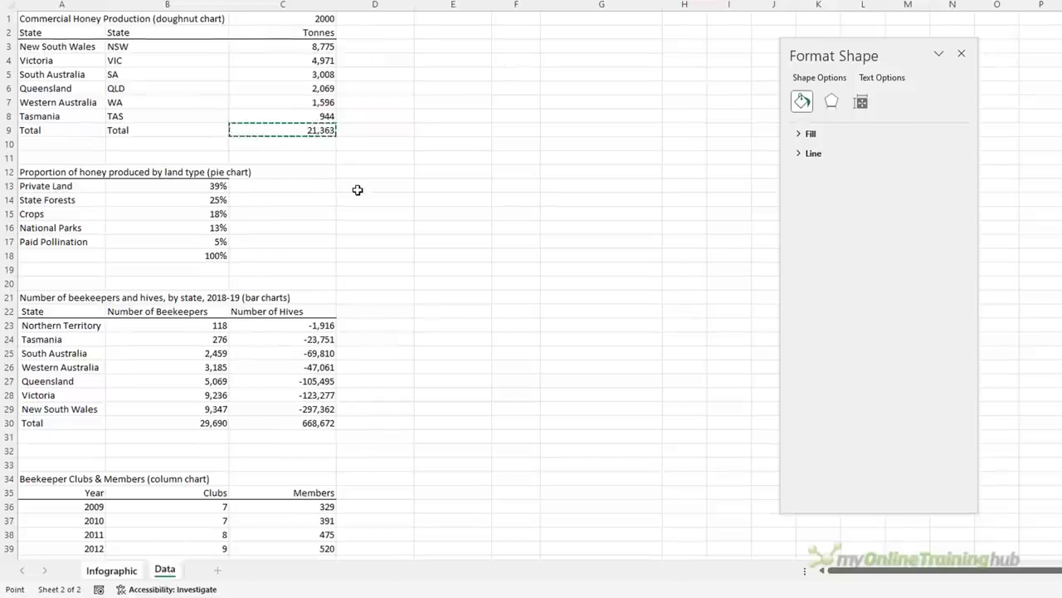
key("Return")
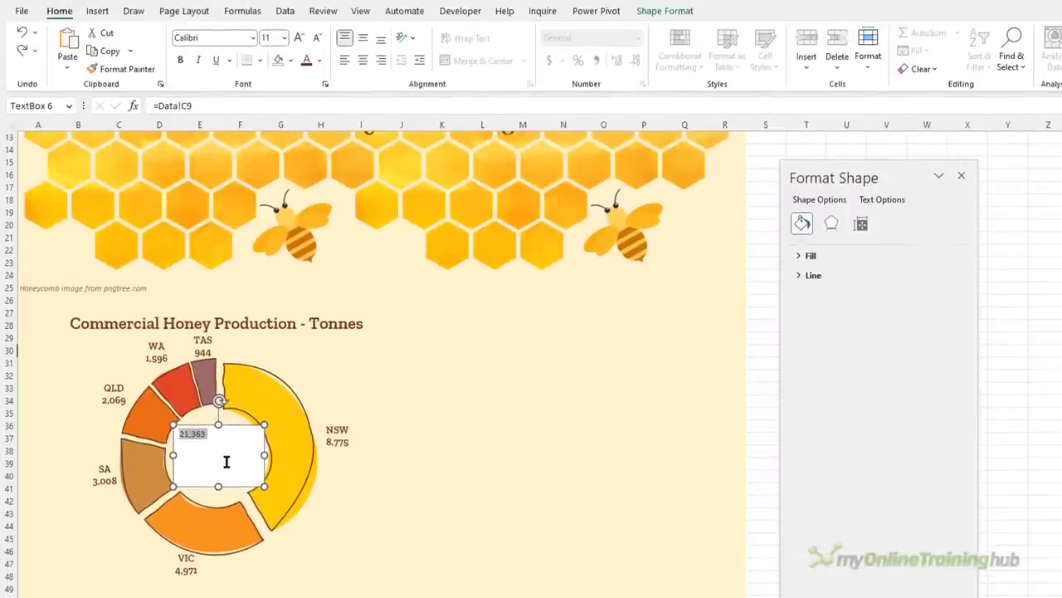
Step: Centre the text box's total vertically and horizontally, and increase its font size to 16
left_click(361, 39)
left_click(363, 60)
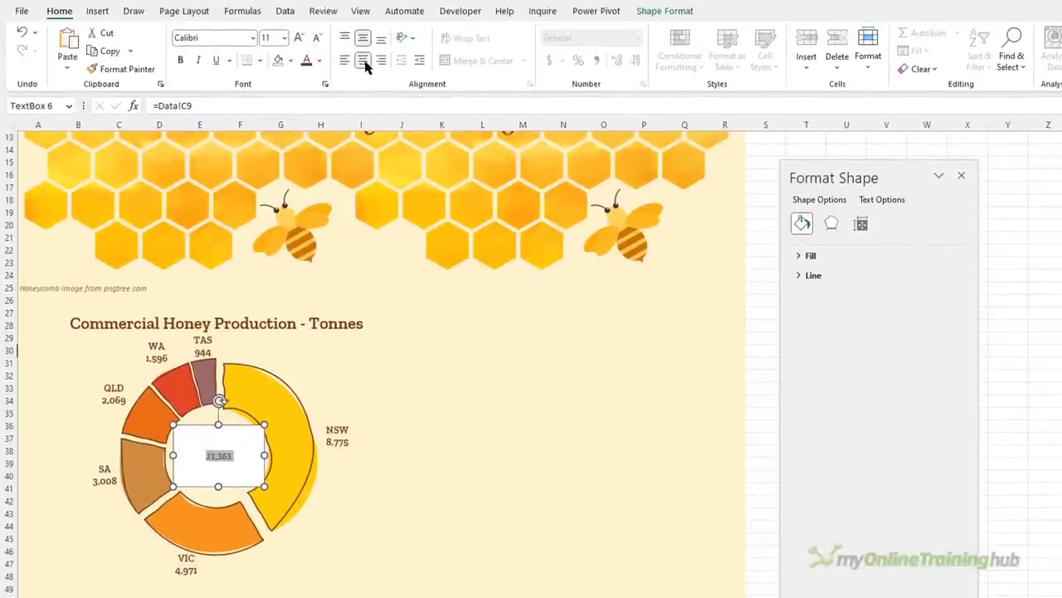
left_click(298, 38)
left_click(298, 39)
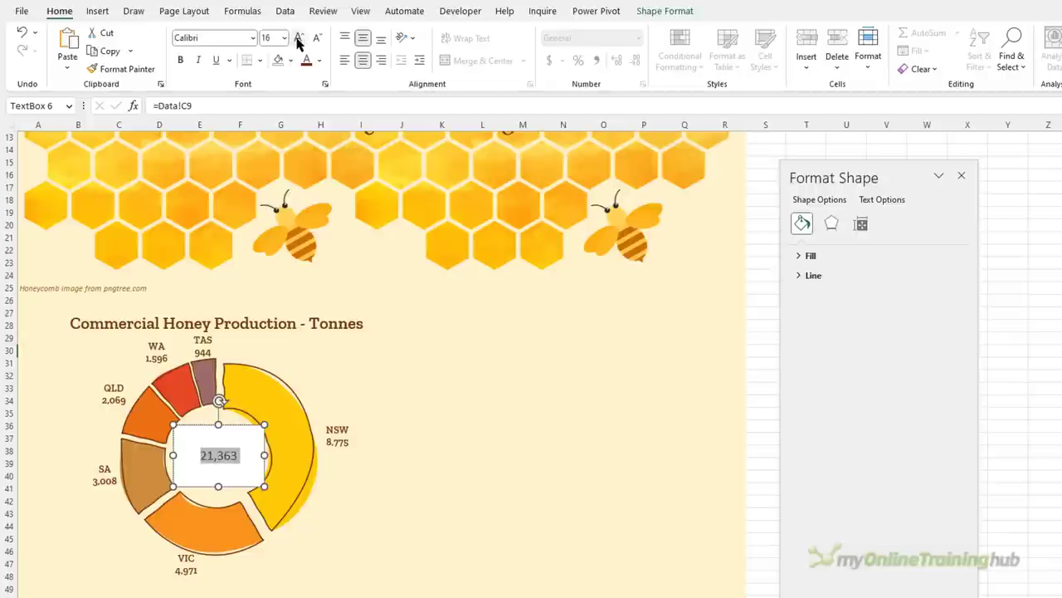
Step: Set the doughnut's central total to font size 24 and the Zilla Slab SemiBold font
left_click(297, 38)
left_click(298, 38)
left_click(298, 39)
left_click(298, 38)
left_click(298, 38)
left_click(253, 39)
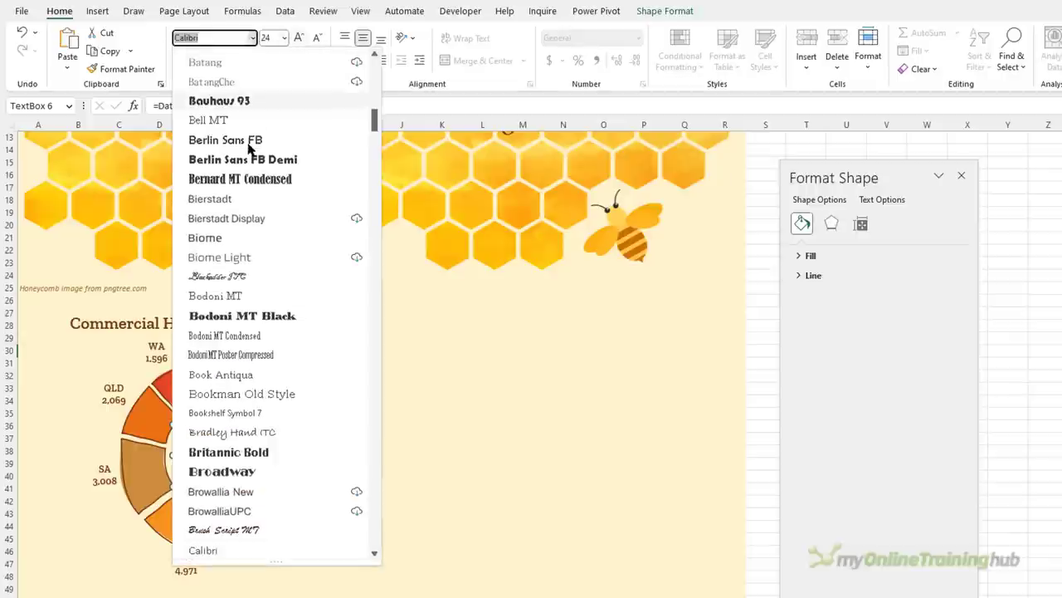
scroll(249, 148, "up", 5)
scroll(248, 145, "up", 5)
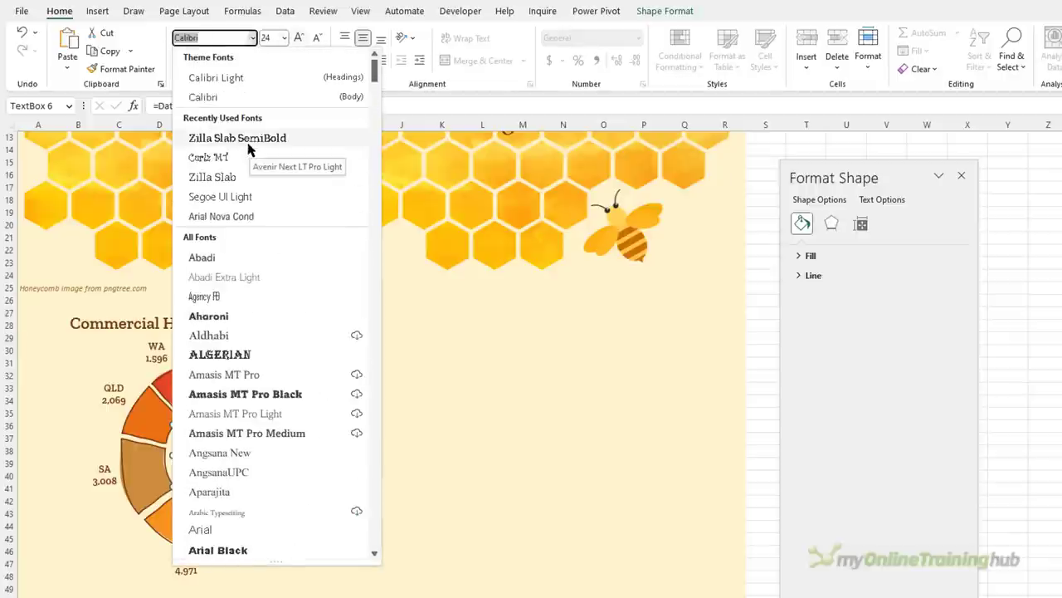
left_click(247, 140)
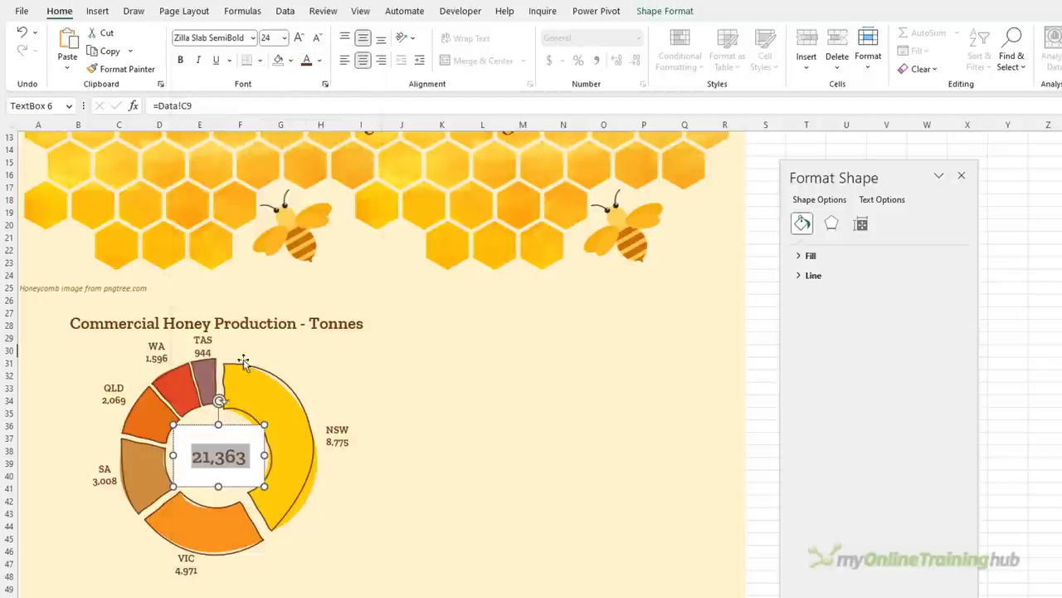
Step: Nudge the total's text box into the centre of the doughnut hole, remove its fill and outline, and deselect it
left_click_drag(229, 428, 226, 422)
left_click(664, 11)
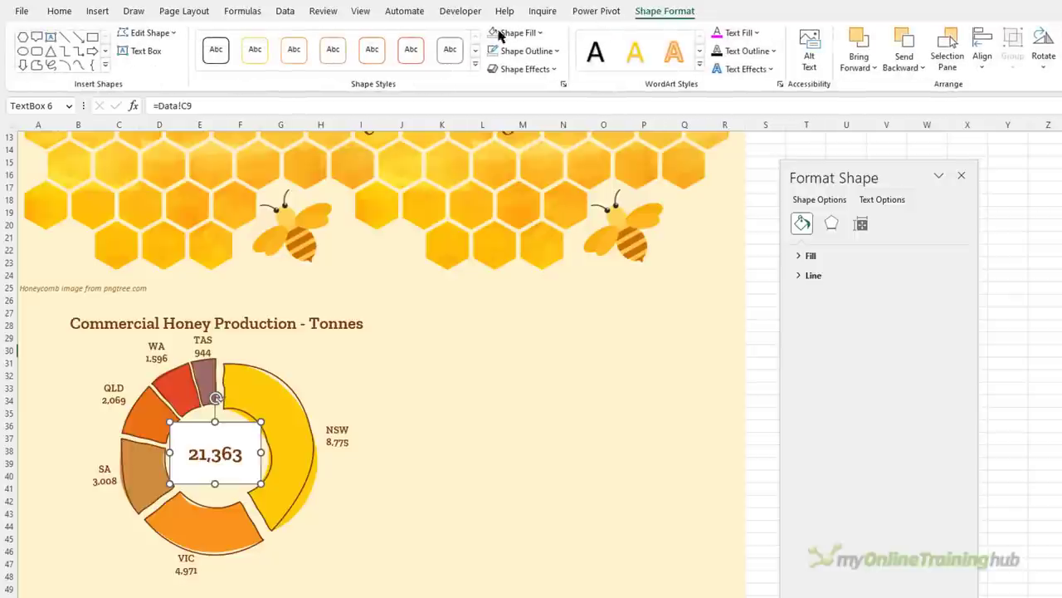
left_click(676, 360)
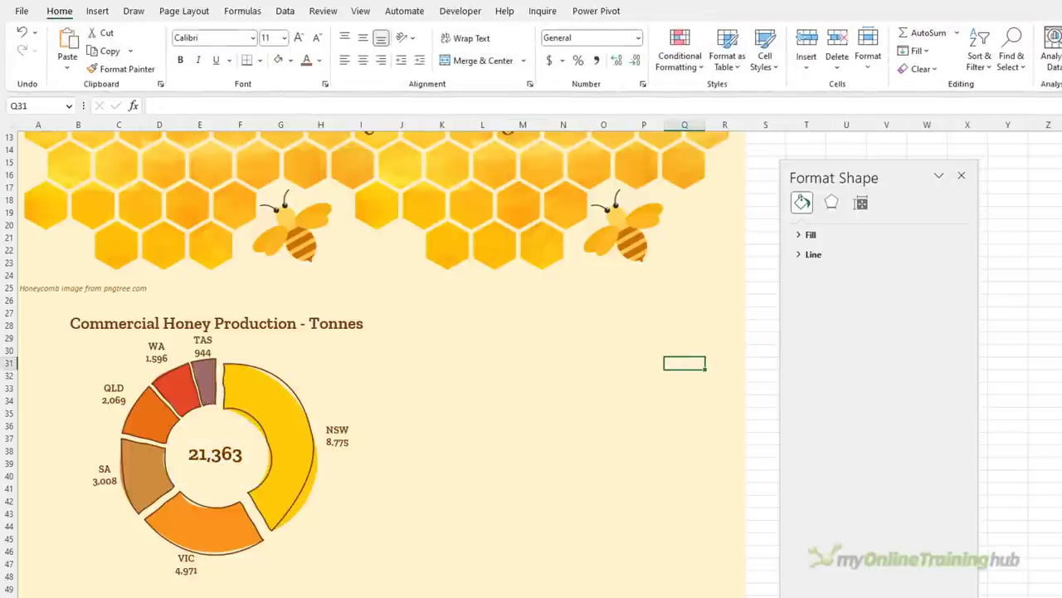
Step: Insert a 2-D pie chart from the honey-by-land-type data in A13:B17 of the Data sheet
key("ctrl+Page_Down")
left_click_drag(83, 309, 195, 362)
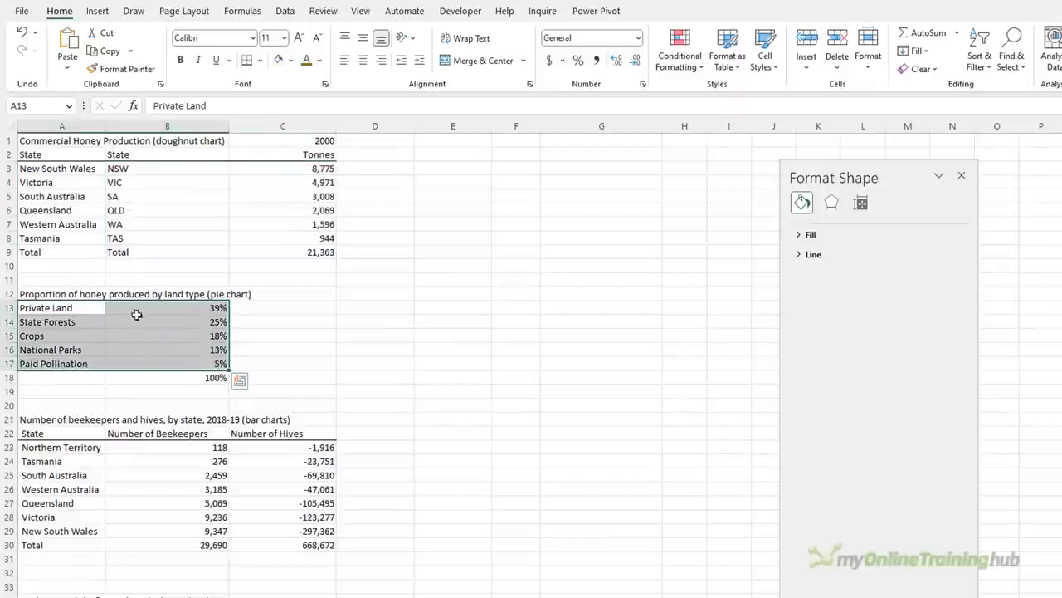
left_click(97, 12)
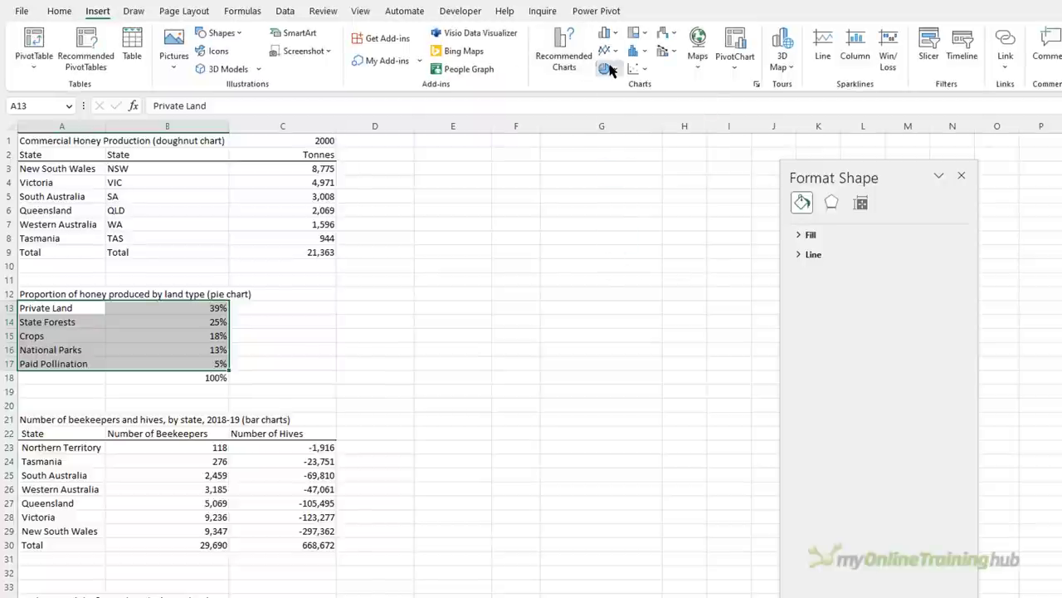
left_click(606, 69)
left_click(619, 107)
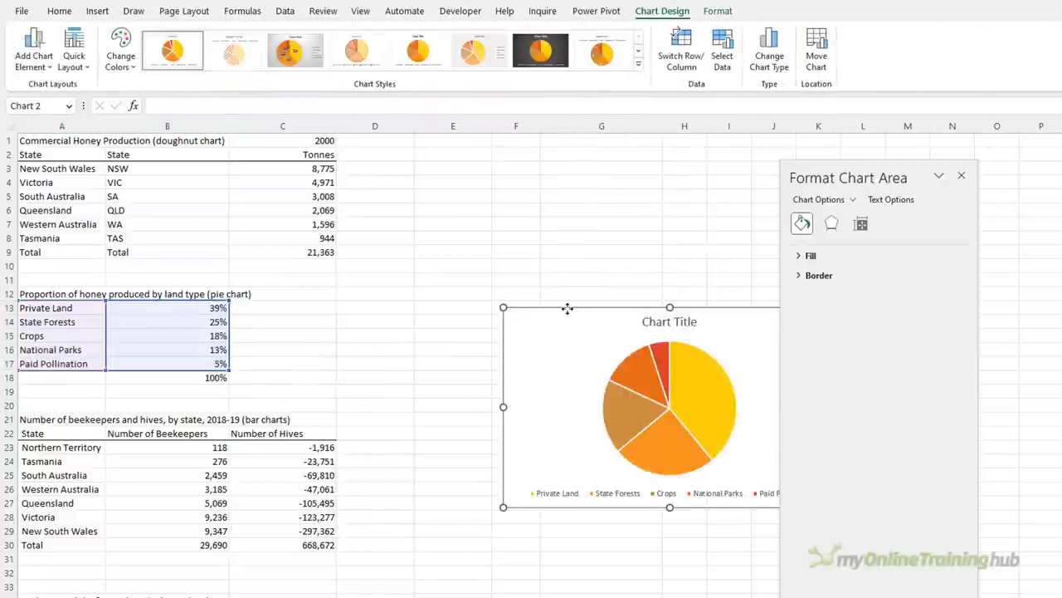
Step: Cut the land-type pie chart from the Data sheet and paste it beside the doughnut chart on the infographic sheet
left_click_drag(578, 308, 340, 261)
key("ctrl+x")
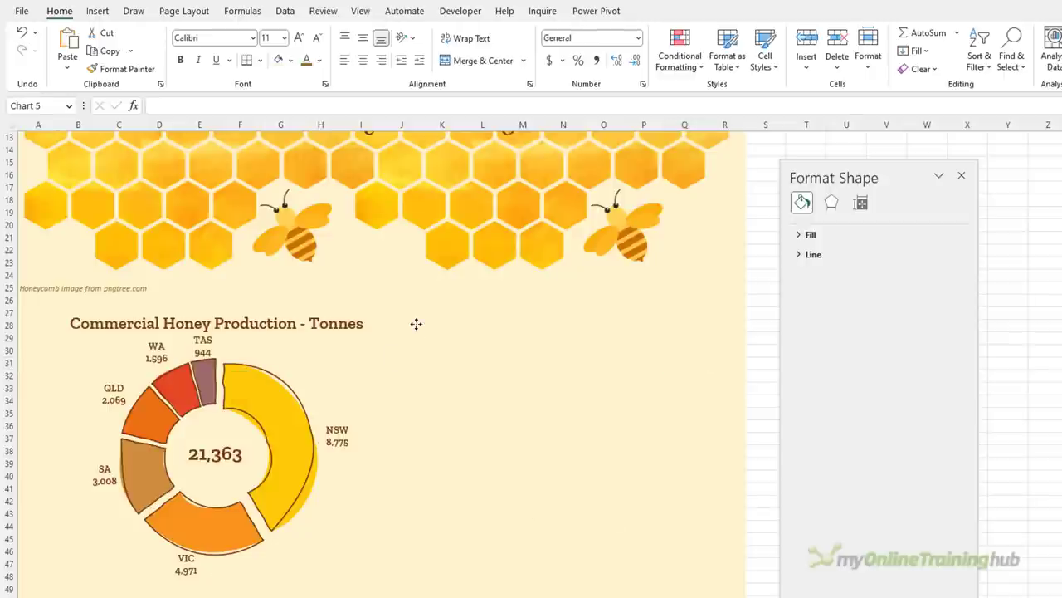
left_click(416, 323)
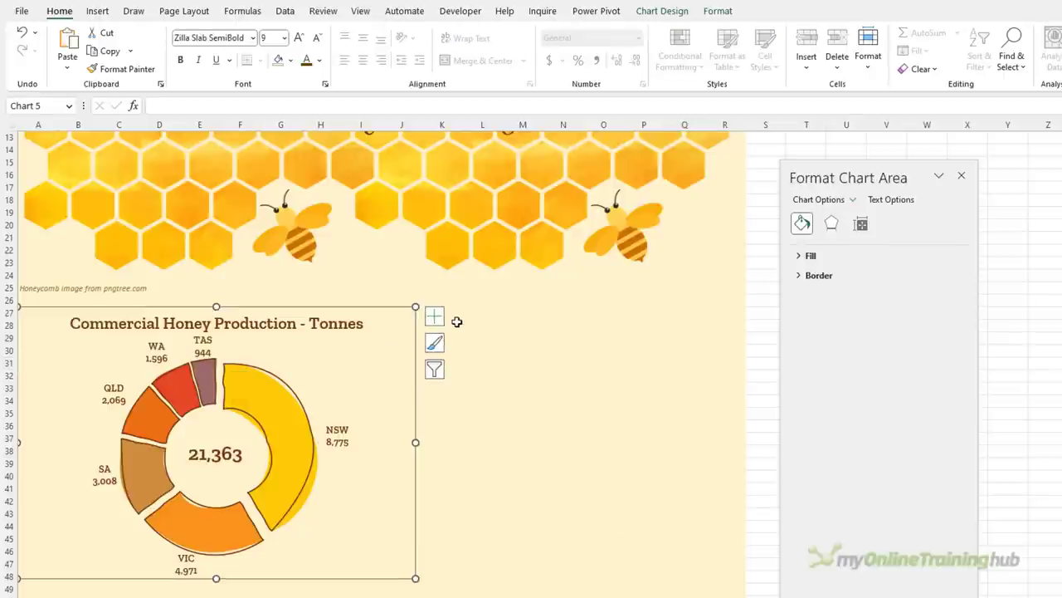
left_click(455, 322)
key("ctrl+v")
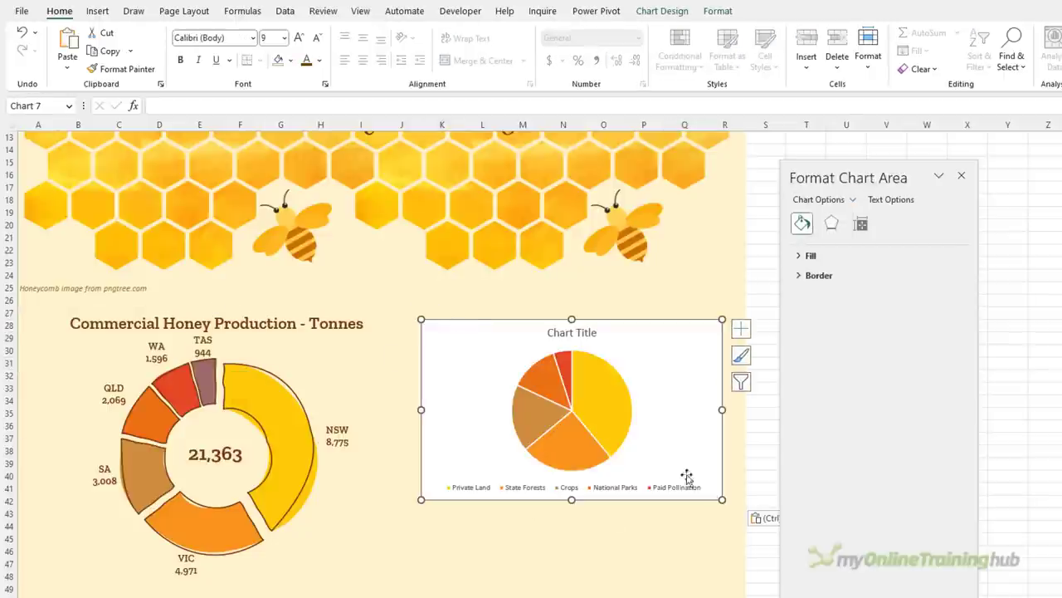
Step: Enlarge the pie chart to span about columns J to R and rows 27 to 48 beside the doughnut chart
left_click_drag(724, 501, 748, 559)
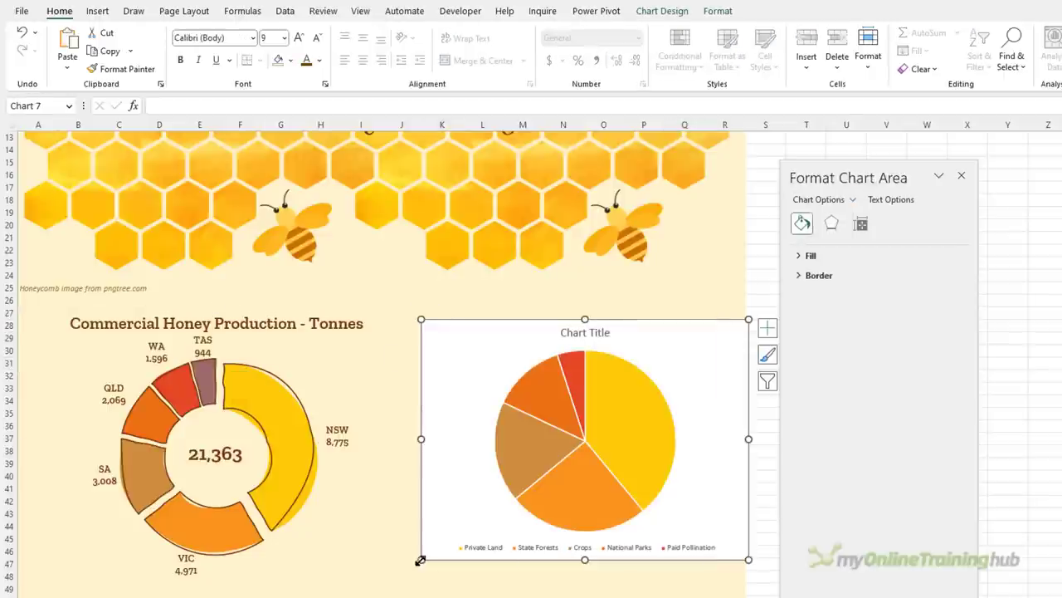
left_click_drag(421, 560, 381, 586)
left_click_drag(382, 321, 380, 309)
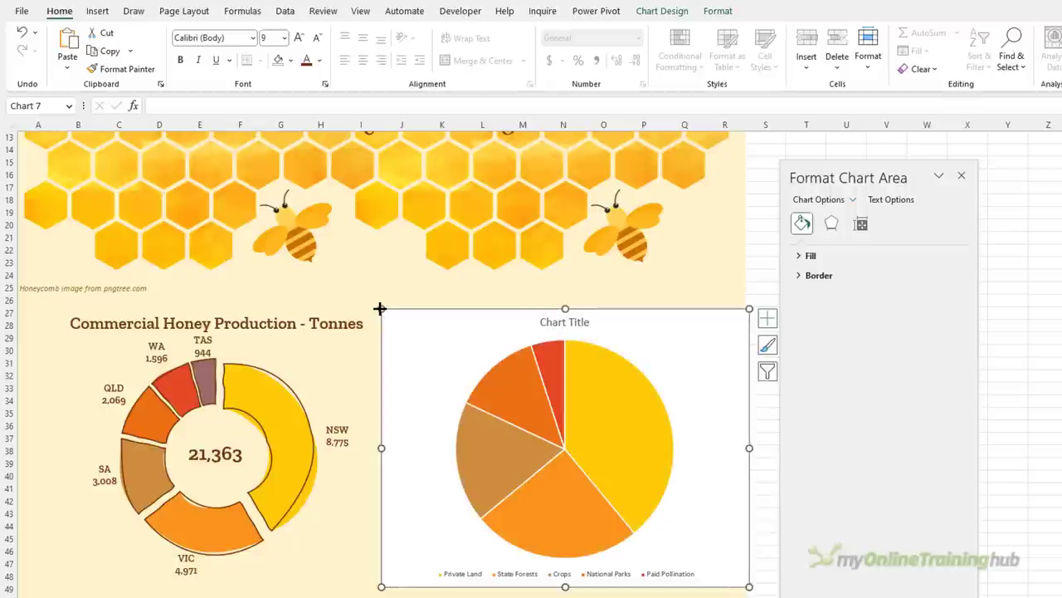
Step: Copy the doughnut chart and apply only its formats to the pie chart with Paste Special
left_click(279, 313)
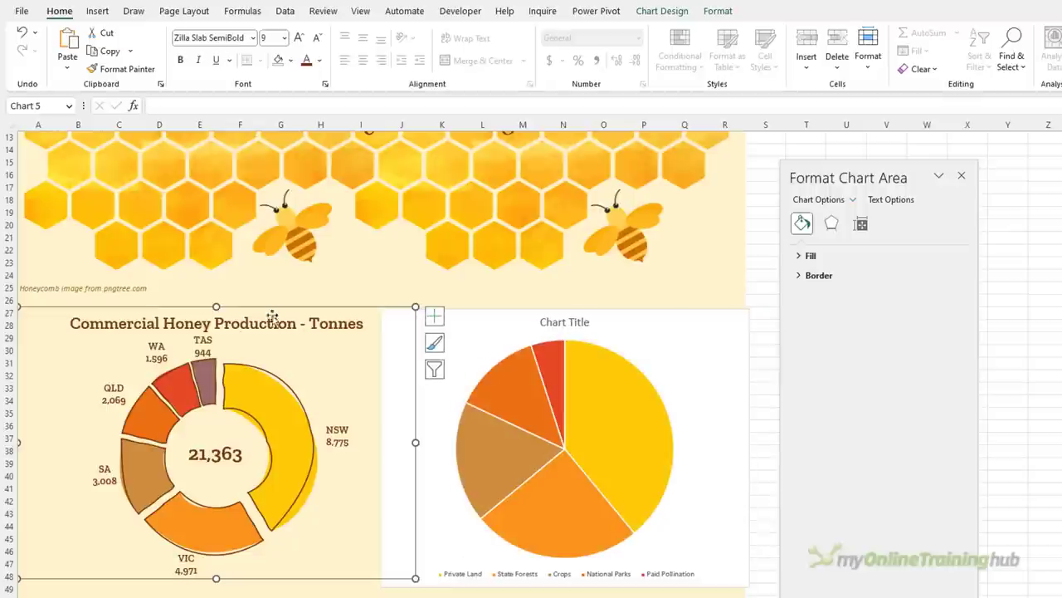
mouse_move(506, 344)
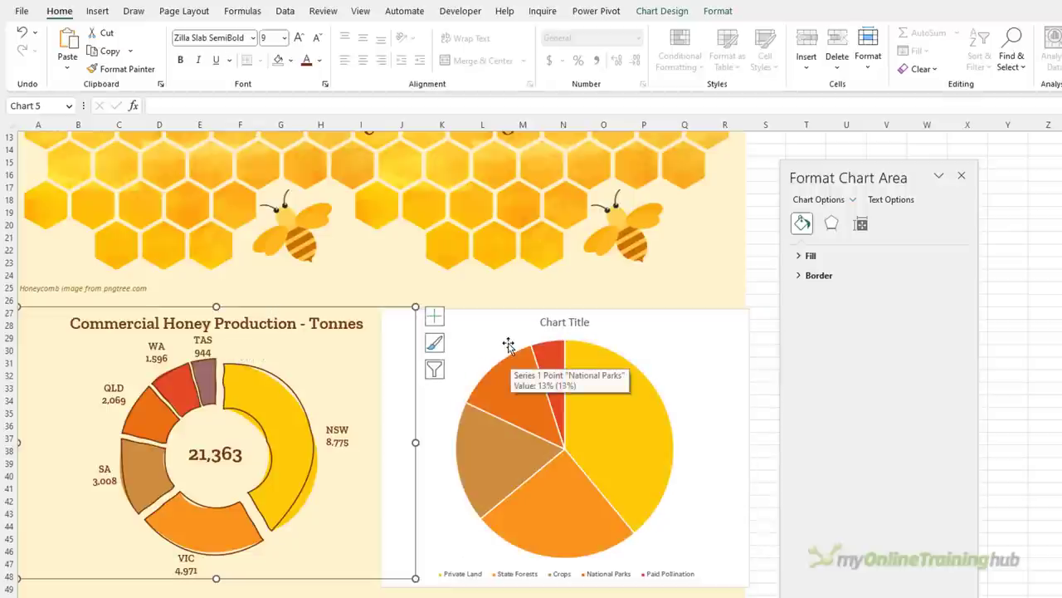
key("ctrl+c")
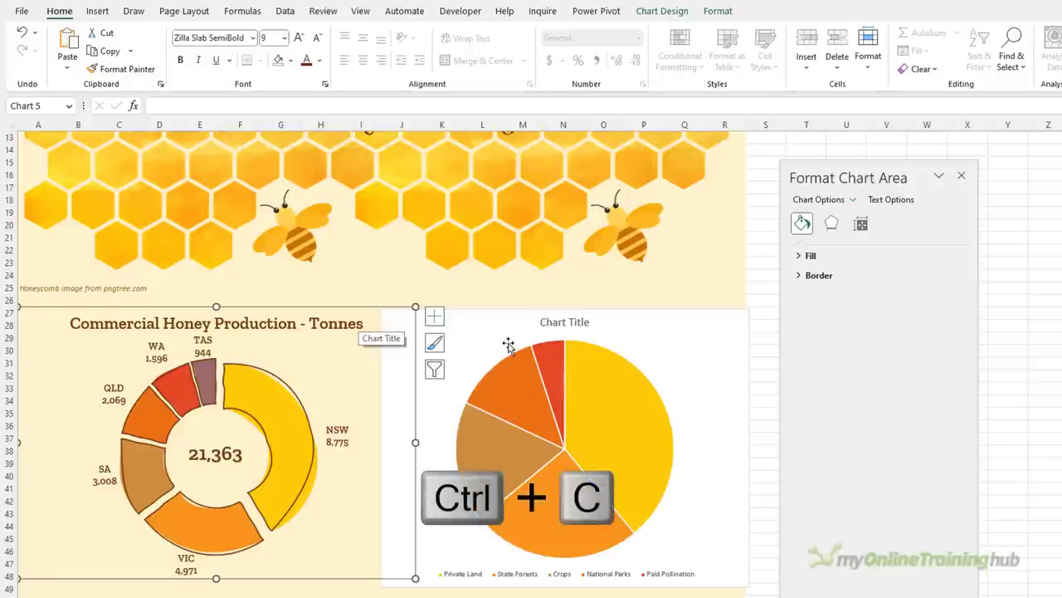
left_click(477, 311)
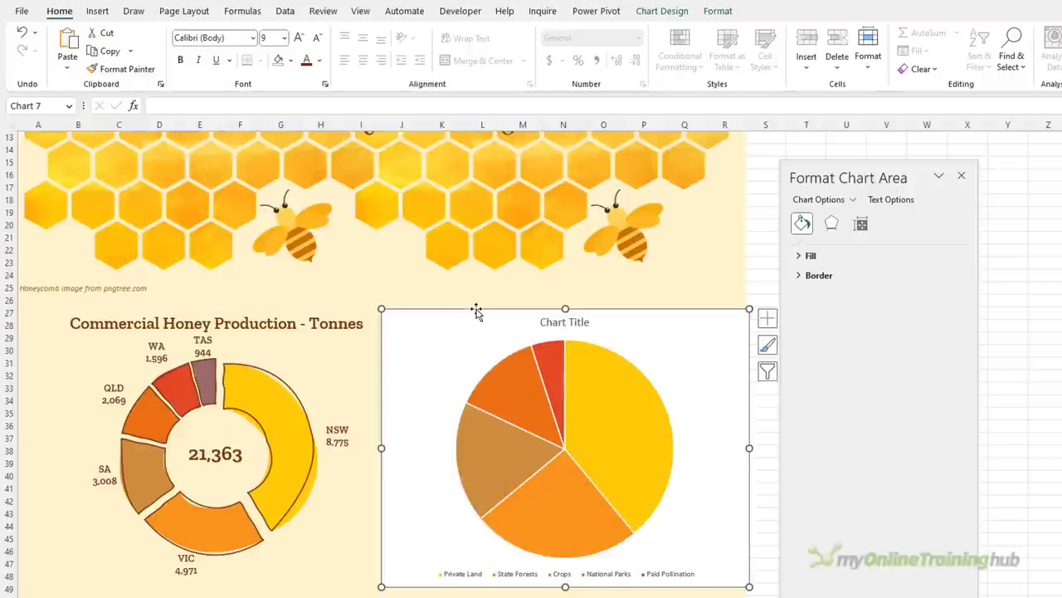
left_click(67, 66)
left_click(96, 131)
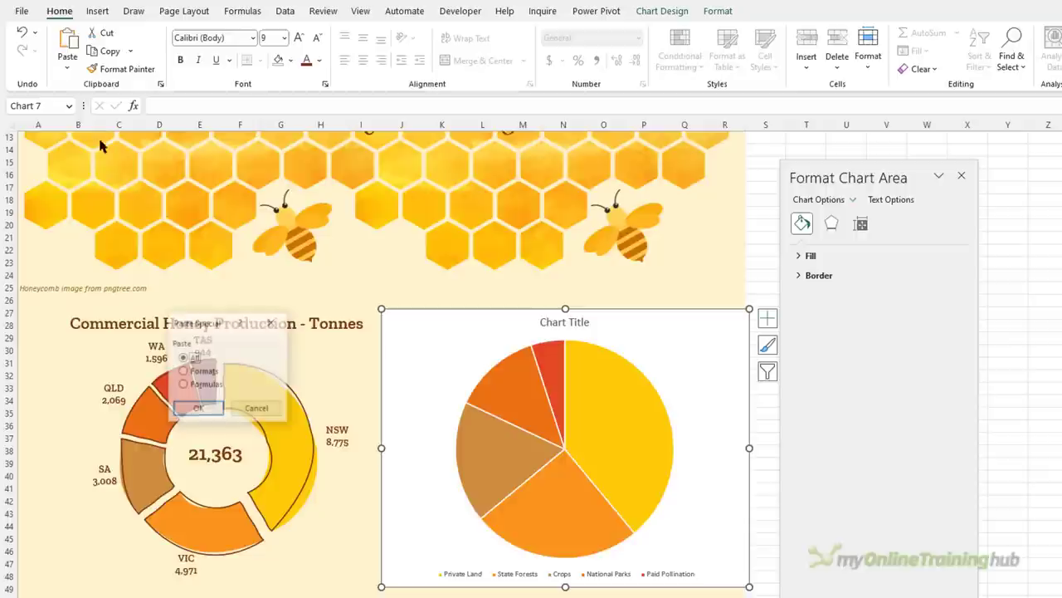
left_click(185, 371)
left_click(214, 410)
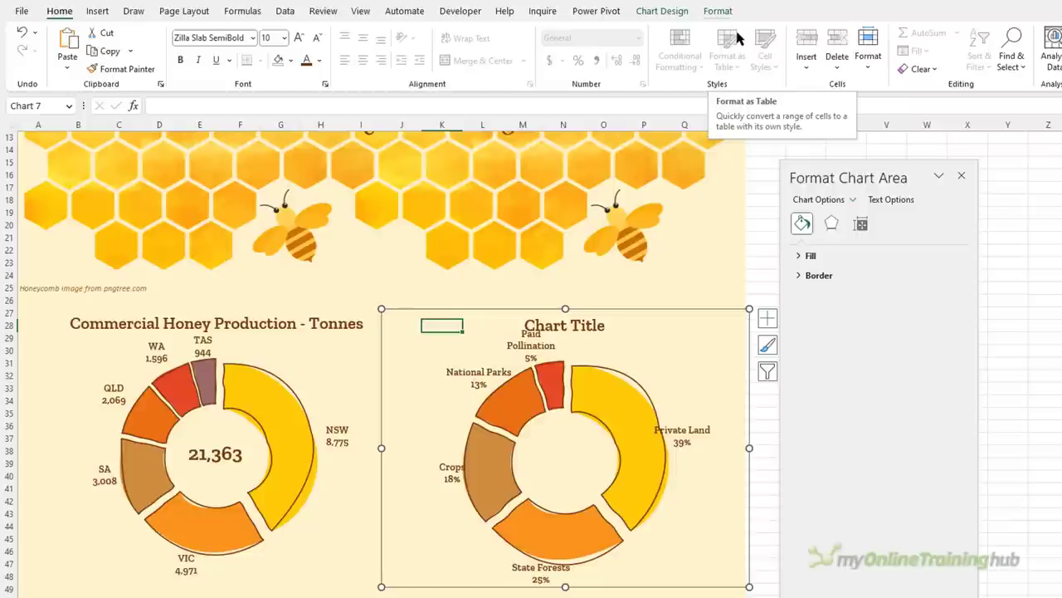
Step: Change the land-type chart's type from doughnut back to a standard 2-D pie
left_click(673, 12)
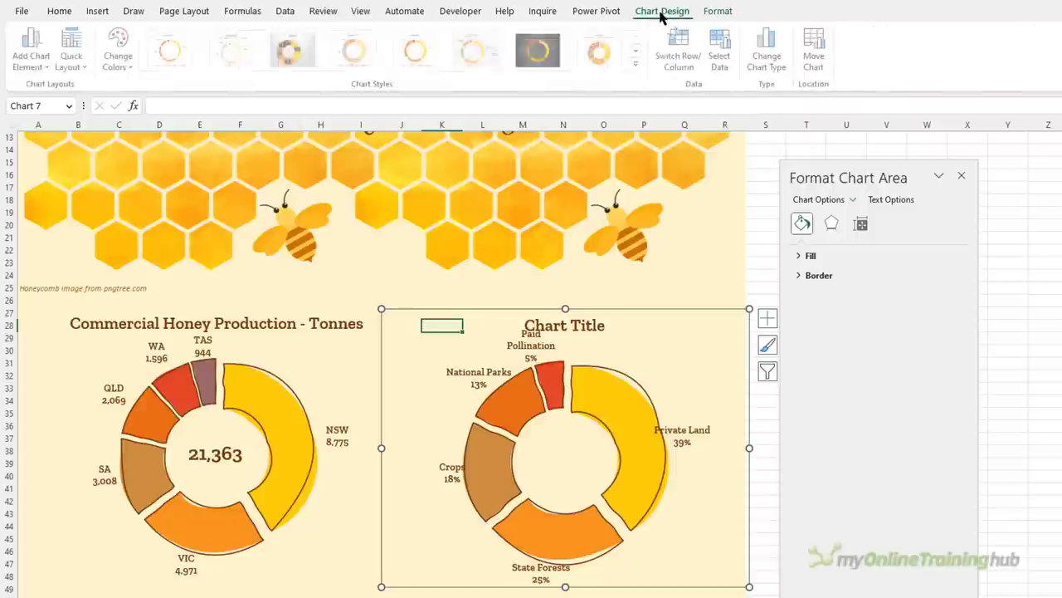
left_click(767, 58)
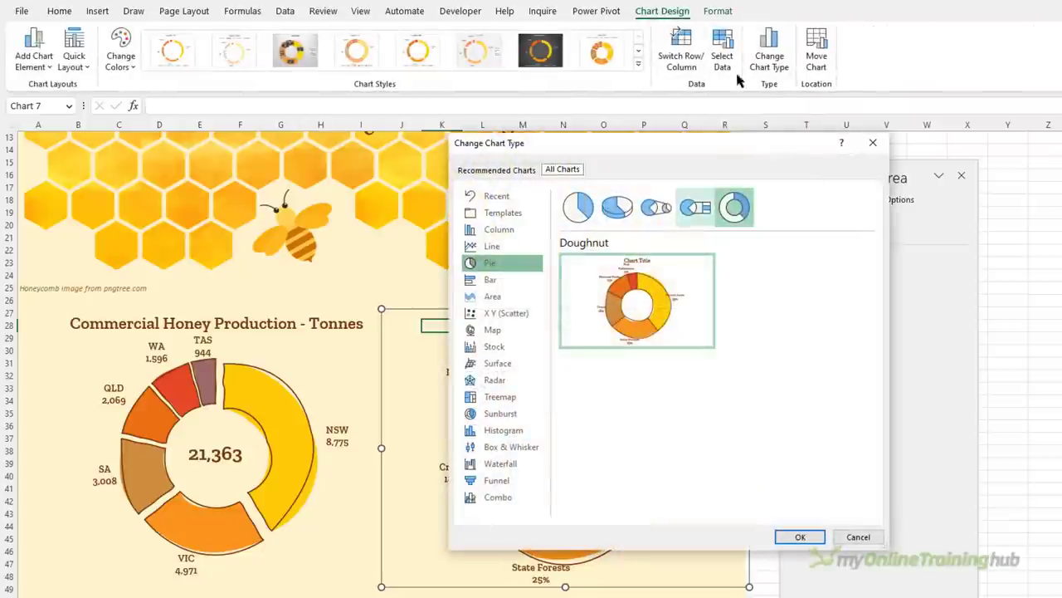
left_click(578, 209)
left_click(790, 536)
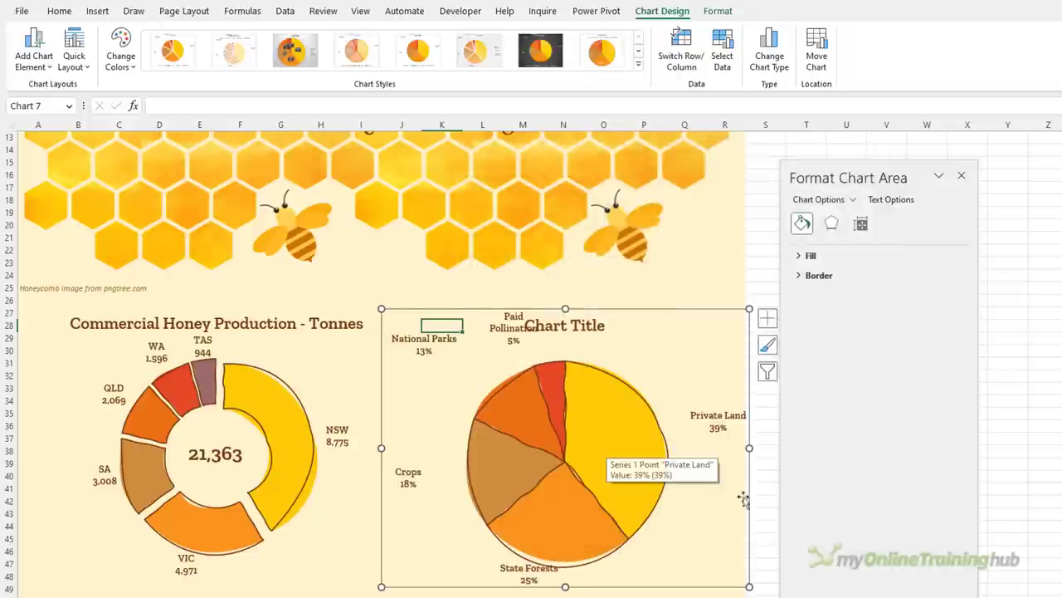
Step: Set the pie explosion of the land-type series to 5%
left_click(611, 397)
left_click(611, 397)
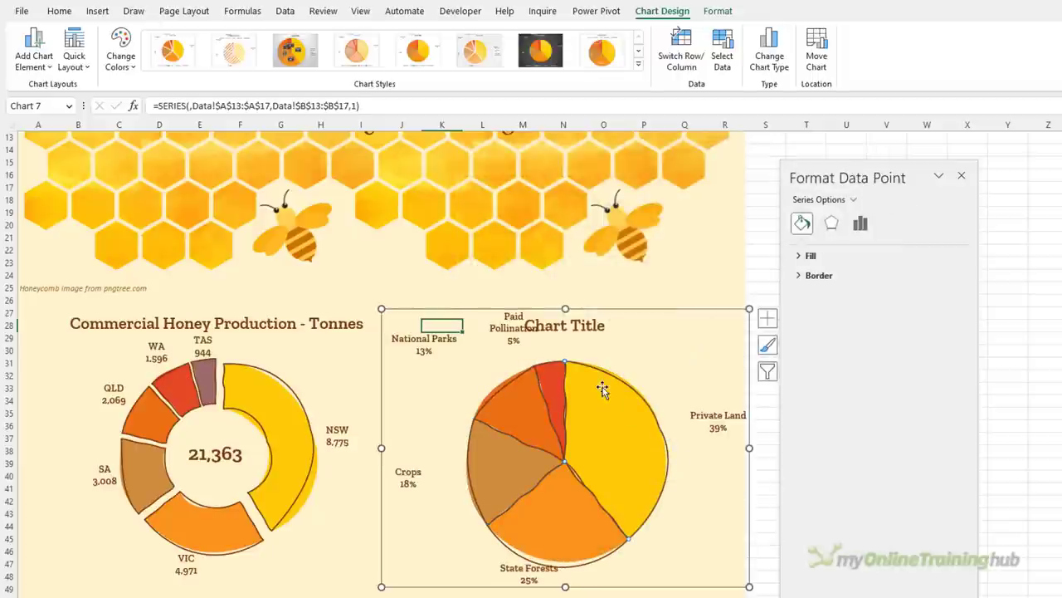
left_click(616, 381)
left_click(861, 224)
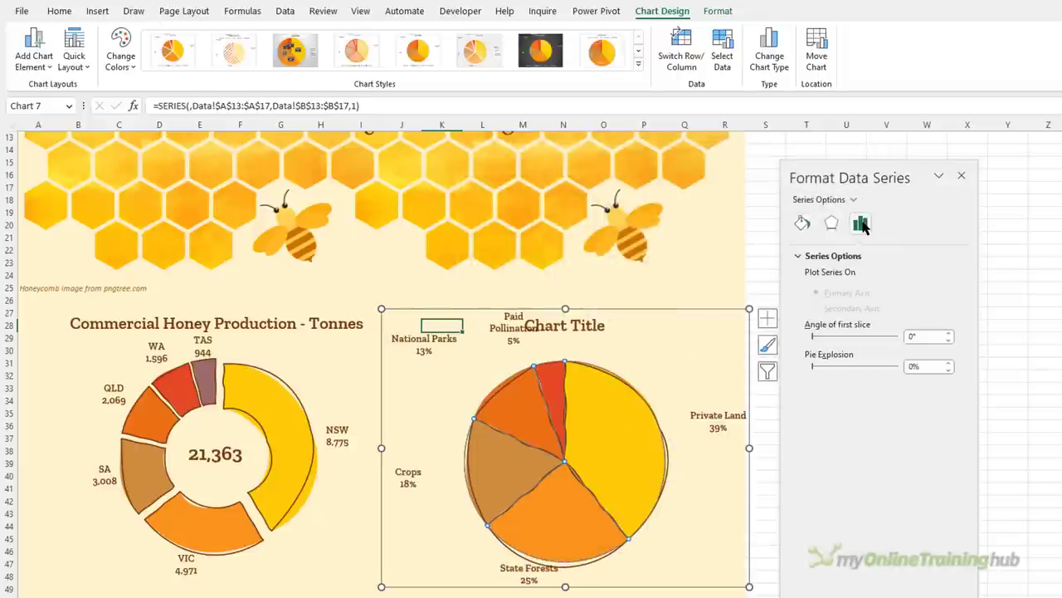
left_click(907, 367)
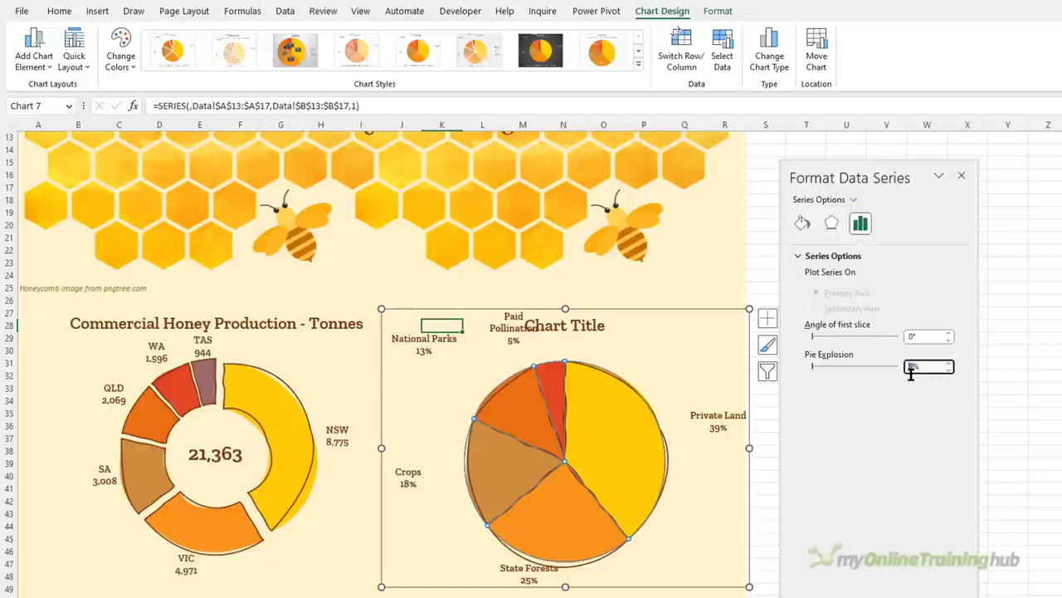
type("5")
key("Return")
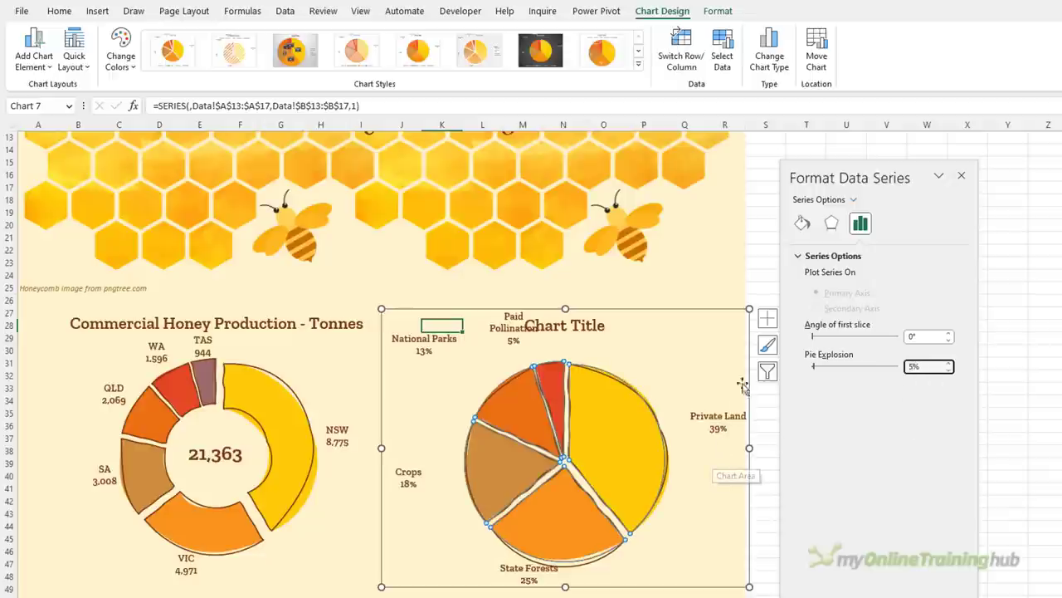
Step: Set the pie's data label position to Outside End, and widen the Paid Pollination label so its name fits on one line
left_click(767, 318)
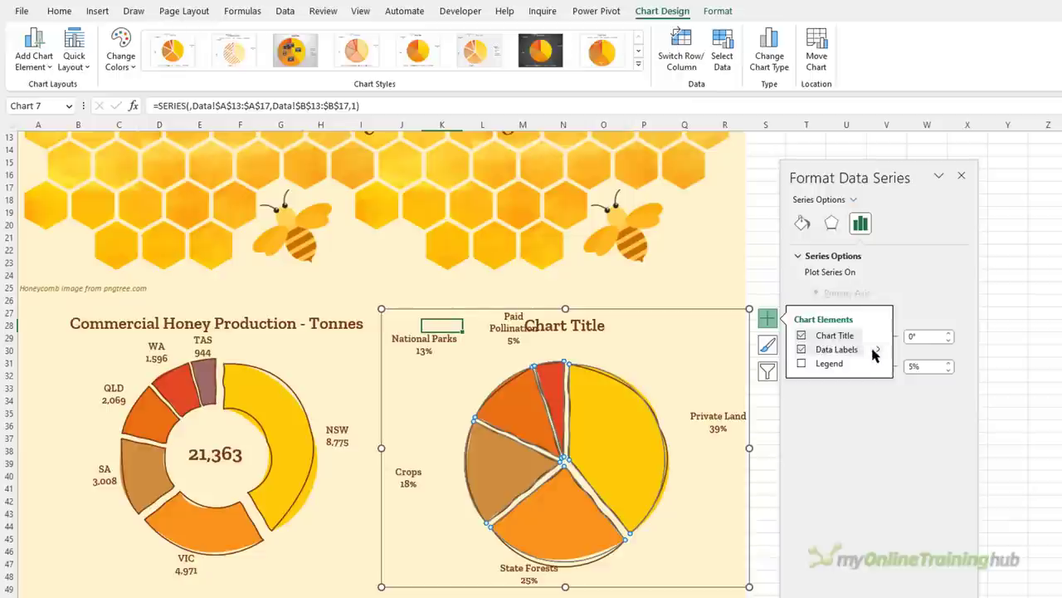
mouse_move(877, 349)
left_click(910, 438)
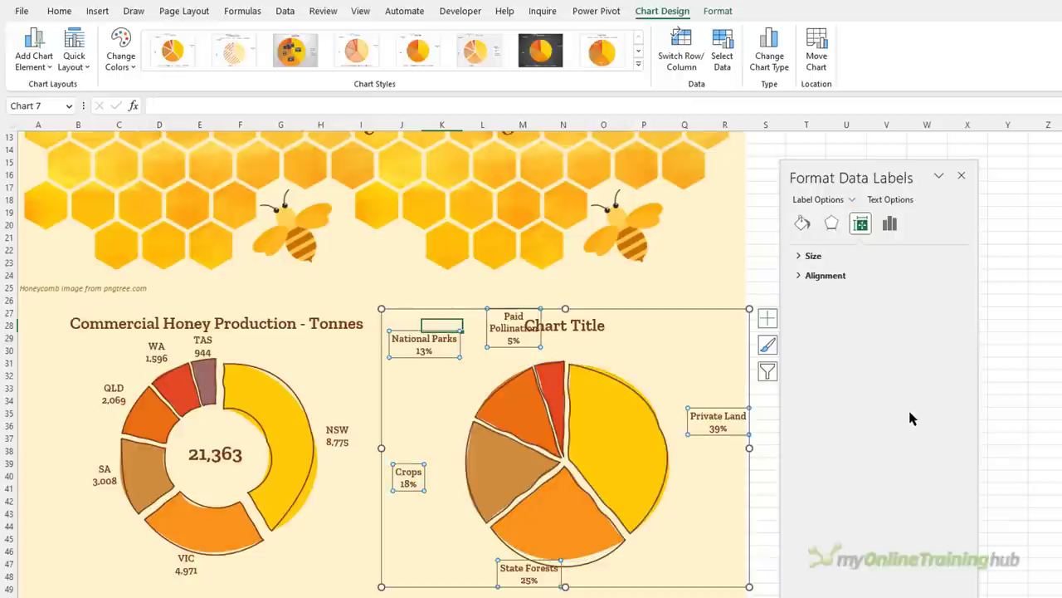
left_click(890, 226)
left_click(851, 501)
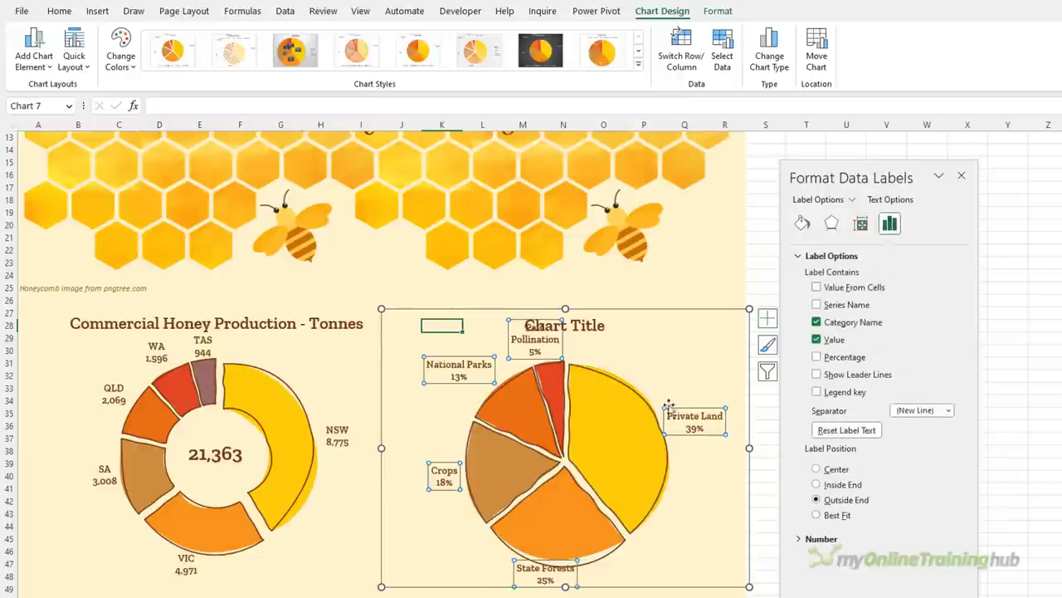
left_click(561, 348)
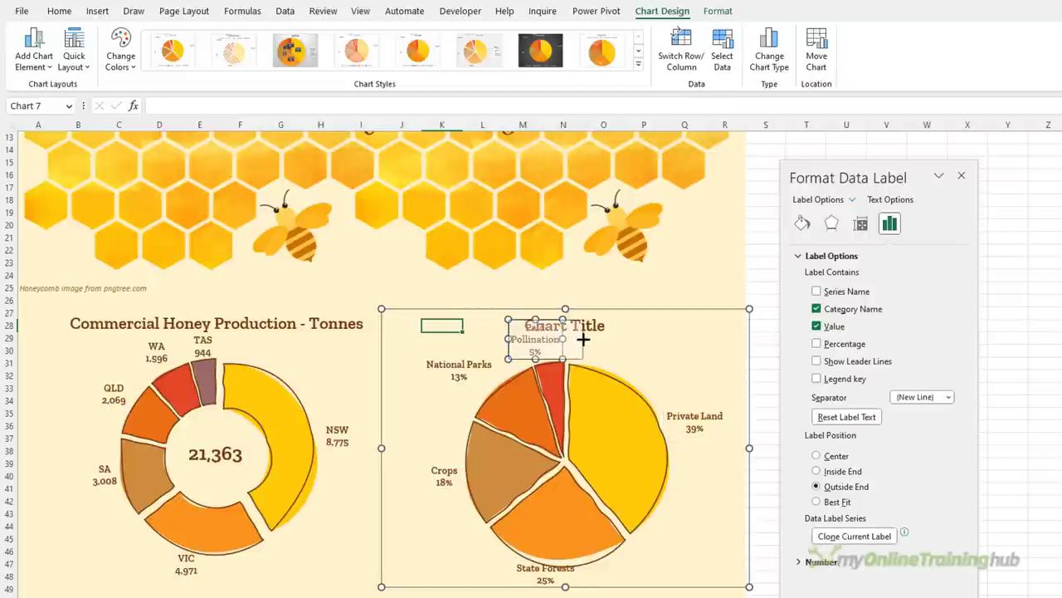
mouse_move(583, 338)
left_mouse_down()
mouse_move(554, 363)
mouse_move(589, 358)
left_mouse_up()
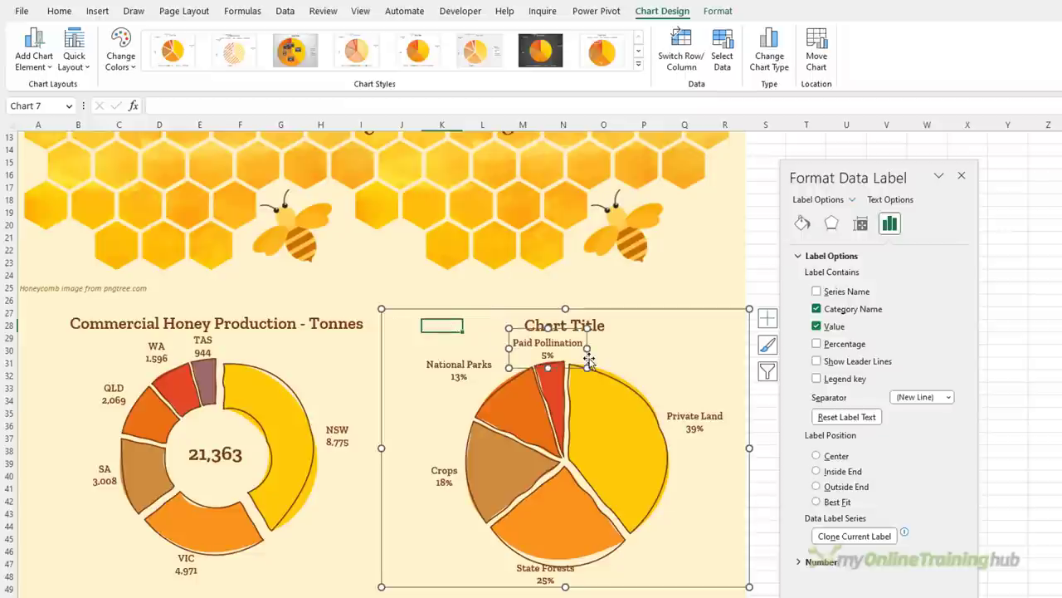
Step: Replace the pie chart's placeholder title with "Honey Produced by Land Type"
left_click(531, 324)
left_click_drag(526, 324, 697, 332)
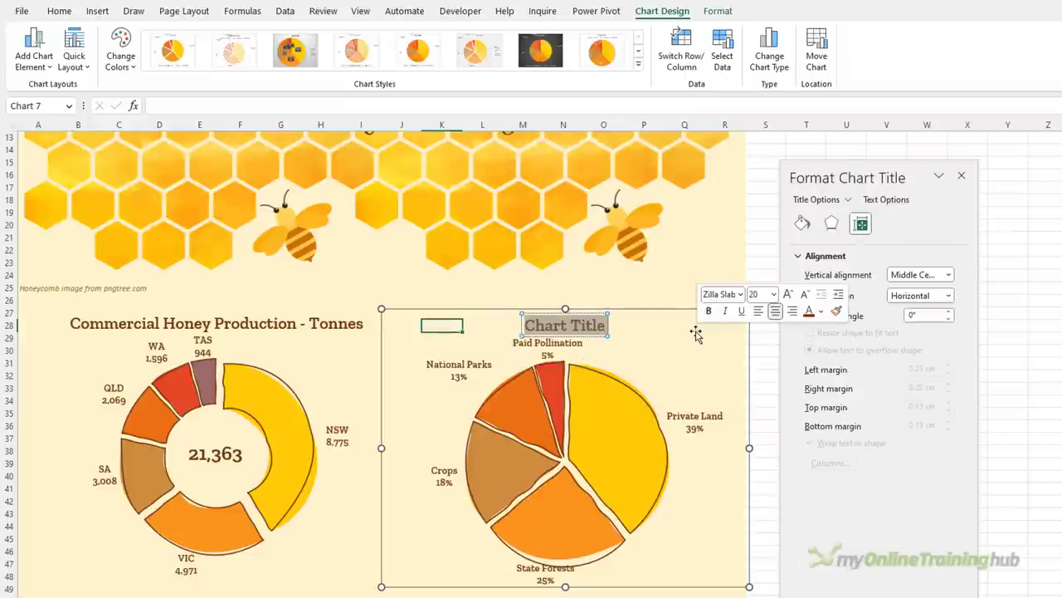
key("ctrl+v")
key("ctrl+z")
type("Honey")
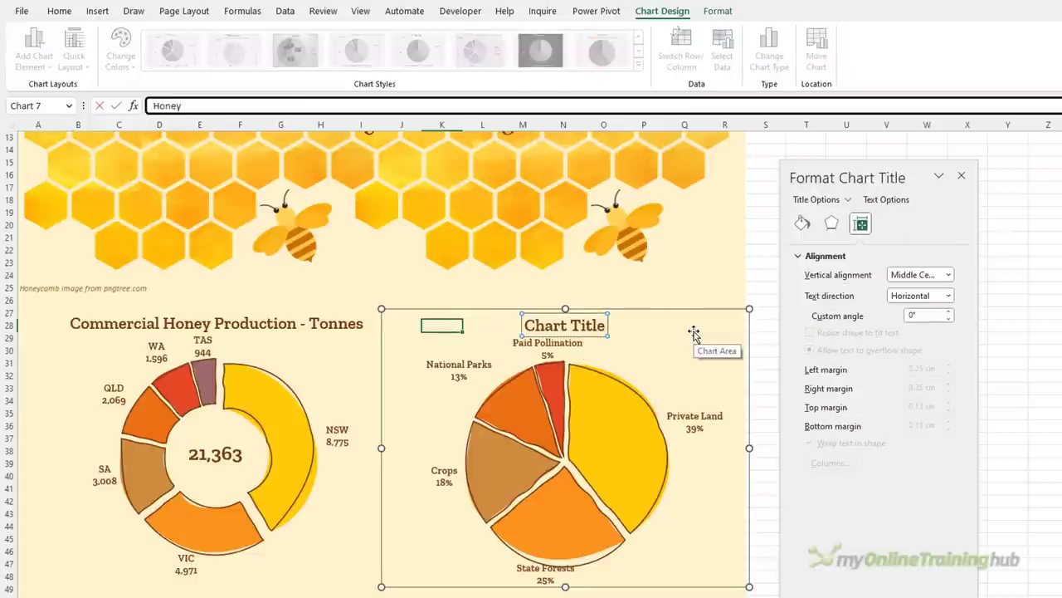
key("Return")
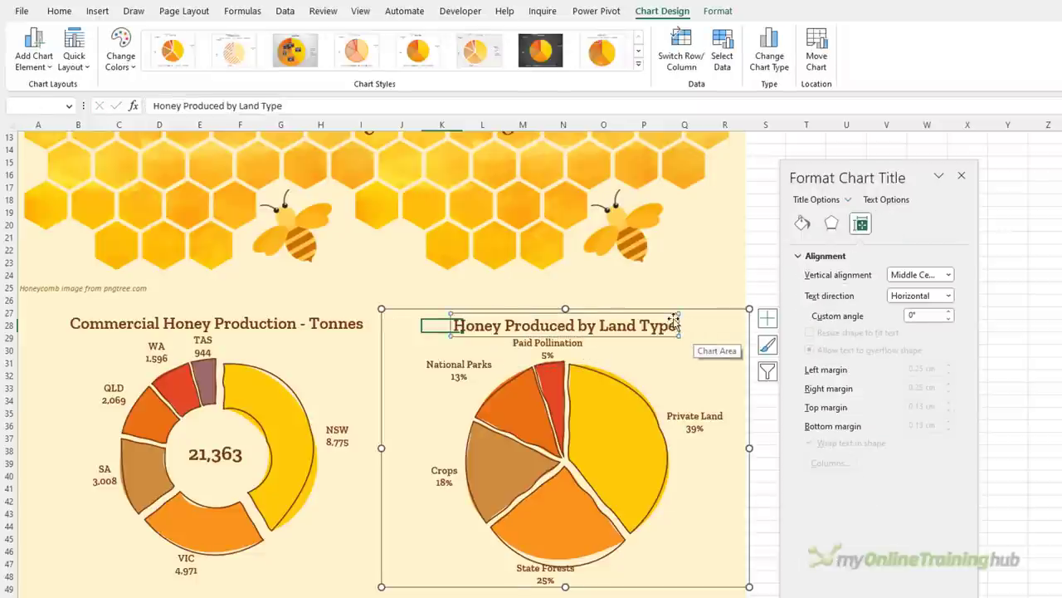
Step: Shrink the plot area of the Honey Produced by Land Type pie slightly within its chart, and deselect the chart
left_click(546, 566)
left_click(545, 562)
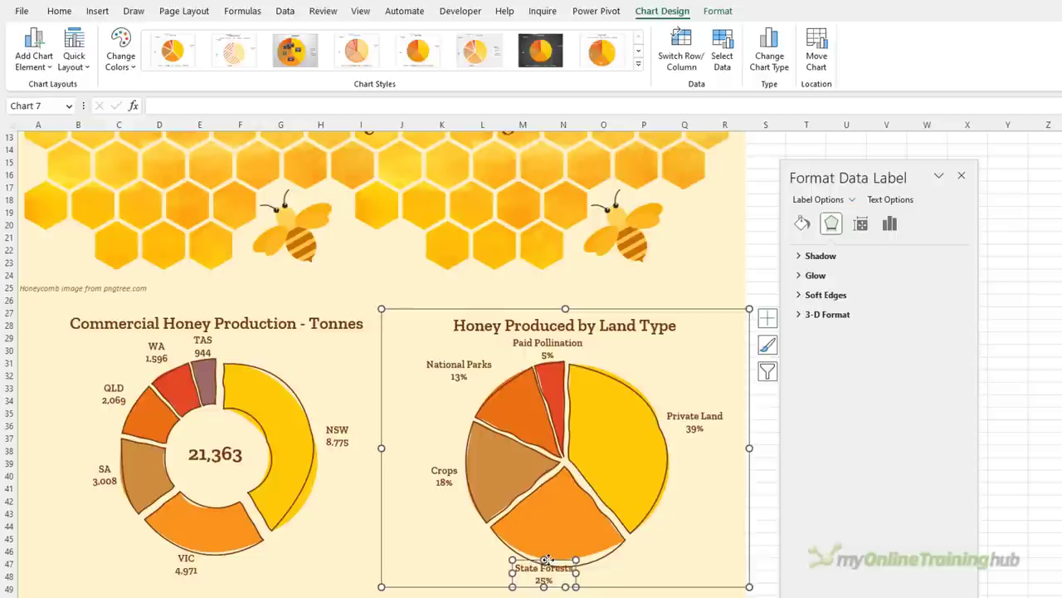
left_click(584, 548)
left_click(631, 548)
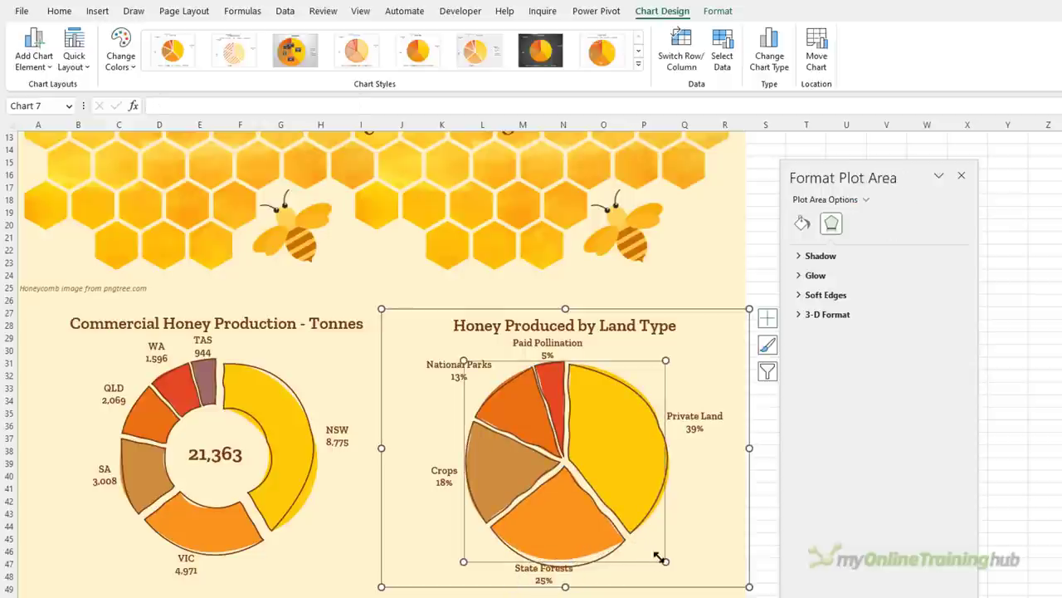
left_click_drag(662, 557, 659, 554)
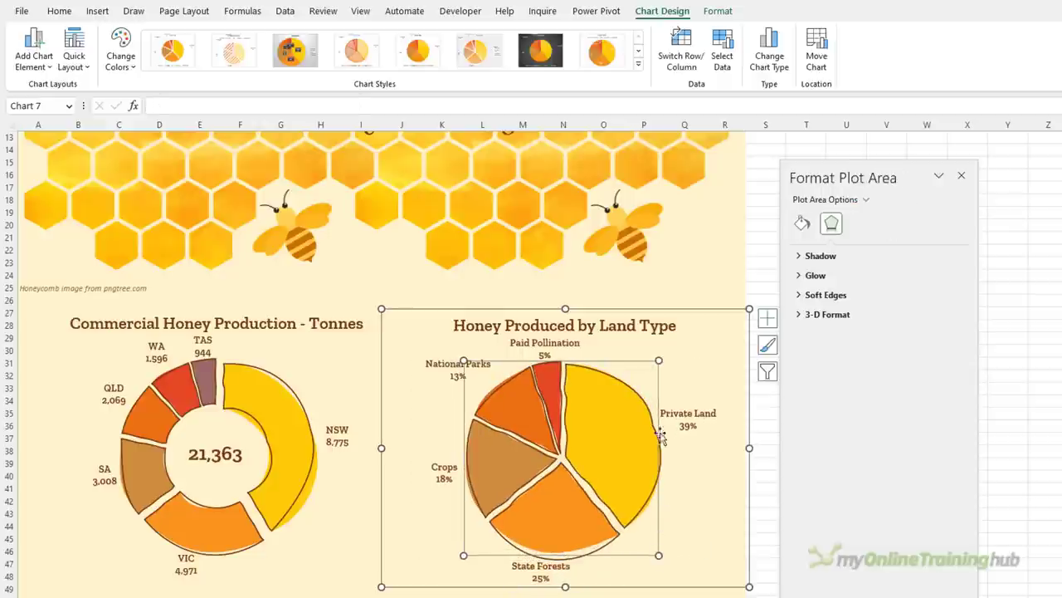
left_click_drag(660, 361, 662, 359)
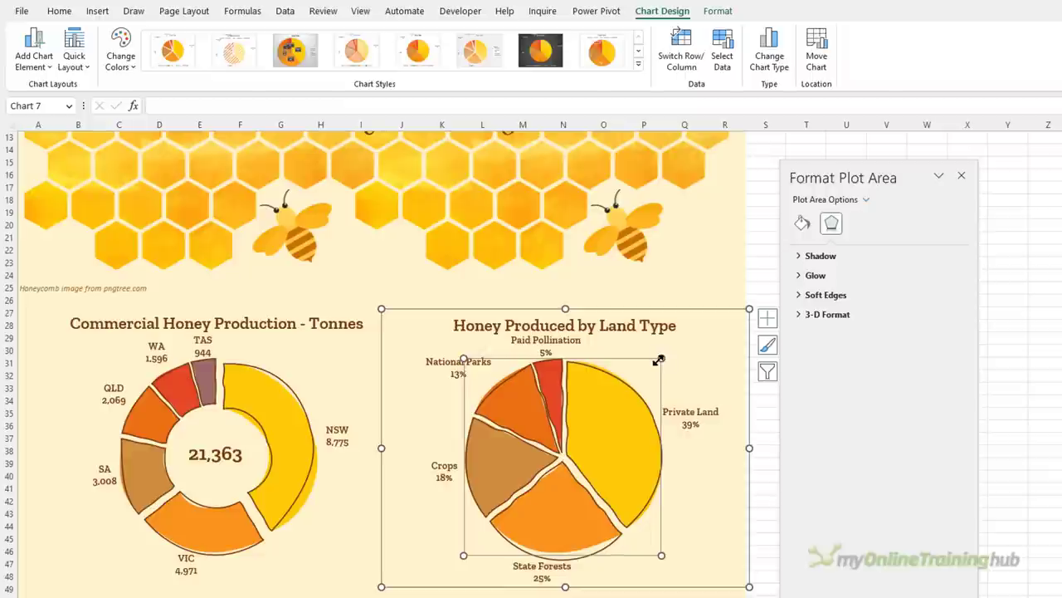
key("Escape")
mouse_move(480, 479)
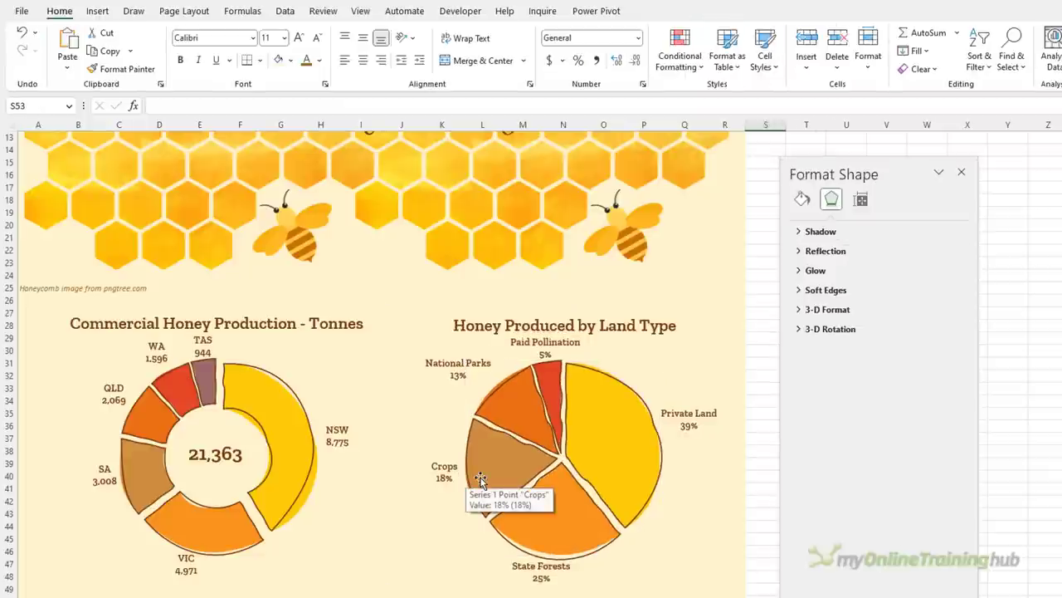
Step: Examine the number of beekeepers and number of hives by state on the Data sheet
scroll(480, 479, "down", 7)
left_click(88, 352)
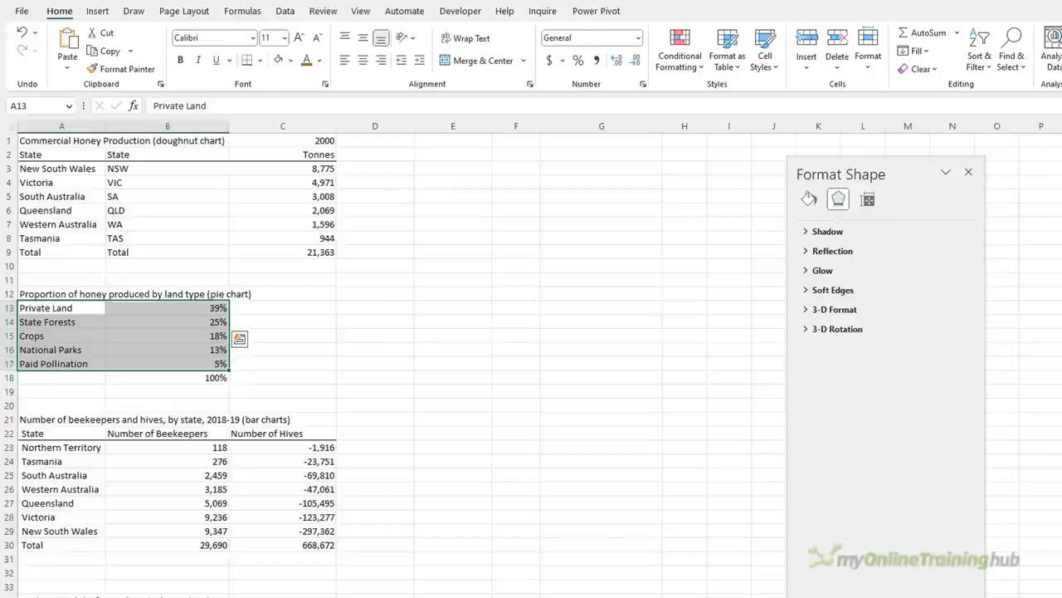
scroll(152, 365, "down", 4)
left_click_drag(151, 276, 171, 375)
left_click(253, 283)
left_click_drag(253, 288, 270, 362)
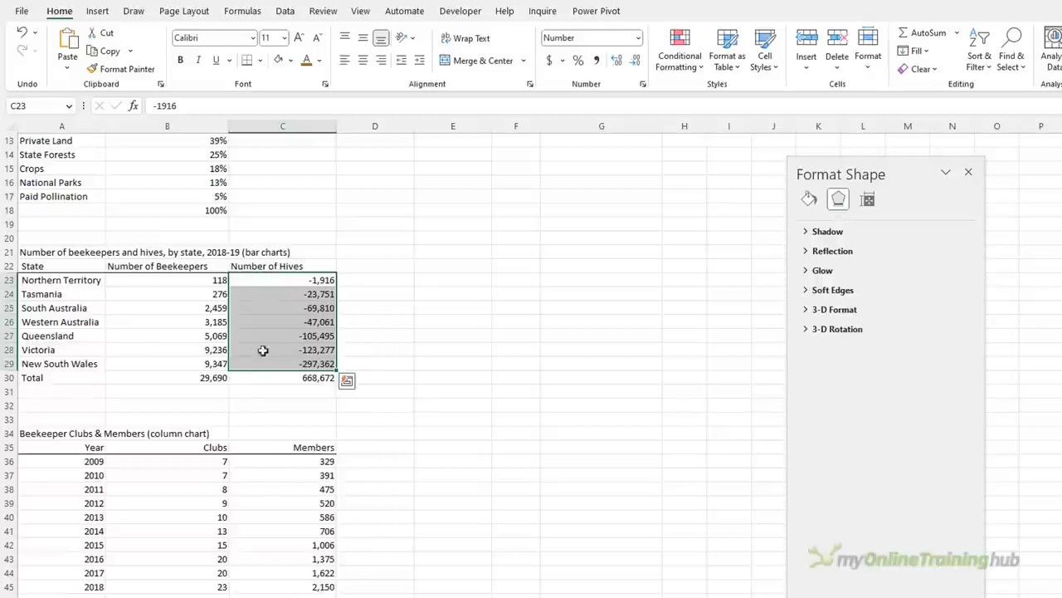
left_click_drag(214, 280, 212, 364)
left_click_drag(261, 280, 270, 363)
Step: Insert a 2-D clustered bar chart of the number of beekeepers by state from A22:B29
left_click_drag(83, 265, 166, 365)
left_click(98, 11)
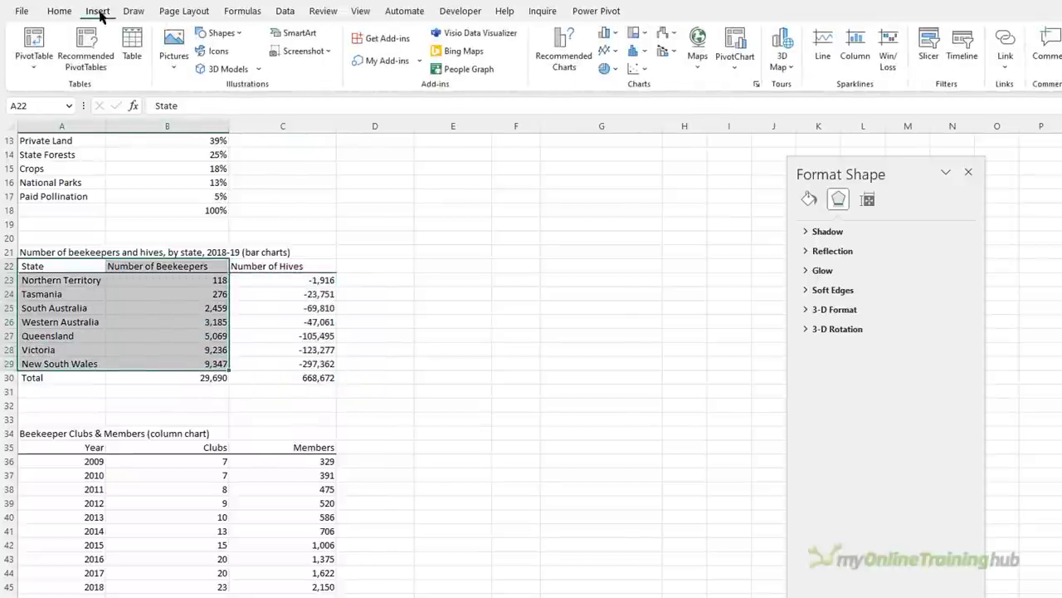
left_click(616, 33)
left_click(626, 213)
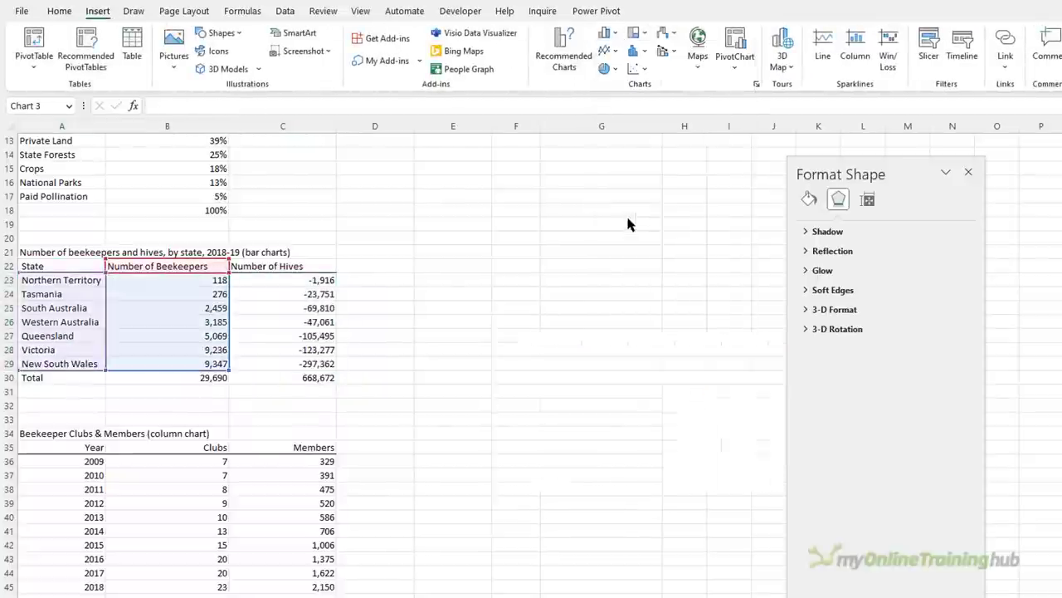
Step: Insert a 2-D clustered bar chart of the number of hives from C22:C29 and place it directly left of the beekeepers chart
left_click_drag(309, 267, 320, 357)
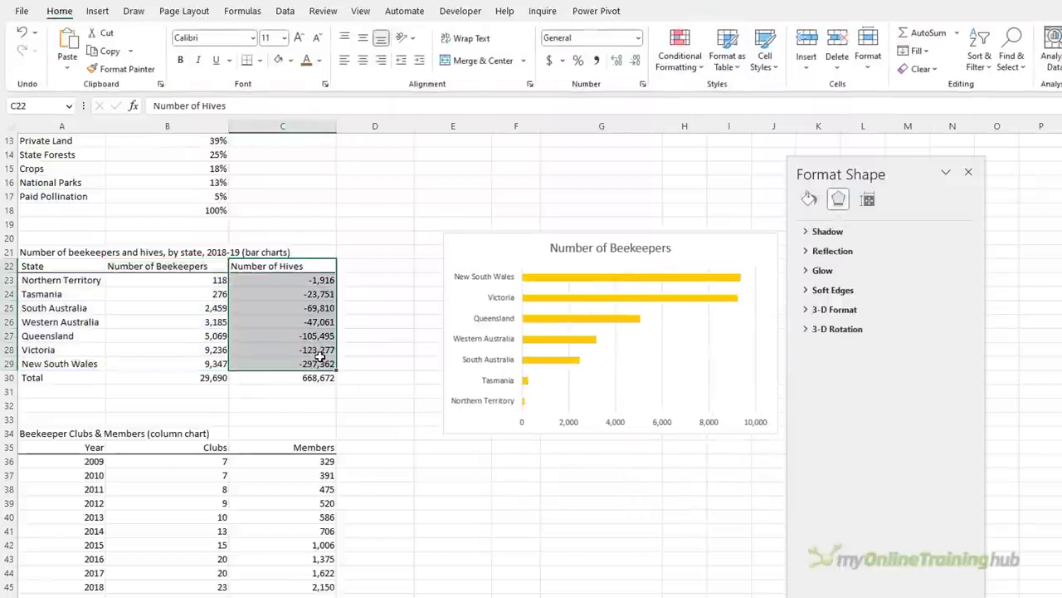
left_click(97, 10)
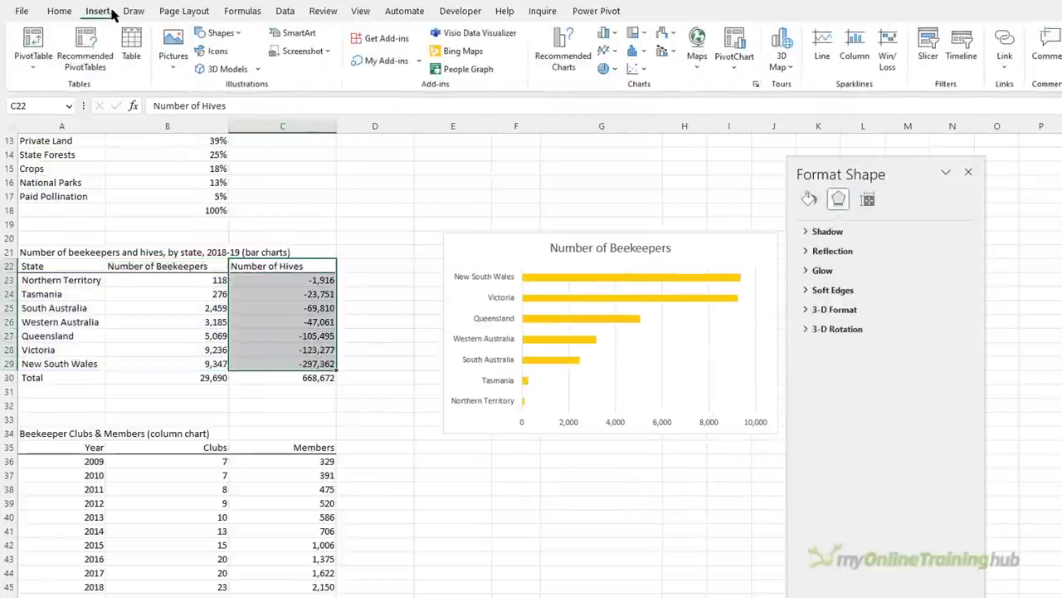
left_click(606, 33)
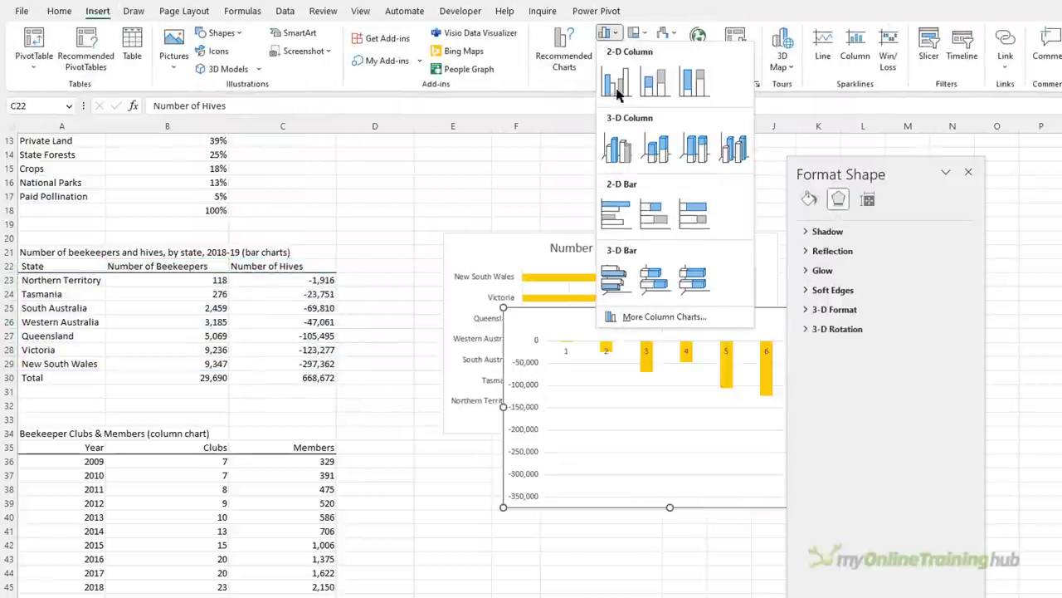
left_click(616, 217)
left_click_drag(598, 303, 192, 229)
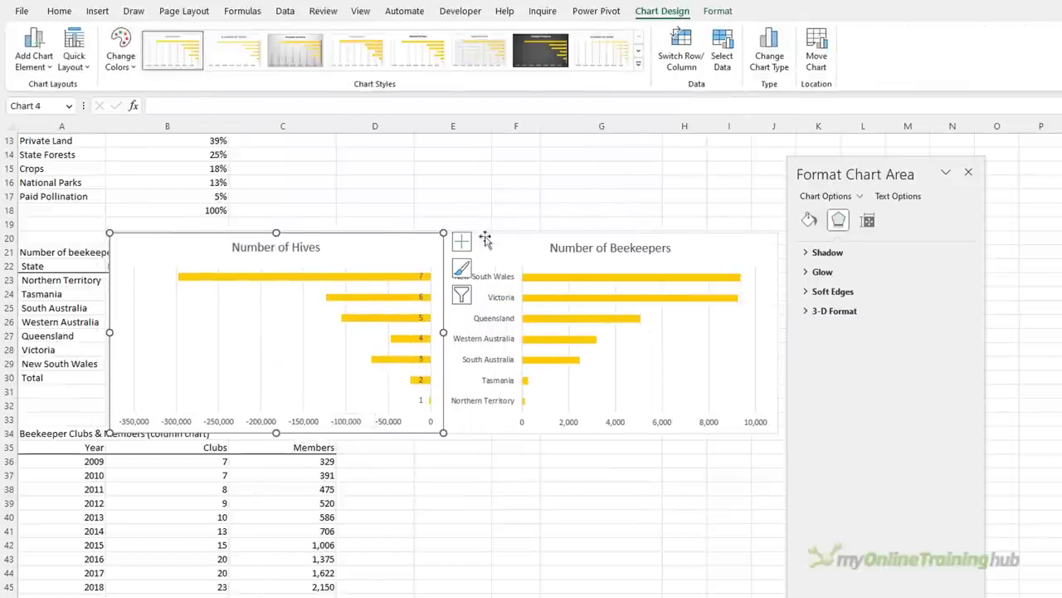
Step: Add data labels to the Number of Beekeepers chart and remove its gridlines
left_click(520, 238)
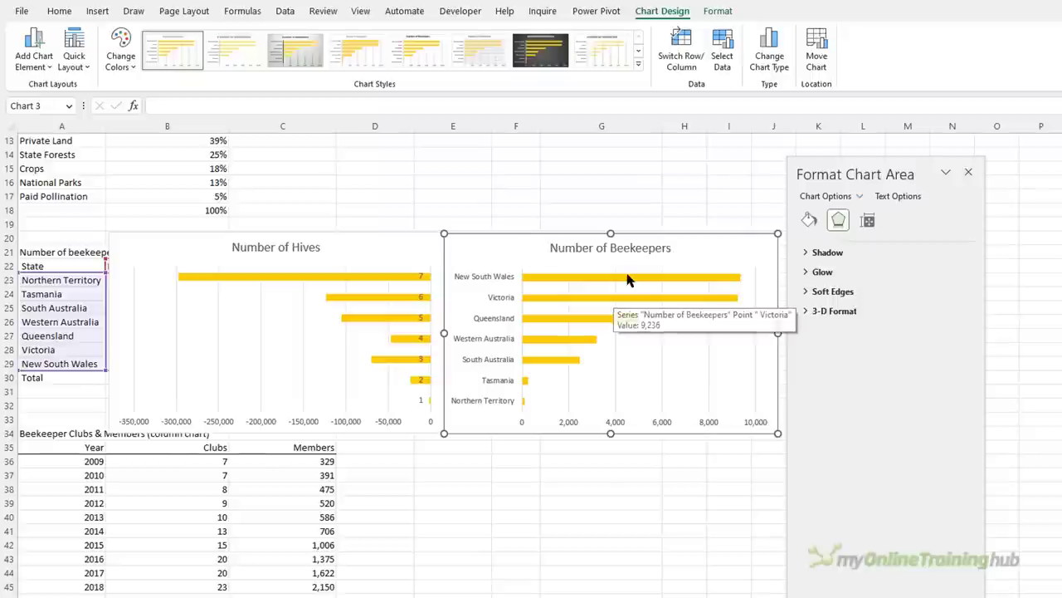
left_click_drag(820, 171, 867, 175)
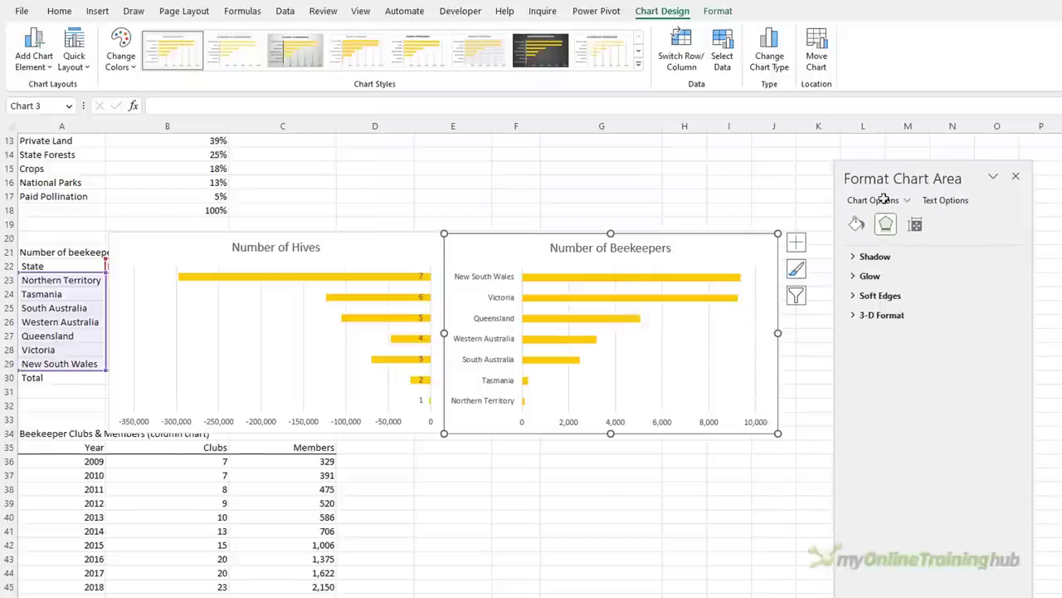
left_click(797, 242)
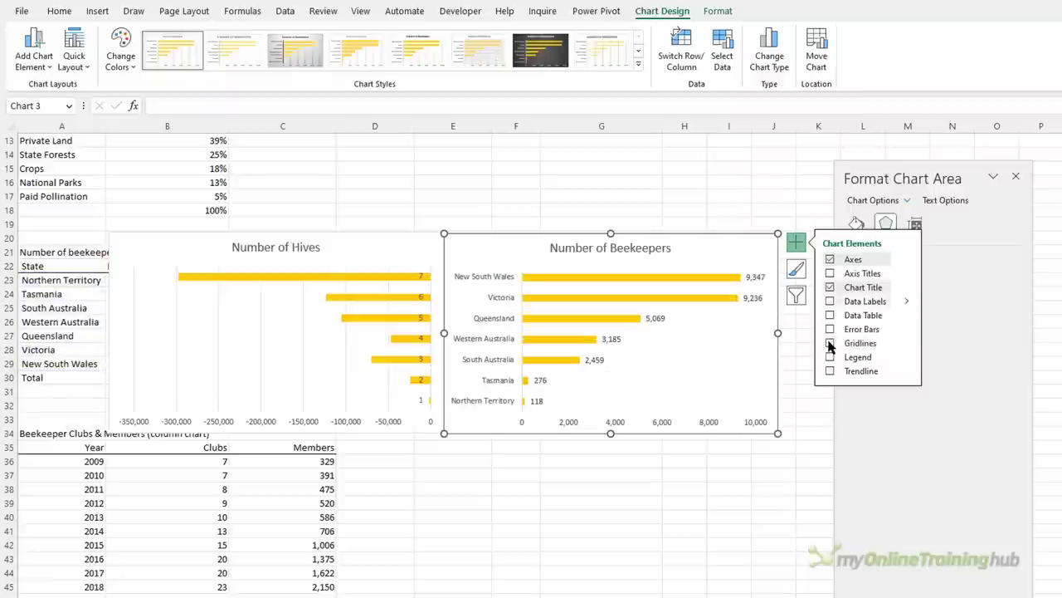
left_click(830, 302)
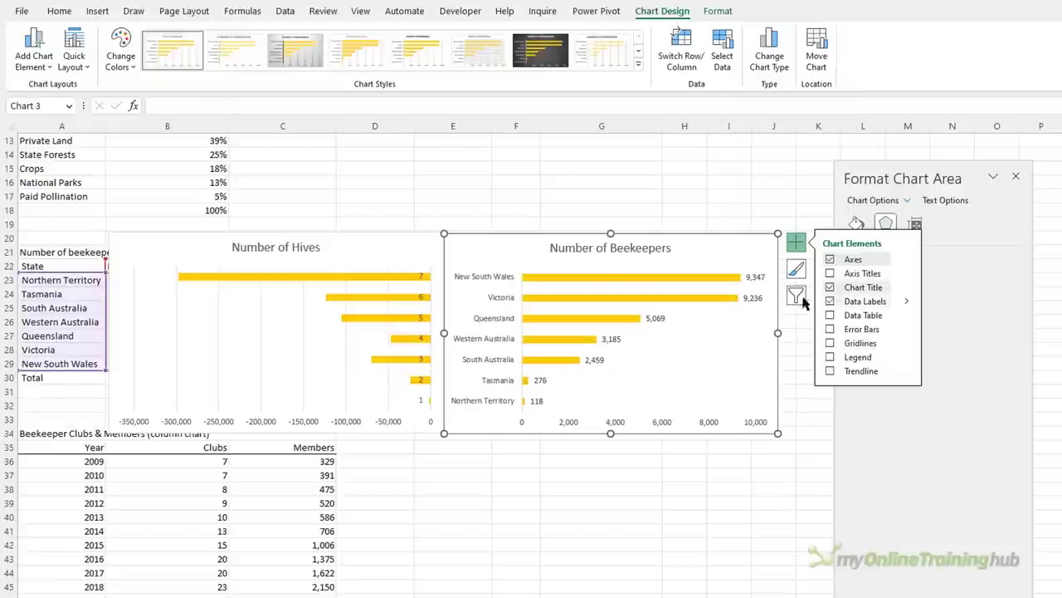
Step: Set the gap width of the Number of Beekeepers bars to 50%
left_click(727, 277)
left_click(797, 245)
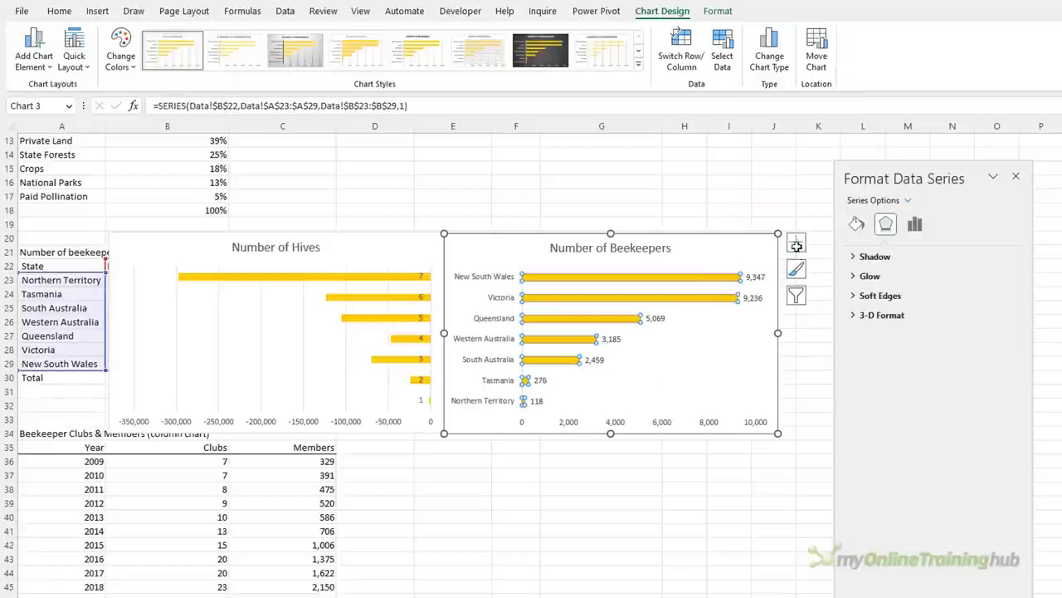
left_click(912, 227)
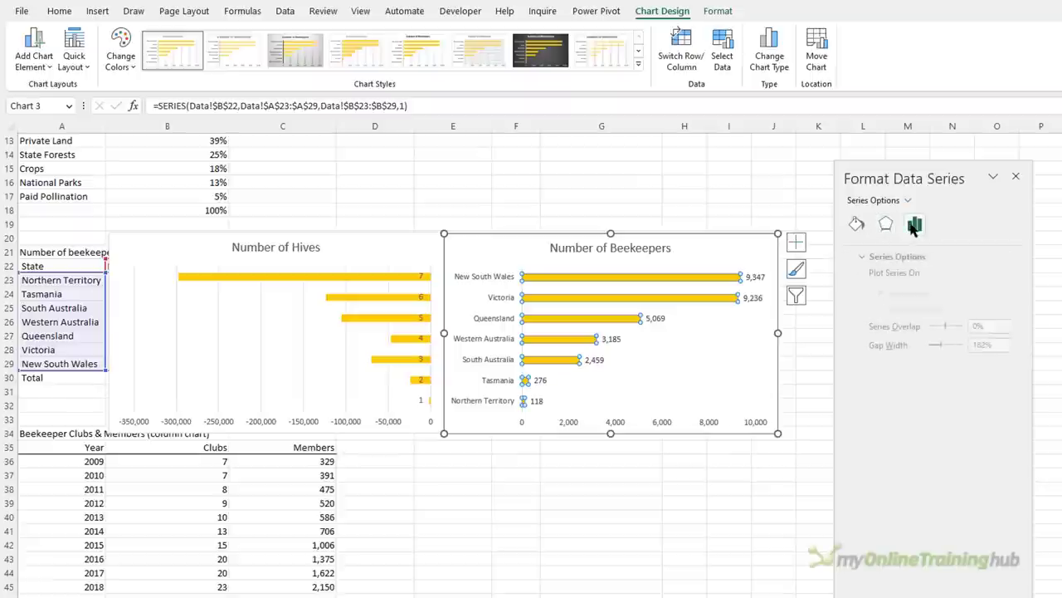
left_click_drag(973, 342, 954, 348)
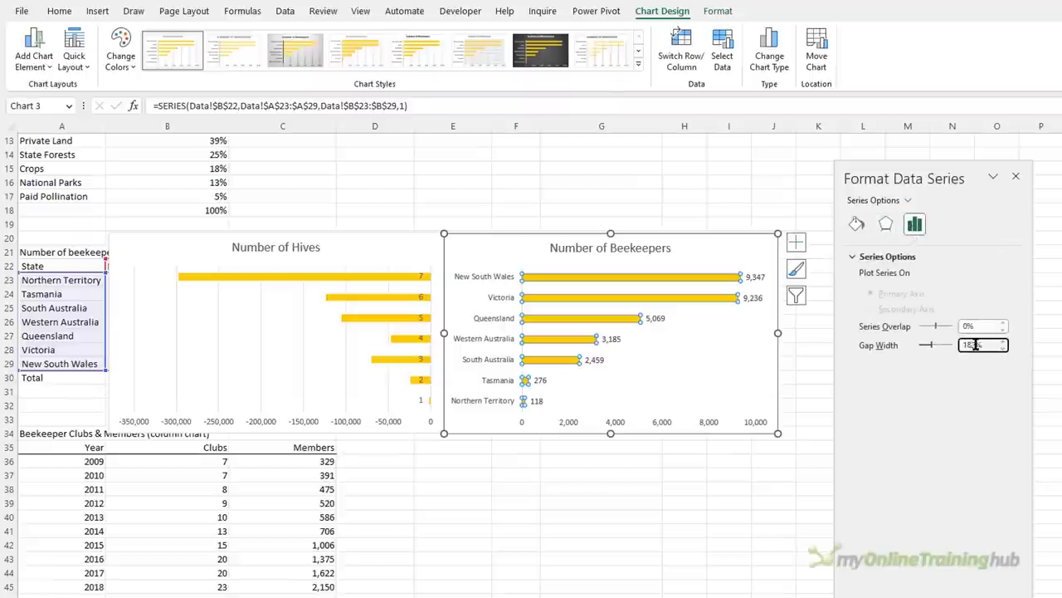
key("Return")
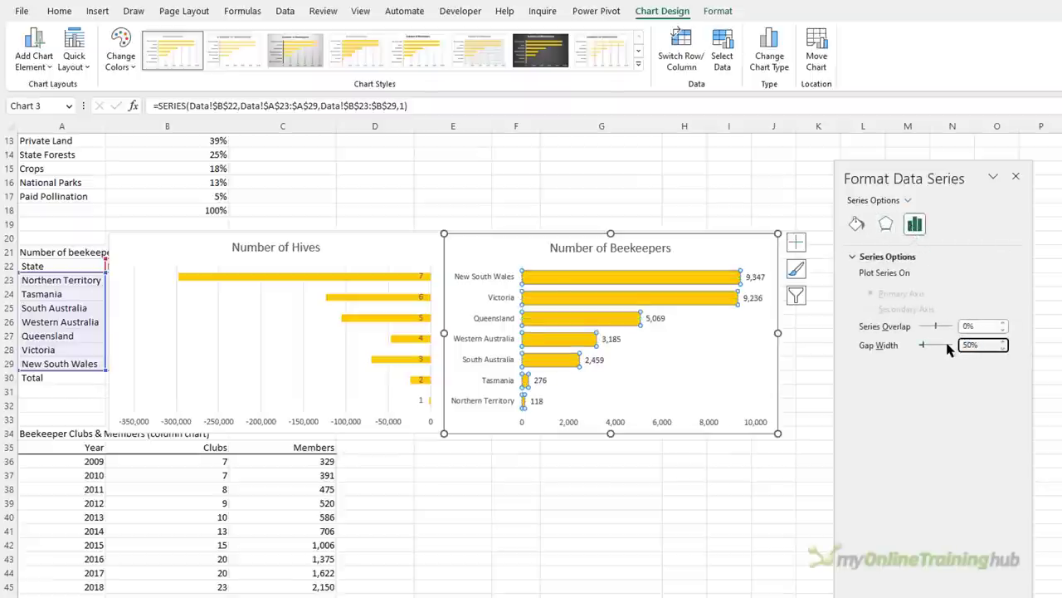
Step: Remove the primary horizontal axis from the Number of Beekeepers chart
left_click(796, 241)
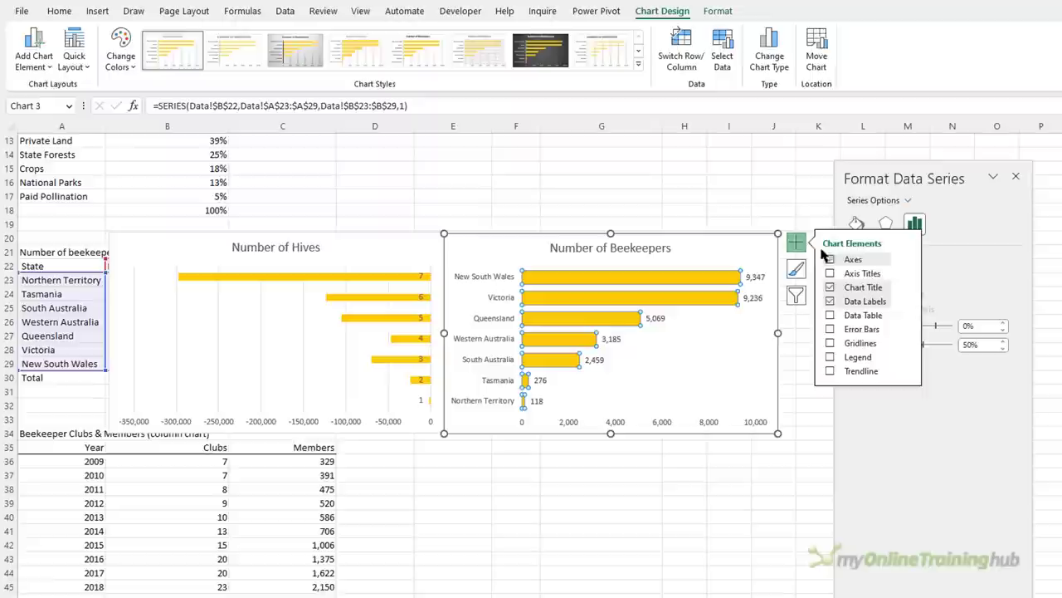
mouse_move(906, 263)
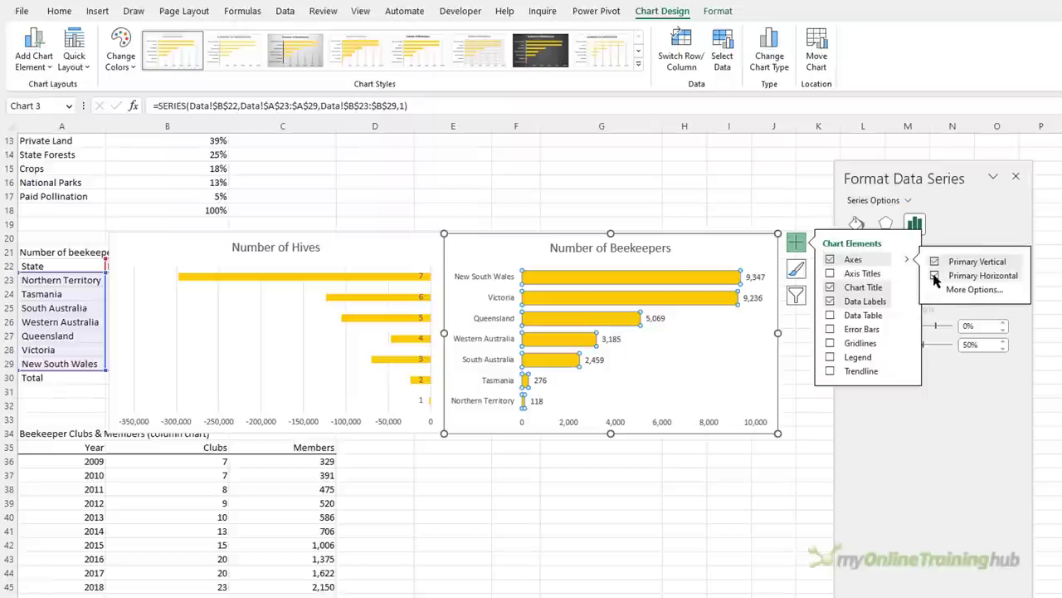
left_click(935, 277)
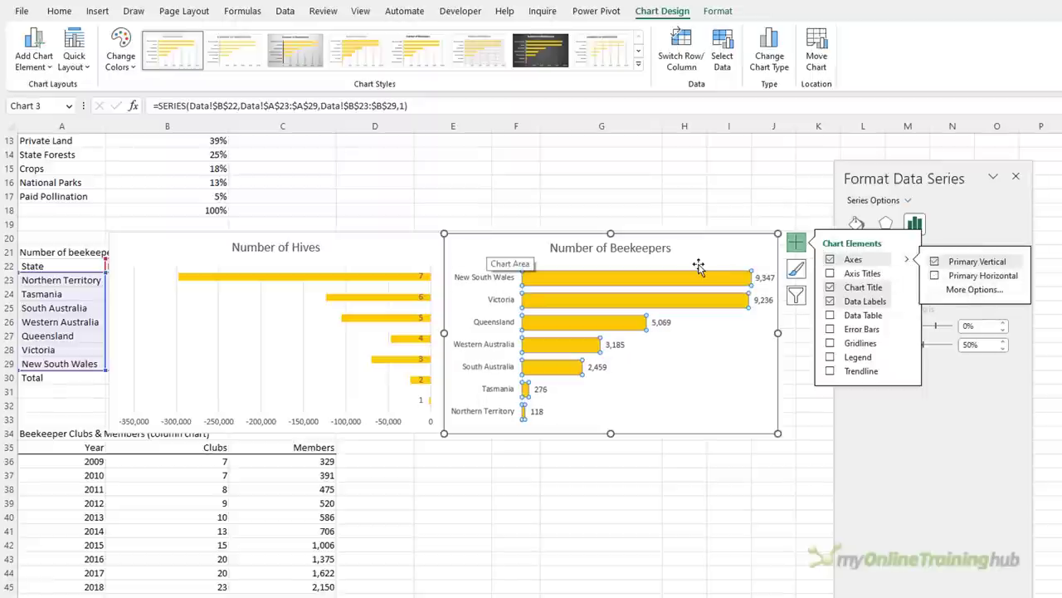
left_click(510, 240)
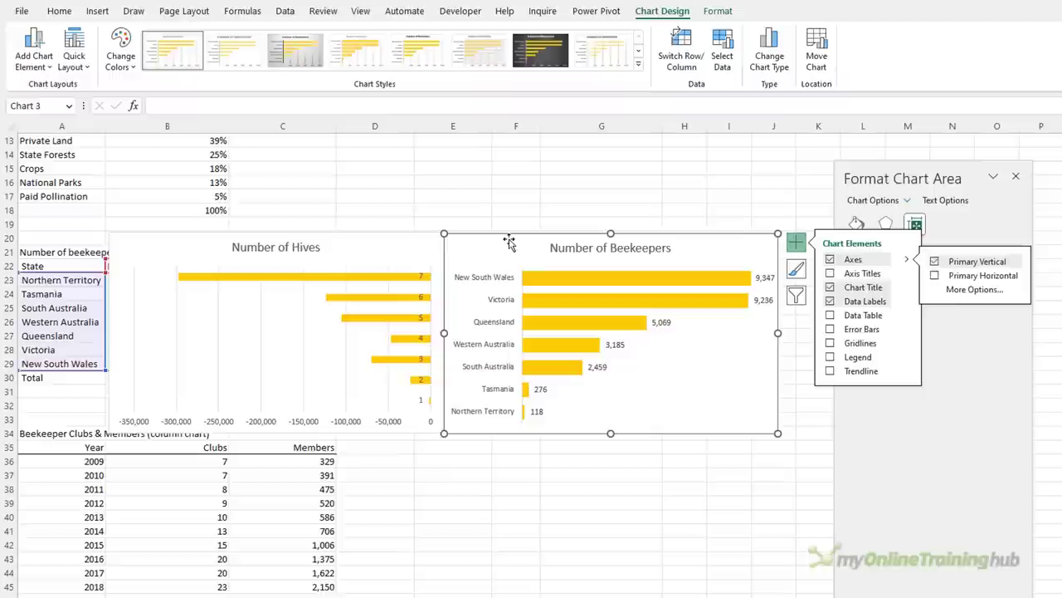
Step: Fill the Victoria bar with theme orange and the Queensland bar with theme tan brown in the Number of Beekeepers chart
left_click(573, 285)
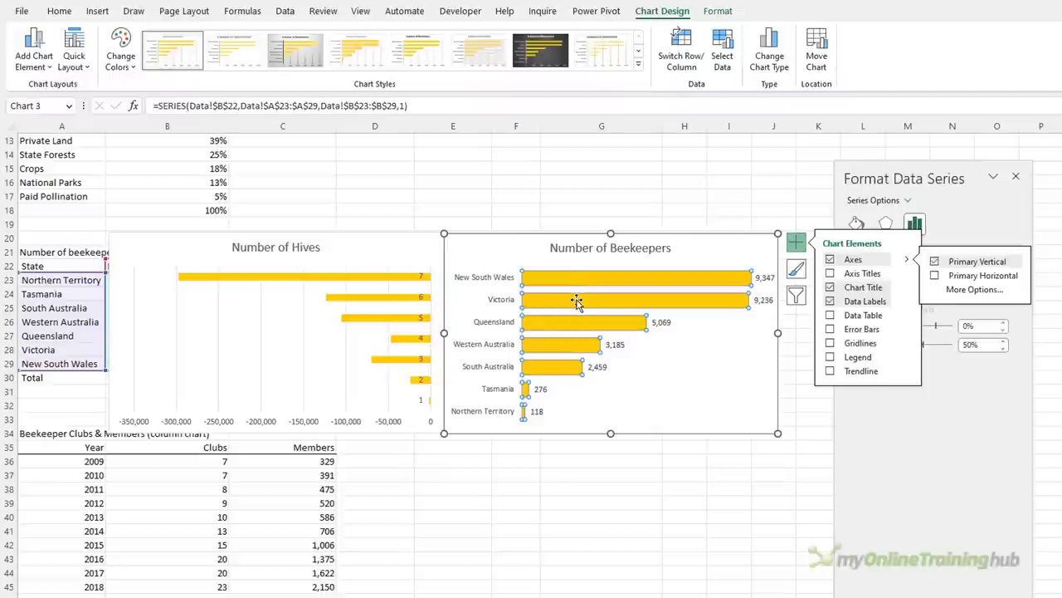
left_click(576, 305)
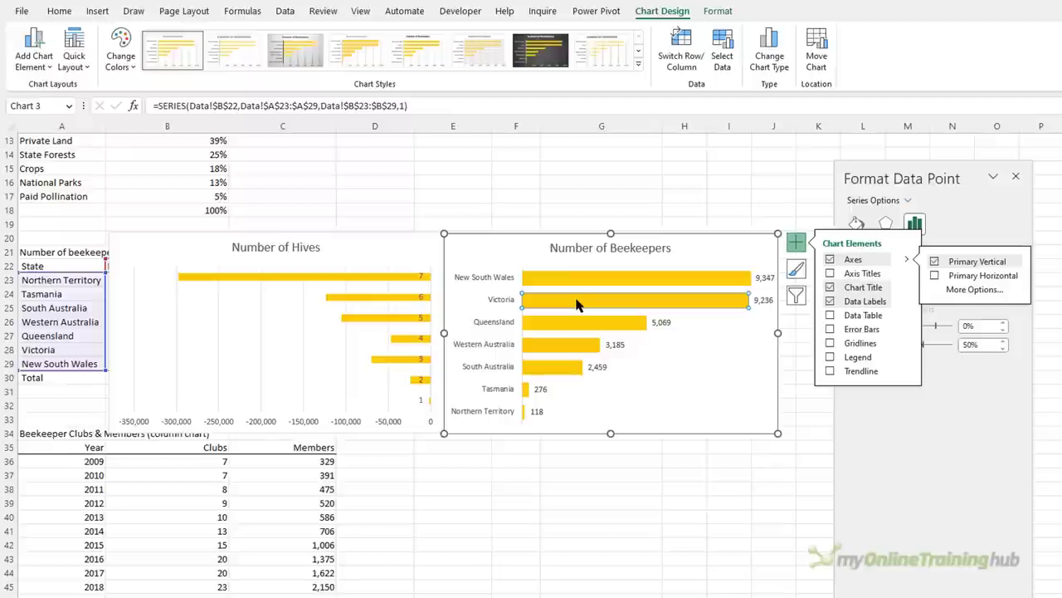
left_click(719, 12)
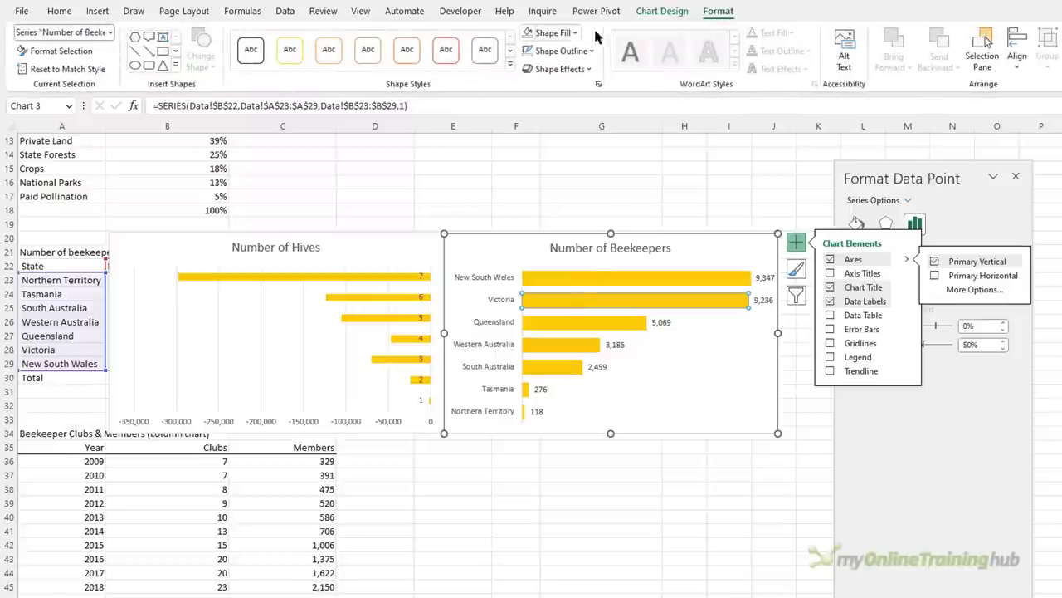
left_click(574, 34)
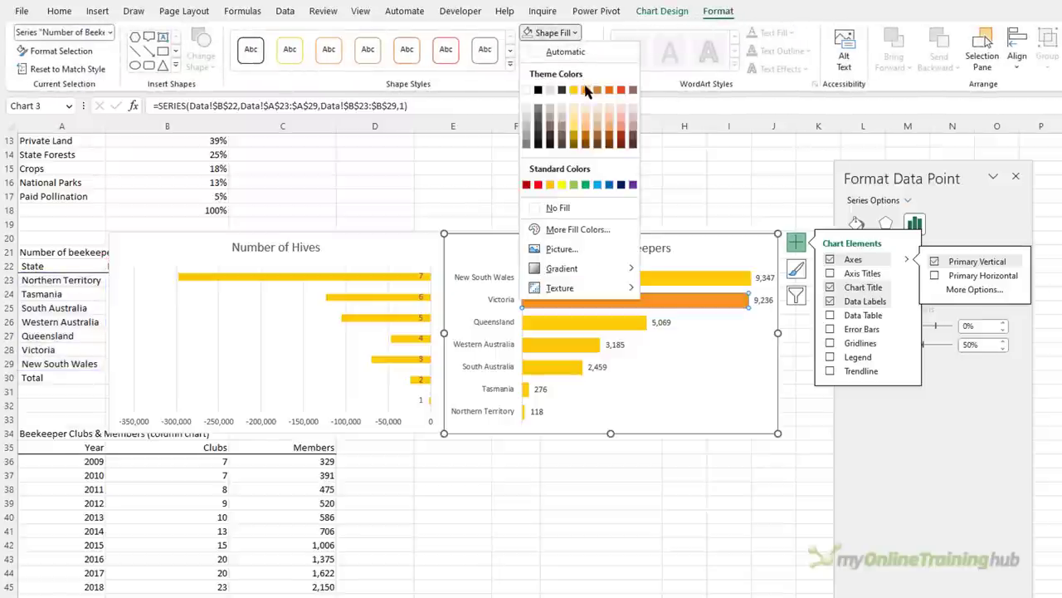
left_click(586, 90)
left_click(584, 329)
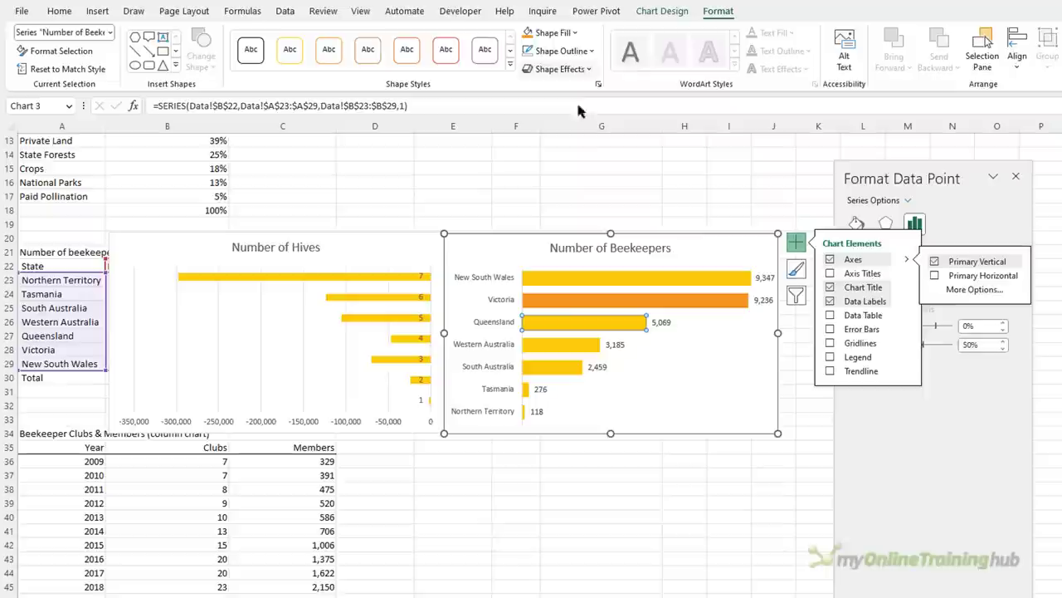
left_click(551, 33)
left_click(585, 132)
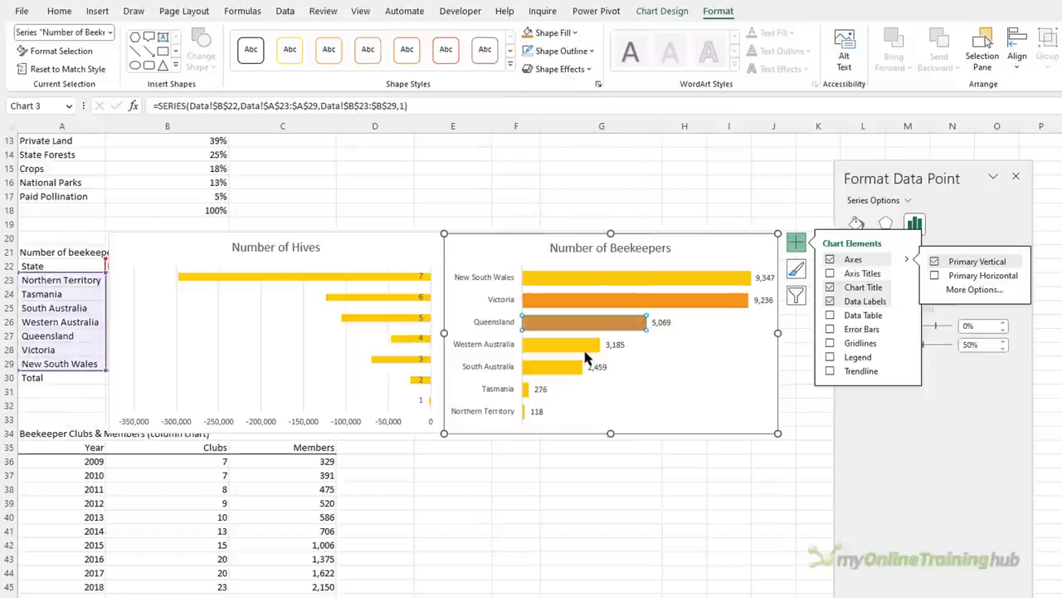
Step: Fill the Western Australia bar with theme dark orange and the South Australia bar with theme red in the beekeepers chart
left_click(560, 344)
left_click(575, 35)
left_click(586, 89)
left_click(551, 366)
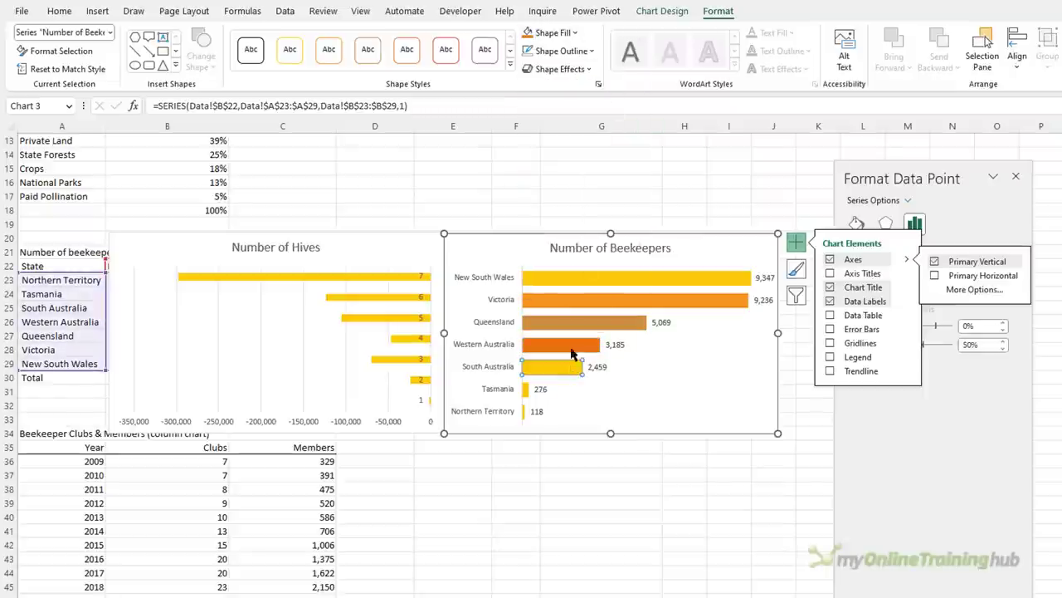
left_click(579, 37)
left_click(620, 90)
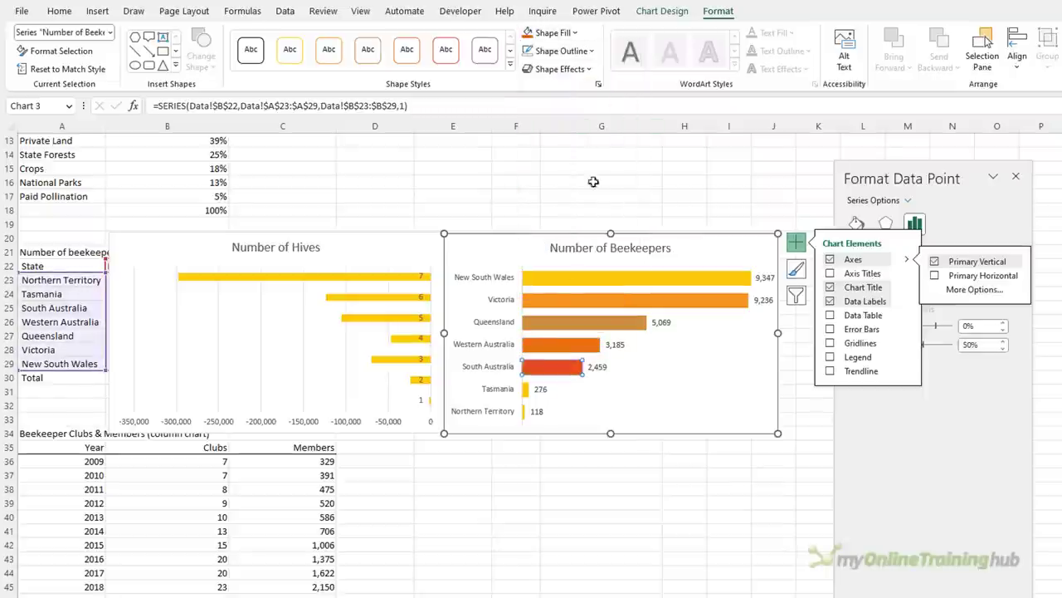
Step: Fill the Tasmania bar with theme mauve brown and the Northern Territory bar with a light orange theme tint in the beekeepers chart
left_click(527, 390)
left_click(527, 390)
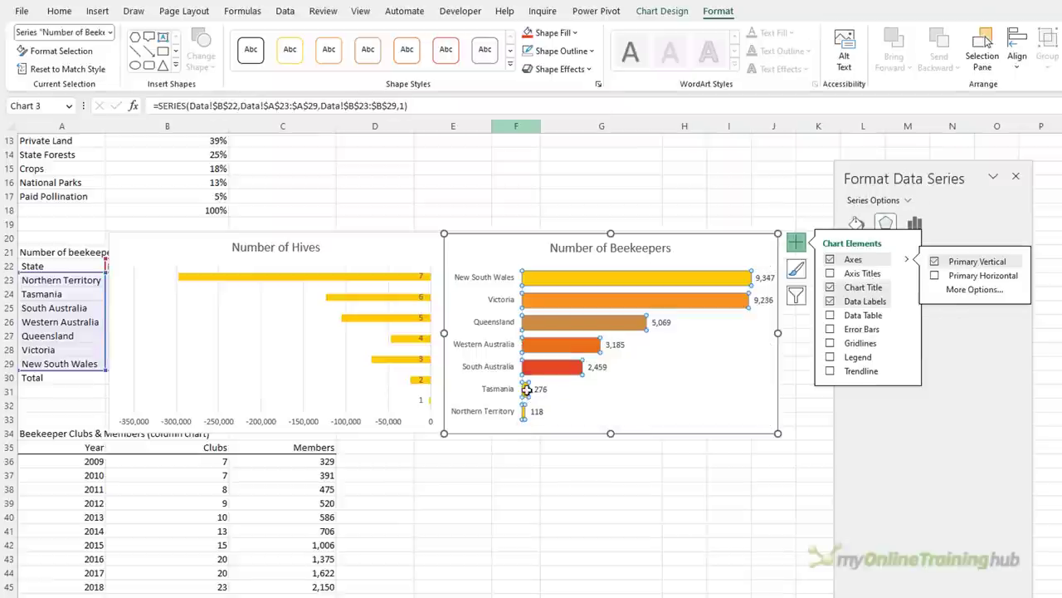
left_click(527, 390)
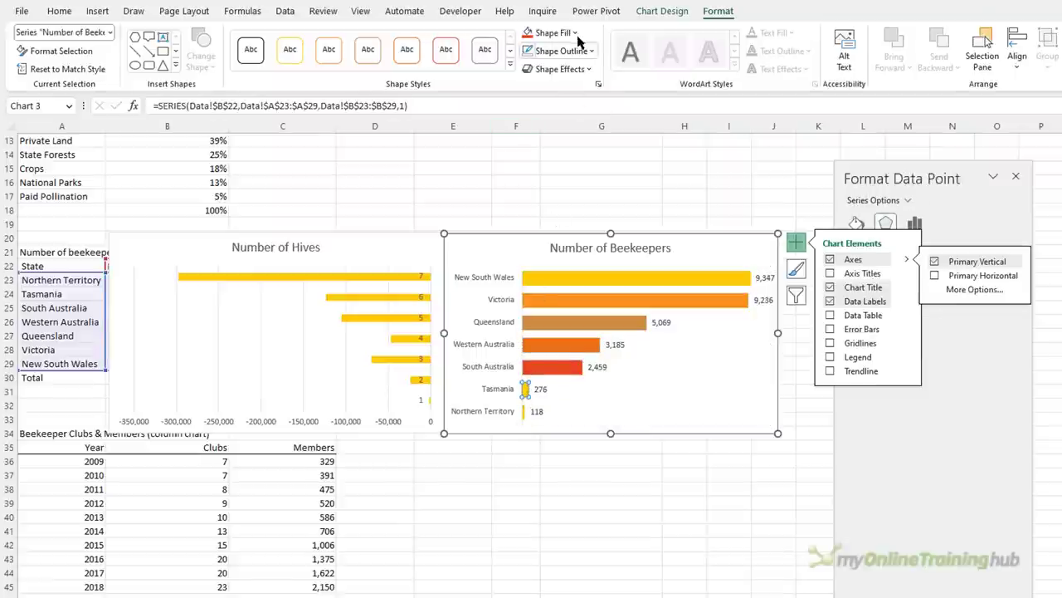
left_click(552, 33)
left_click(631, 91)
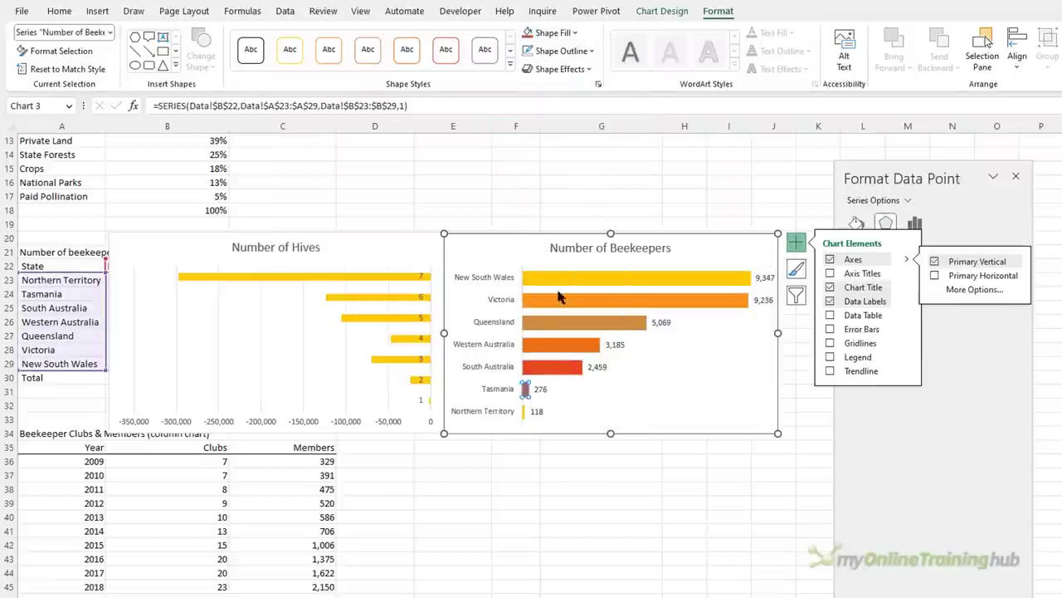
left_click(521, 410)
left_click(524, 411)
left_click(524, 411)
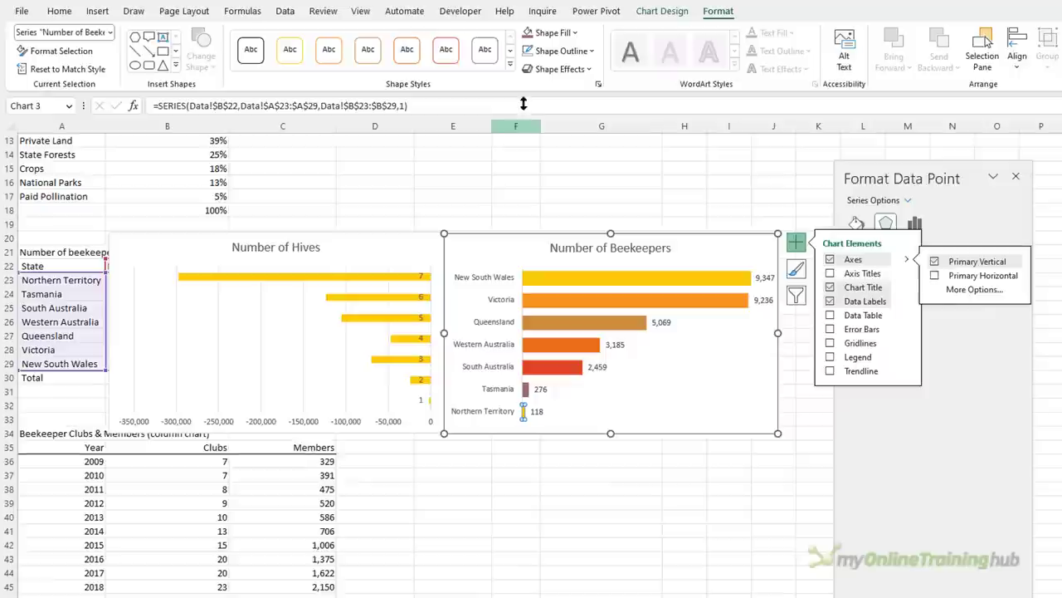
left_click(573, 33)
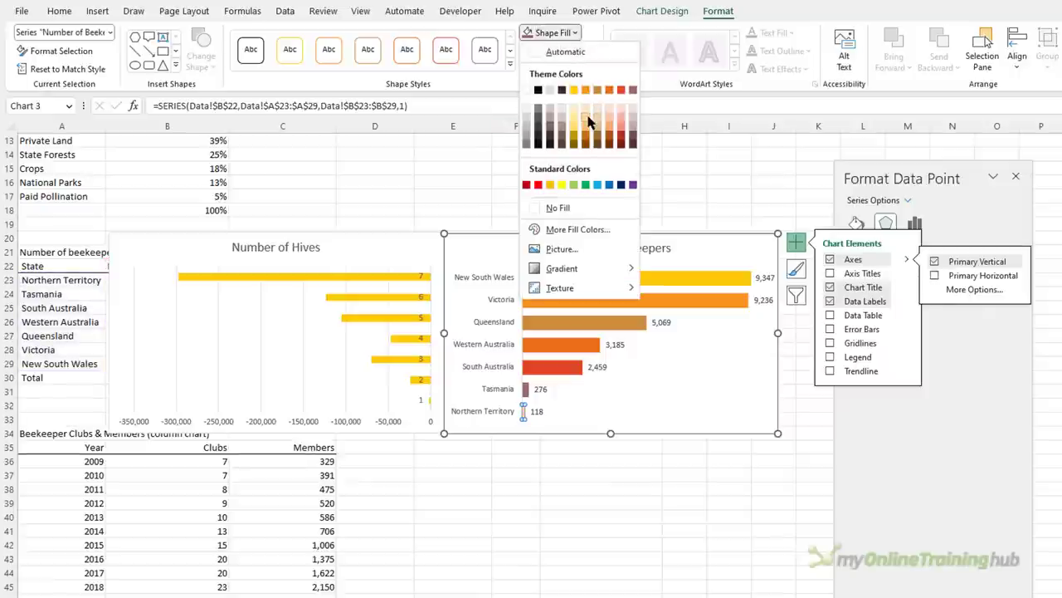
left_click(588, 122)
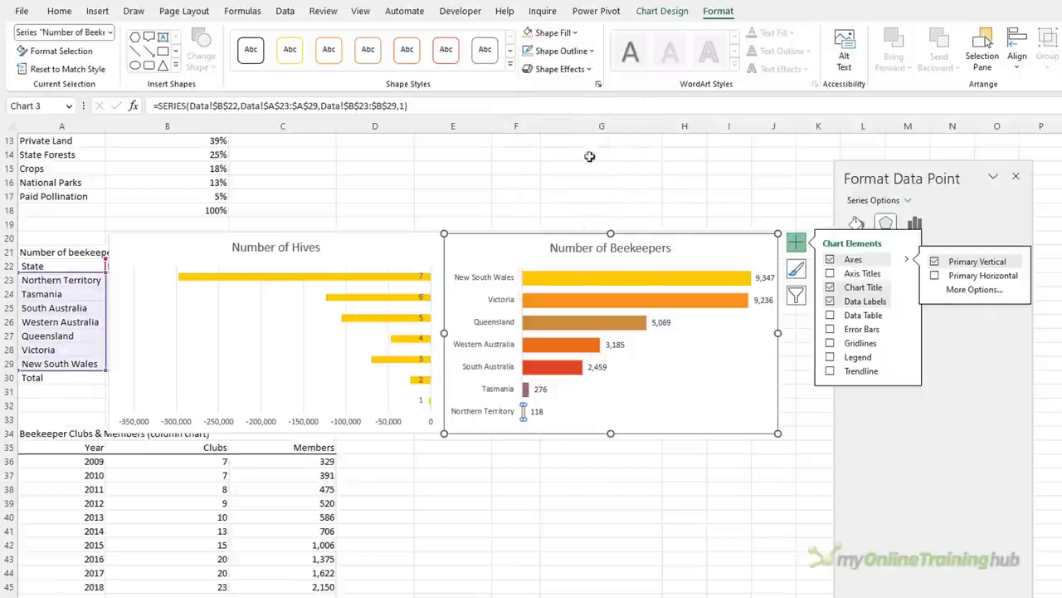
Step: Give all Number of Beekeepers bars a dark brown outline with a wavy sketched style
left_click(594, 264)
left_click(594, 297)
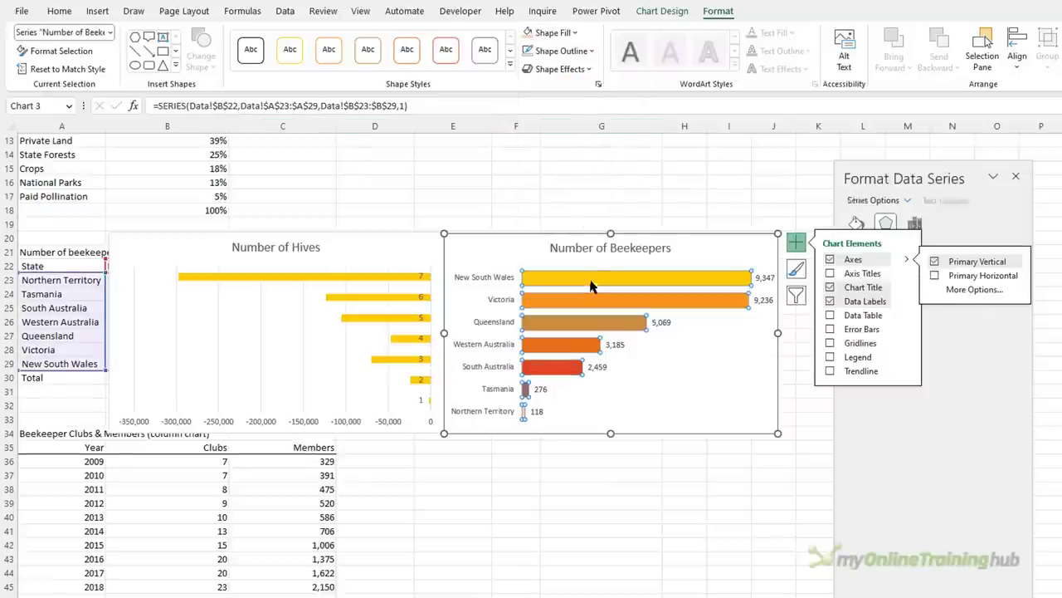
left_click(591, 51)
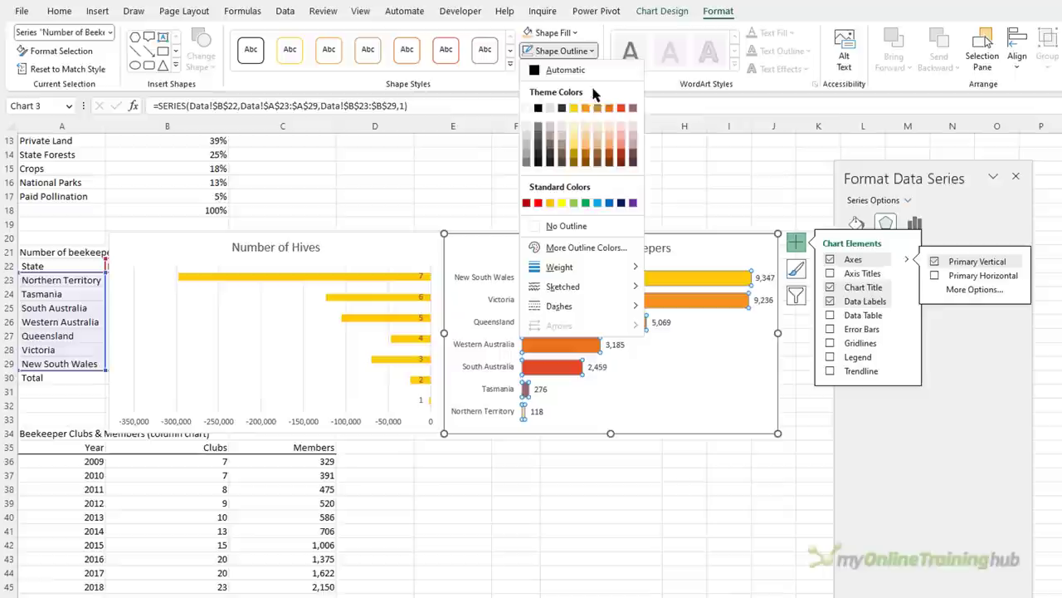
left_click(598, 162)
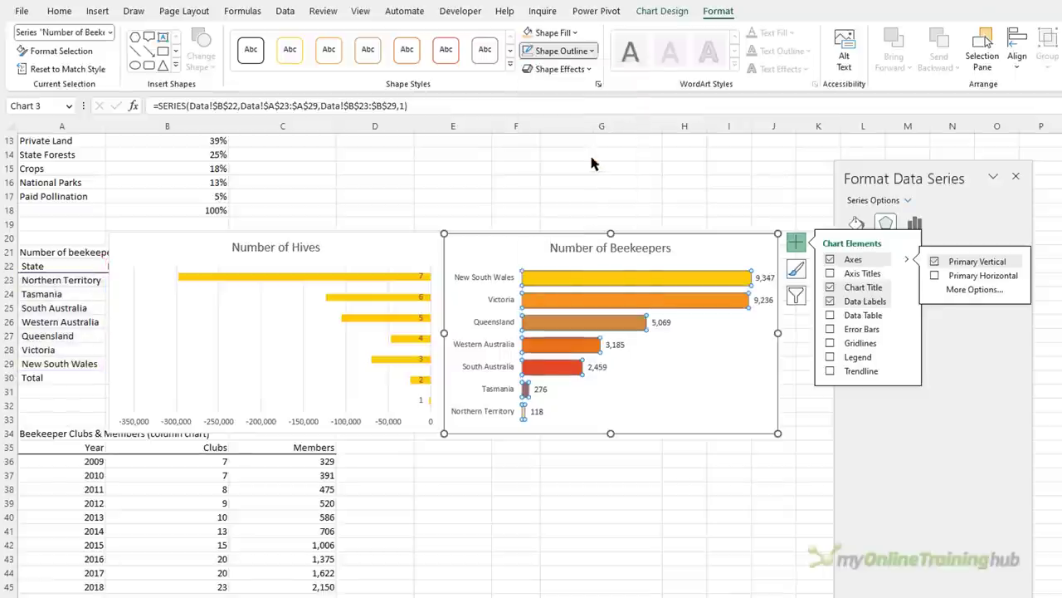
left_click(562, 50)
mouse_move(581, 288)
left_click(679, 334)
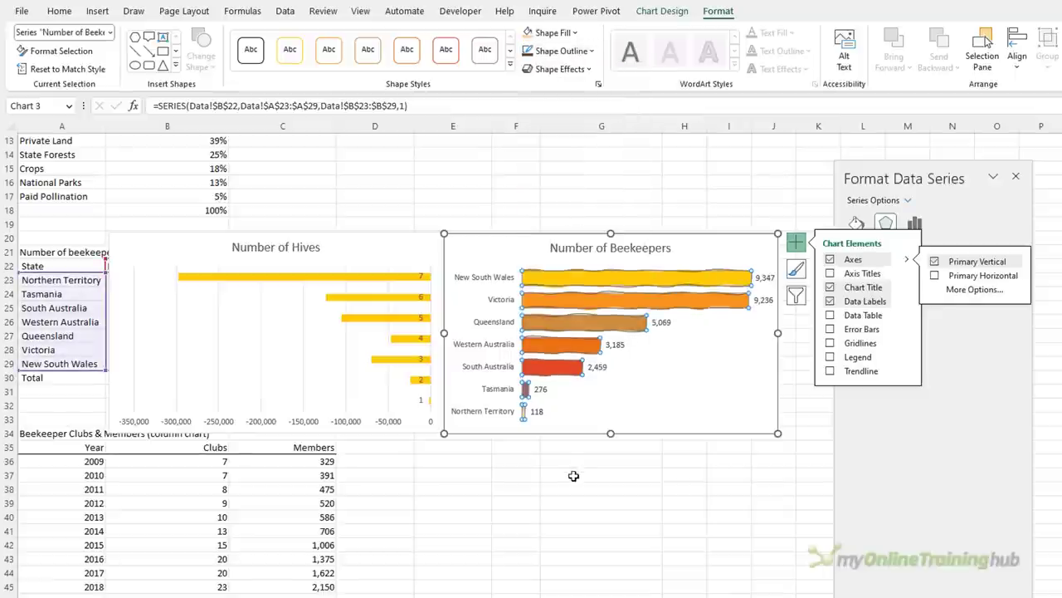
Step: Format all text in the Number of Beekeepers chart as dark brown Zilla Slab SemiBold at size 10.5
key("Escape")
left_click(59, 10)
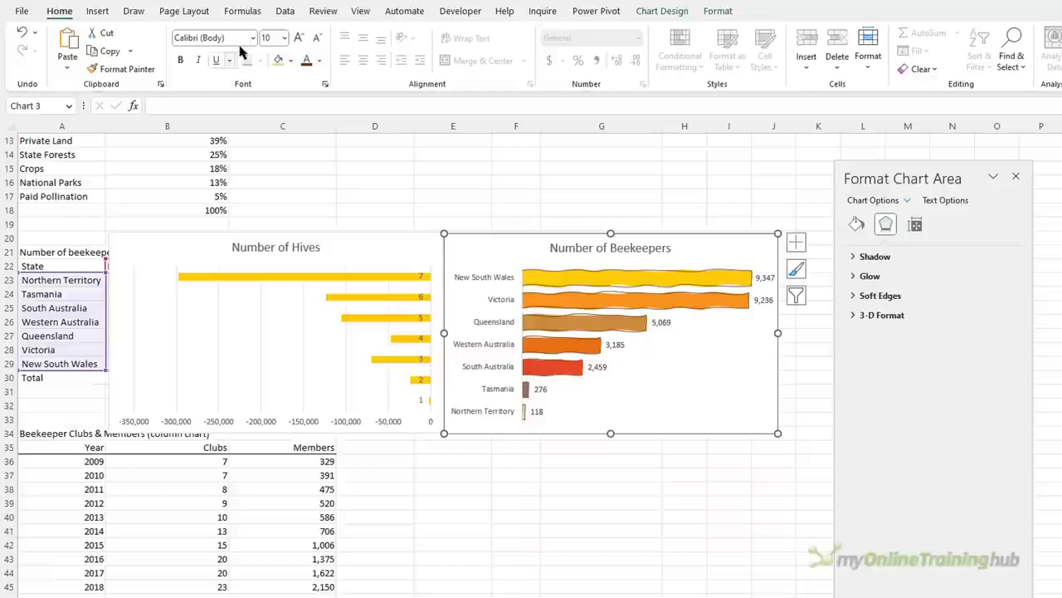
left_click(300, 39)
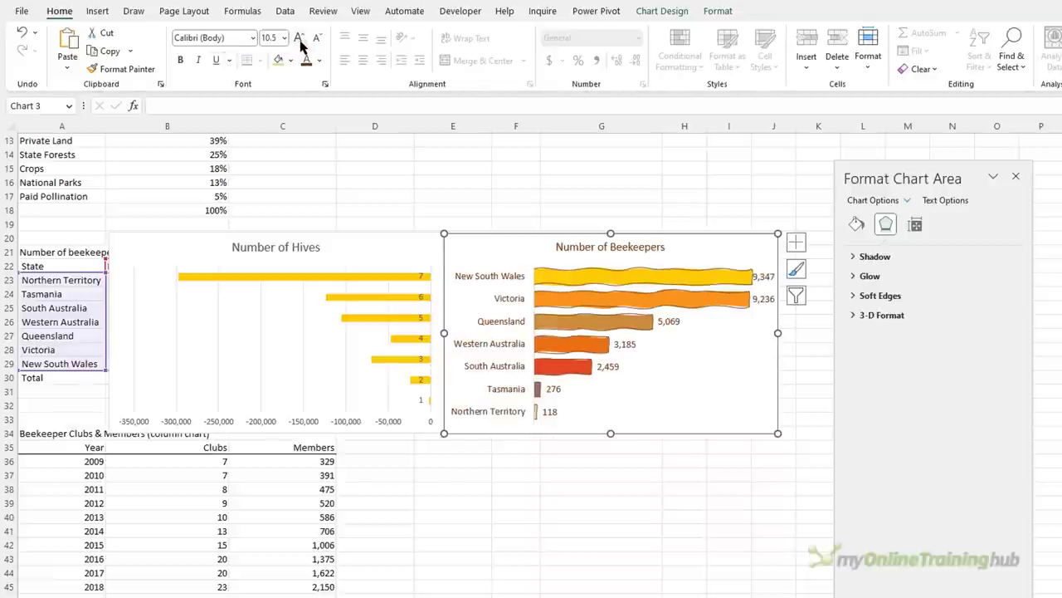
left_click(252, 38)
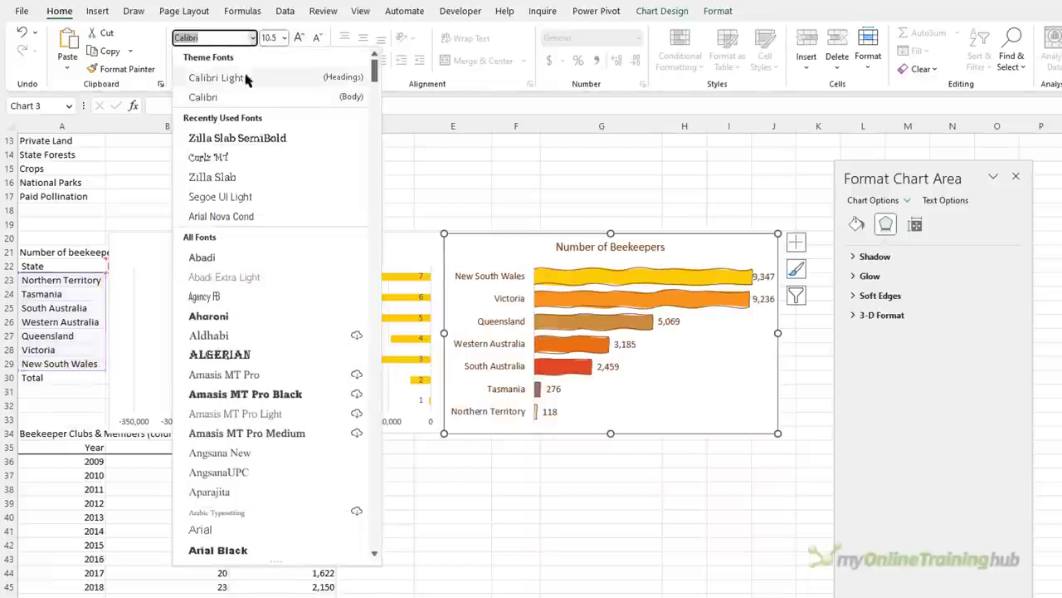
left_click(238, 137)
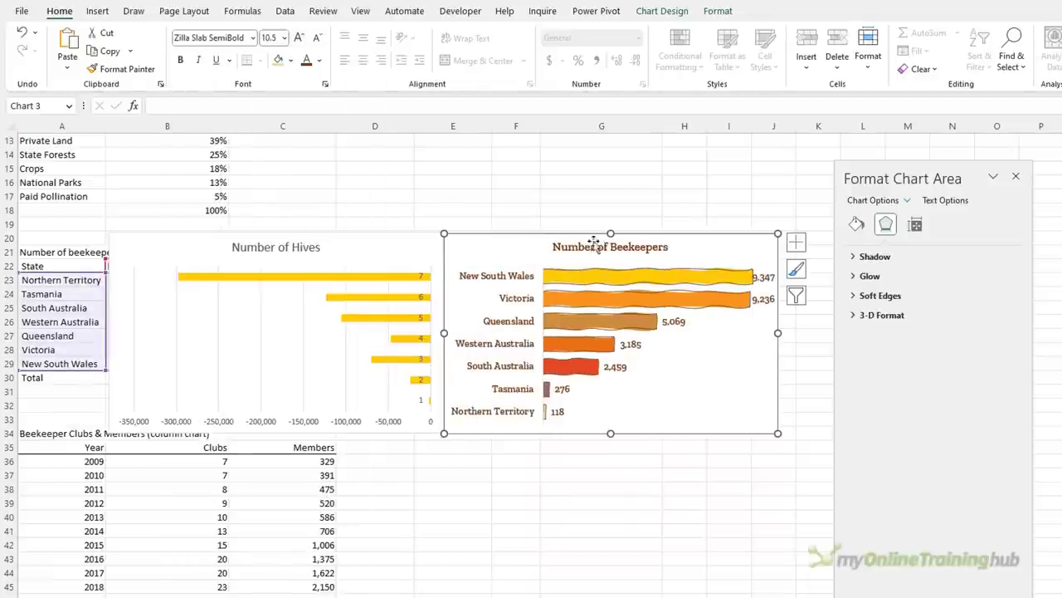
Step: Enlarge the Number of Beekeepers chart title to font size 18
left_click(594, 244)
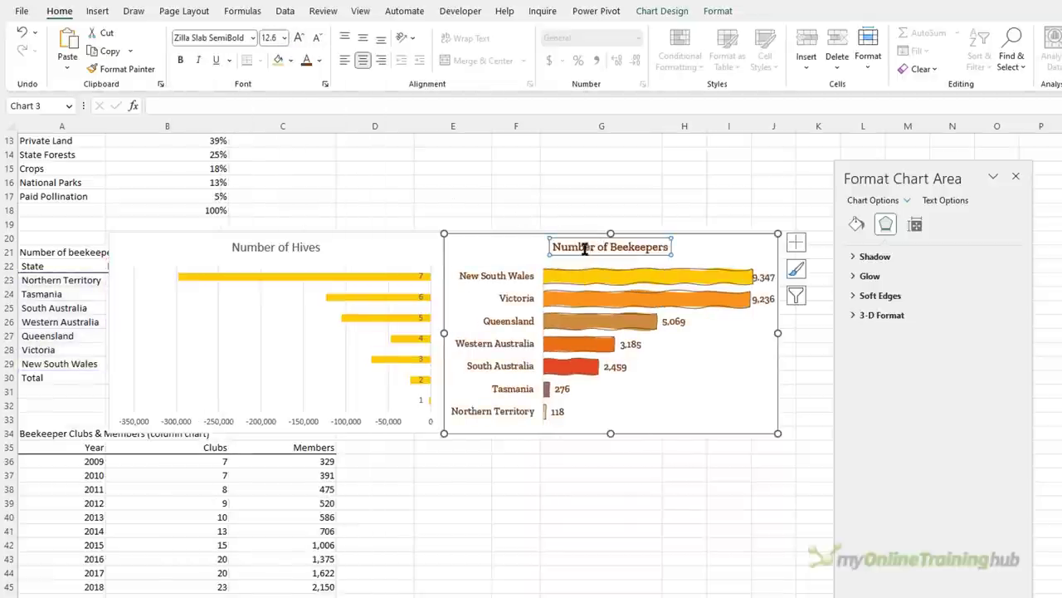
left_click(300, 39)
left_click(300, 39)
left_click(299, 40)
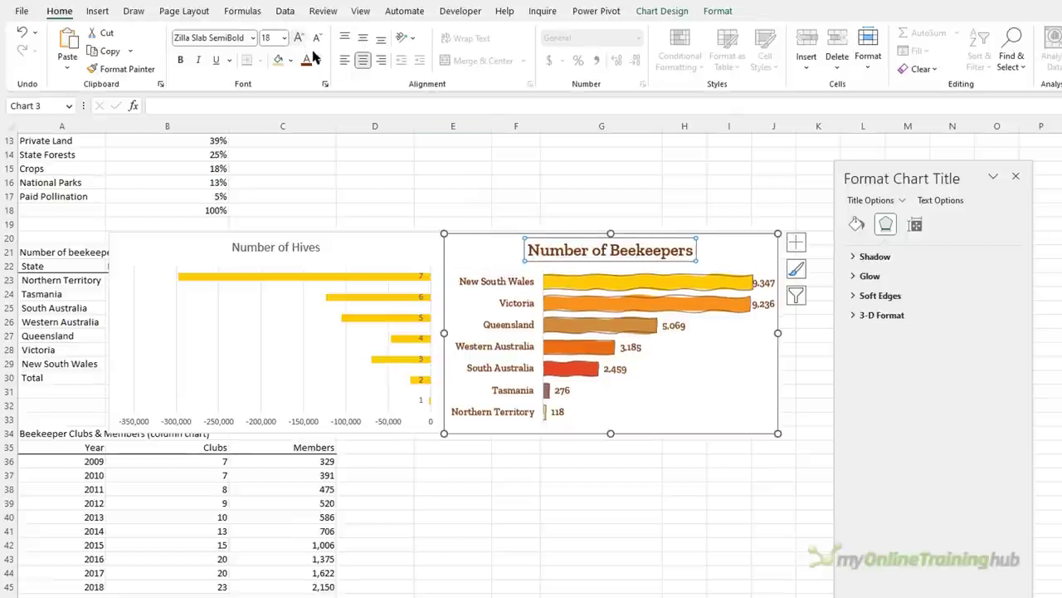
Step: Remove the fill and outline from the Number of Beekeepers chart area
key("Escape")
left_click(718, 10)
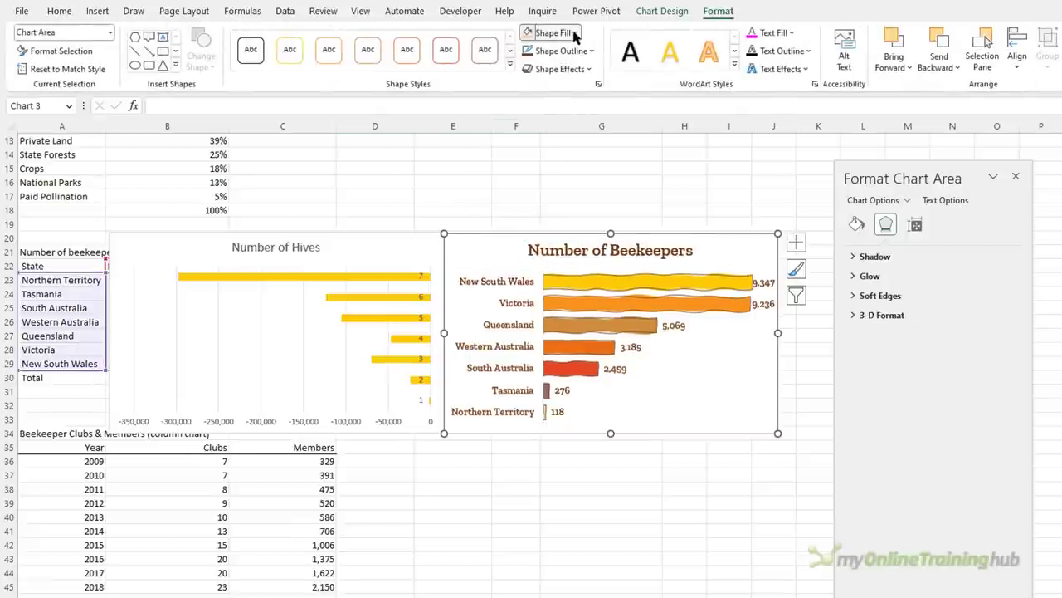
left_click(574, 33)
left_click(573, 33)
left_click(581, 52)
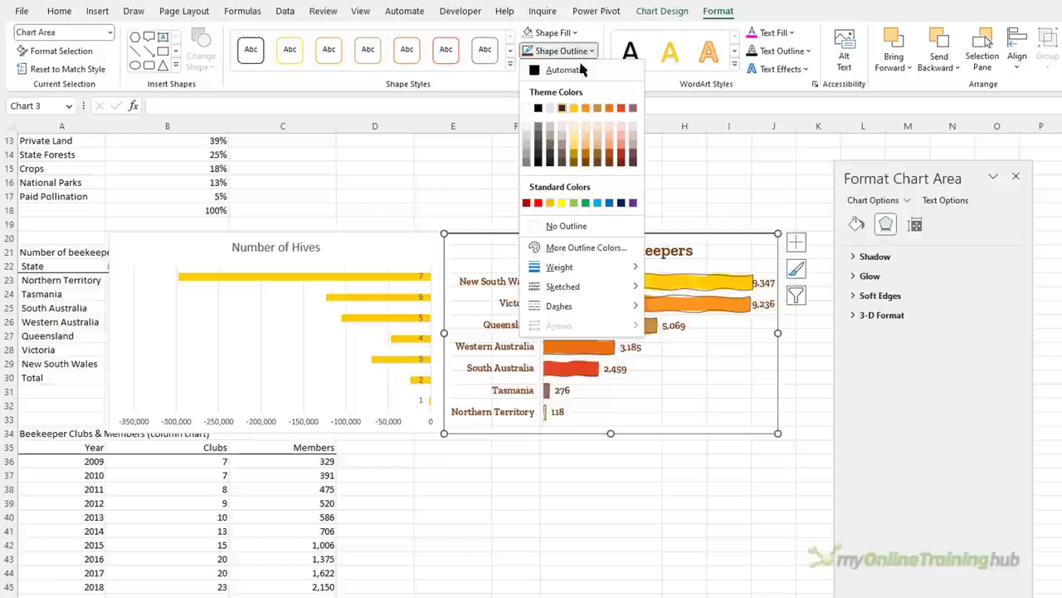
left_click(535, 226)
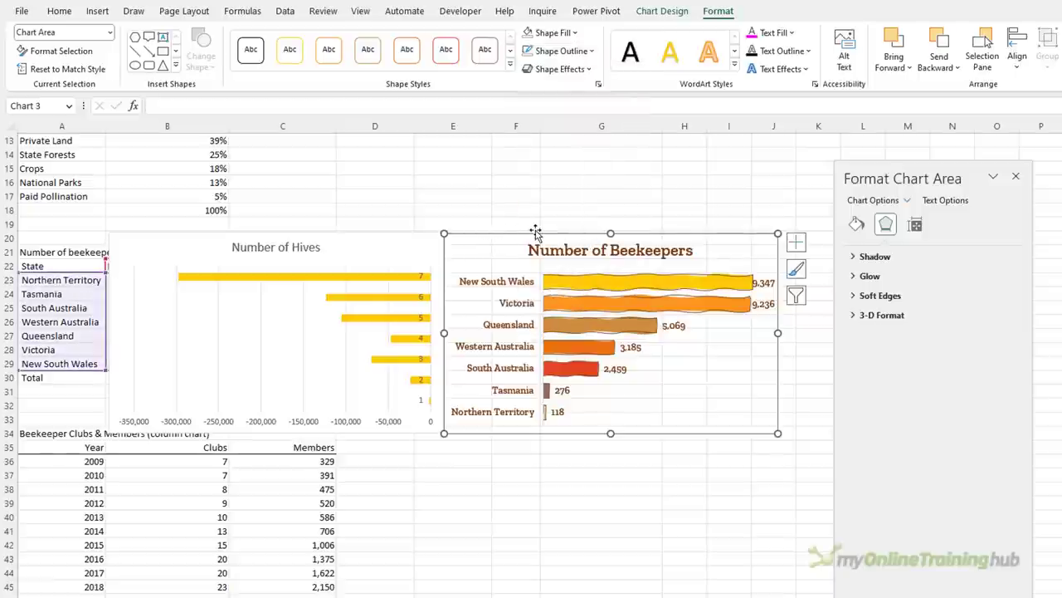
Step: Copy the Number of Beekeepers chart and paste only its formats onto the Number of Hives chart
key("ctrl+c")
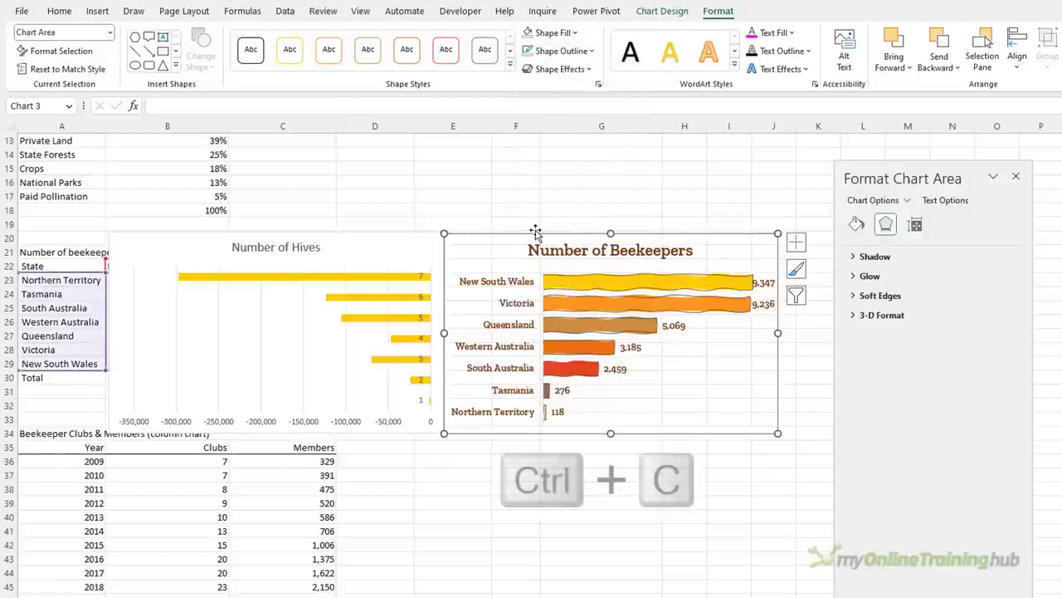
left_click(393, 236)
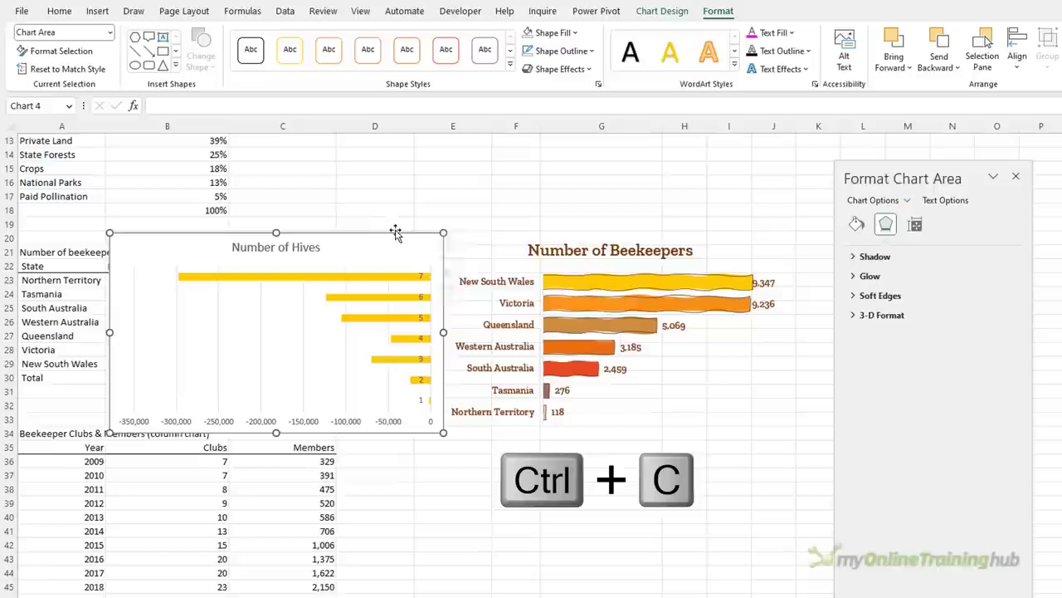
left_click(59, 10)
left_click(67, 68)
left_click(106, 130)
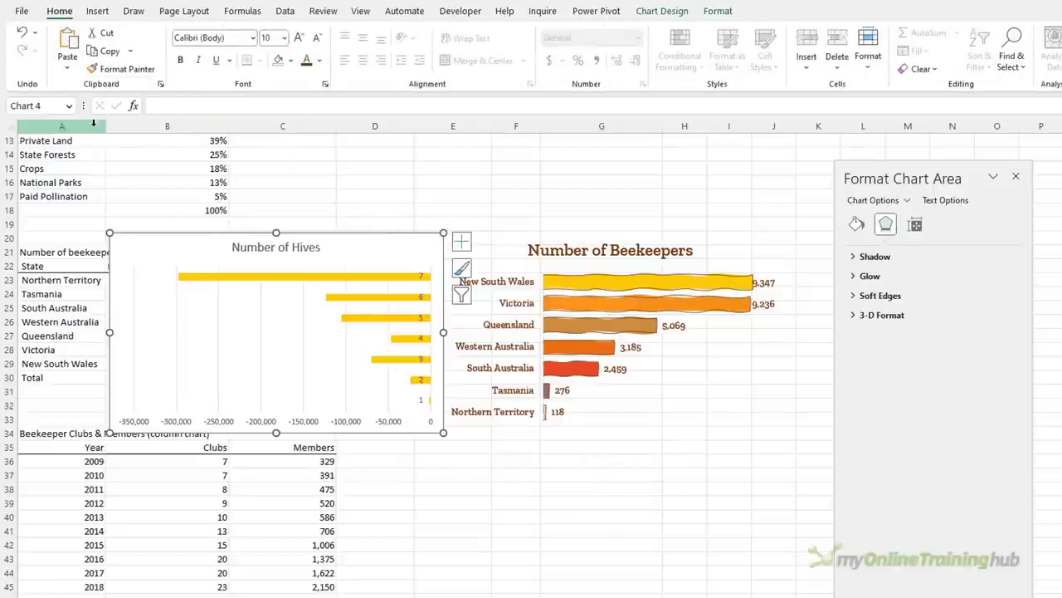
left_click(183, 371)
left_click(197, 407)
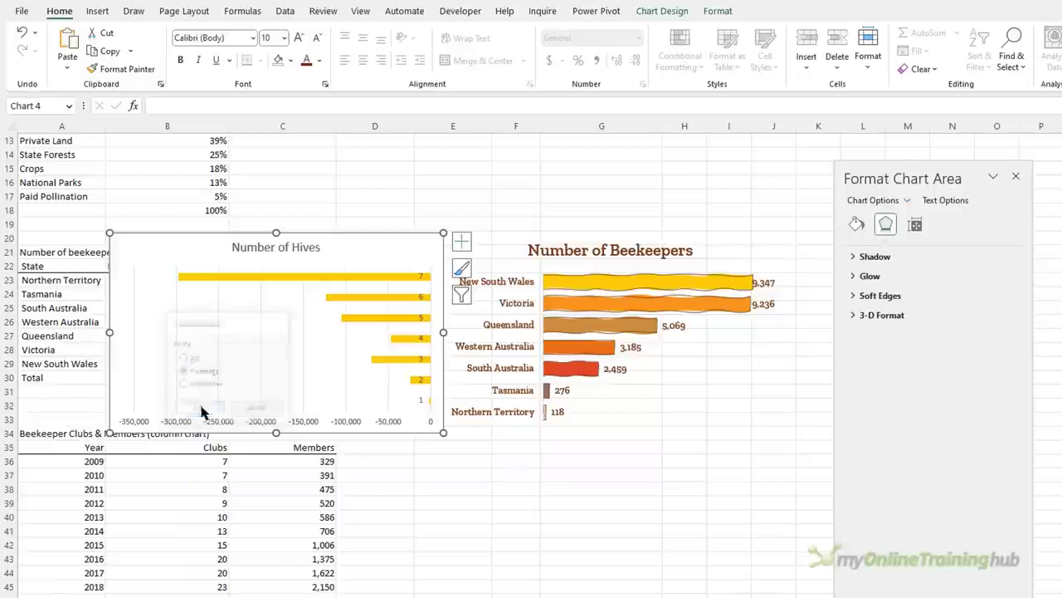
Step: Move both bar charts from the Data sheet to the infographic sheet, placing them side by side below the doughnut and pie charts
left_click(510, 235, "ctrl")
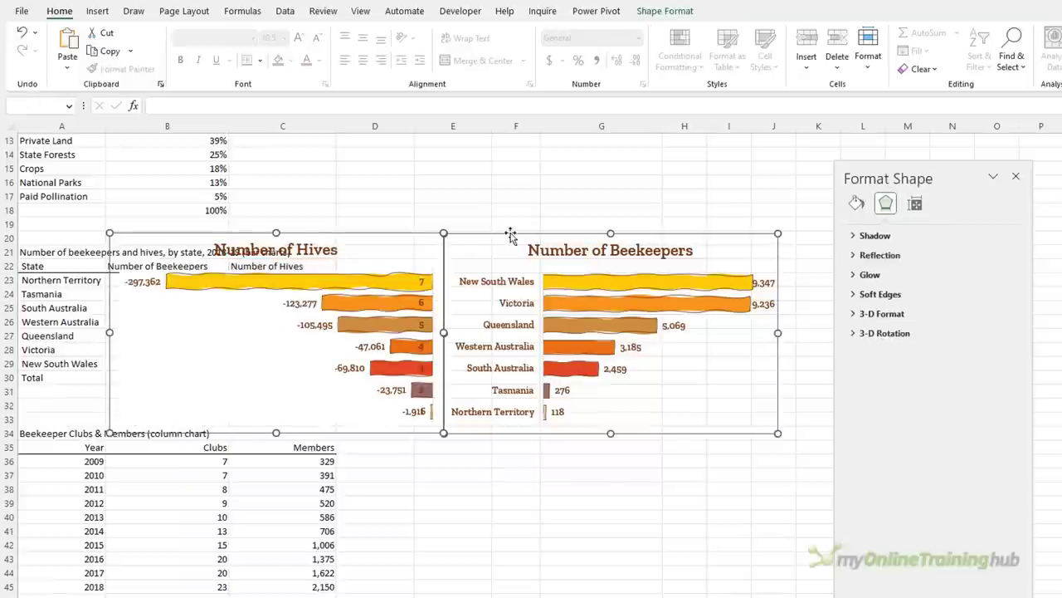
key("ctrl+x")
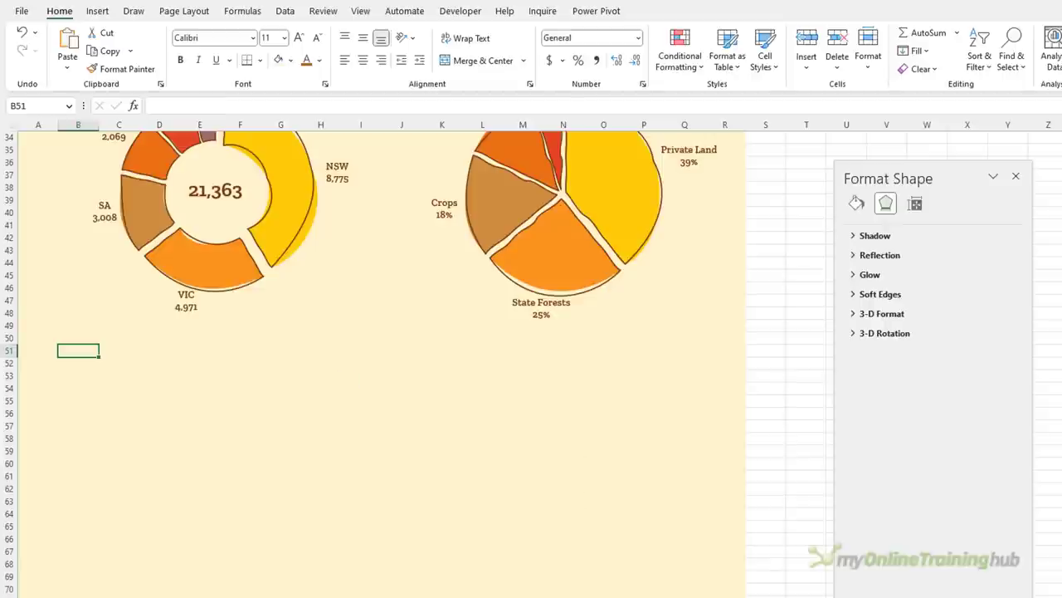
key("ctrl+v")
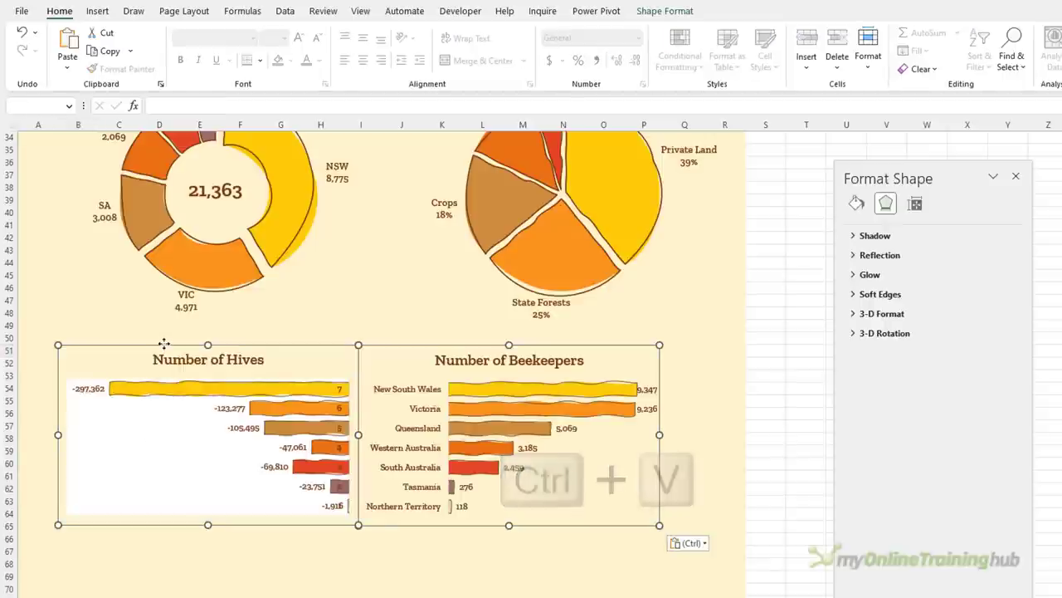
left_click_drag(164, 343, 134, 337)
left_click(203, 581)
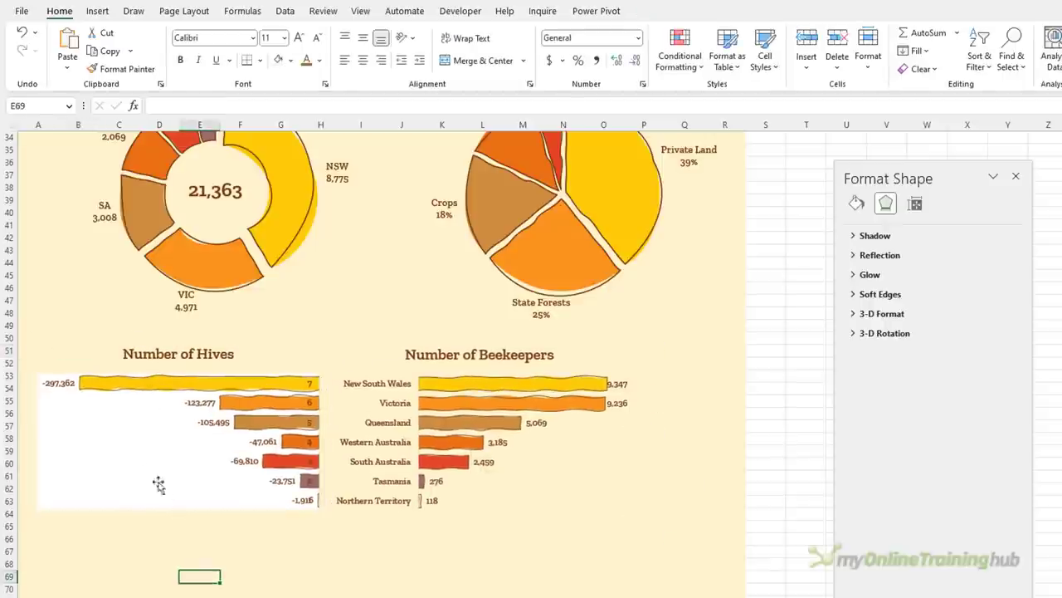
Step: Remove the white fill from the Number of Hives chart's plot area
left_click(123, 443)
left_click(116, 434)
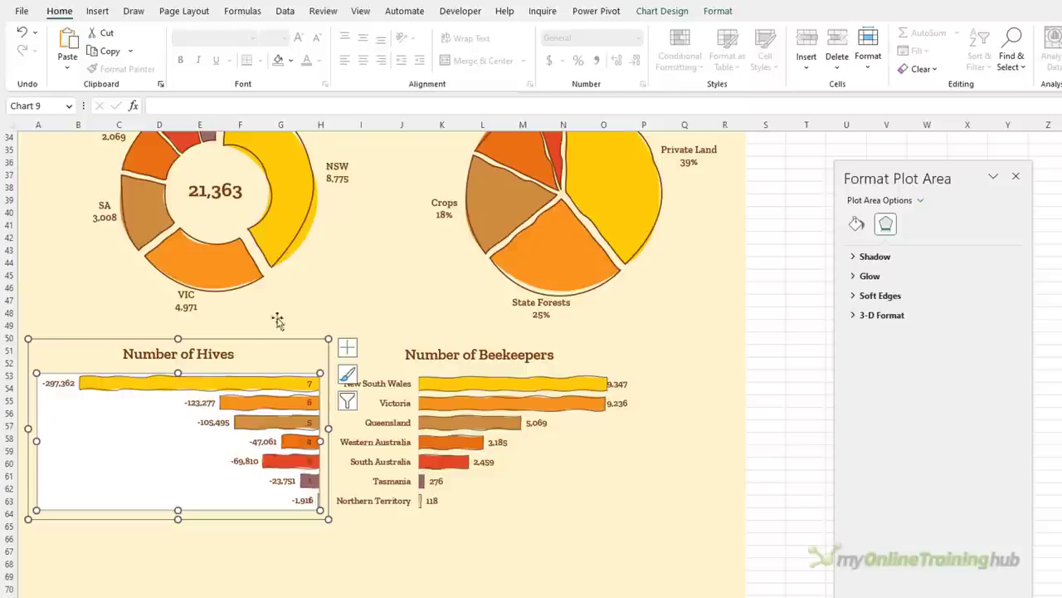
left_click(716, 12)
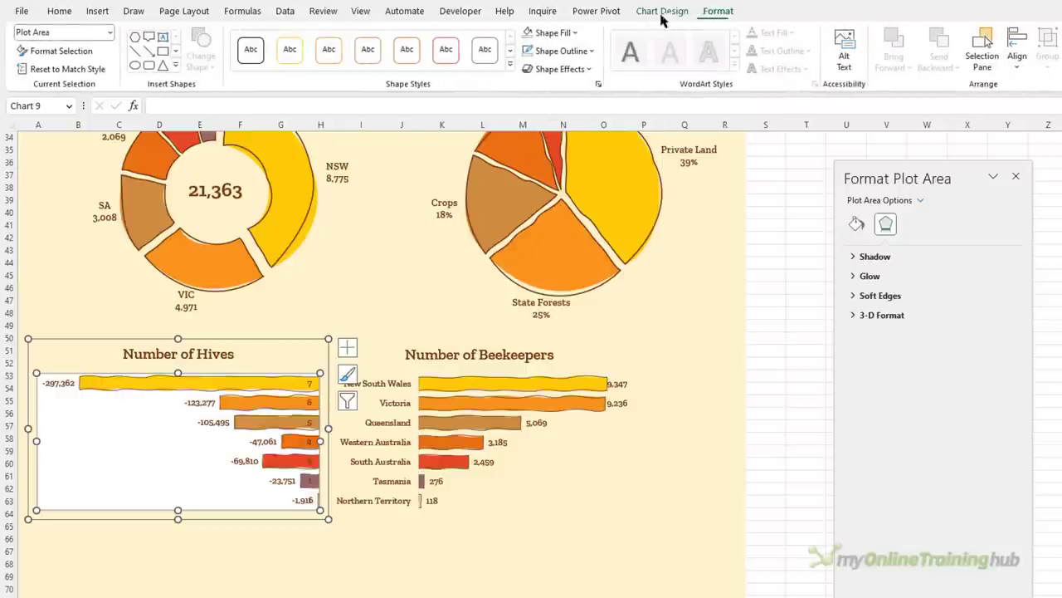
left_click(530, 33)
key("Escape")
key("Escape")
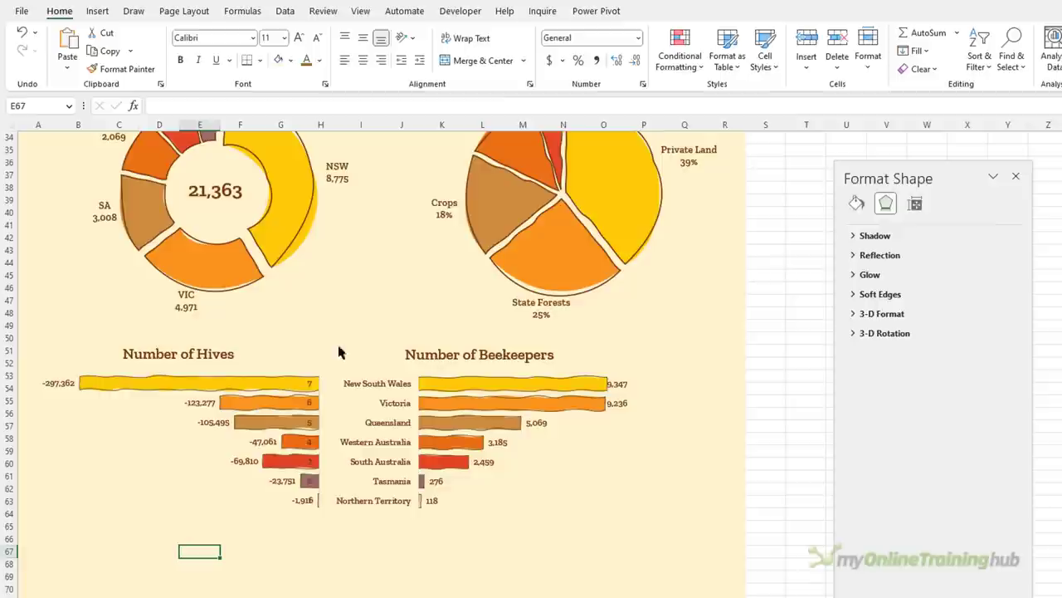
Step: Set the label position of the Number of Hives chart's vertical axis to None
left_click(309, 403)
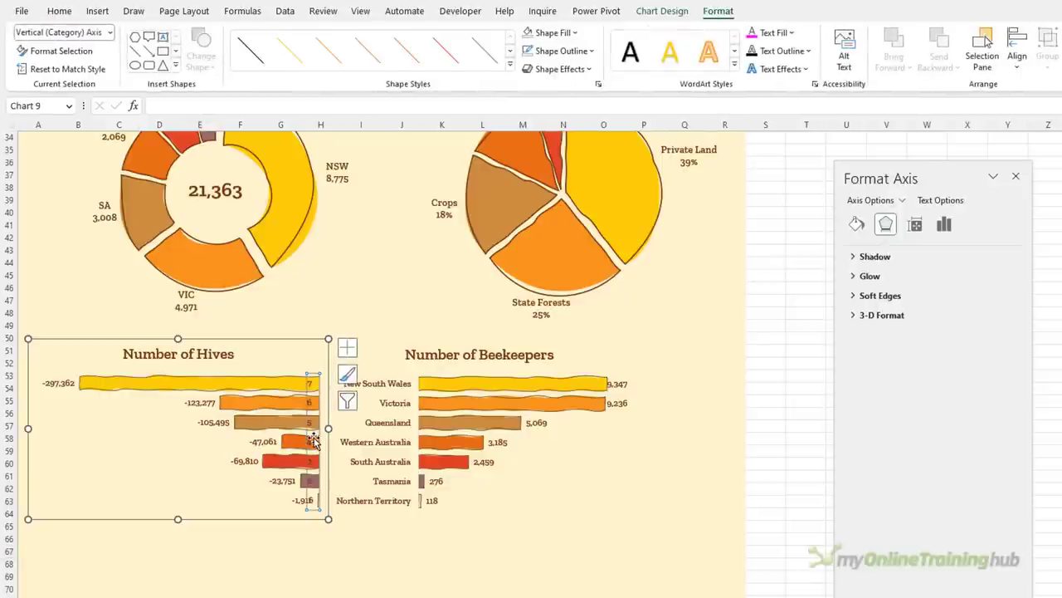
left_click(951, 229)
left_click(897, 295)
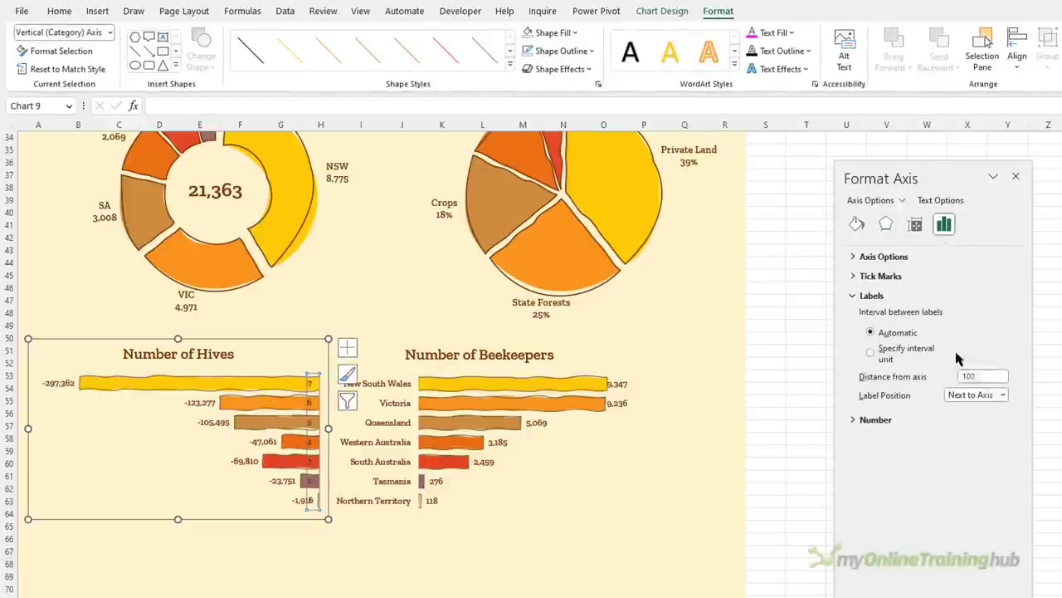
left_click(1000, 395)
left_click(967, 447)
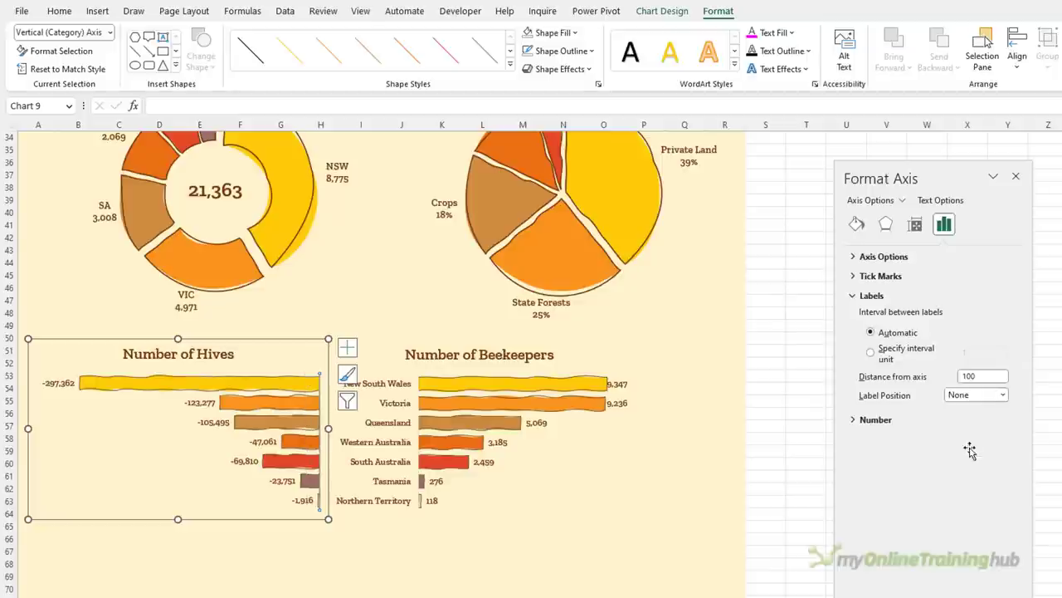
Step: Format the Number of Hives chart's data labels with the custom number format #,##0;#,##0
left_click(263, 442)
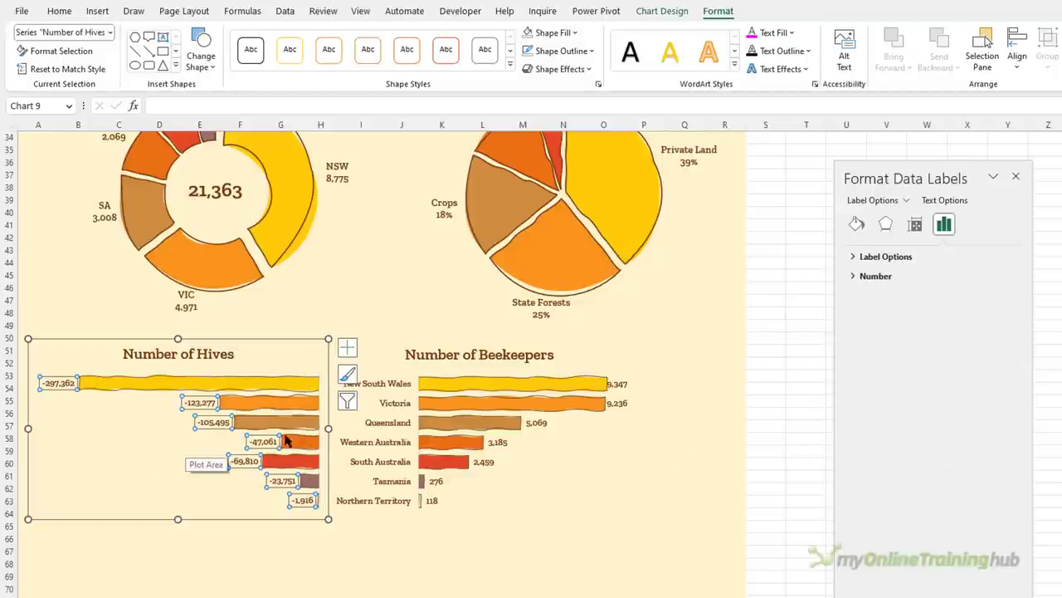
left_click(858, 280)
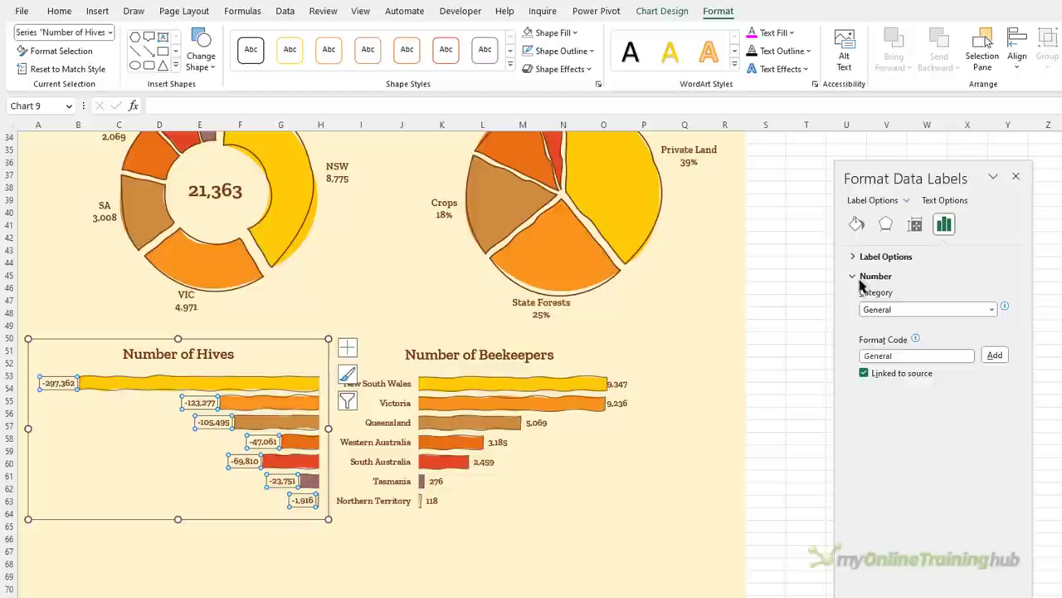
left_click(996, 308)
left_click(899, 467)
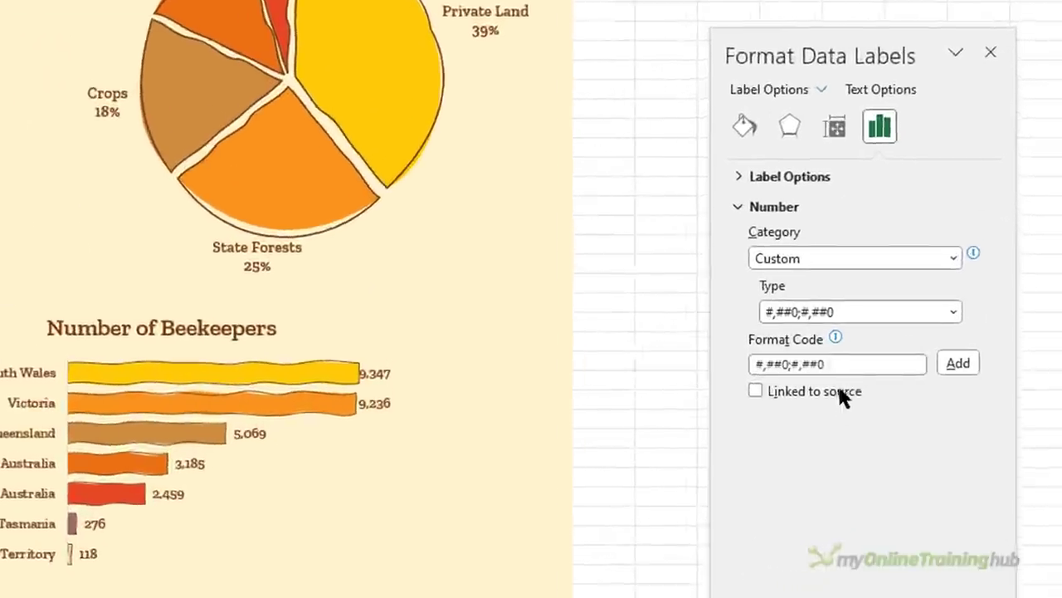
left_click(848, 310)
left_click(847, 324)
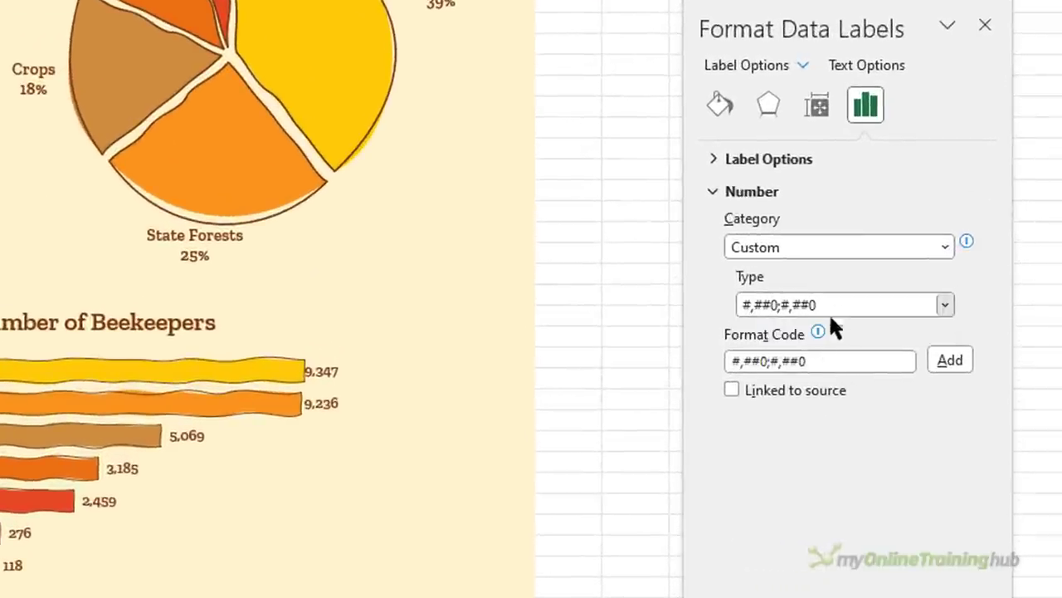
left_click(817, 359)
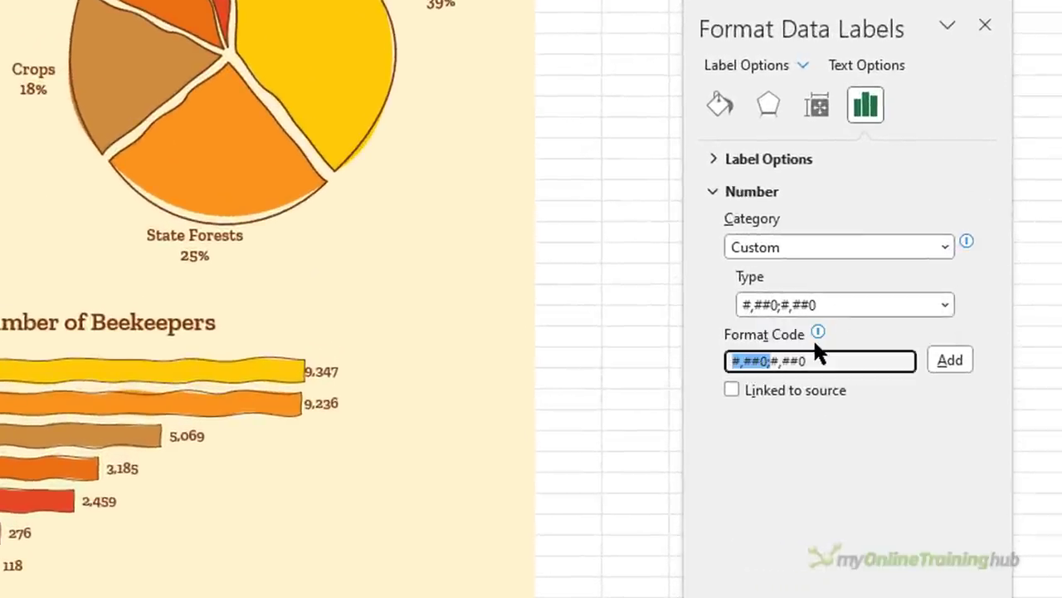
left_click_drag(732, 362, 842, 359)
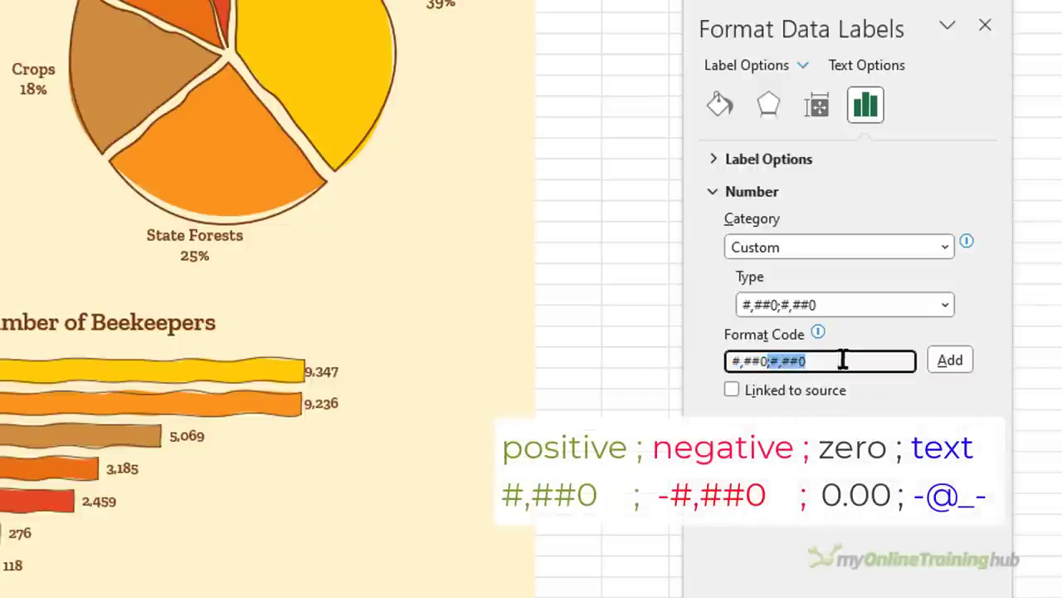
left_click(822, 363)
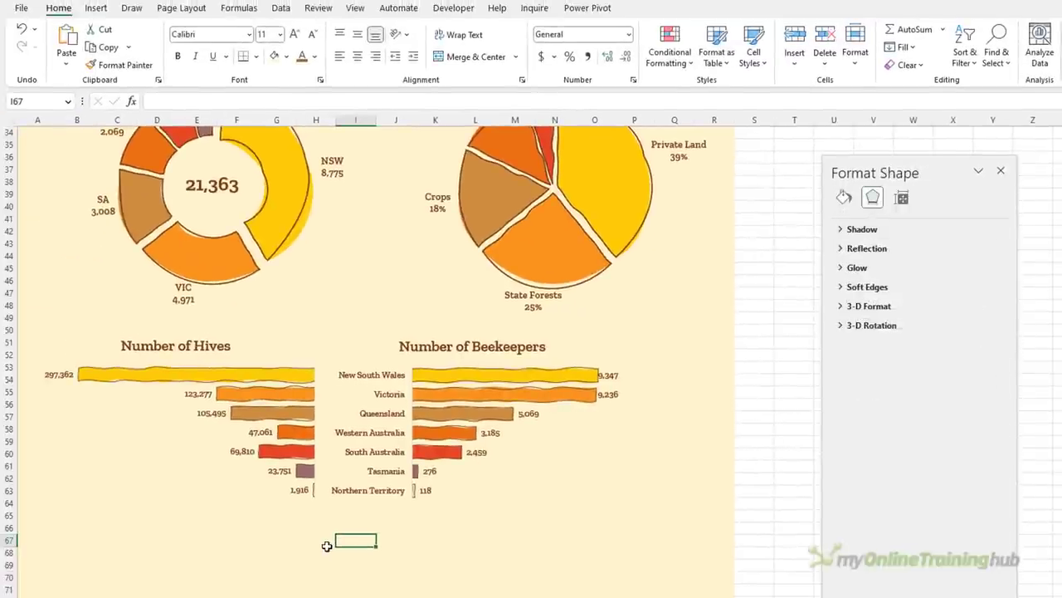
left_click(327, 545)
Step: Widen the Number of Beekeepers chart to about column Q and stretch both bar charts down to about row 68
left_click(622, 429)
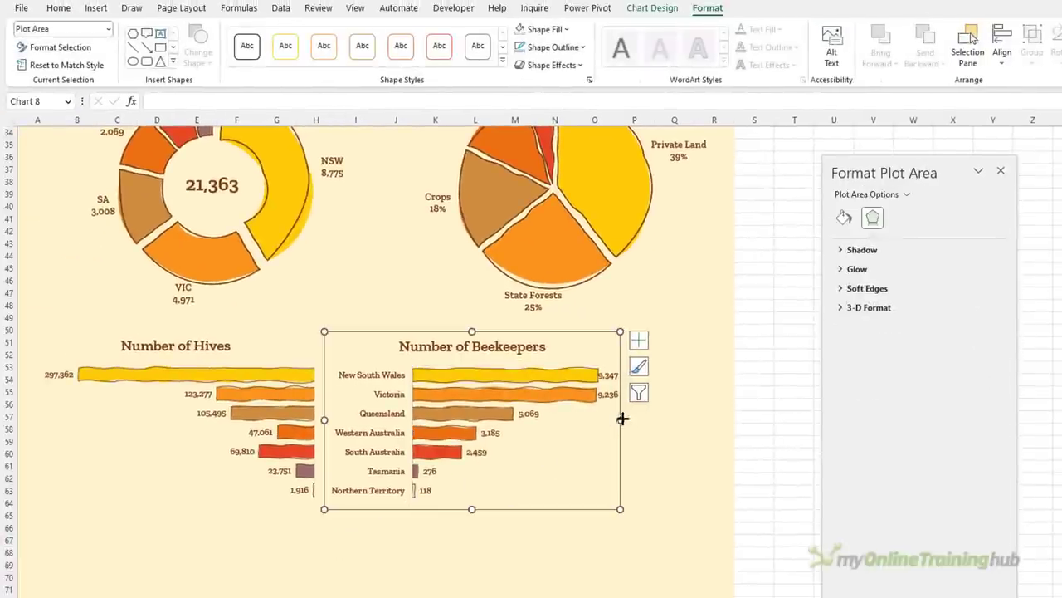
left_click_drag(622, 417, 677, 419)
left_click(678, 418)
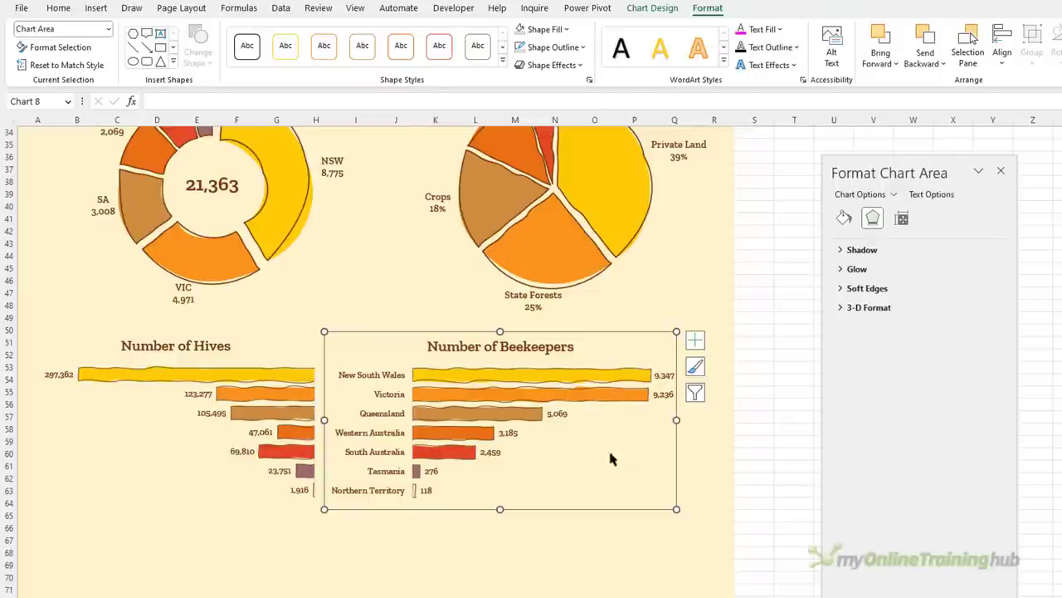
left_click(539, 495, "ctrl")
left_click_drag(498, 515, 489, 565)
key("Escape")
Step: Insert a clustered column chart from A35:C47 on the Data sheet and place it just above the Beekeeper Clubs & Members table
scroll(489, 569, "down", 4)
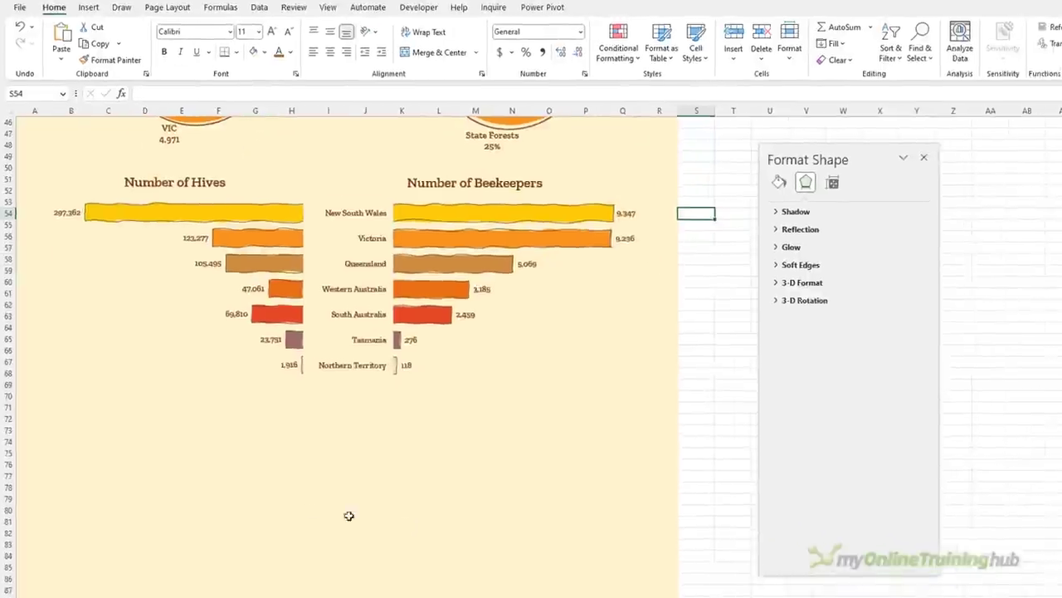
left_click(125, 464)
left_click(138, 587)
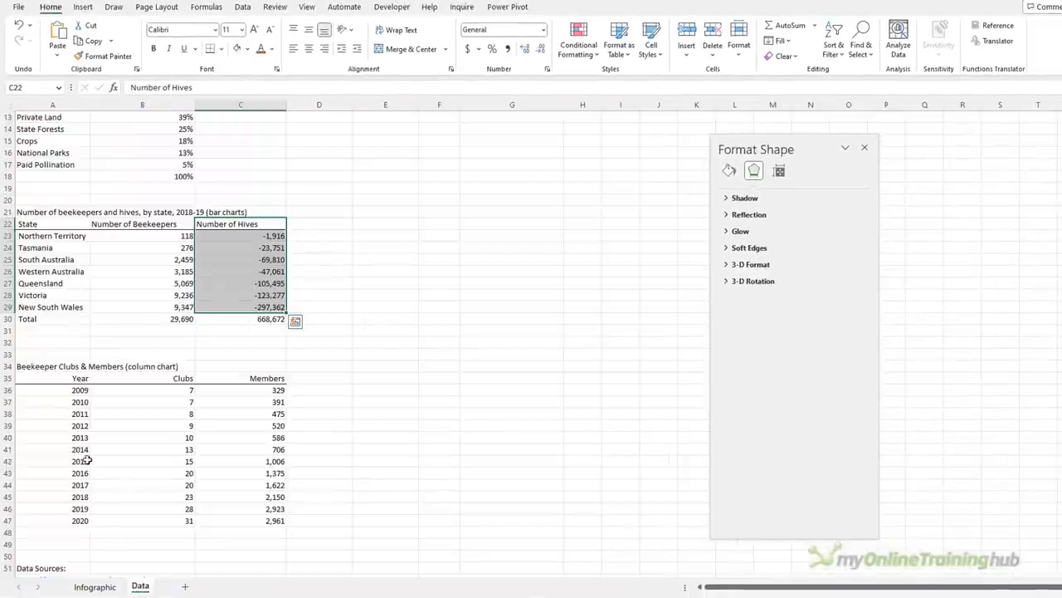
left_click_drag(58, 377, 283, 521)
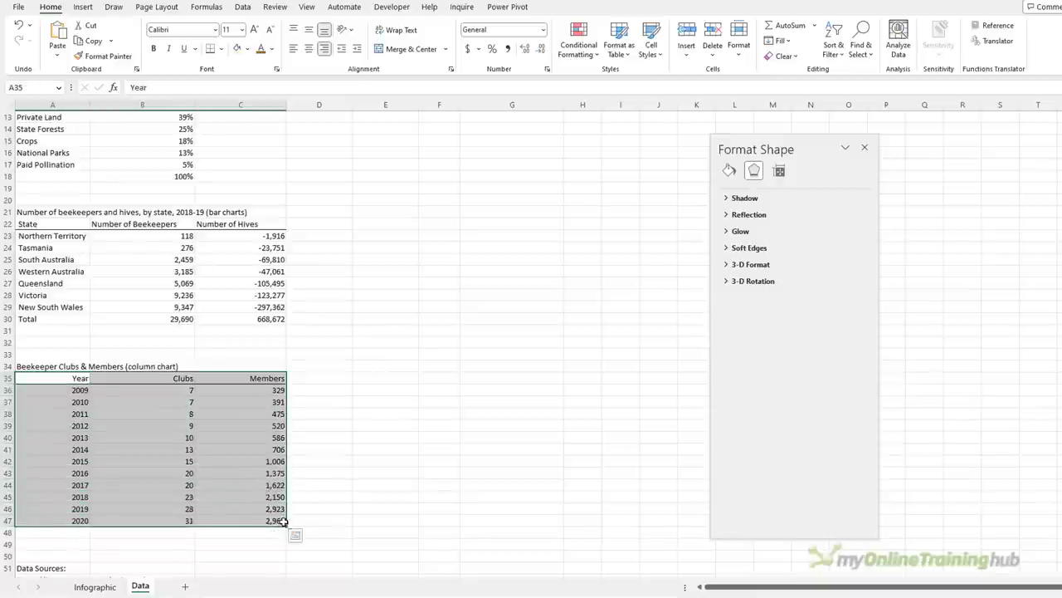
left_click(82, 7)
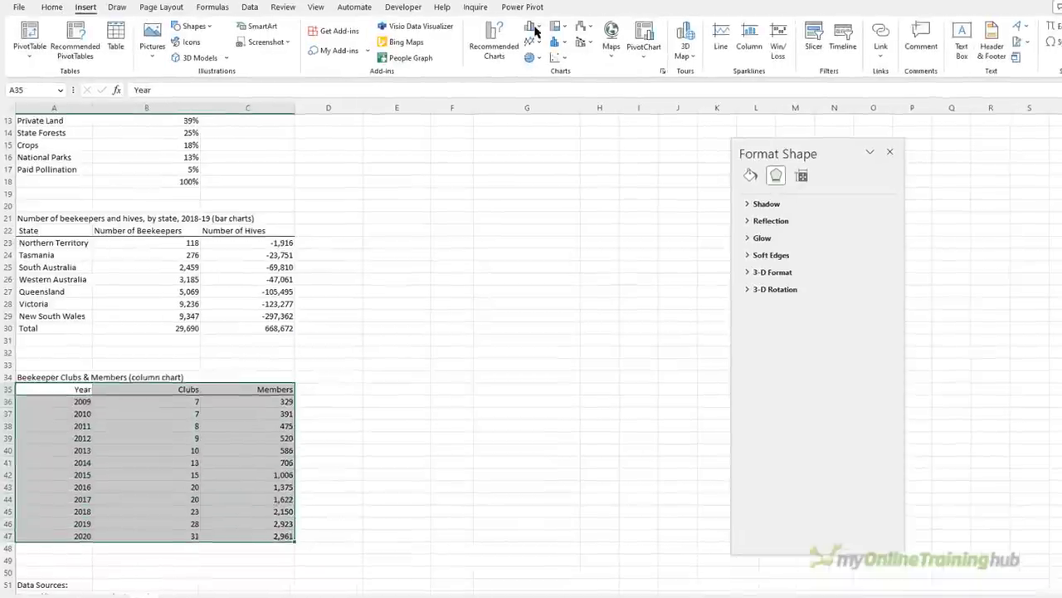
left_click(519, 26)
left_click(526, 61)
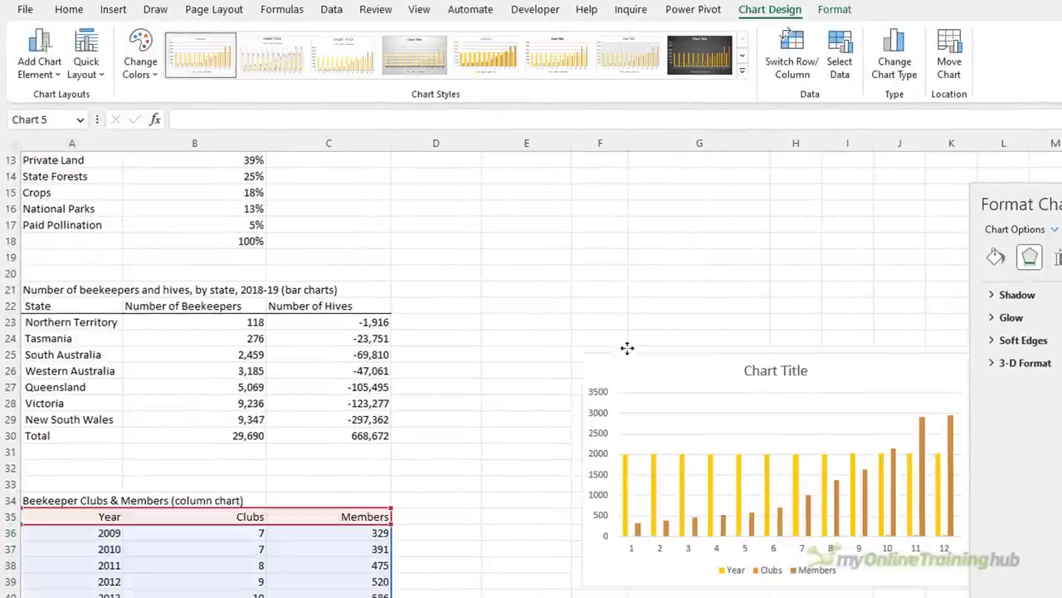
left_click_drag(626, 349, 282, 233)
Step: Remove the Year series from the new chart's data source and set the horizontal axis labels to Data!$A$36:$A$47
left_click(286, 374)
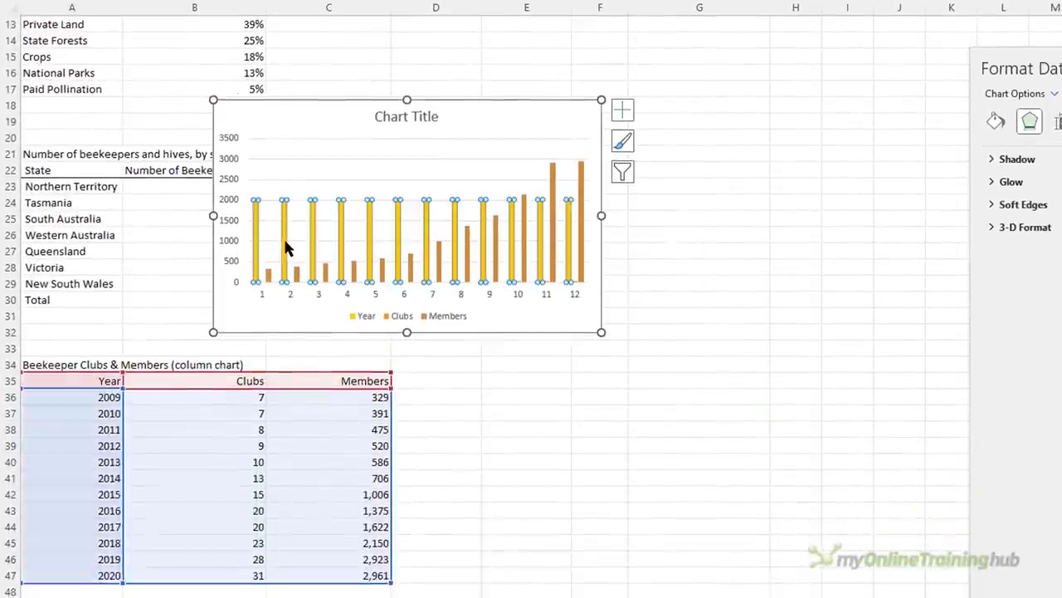
right_click(291, 231)
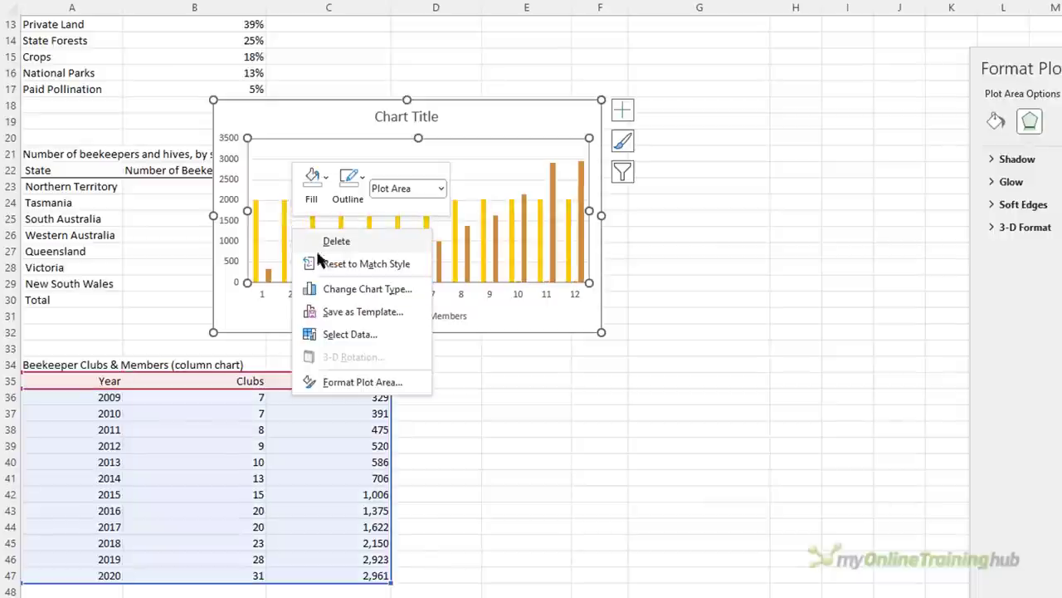
left_click(397, 333)
left_click(110, 338)
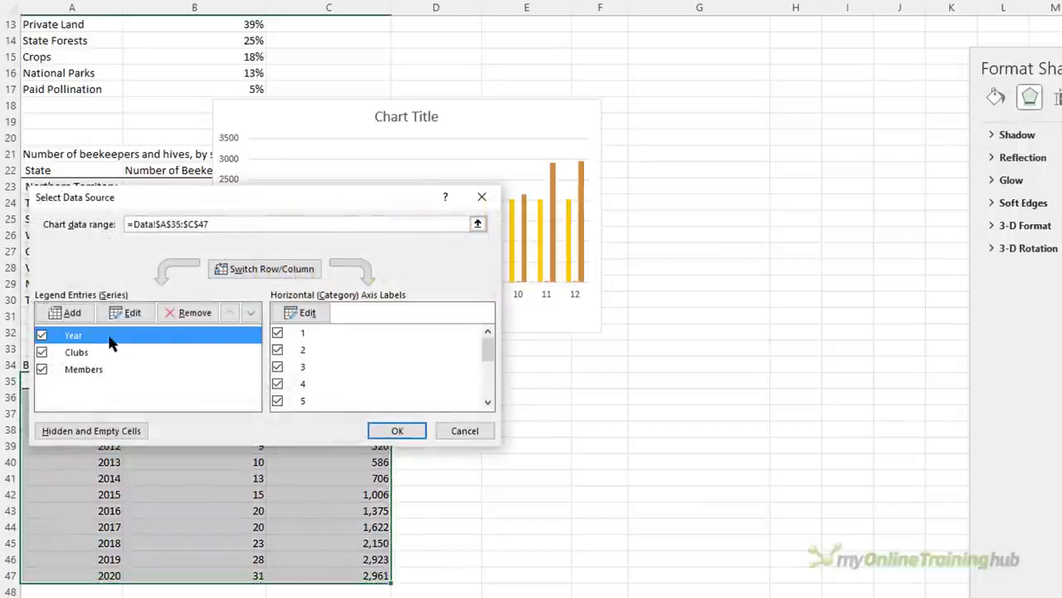
left_click(175, 313)
left_click(299, 312)
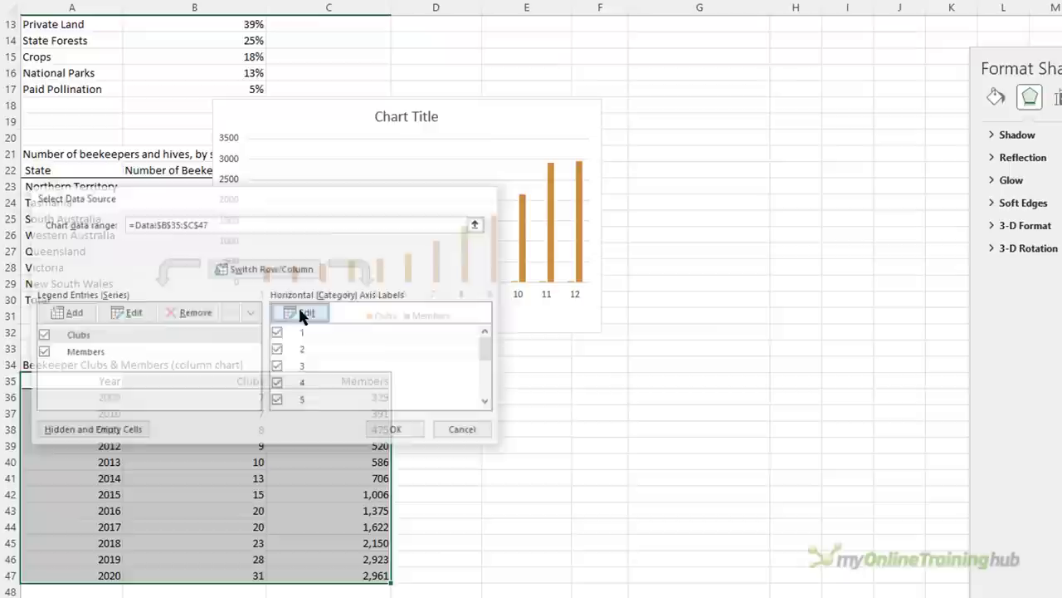
left_click_drag(82, 390, 79, 573)
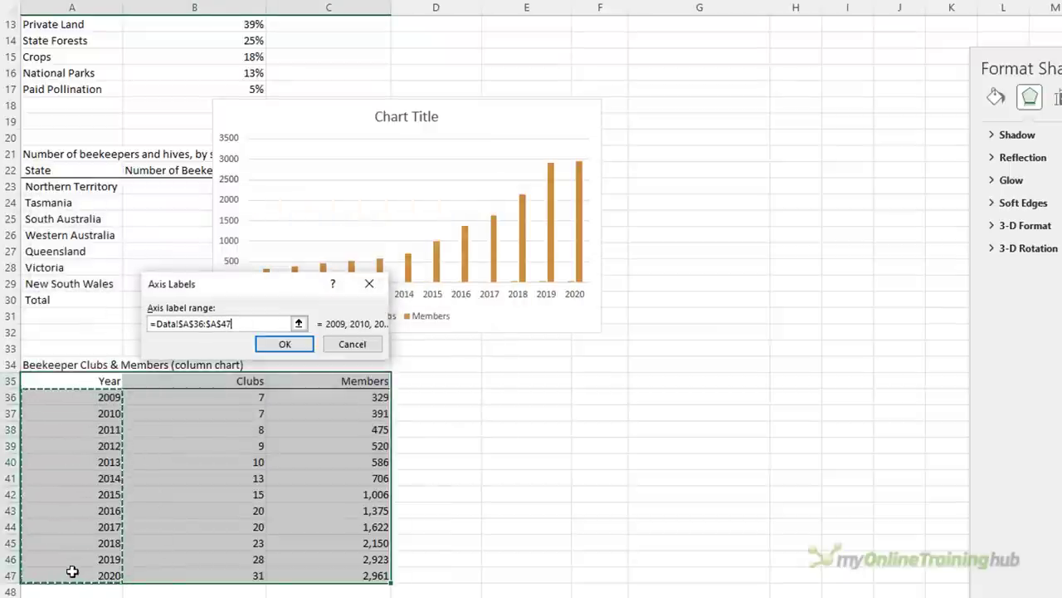
left_click(292, 343)
left_click(396, 431)
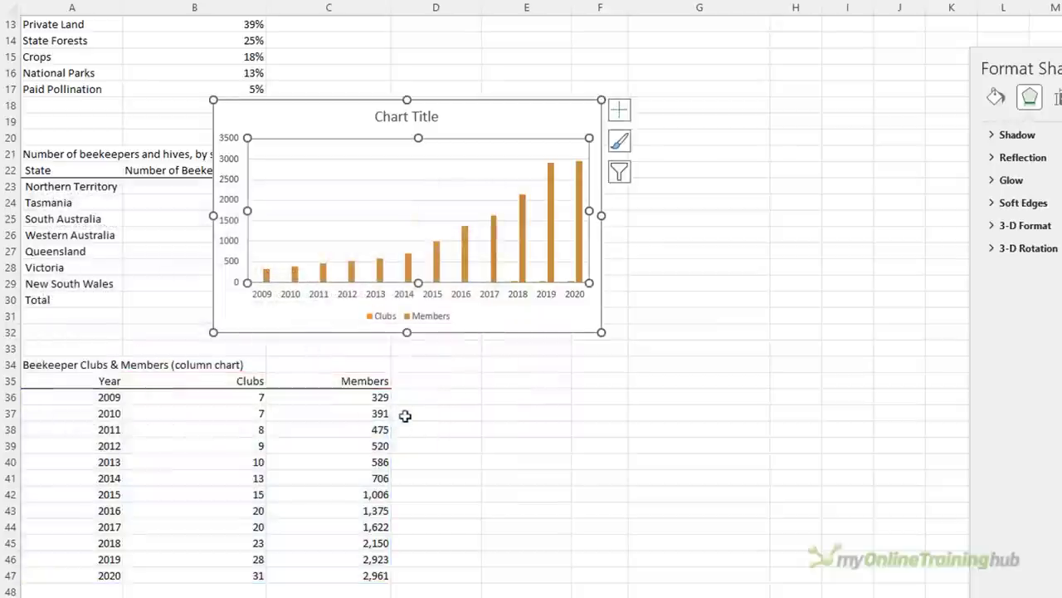
Step: Remove the gridlines from the clubs and members chart and place its legend at the top
left_click(616, 116)
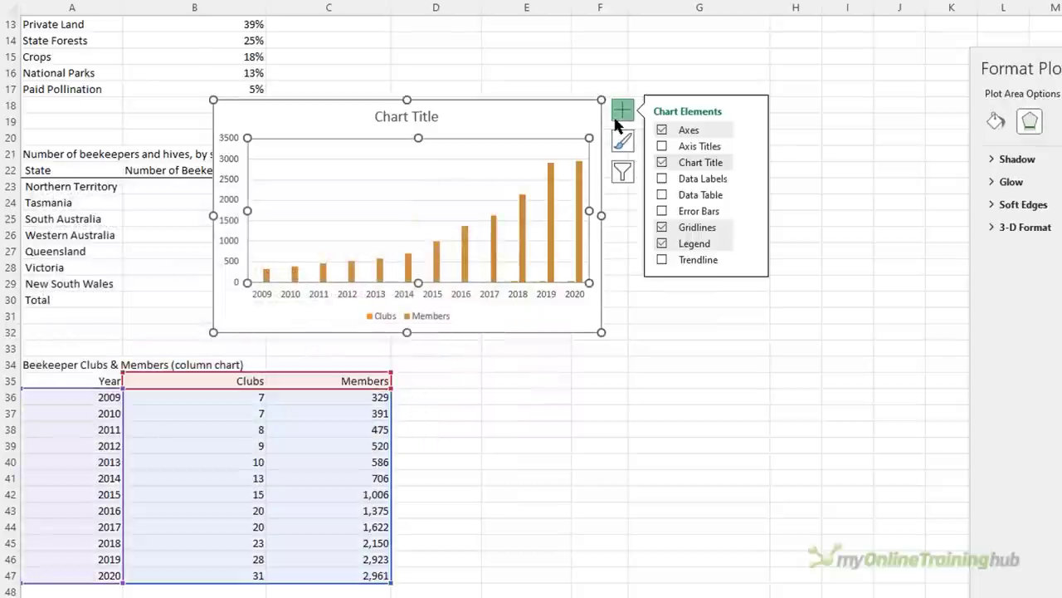
left_click(662, 228)
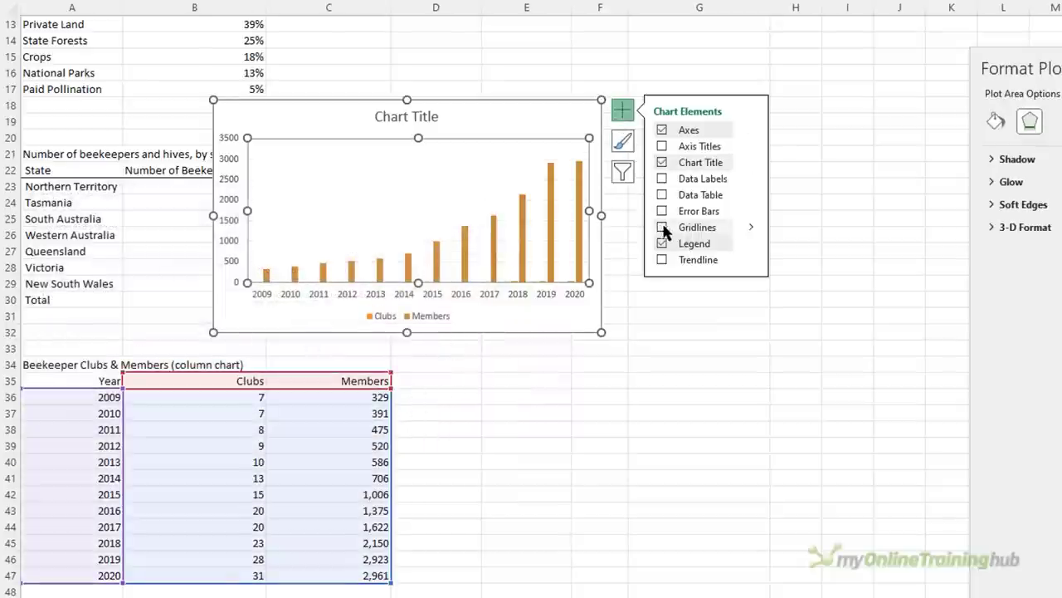
left_click(751, 244)
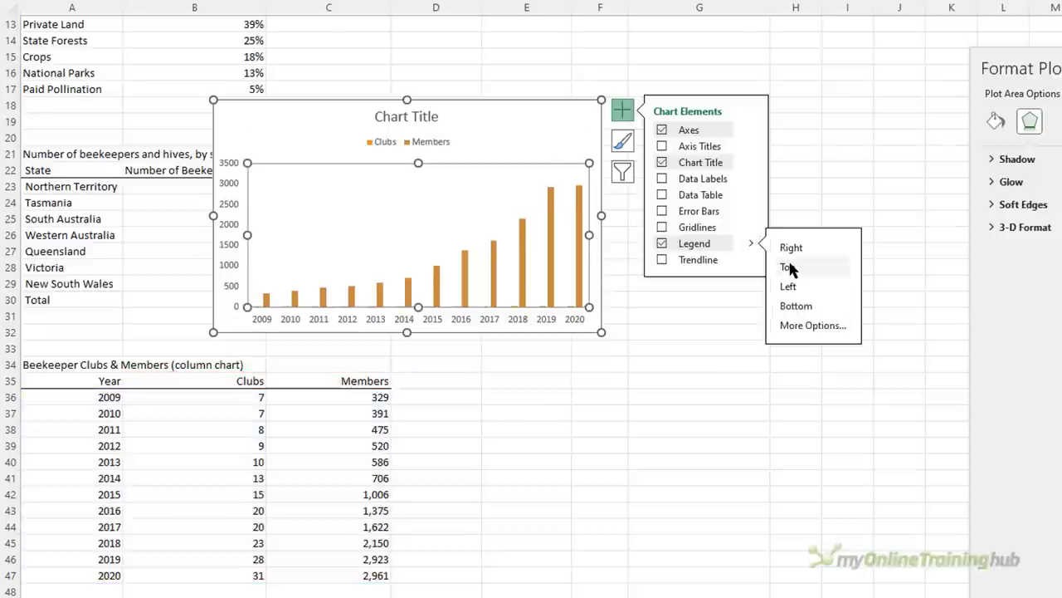
left_click(790, 267)
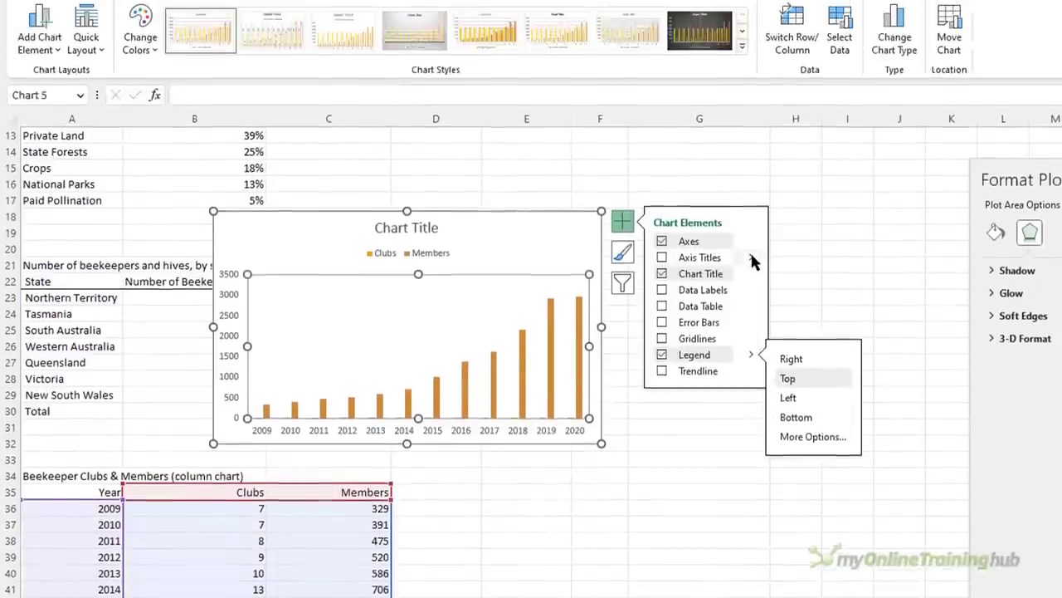
left_click(751, 146)
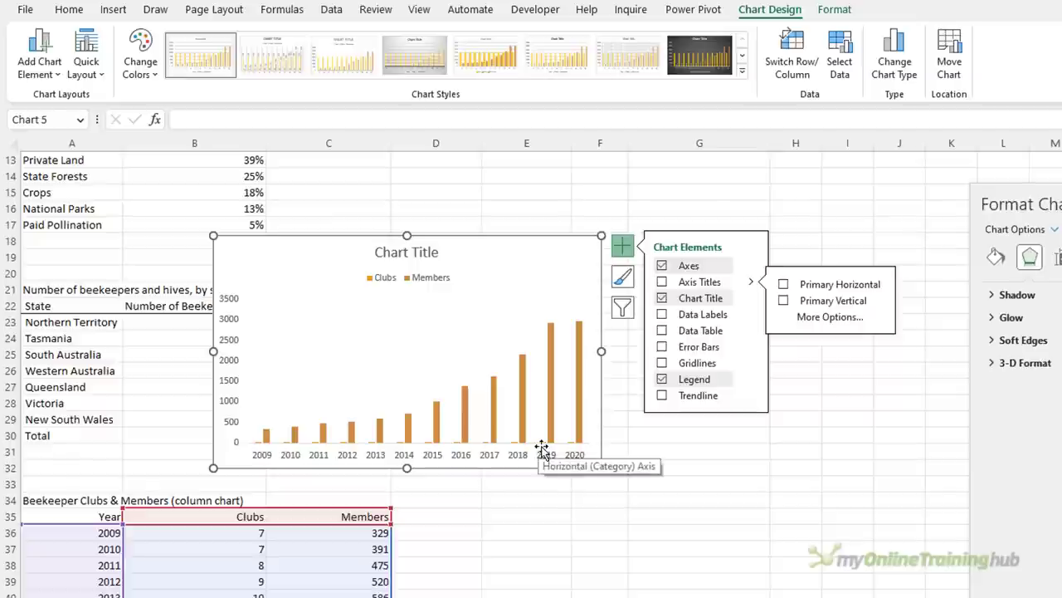
Step: Change the chart to a combo with Clubs as clustered columns and Members as a line on the secondary axis
left_click(889, 77)
left_click(575, 575)
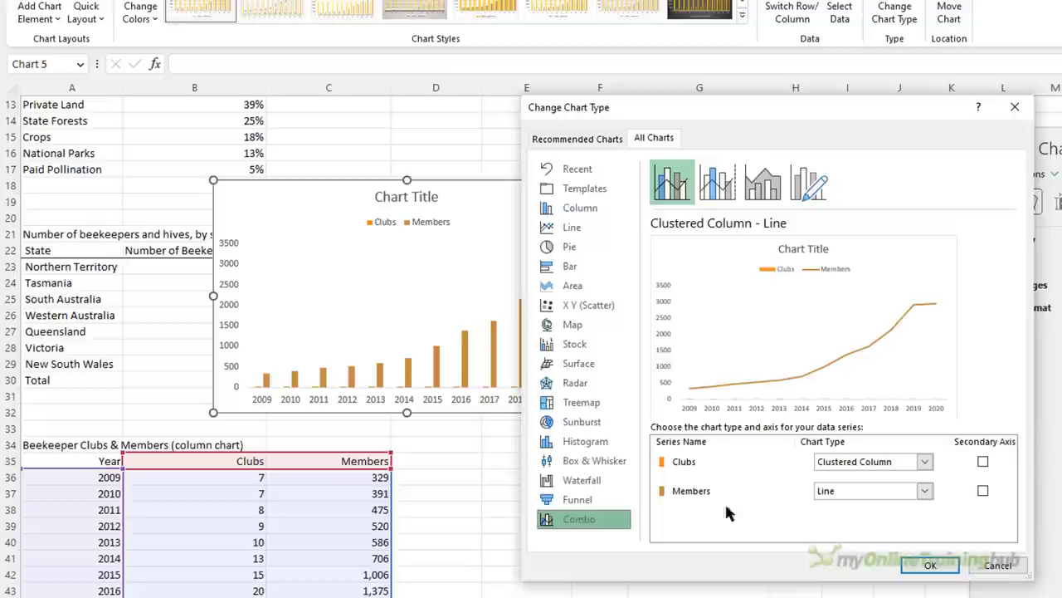
left_click(983, 491)
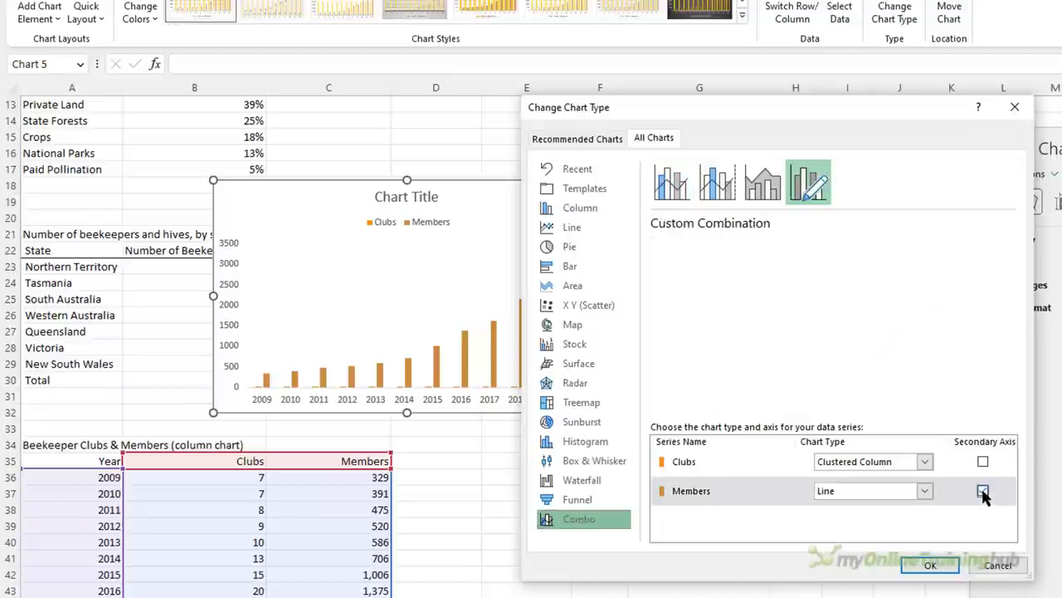
left_click(930, 565)
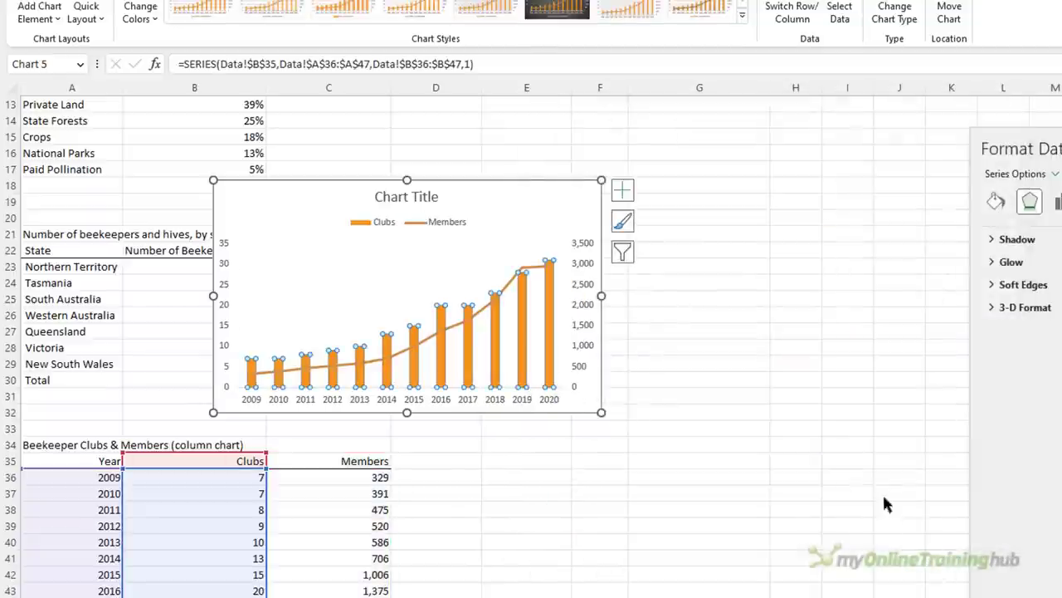
Step: Add data labels to the Clubs columns and position them at Inside Base
left_click(622, 191)
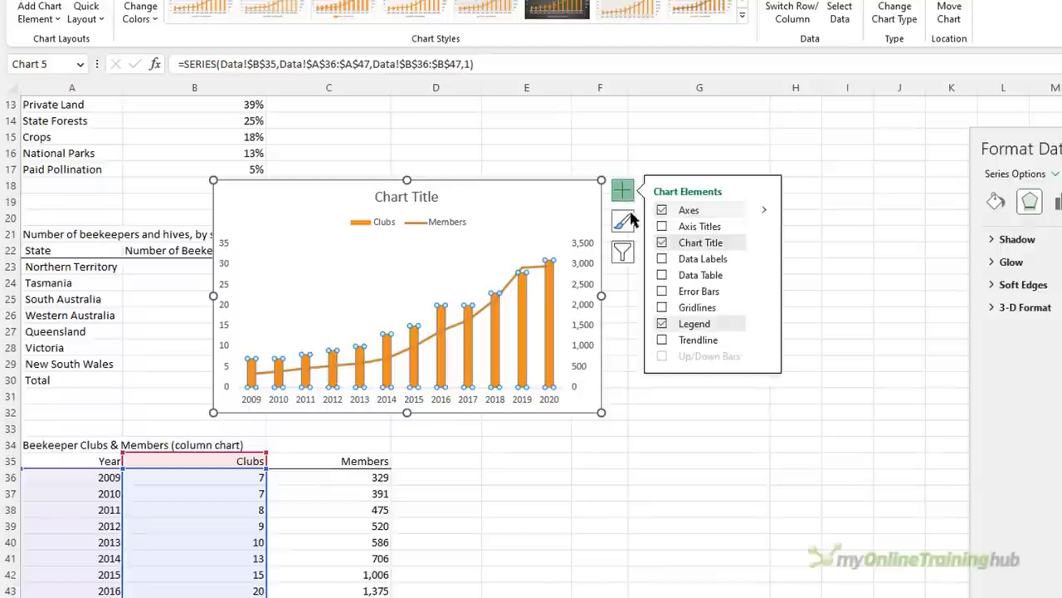
left_click(662, 259)
left_click(764, 259)
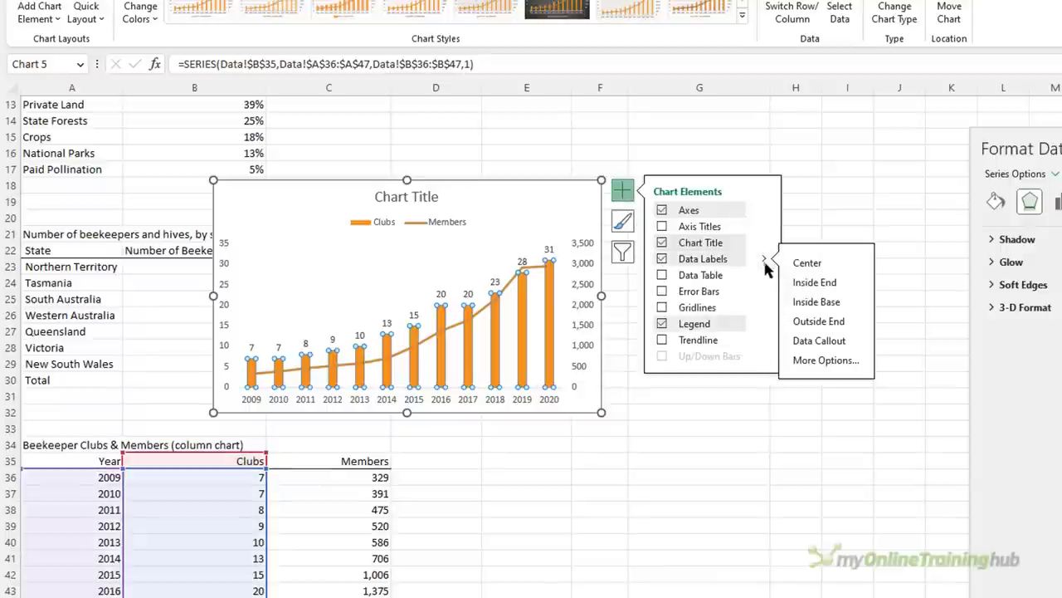
left_click(794, 302)
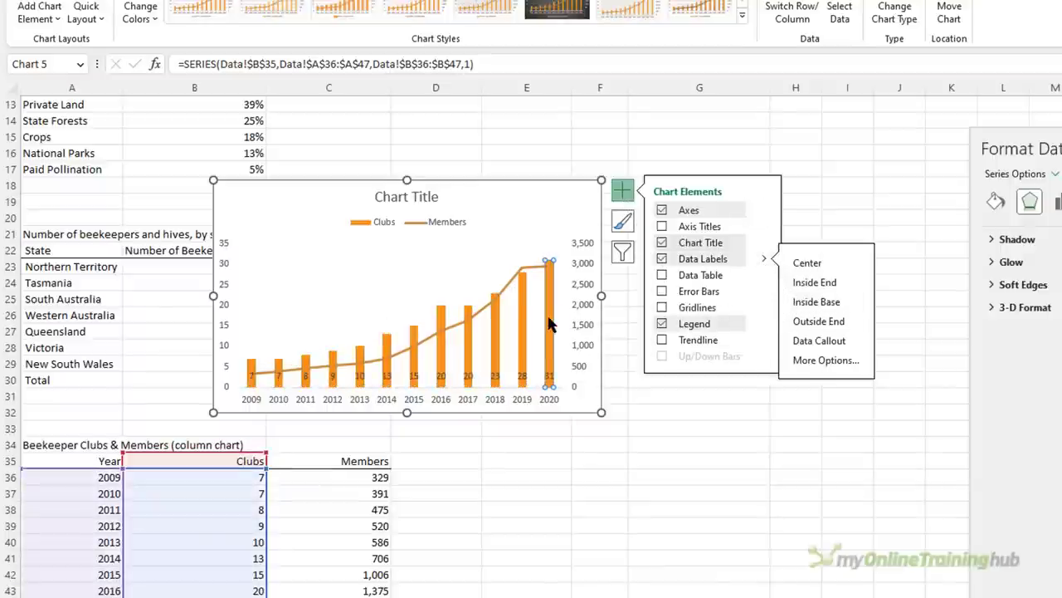
Step: Set the Clubs column series' gap width to 50%
left_click(516, 271)
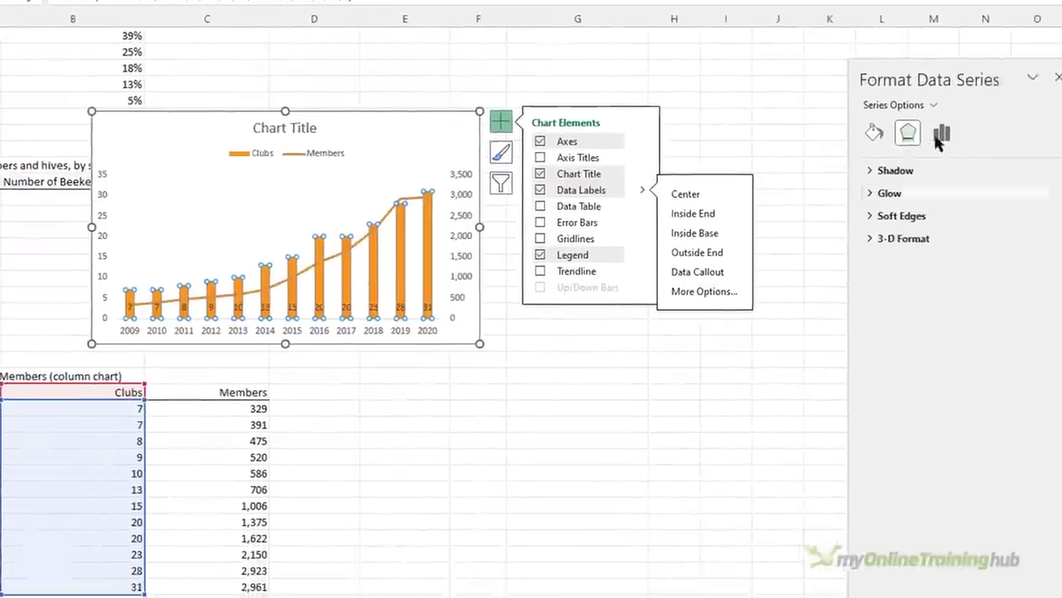
left_click(940, 136)
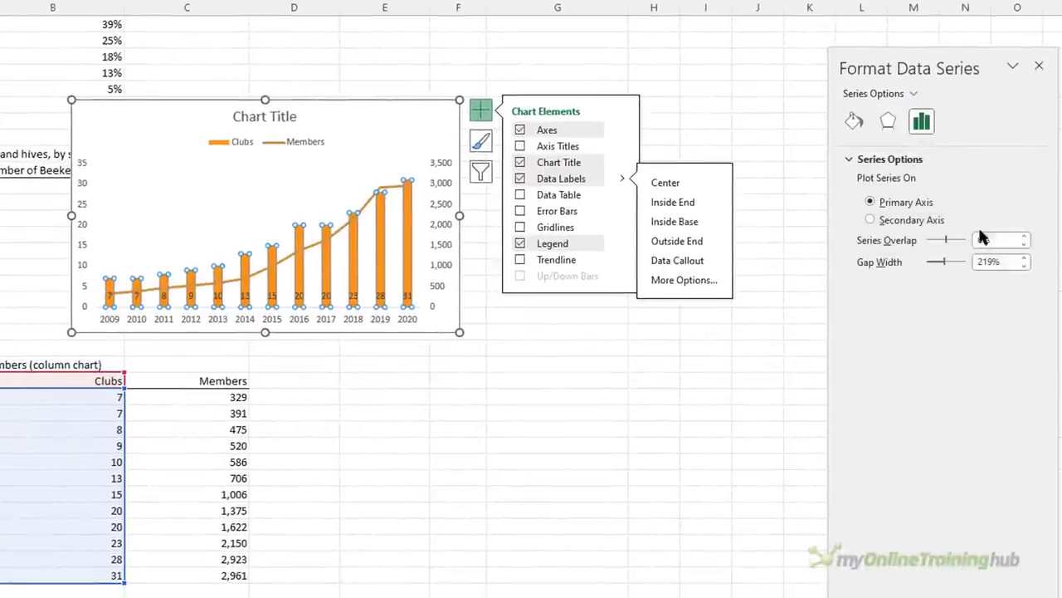
triple_click(995, 262)
key("BackSpace")
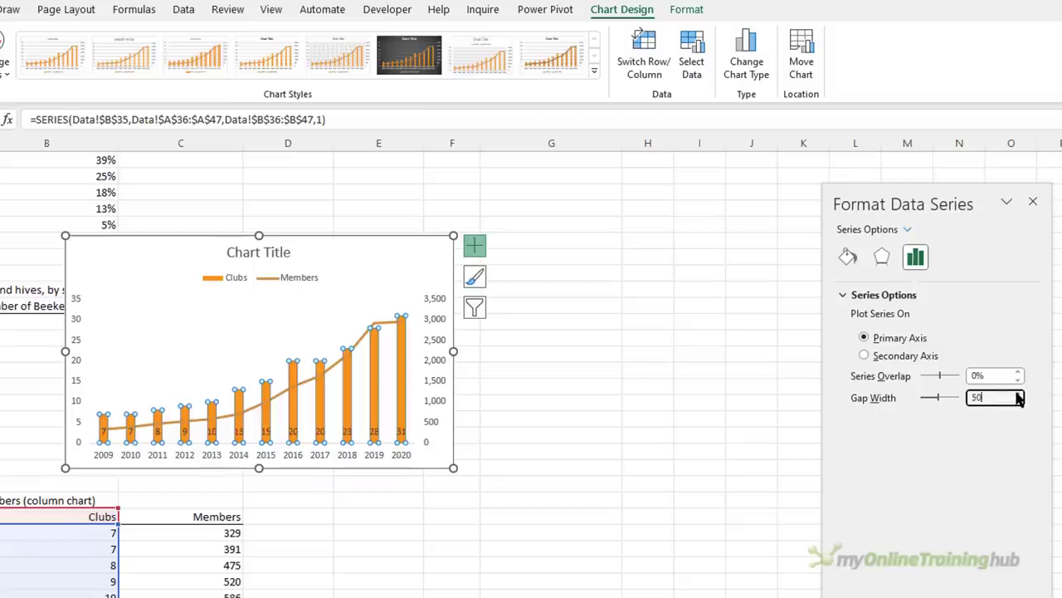
key("Return")
Step: Hide the primary vertical axis of the clubs chart by setting its label position to None and its line to No line
left_click(81, 195)
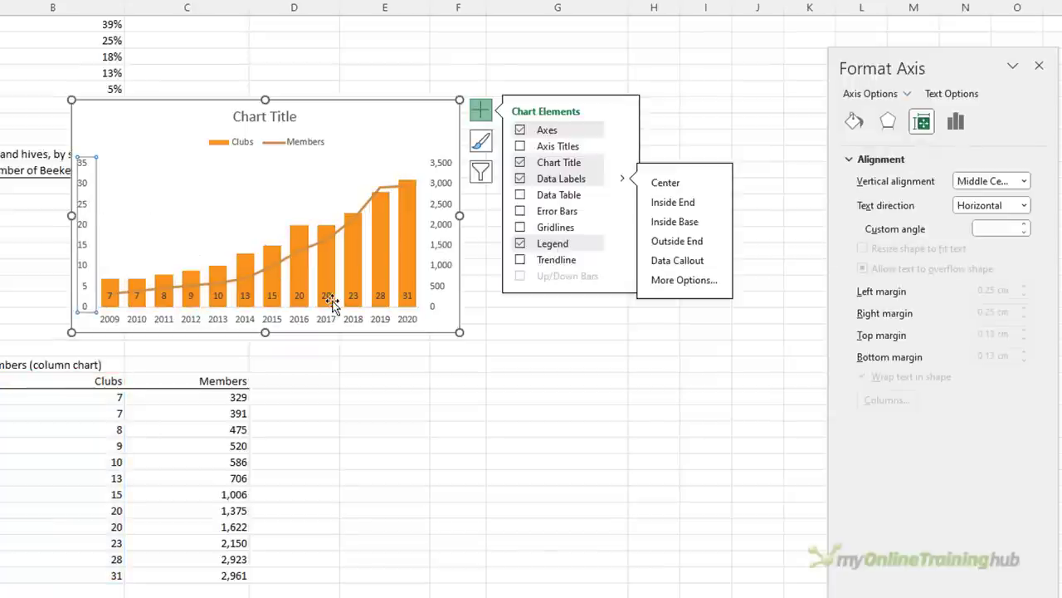
left_click(957, 123)
left_click(871, 555)
left_click(1006, 514)
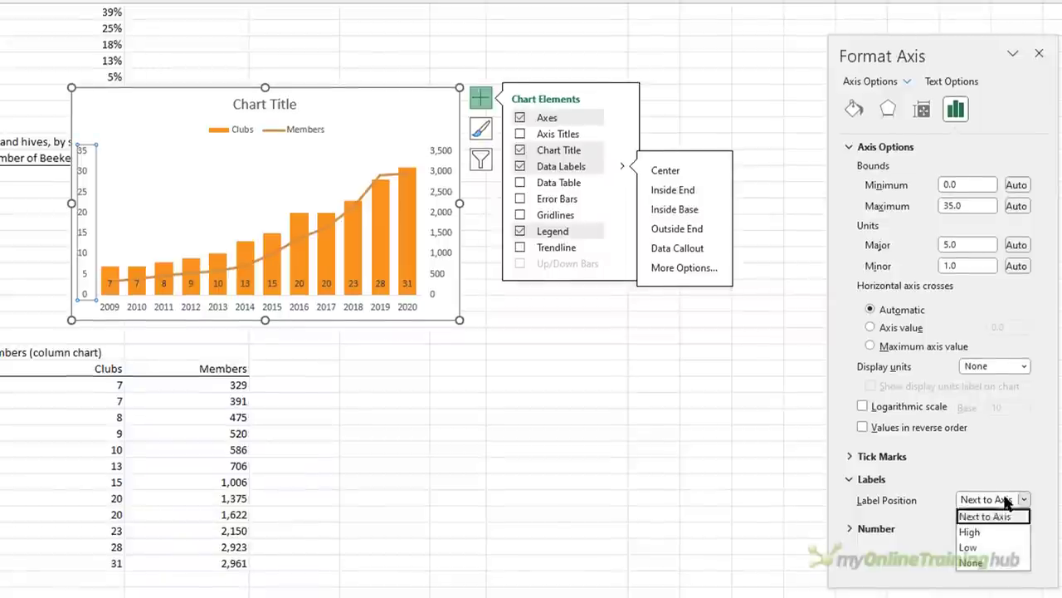
left_click(988, 562)
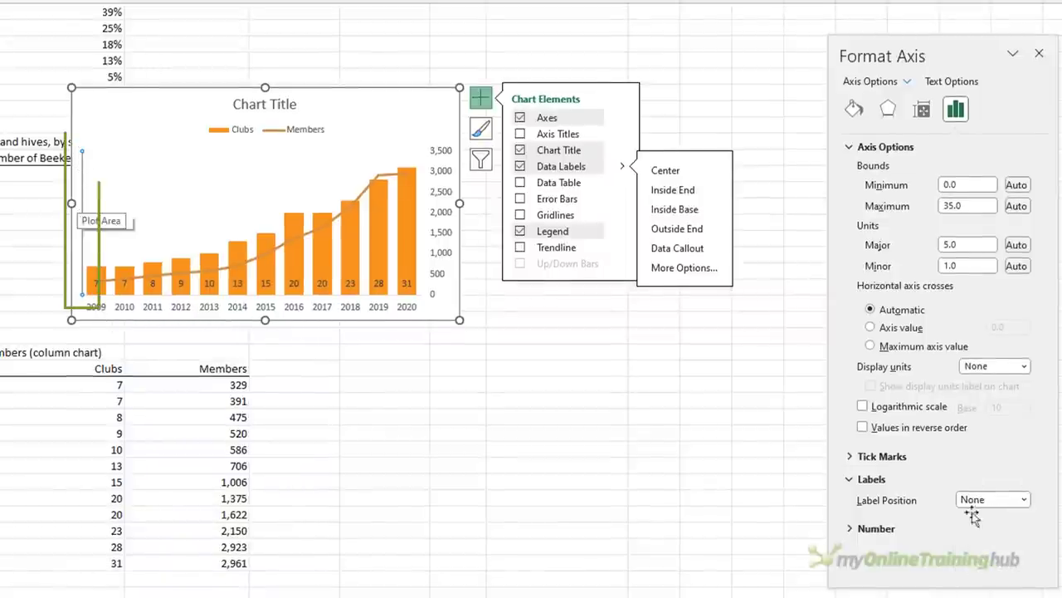
left_click(854, 109)
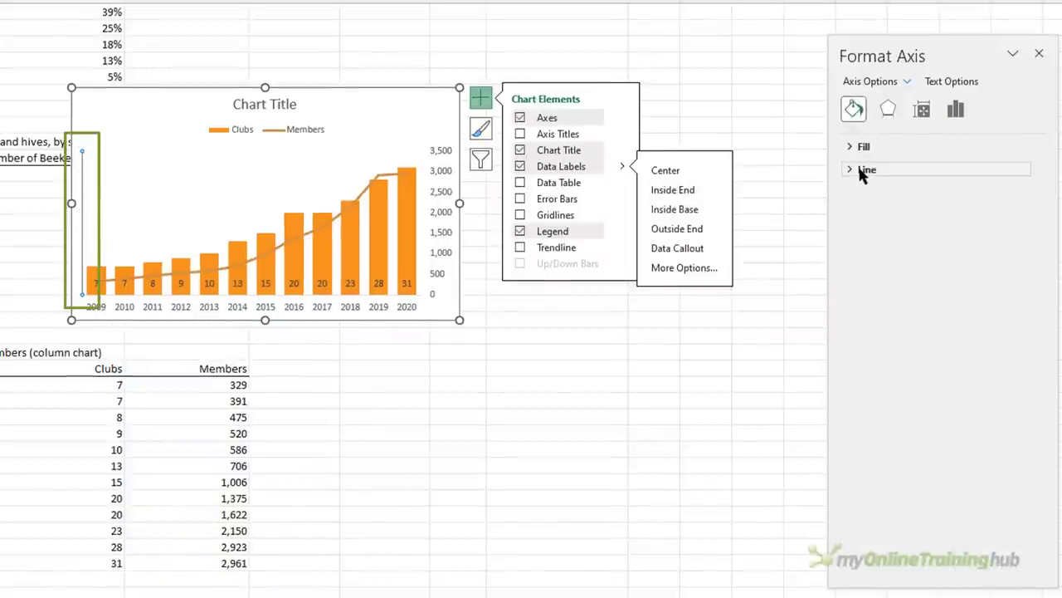
left_click(863, 170)
left_click(862, 194)
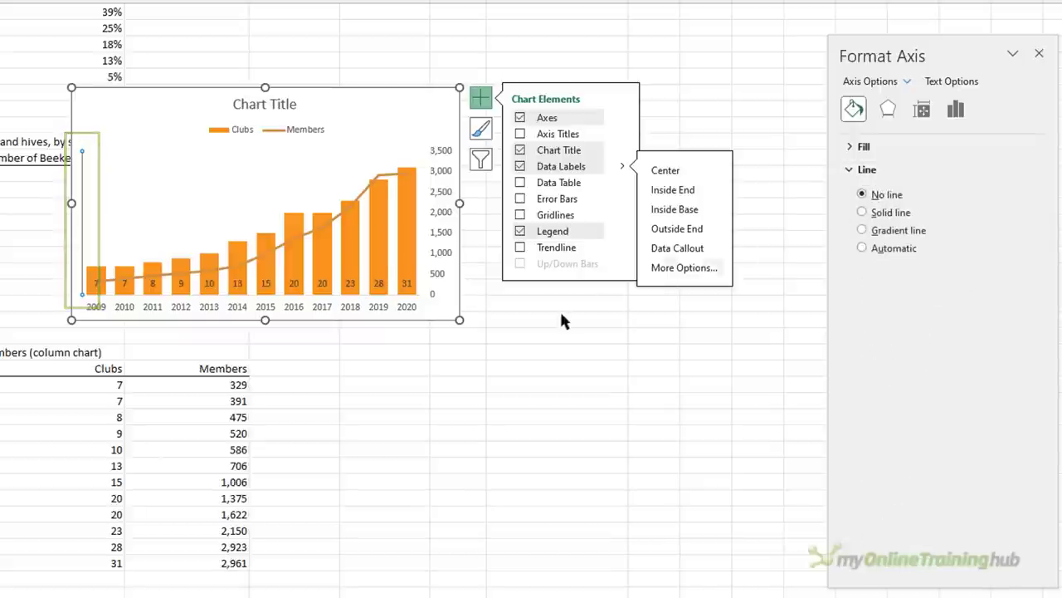
Step: Widen the chart to about column H and move its legend to the upper-right corner of the chart
left_click(561, 314)
left_click(462, 147)
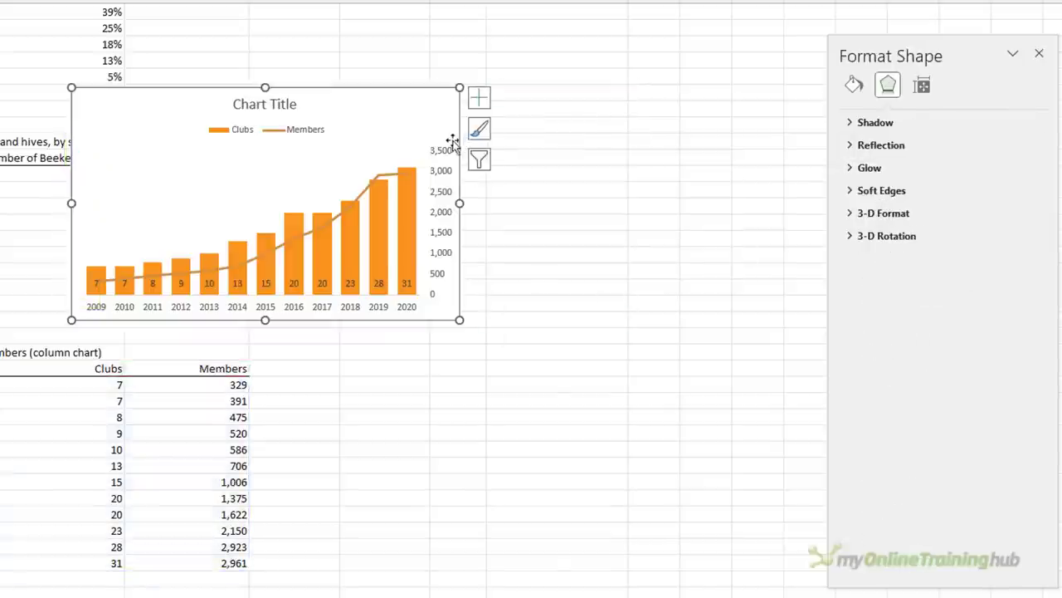
left_click_drag(460, 204, 712, 224)
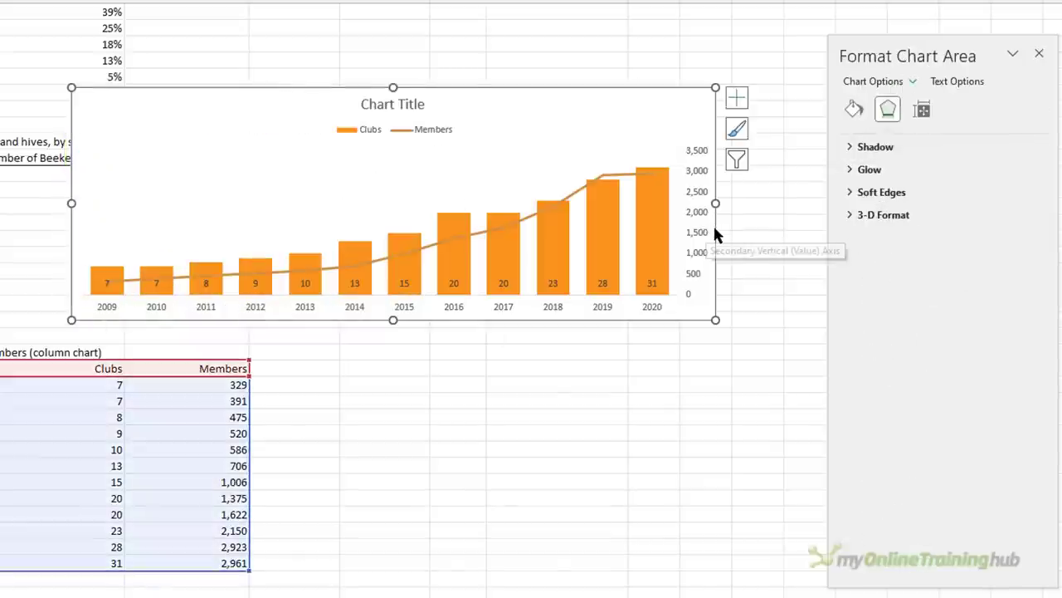
left_click(448, 133)
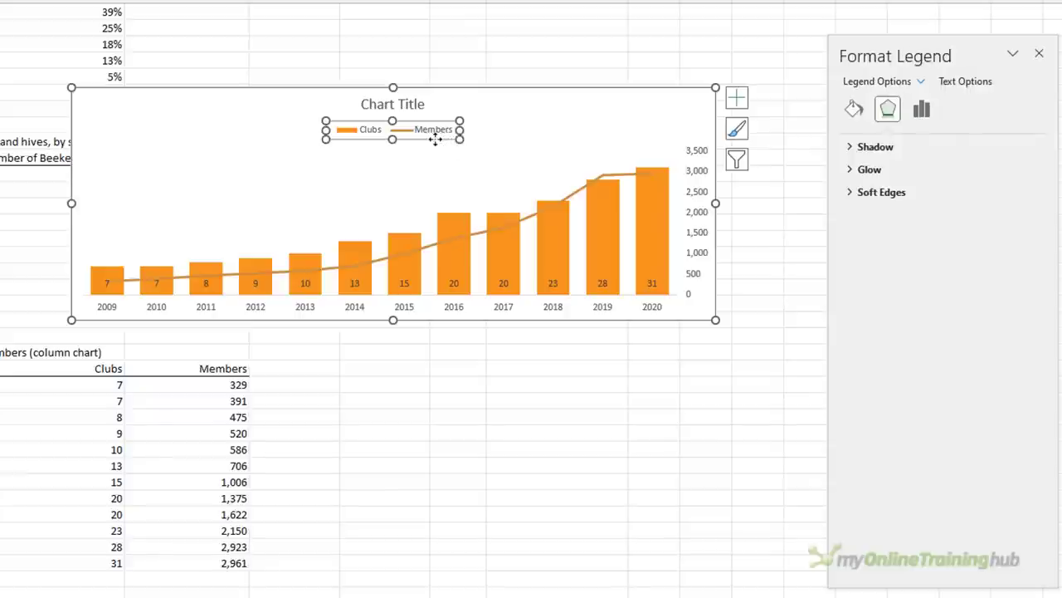
left_click_drag(437, 137, 674, 112)
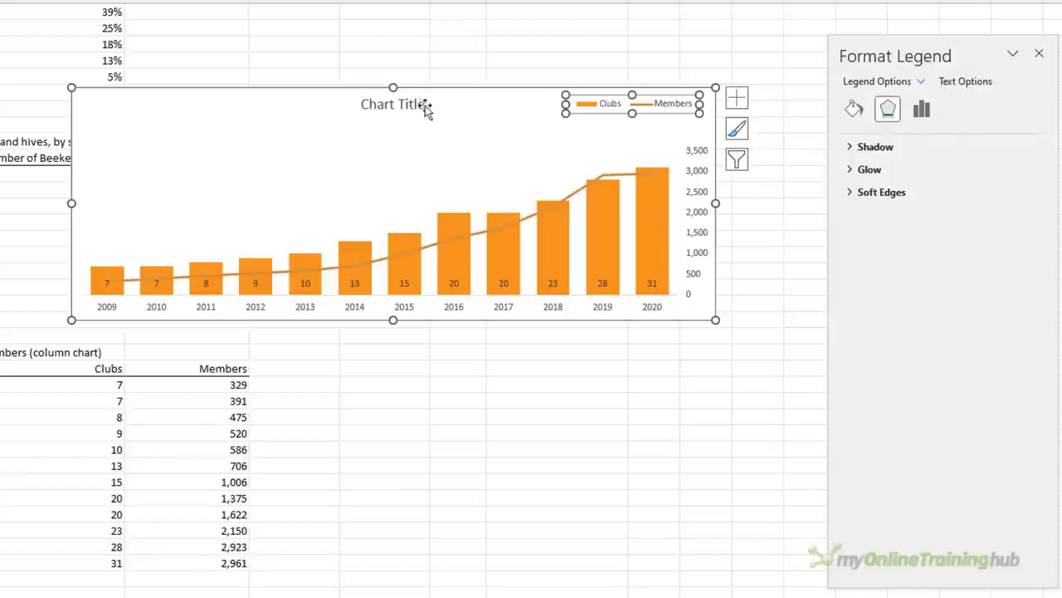
Step: Move the chart title to the chart's upper-left corner and change its text to "NSW Amateur Beekeepers Clubs and Members"
left_click(394, 103)
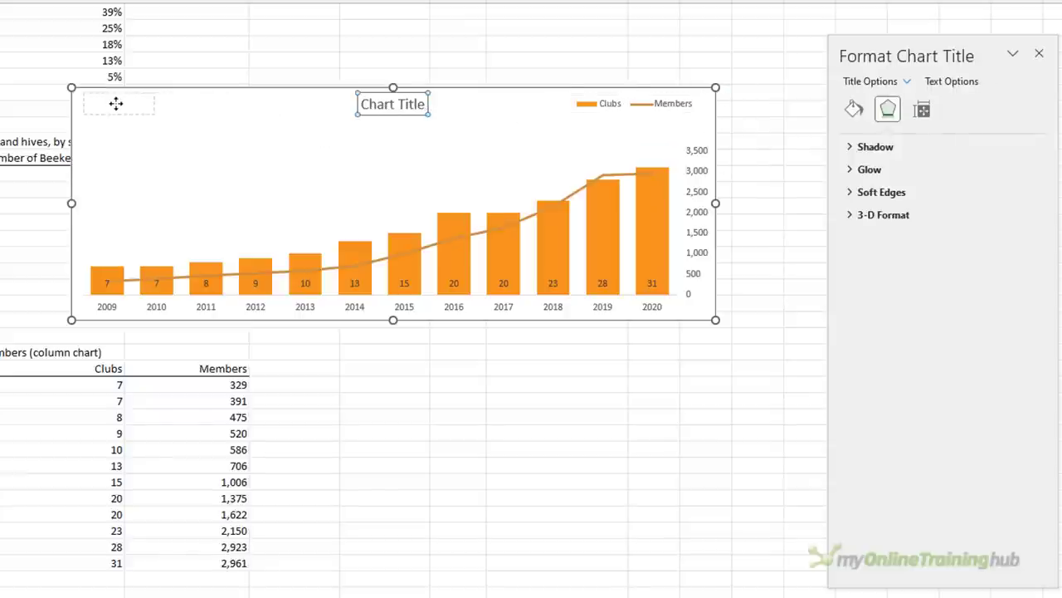
left_click_drag(115, 102, 86, 103)
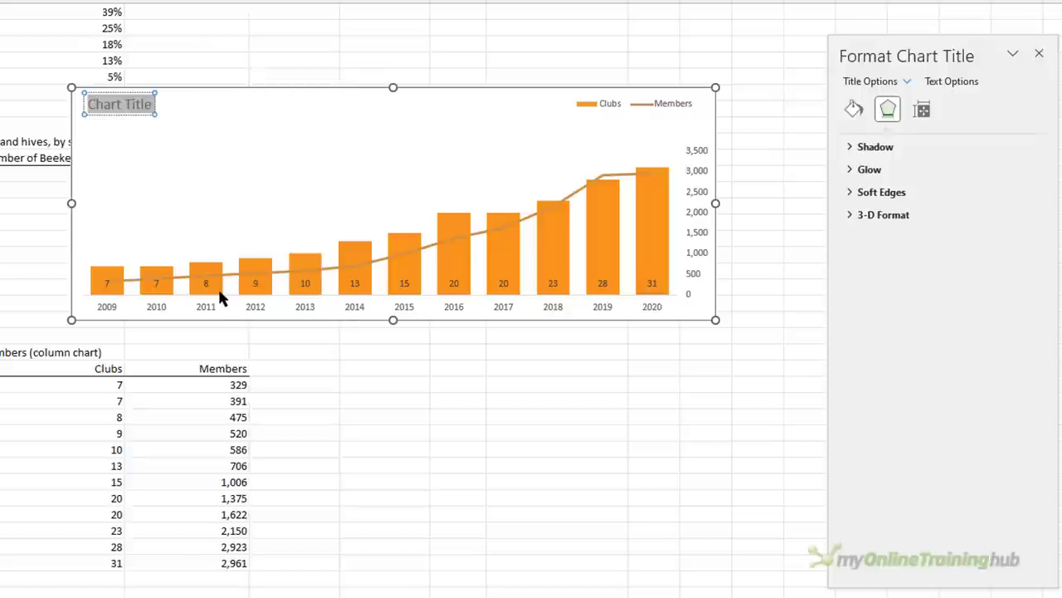
type("NSW Amateur")
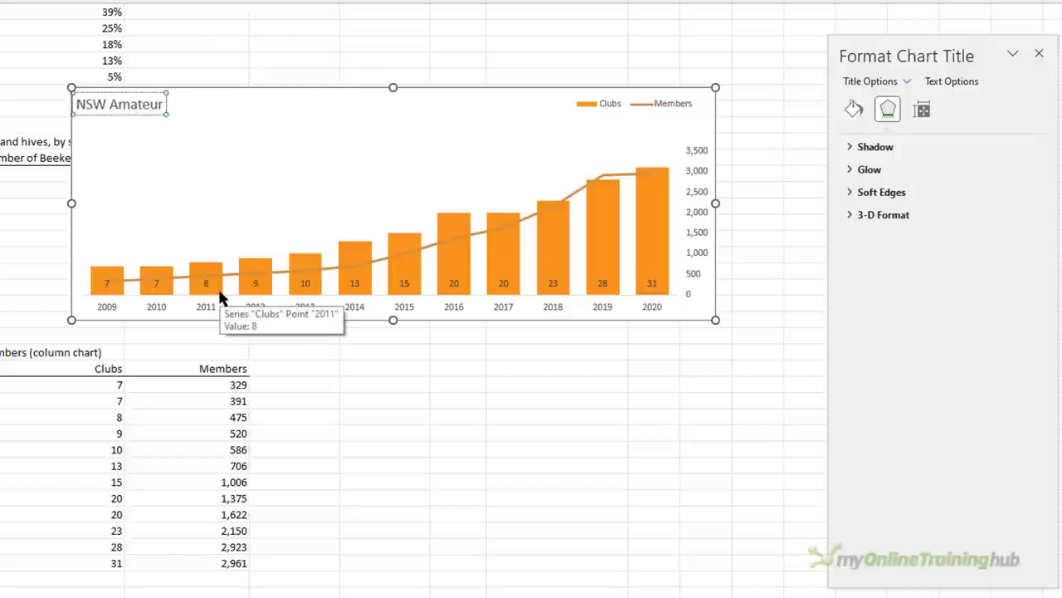
type(" Beekeepers Clubs and M")
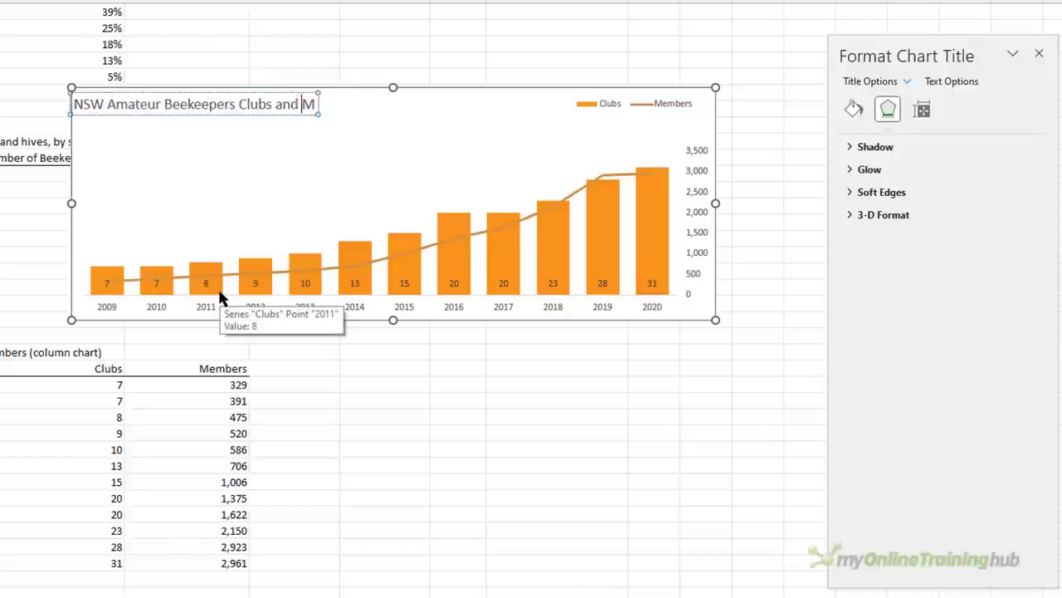
type("embers")
Step: Fill the Clubs column series with the golden yellow theme colour
left_click(355, 257)
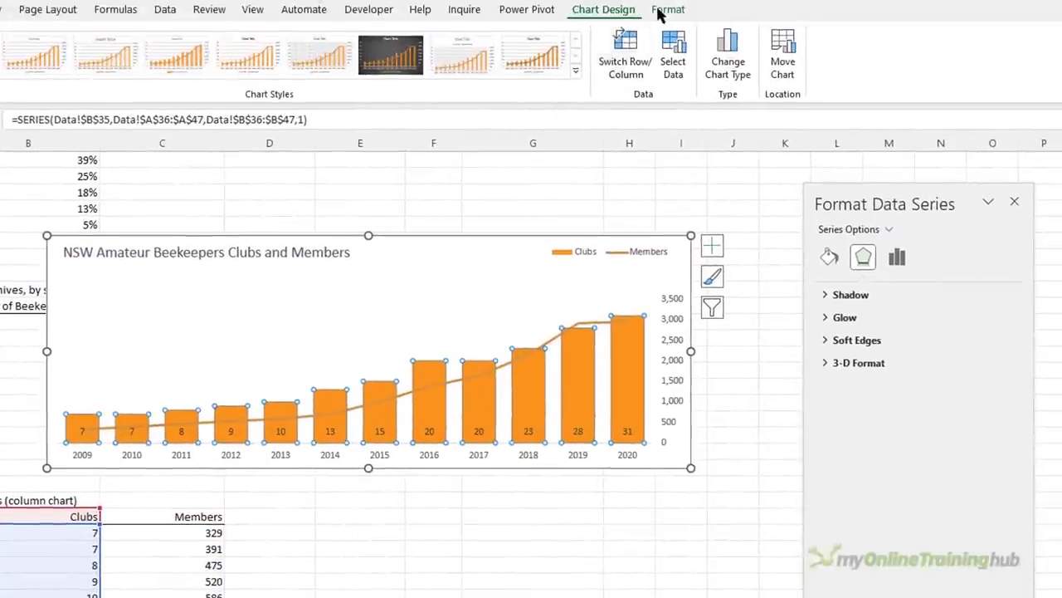
left_click(664, 8)
left_click(503, 37)
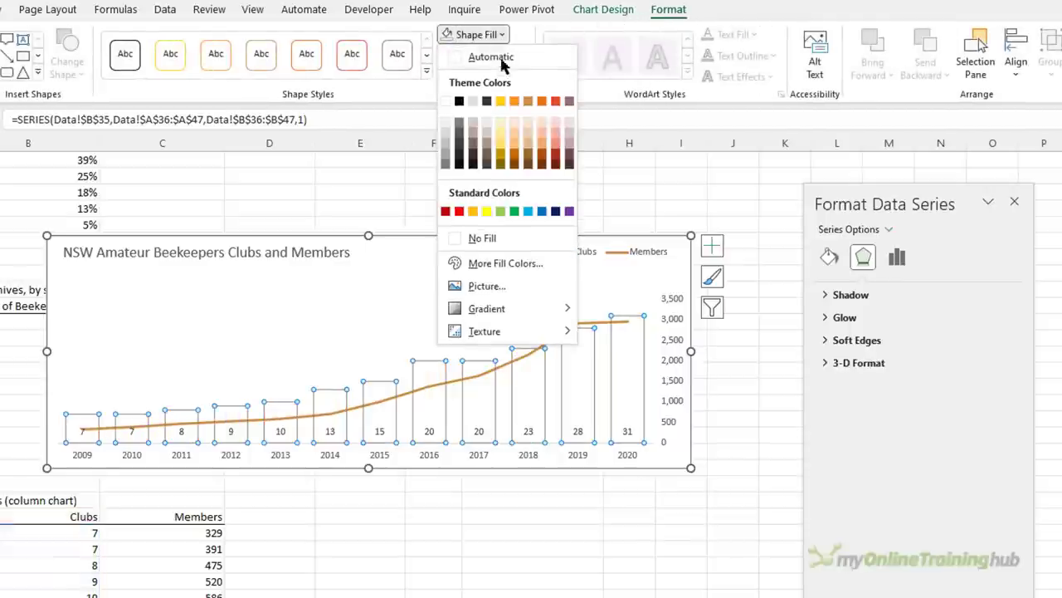
left_click(497, 94)
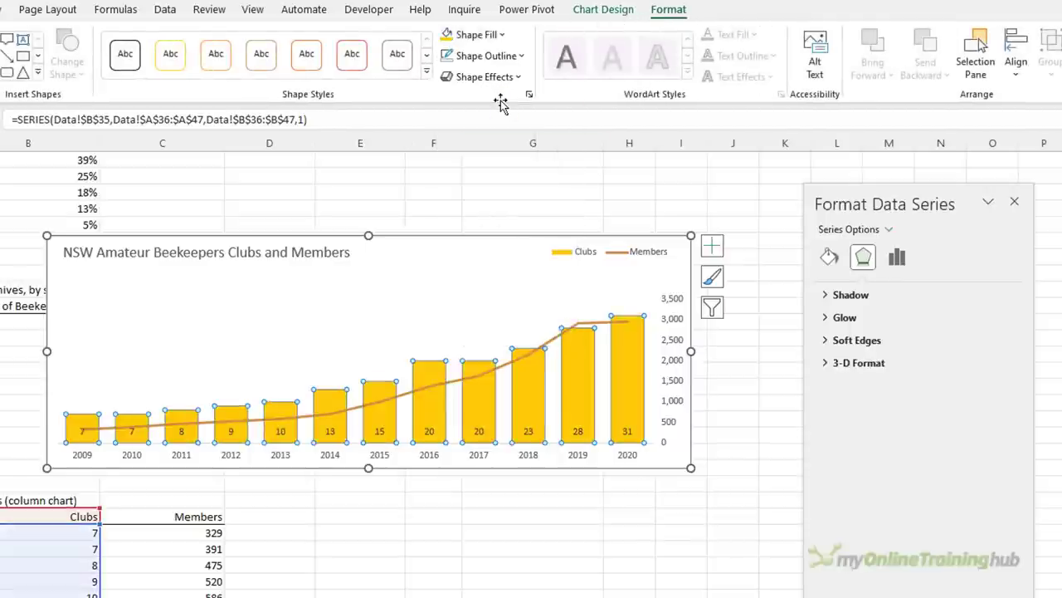
Step: Turn on the smoothed line option for the Members line series
left_click(542, 340)
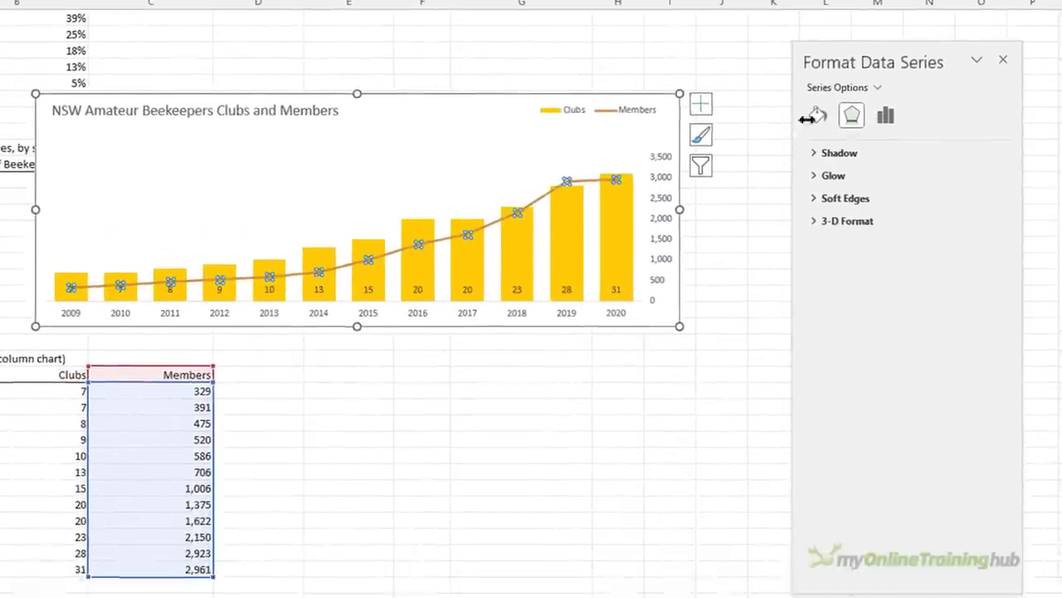
left_click(829, 256)
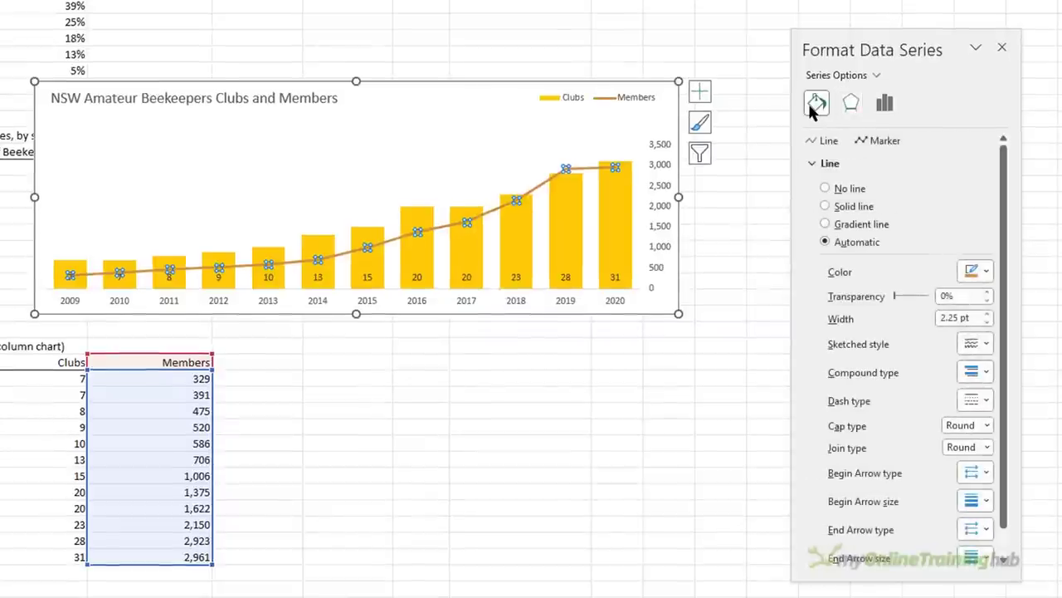
scroll(822, 282, "down", 3)
left_click(834, 553)
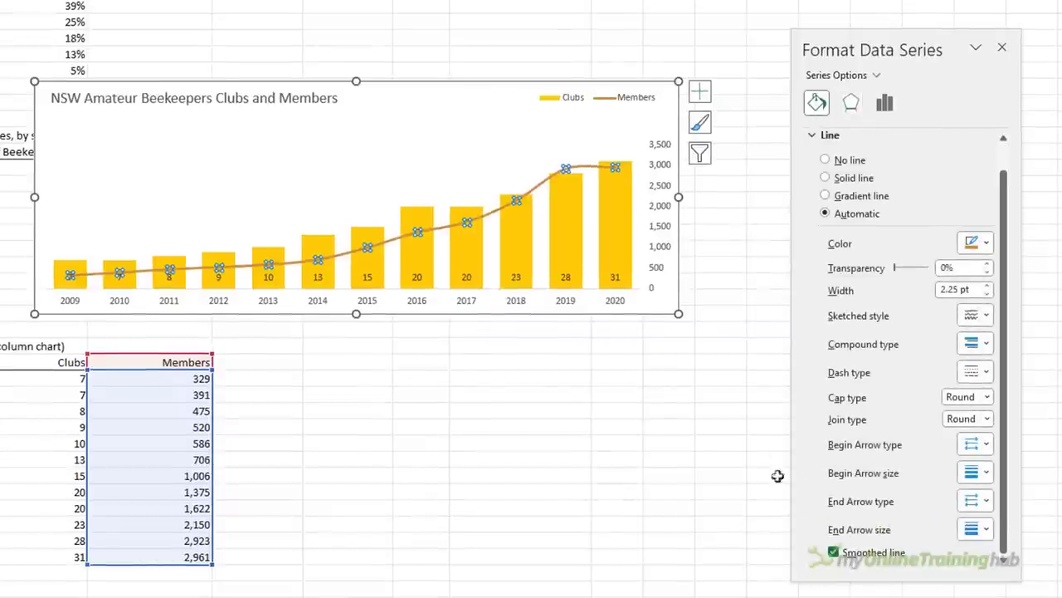
Step: Give the Clubs columns a dark brown outline with the waviest sketched style
left_click(572, 239)
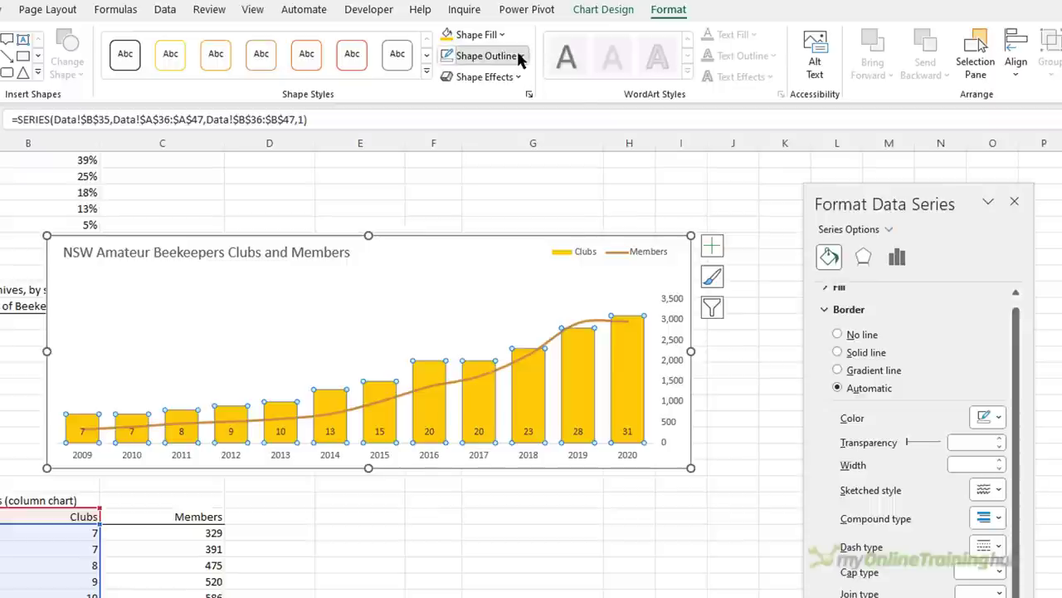
left_click(520, 56)
left_click(531, 188)
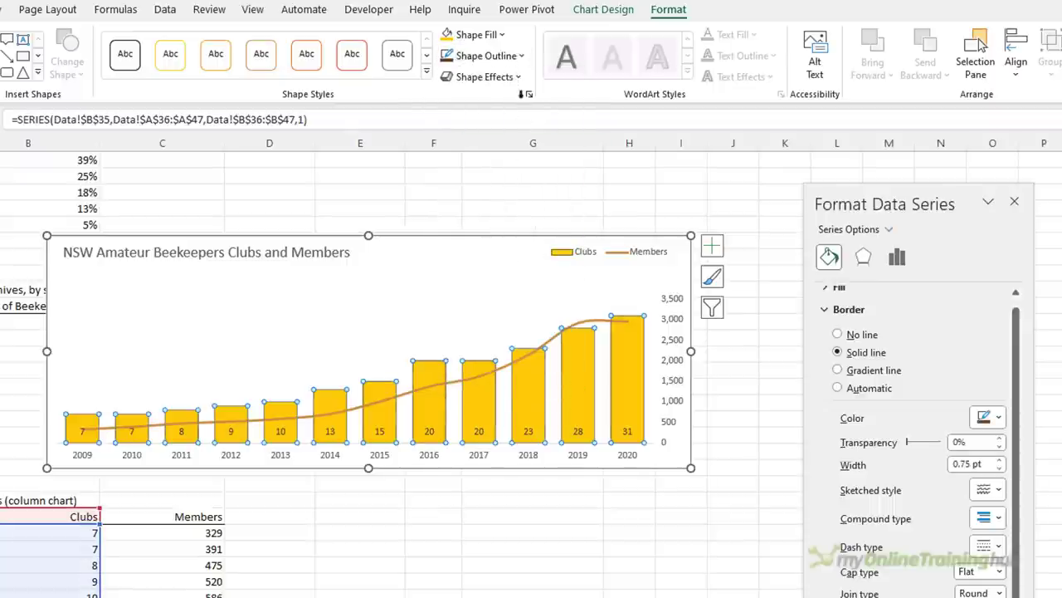
left_click(520, 55)
mouse_move(571, 329)
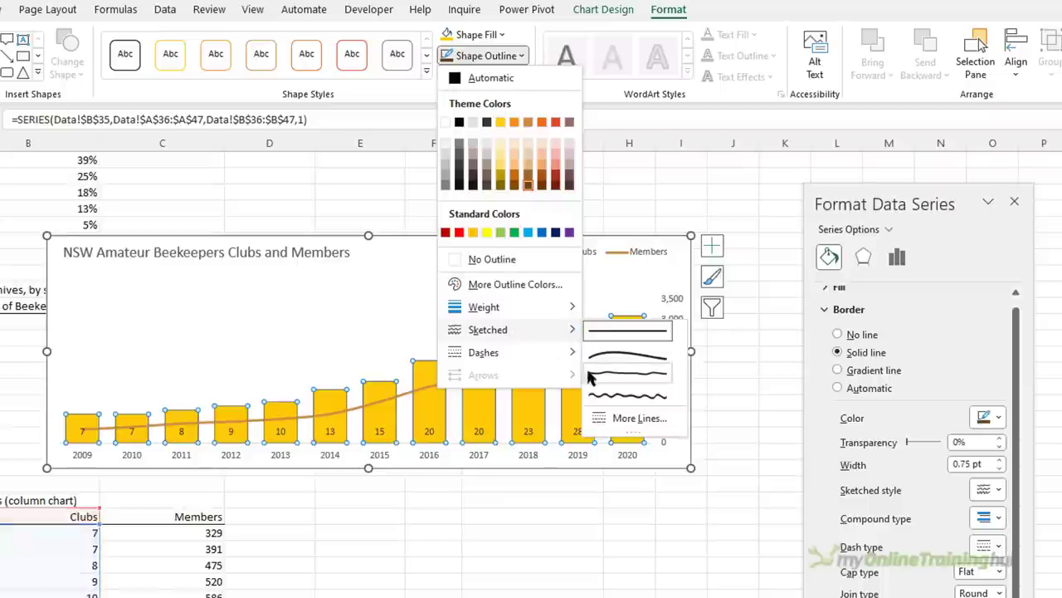
left_click(635, 395)
Step: Set all the chart's text to brown Zilla Slab SemiBold at size 11
left_click(441, 274)
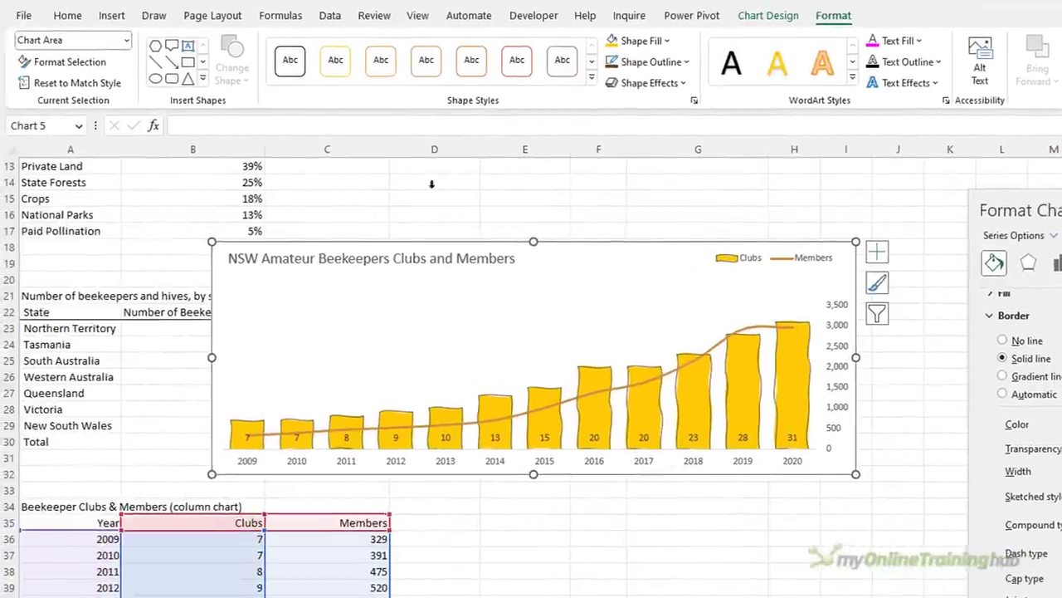
left_click(71, 16)
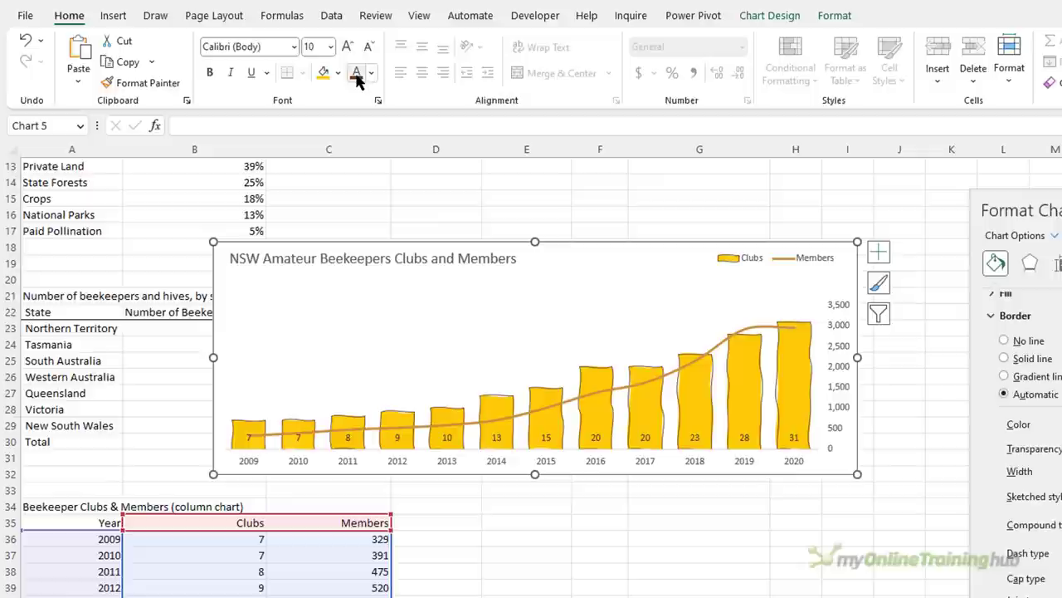
left_click(295, 49)
left_click(268, 162)
left_click(348, 48)
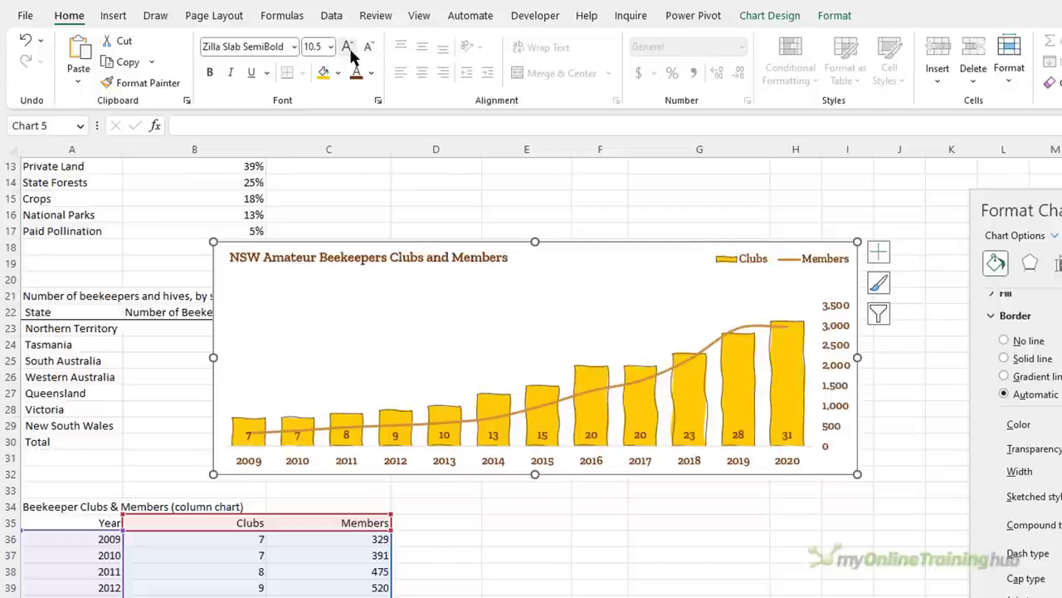
left_click(348, 48)
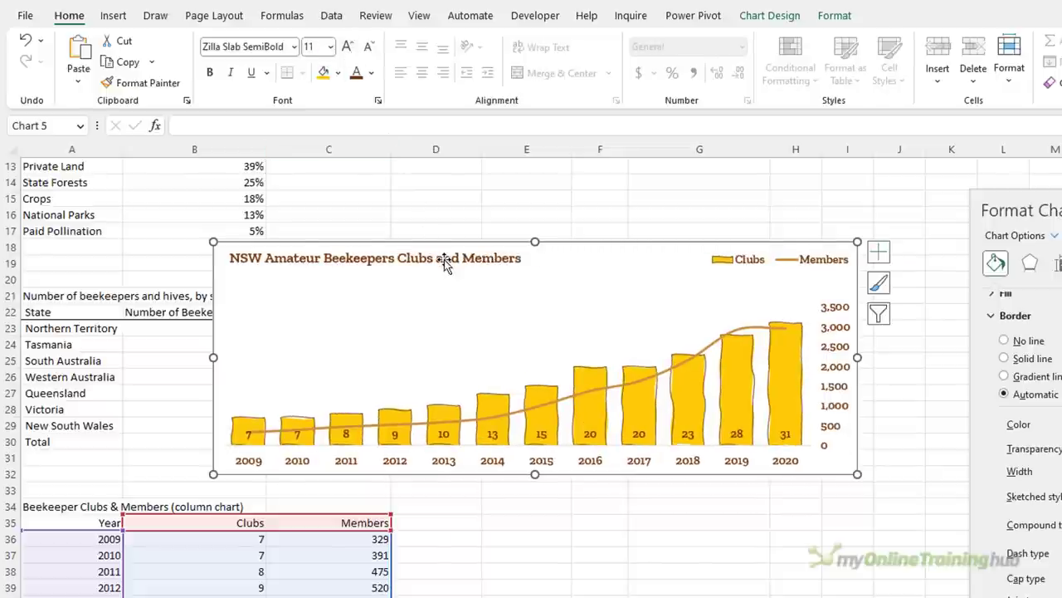
Step: Enlarge the chart title's font to one size step above 16 pt
left_click(445, 260)
left_click(348, 48)
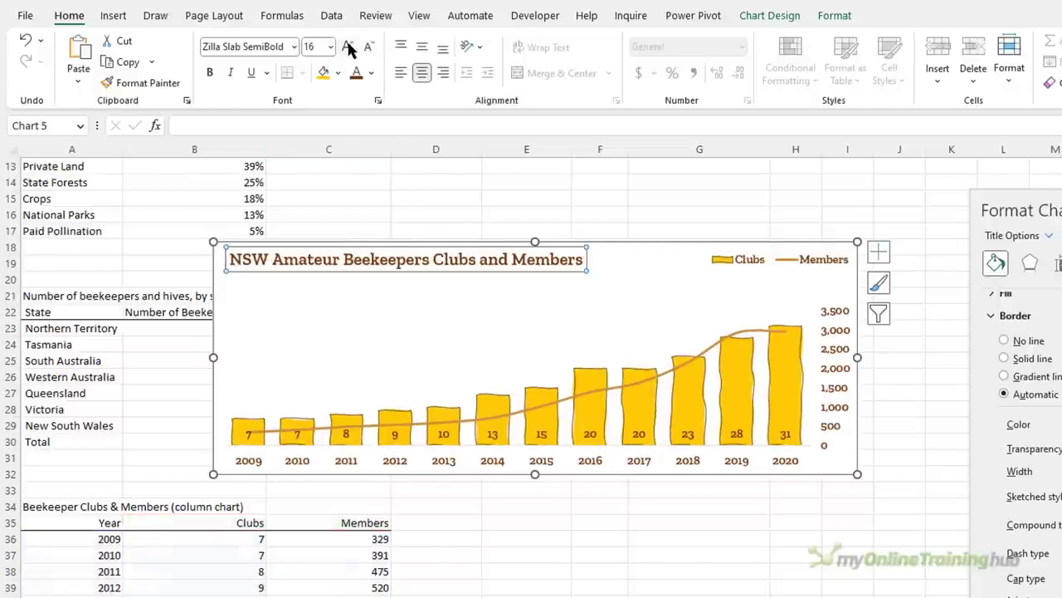
left_click(348, 48)
Step: Set the chart area to no fill and no outline
left_click(657, 246)
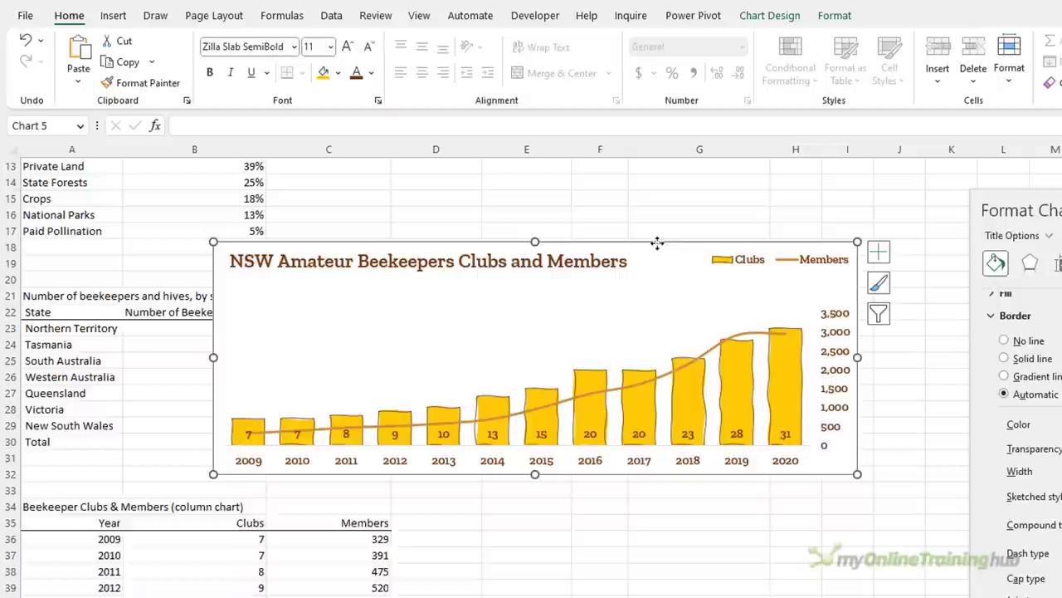
left_click(835, 16)
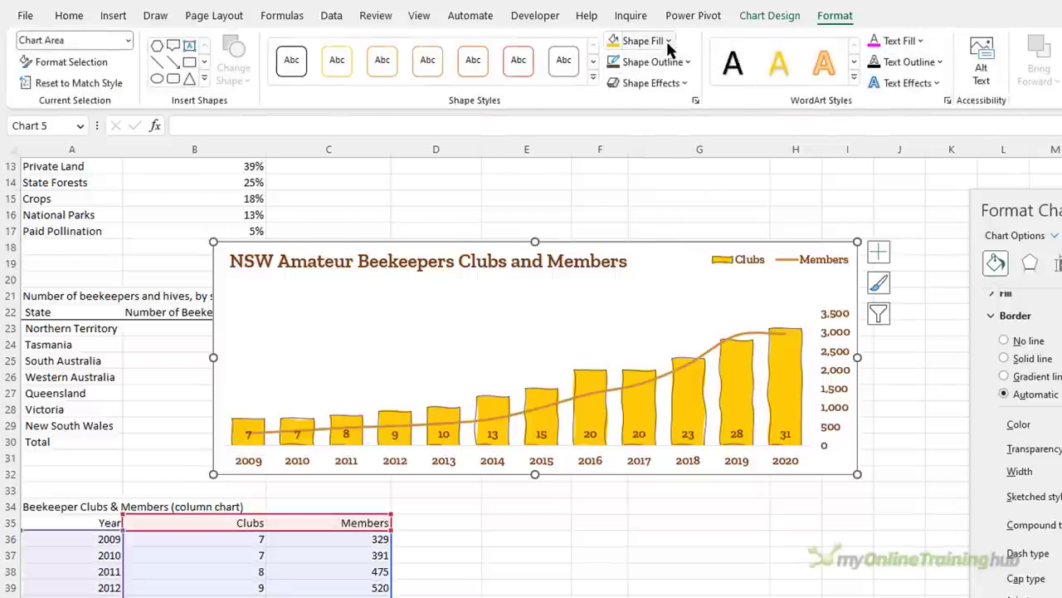
left_click(666, 41)
left_click(643, 244)
left_click(654, 61)
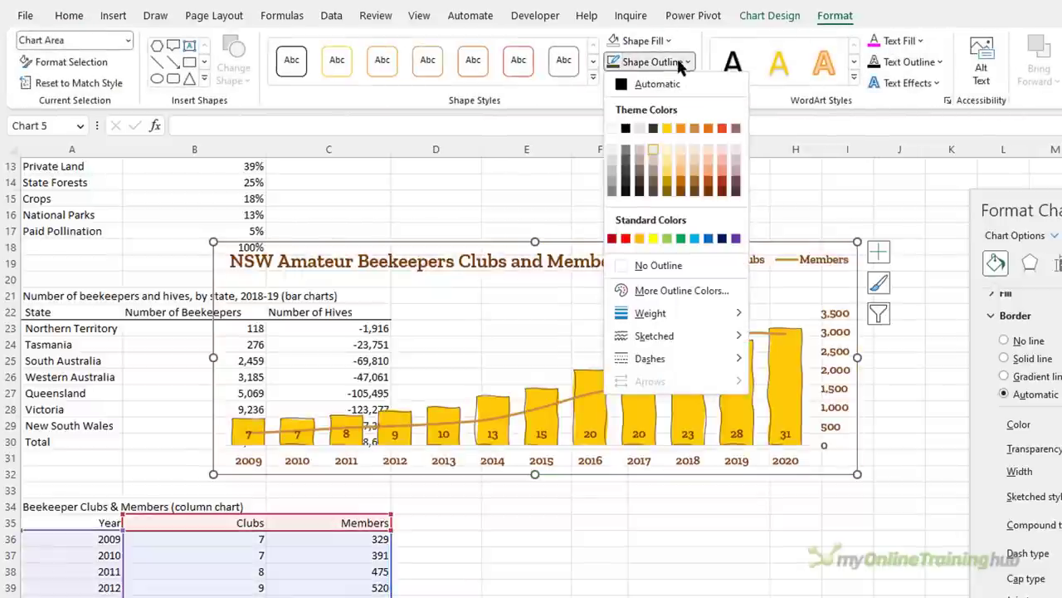
left_click(651, 268)
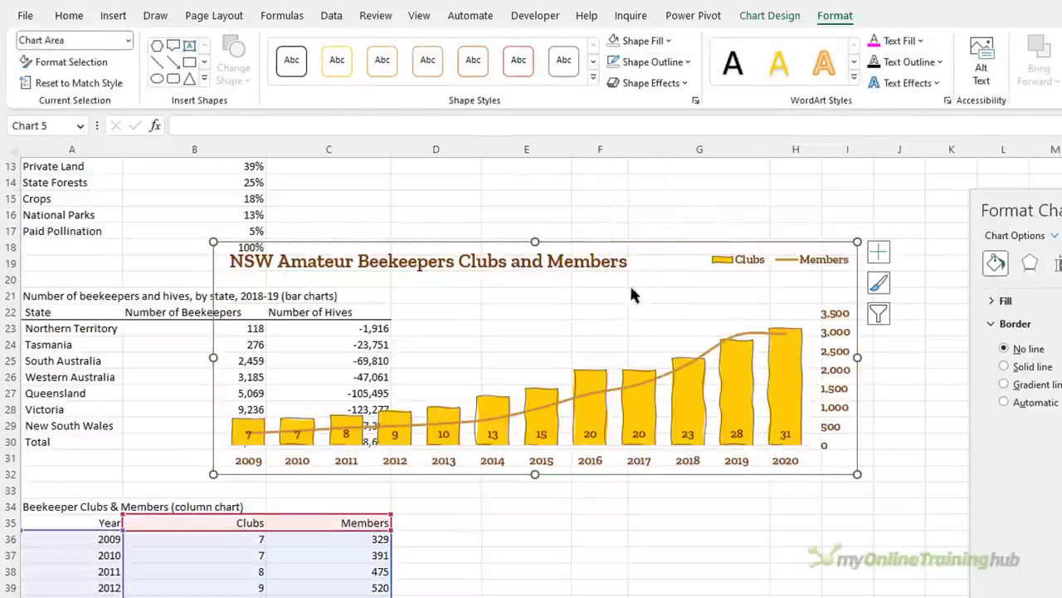
Step: Move the chart to the Infographic sheet at row 71 below the bar charts and enlarge it to span about columns A to Q
key("ctrl+x")
left_click(111, 581)
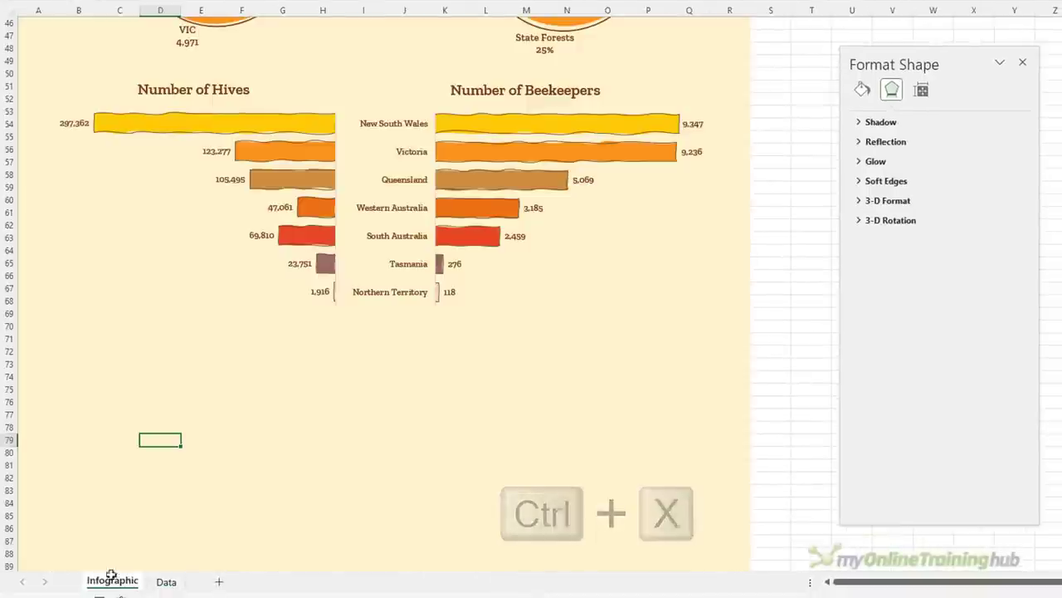
left_click(49, 339)
key("ctrl+v")
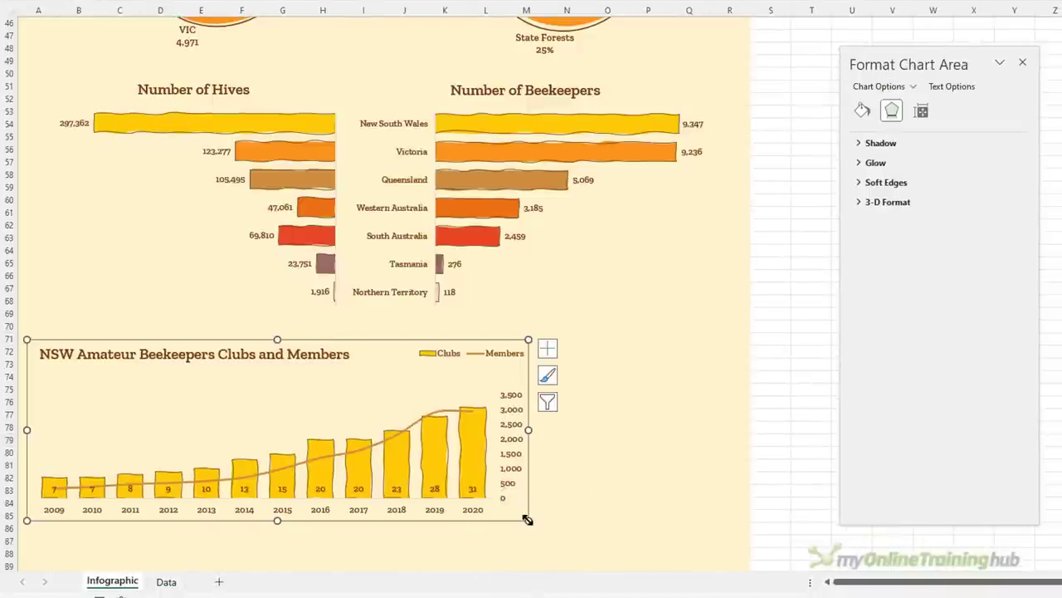
left_click_drag(528, 520, 715, 562)
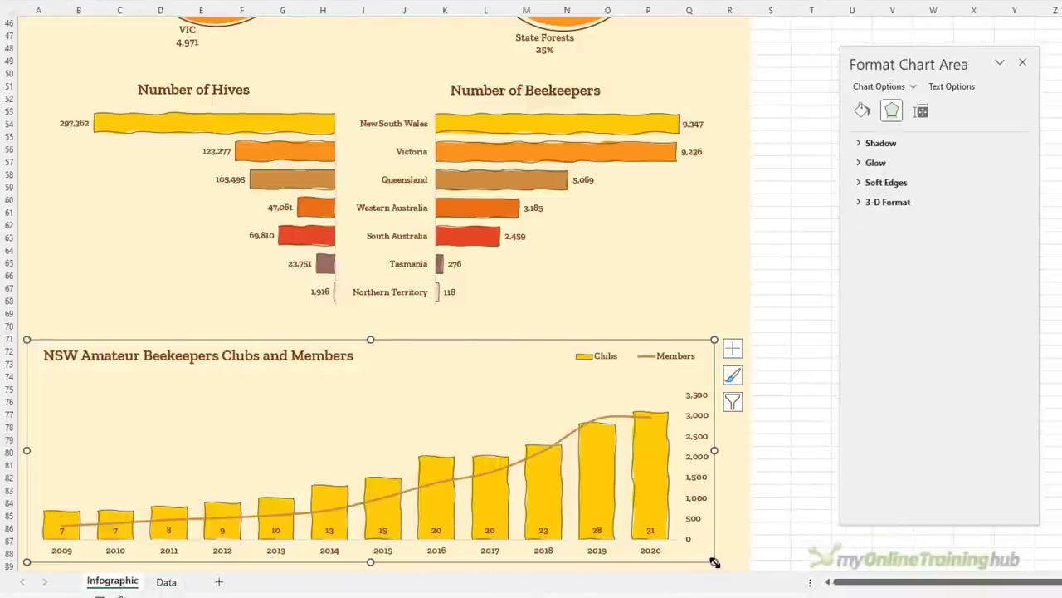
left_click_drag(437, 344, 445, 345)
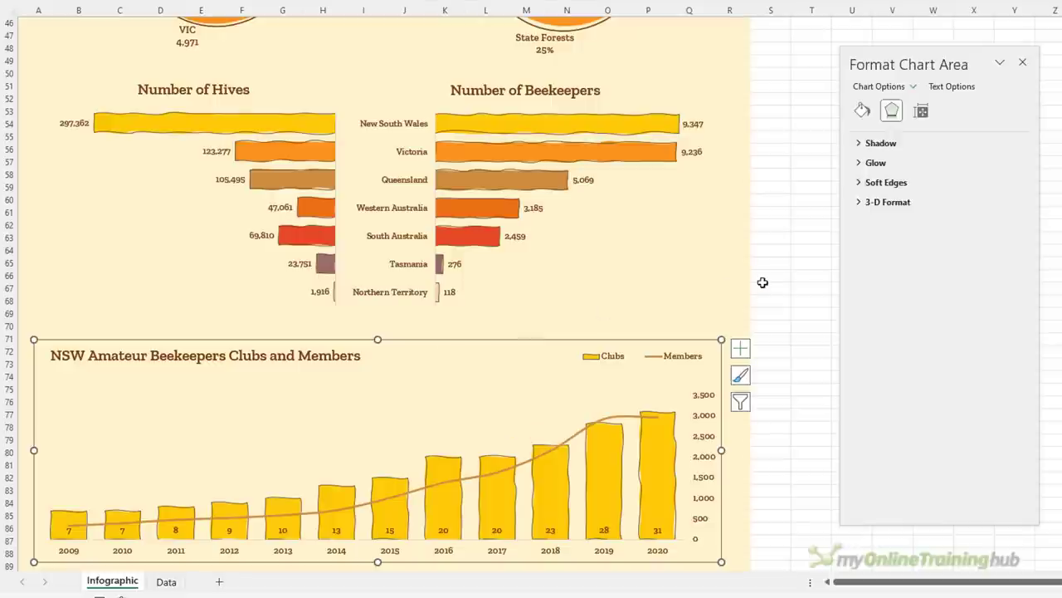
Step: Add a secondary vertical axis title reading "Members" to the clubs and members chart
left_click(789, 267)
left_click(614, 355)
left_click(613, 344)
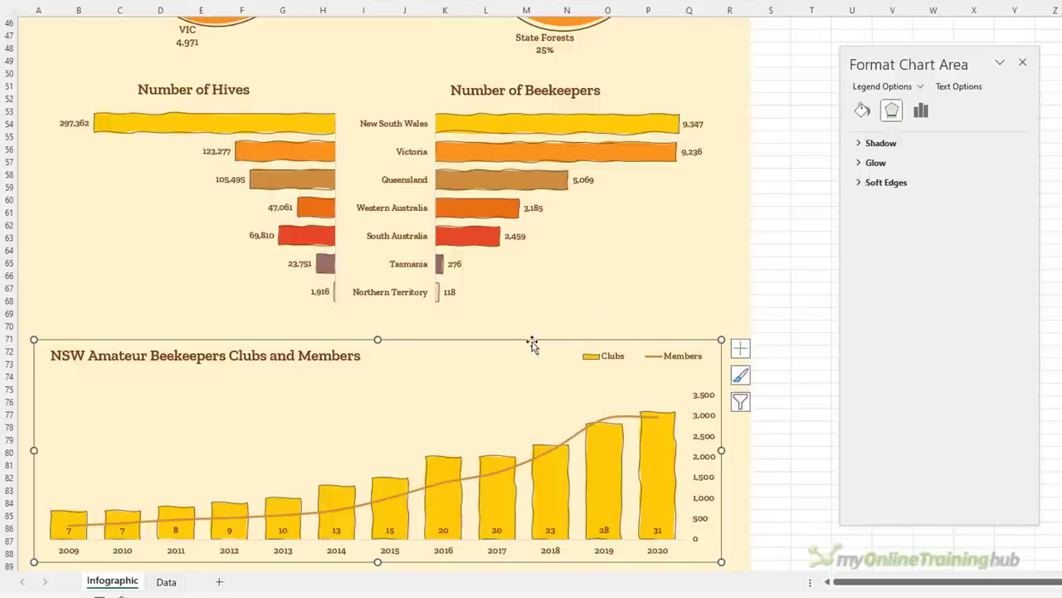
left_click(740, 350)
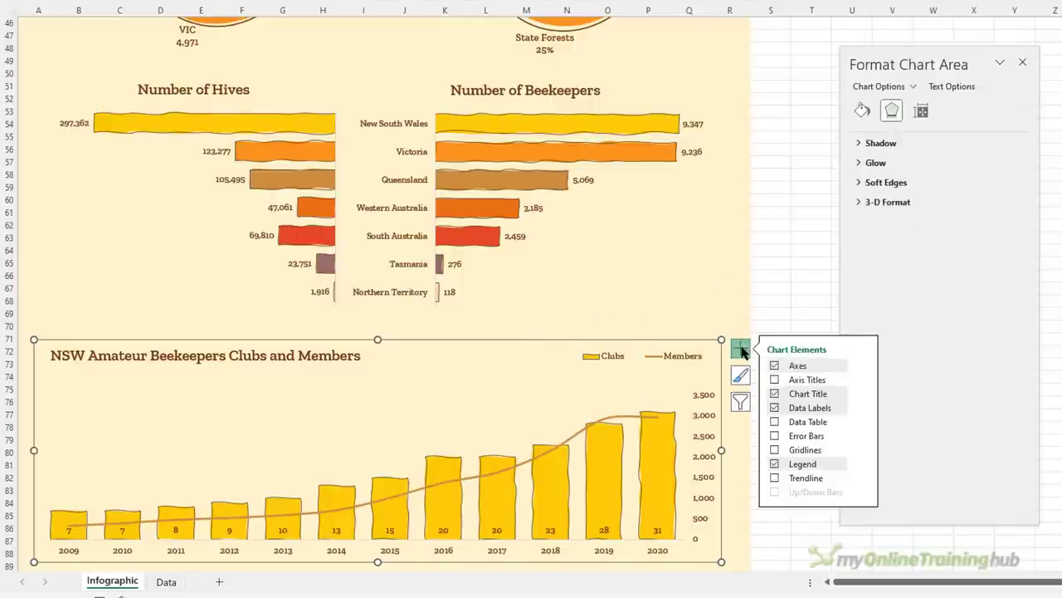
left_click(863, 379)
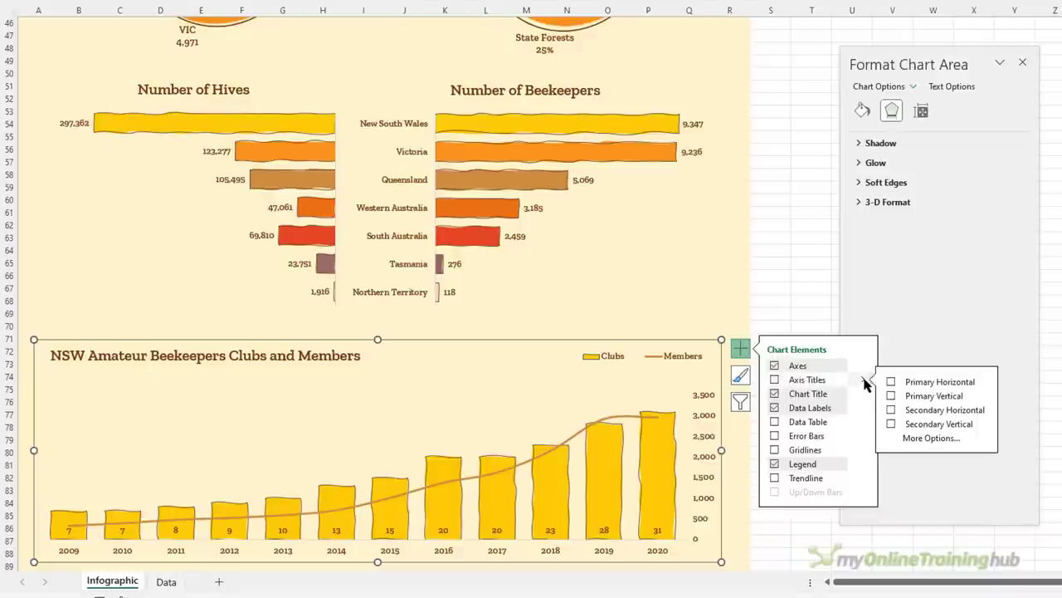
left_click(890, 425)
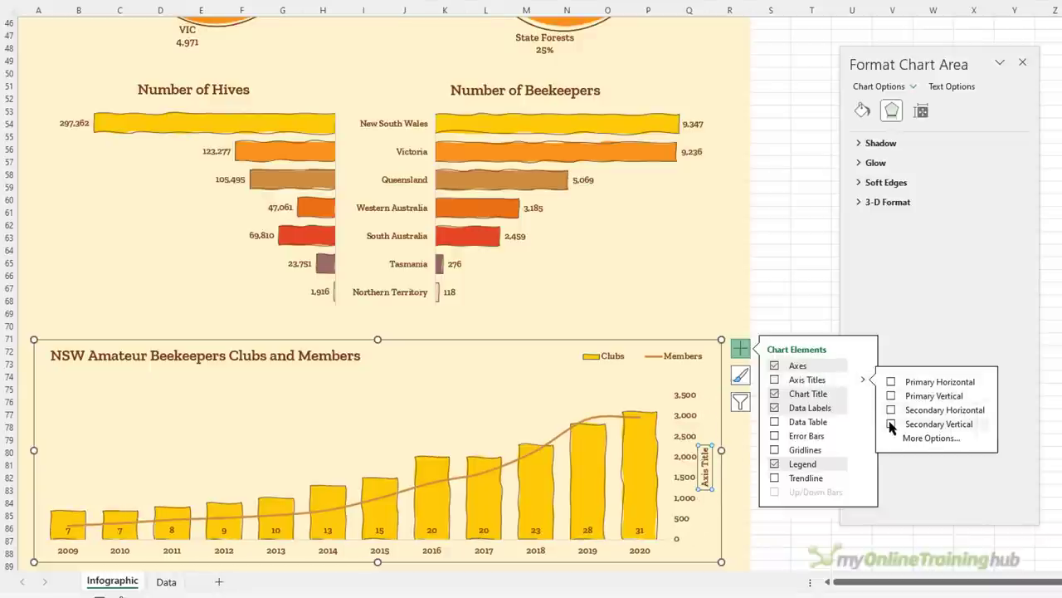
left_click(705, 465)
left_click_drag(704, 487, 701, 445)
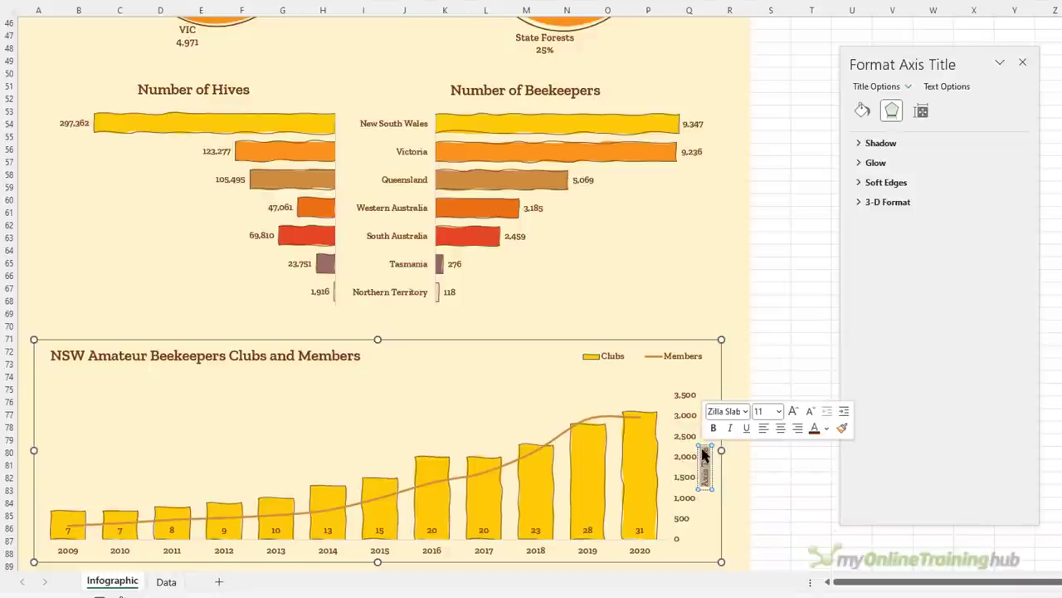
type("Members")
key("Escape")
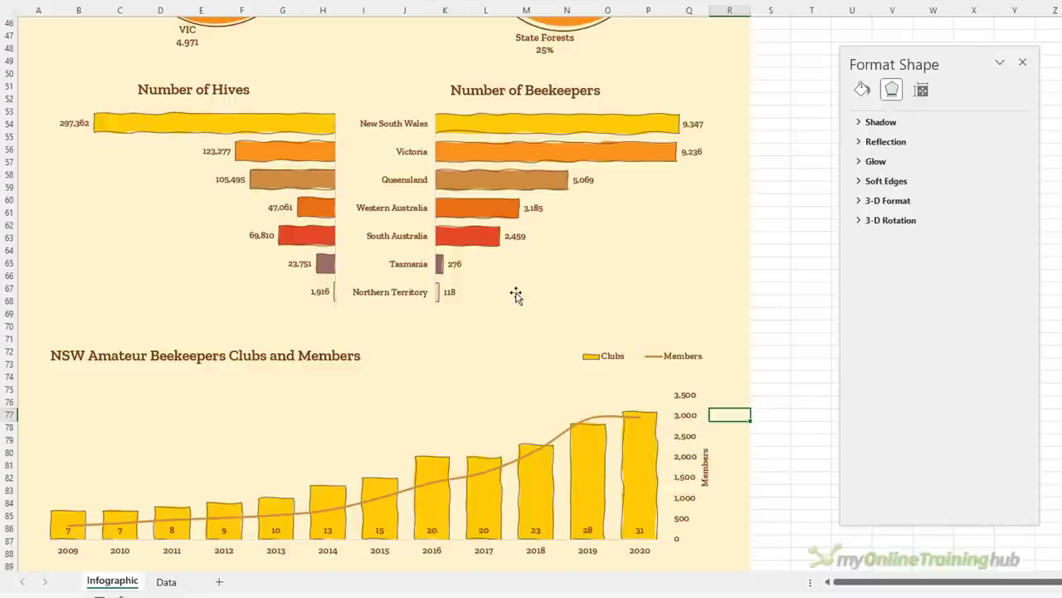
Step: Search the stock icon library for "bee" and select the solid bee icon
scroll(516, 297, "up", 4)
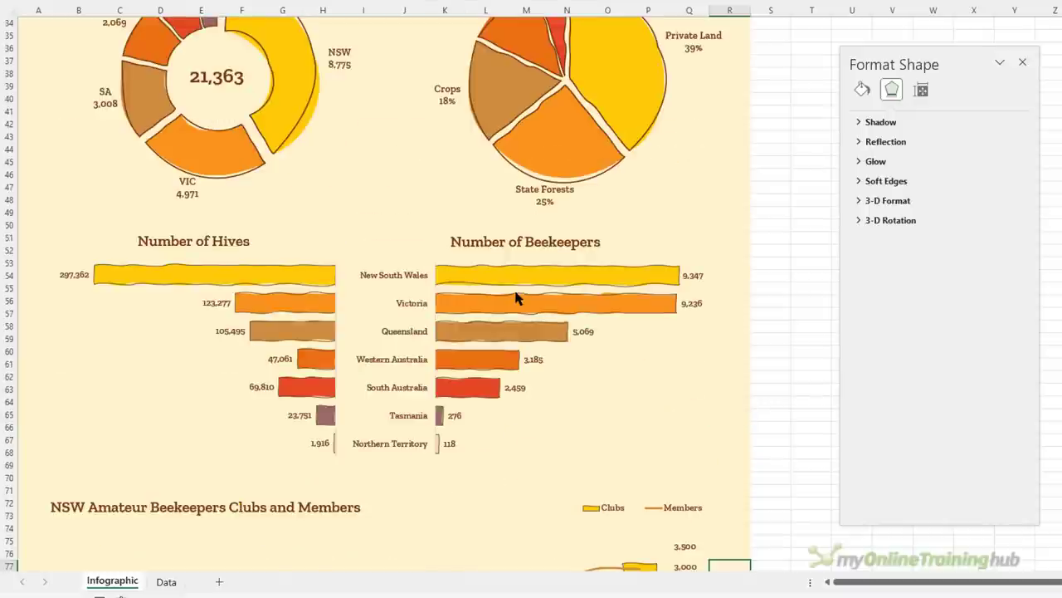
scroll(516, 297, "up", 3)
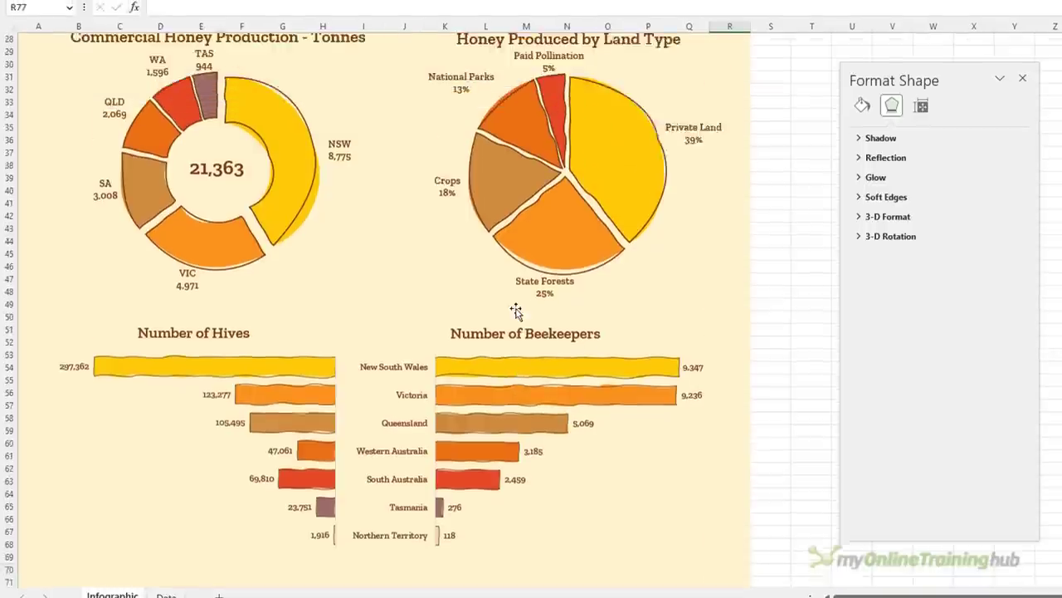
left_click(98, 8)
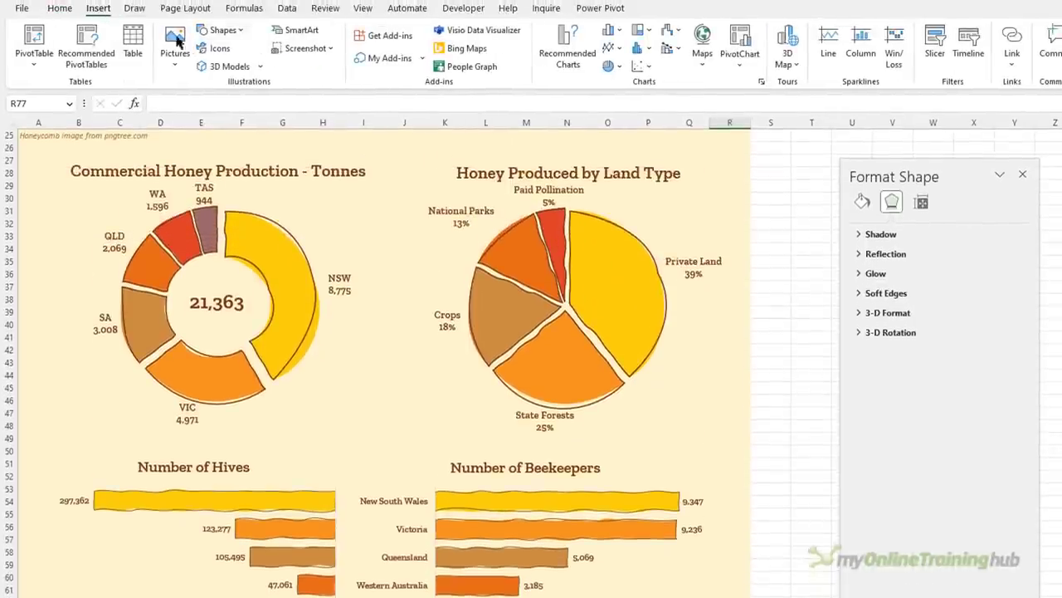
left_click(217, 52)
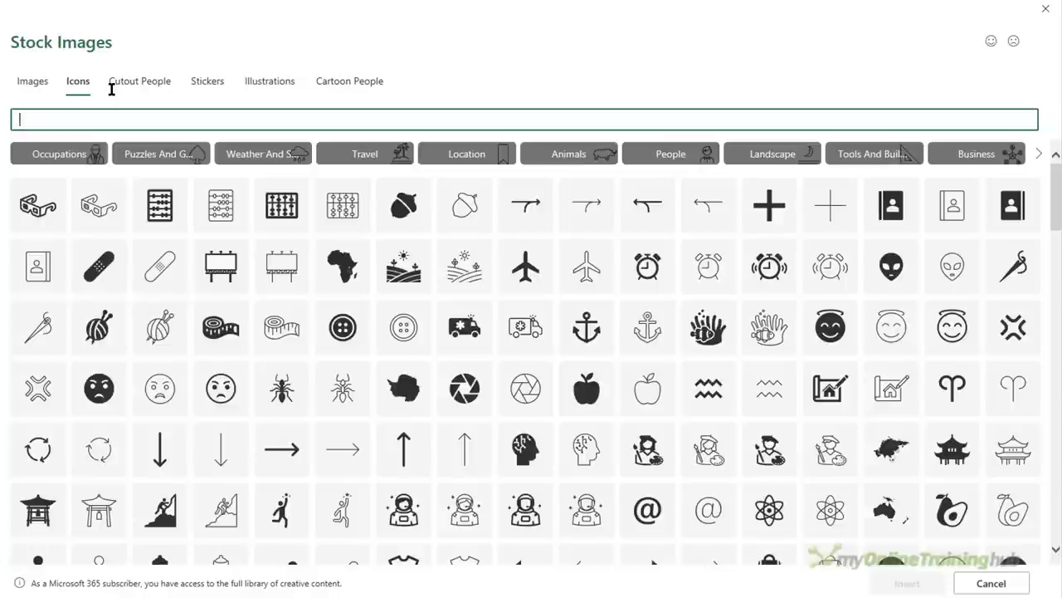
scroll(218, 308, "down", 10)
scroll(221, 313, "up", 10)
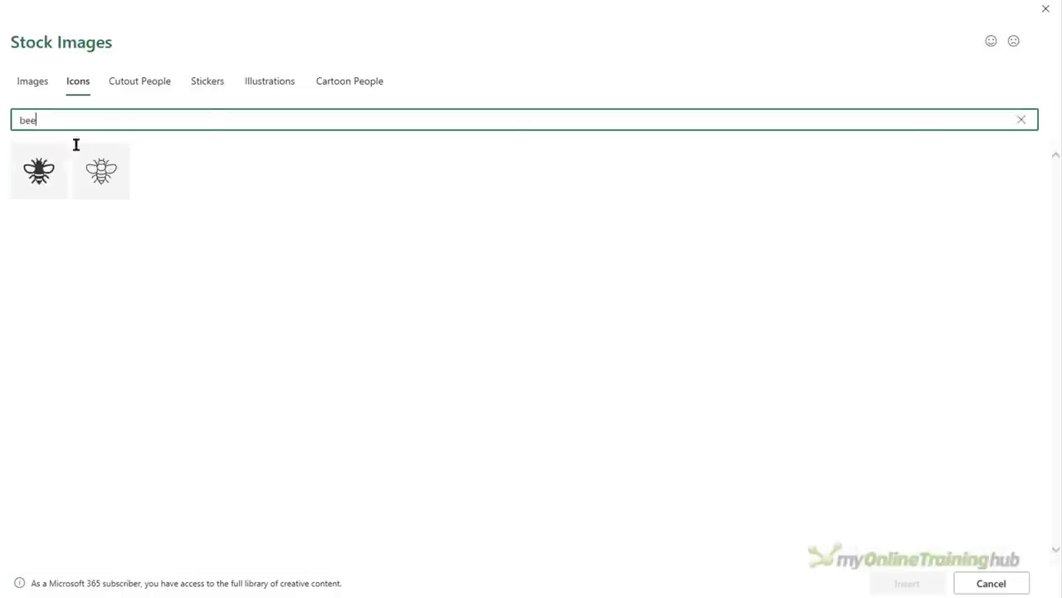
left_click(38, 171)
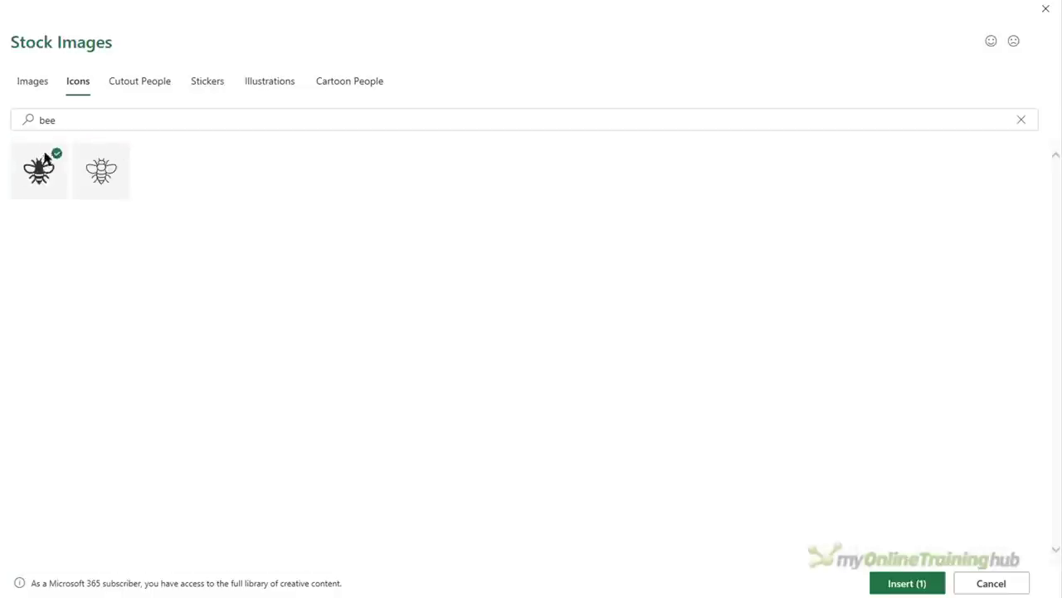
Step: Search the icons for "honey" and add the solid honey jar and solid beehive to the selection
double_click(24, 120)
type("hone")
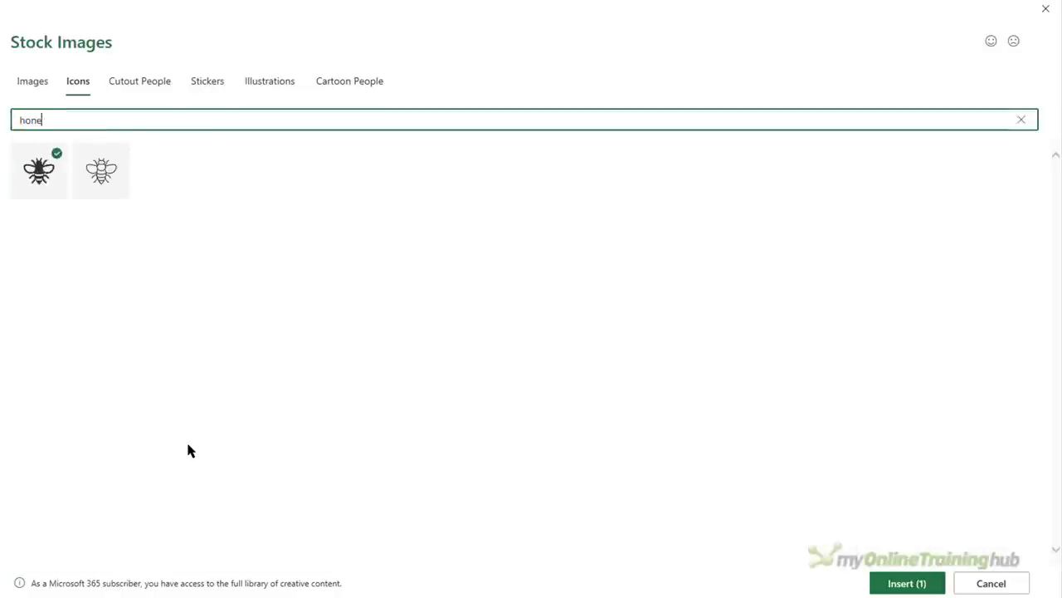
type("y")
left_click(43, 177)
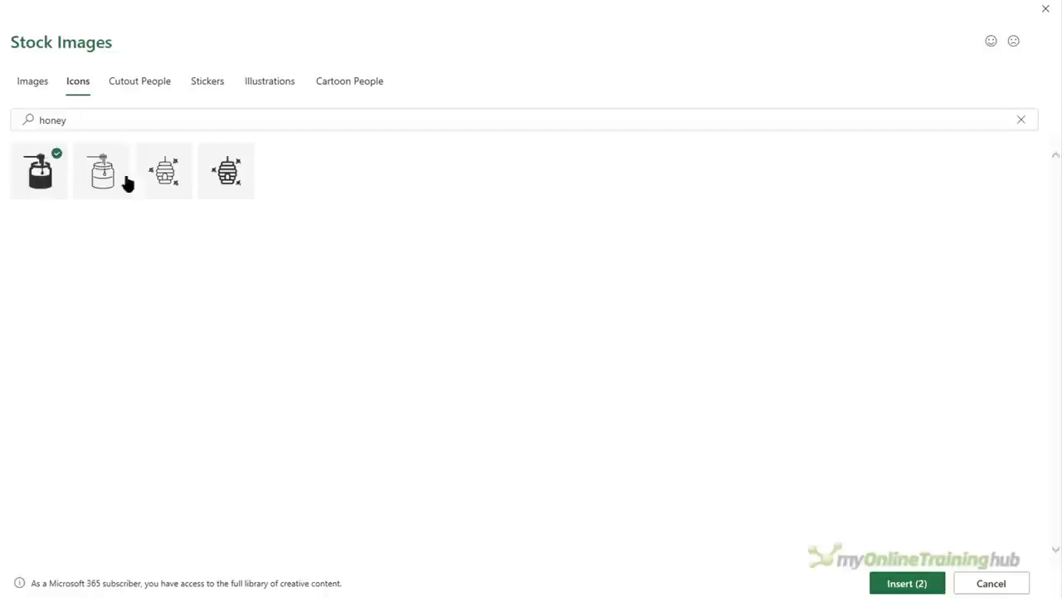
left_click(235, 181)
Step: Search the icons for "meeting", add the solid people-around-a-table icon, and insert all four selected icons
double_click(98, 121)
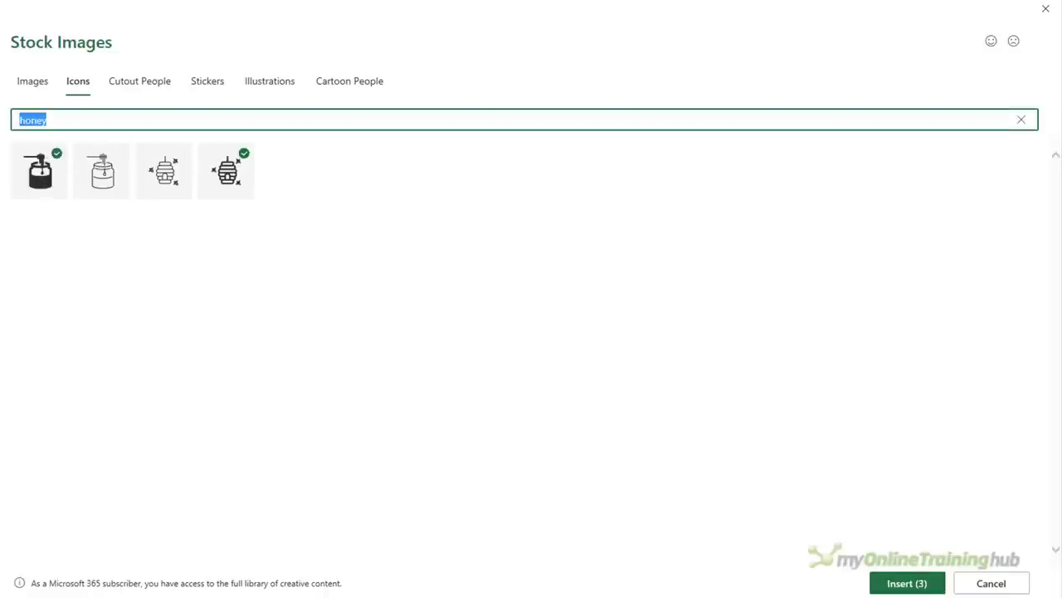
type("meeting")
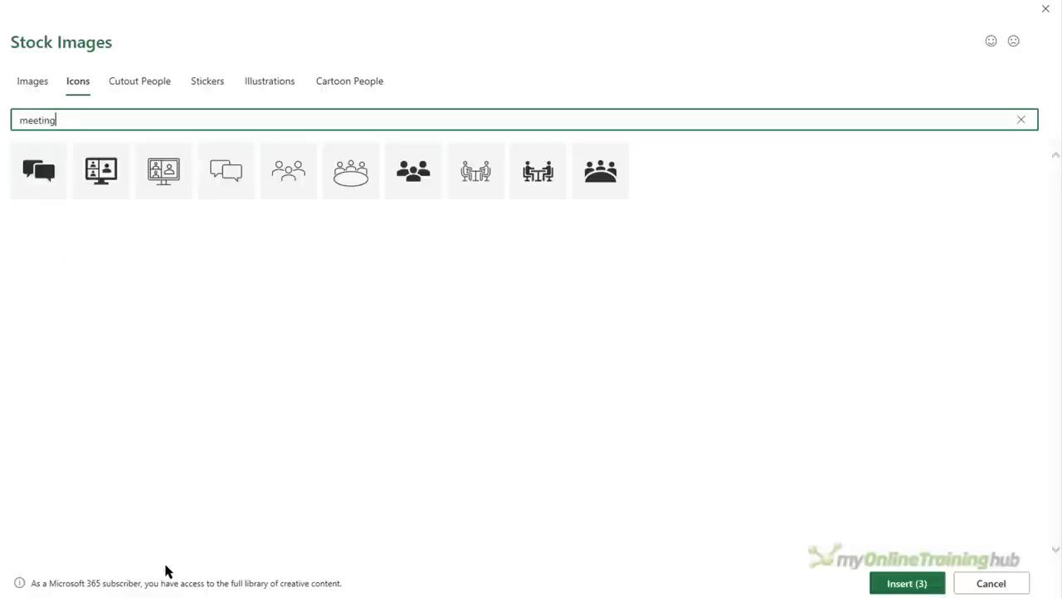
left_click(594, 176)
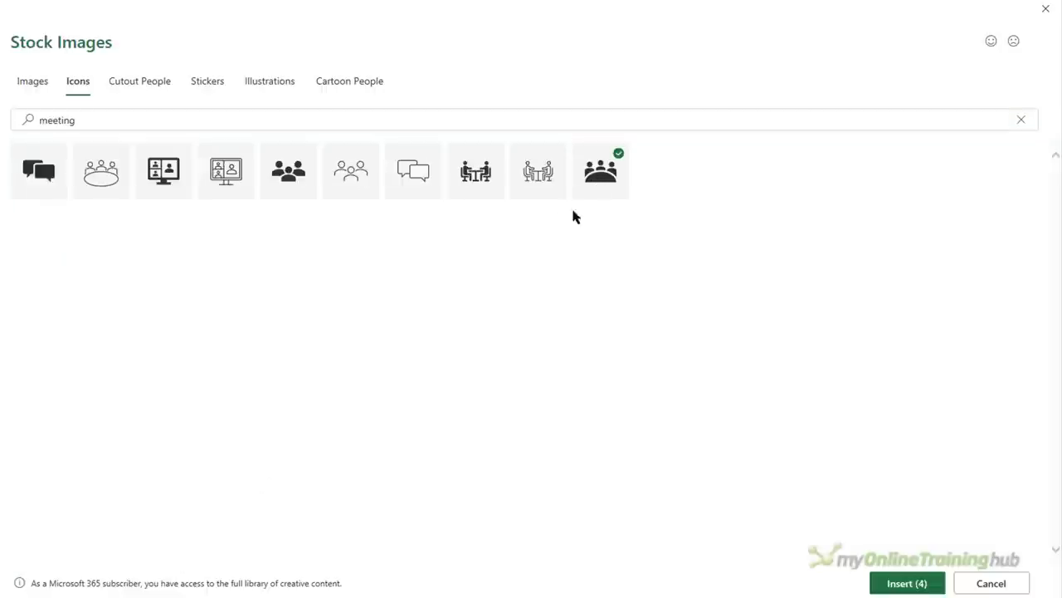
left_click(885, 585)
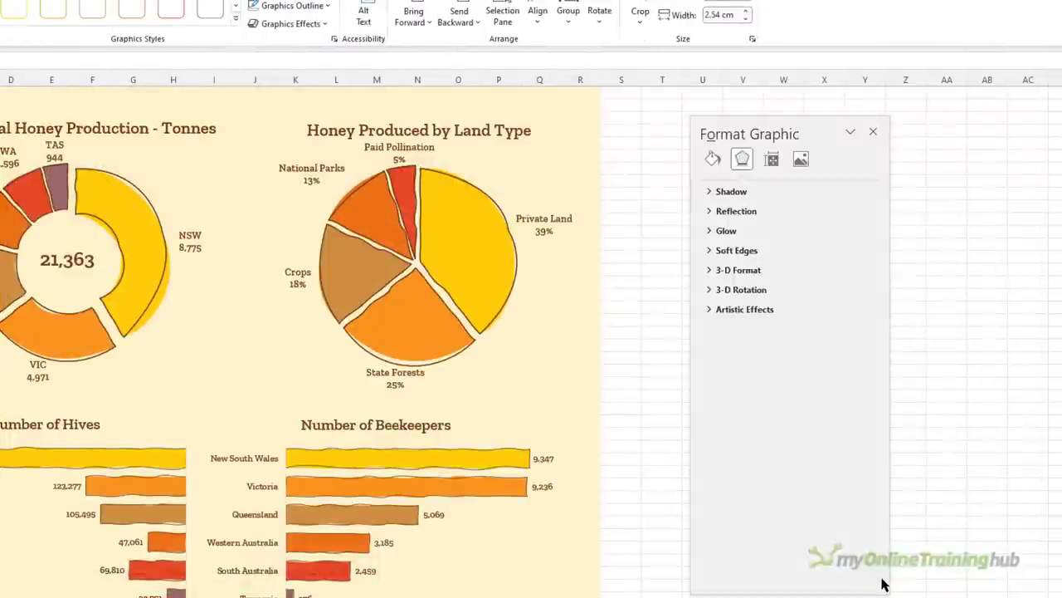
Step: Move the four inserted icons to the blank area beside the pie chart and enlarge them together to 4.33 cm wide
left_click_drag(744, 126, 867, 132)
scroll(750, 273, "down", 6)
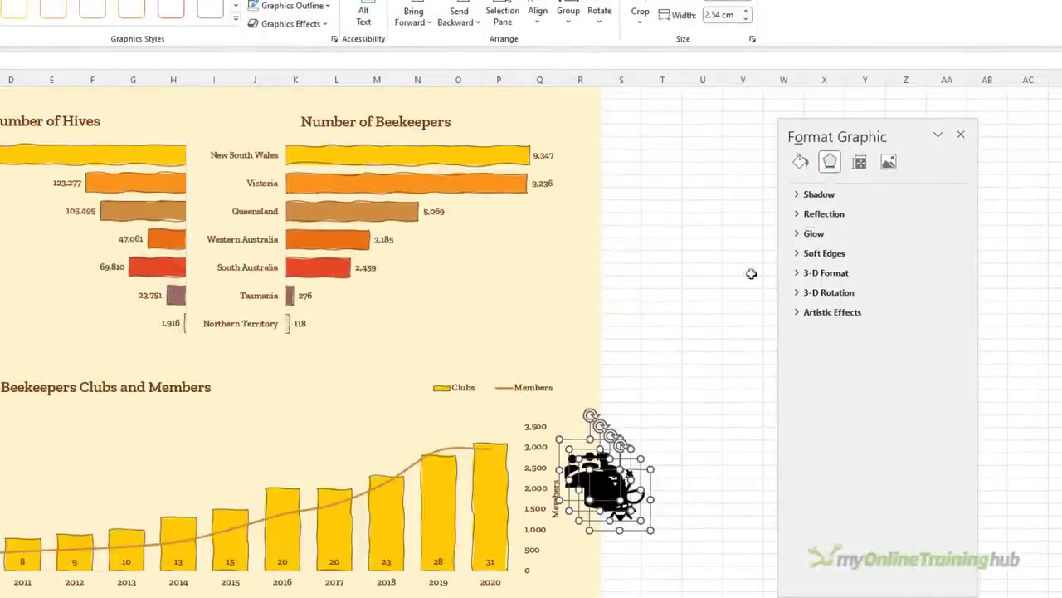
left_click_drag(599, 462, 670, 118)
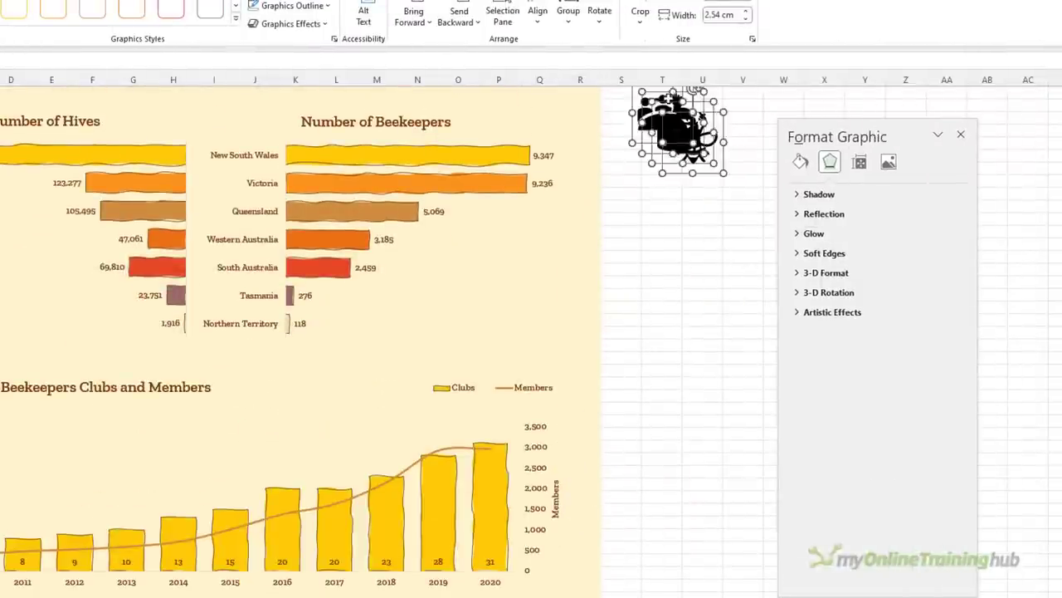
scroll(633, 346, "up", 5)
left_click_drag(633, 345, 597, 301)
Step: Separate the stacked icons, and place the honey jar between the doughnut and pie charts, enlarged to 8.76 cm square
left_click(686, 190)
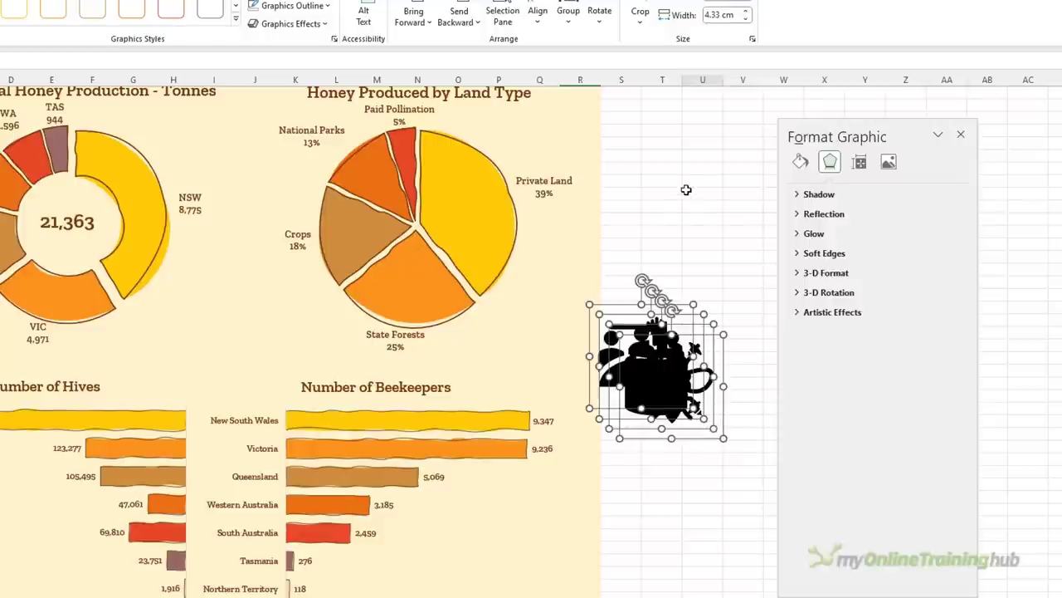
left_click(673, 235)
left_click_drag(661, 374, 697, 480)
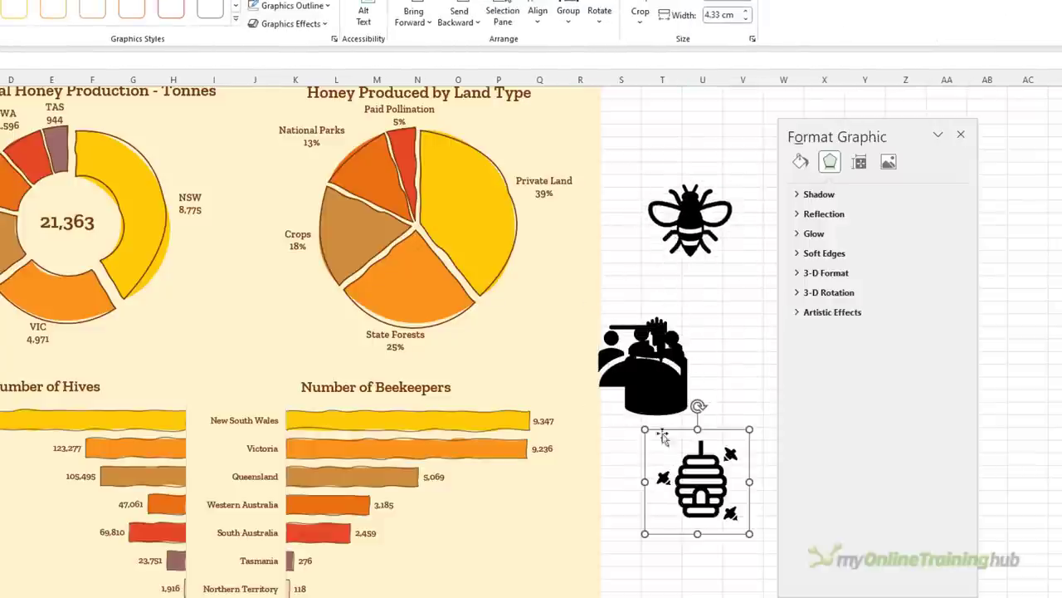
left_click_drag(612, 367, 155, 167)
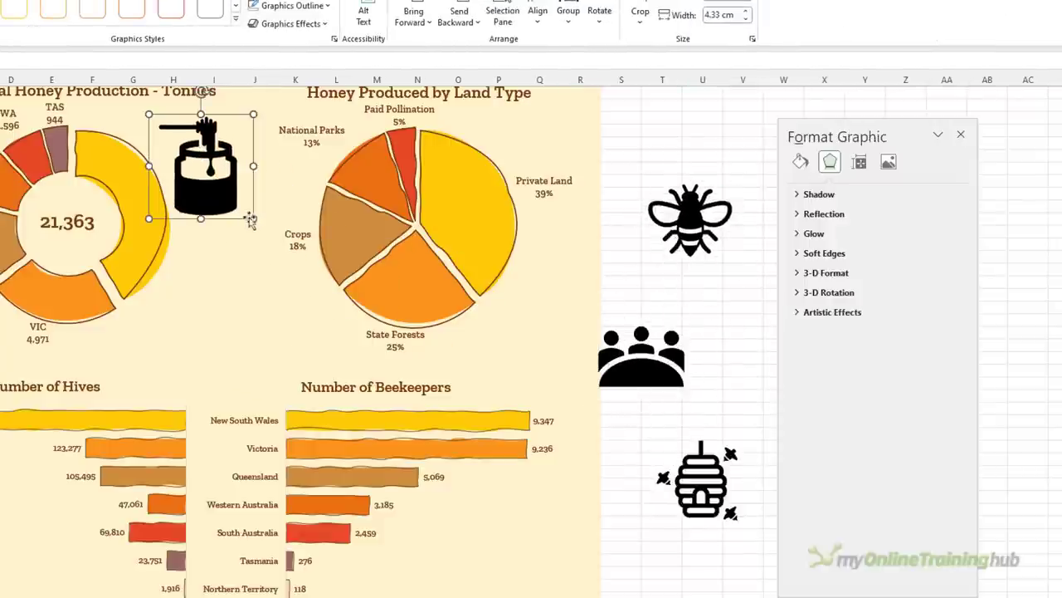
left_click_drag(253, 218, 342, 324)
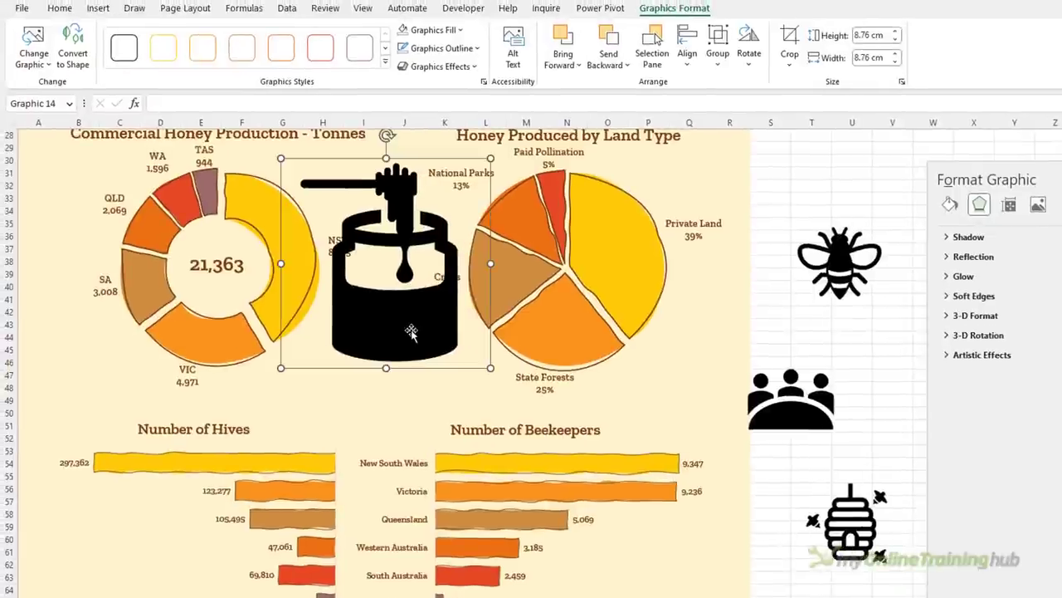
Step: Fill the honey jar with the light tan theme colour #EBD1B2 at 51% transparency
left_click(457, 29)
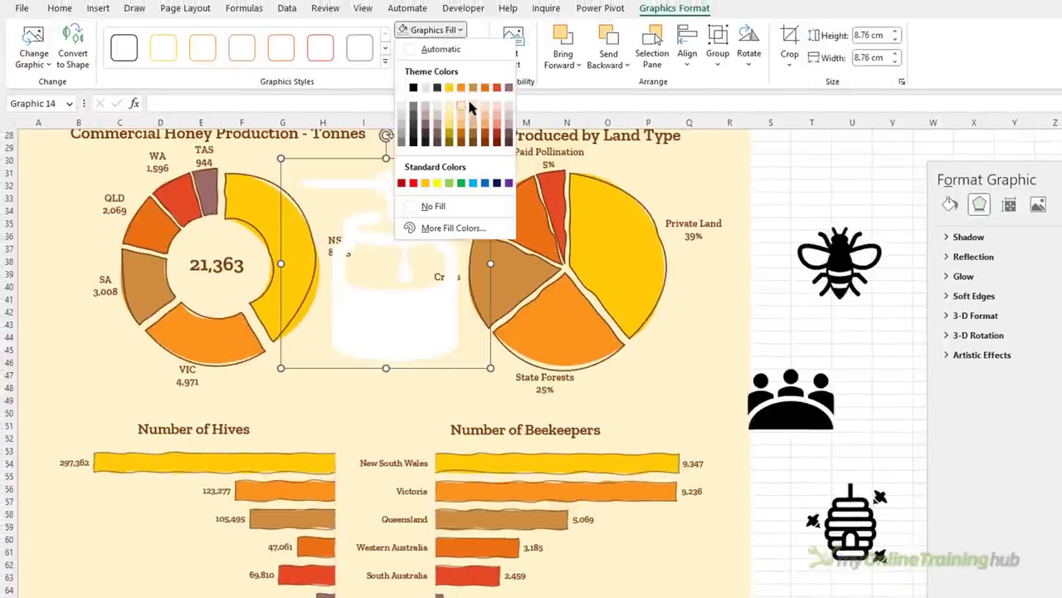
left_click(473, 113)
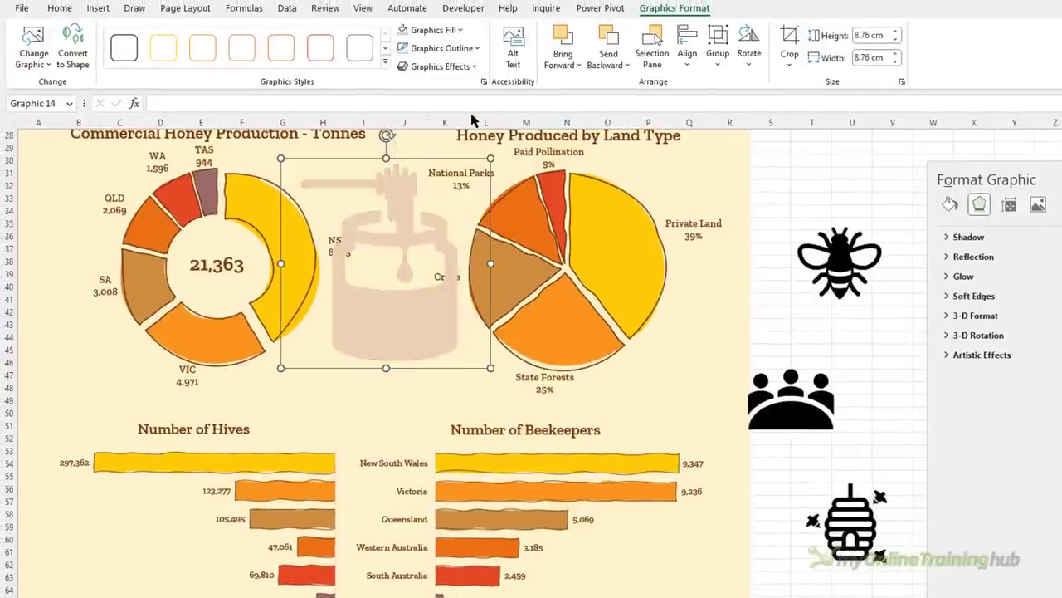
left_click(459, 30)
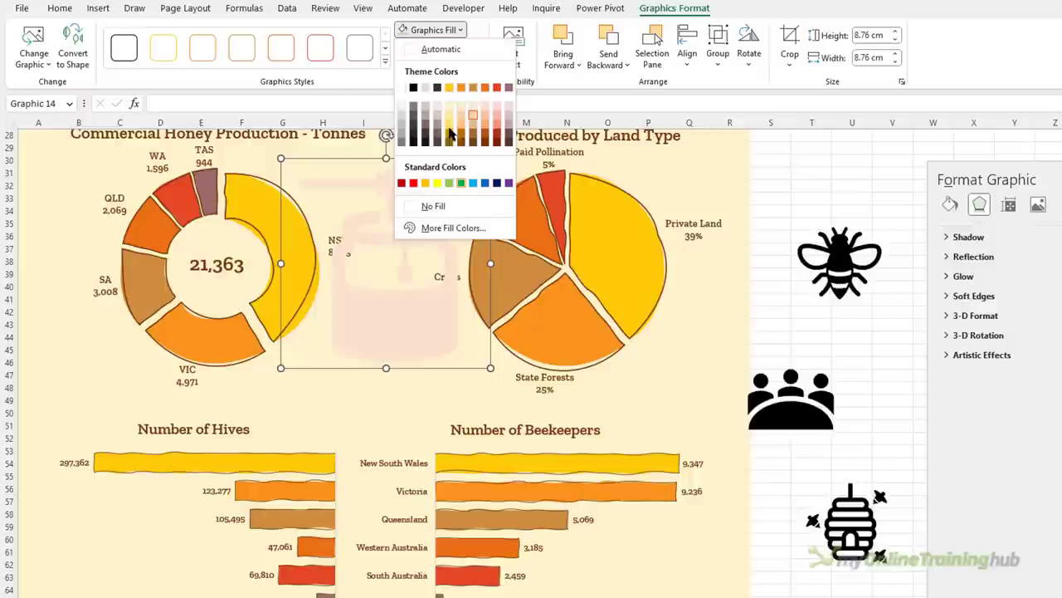
left_click(440, 228)
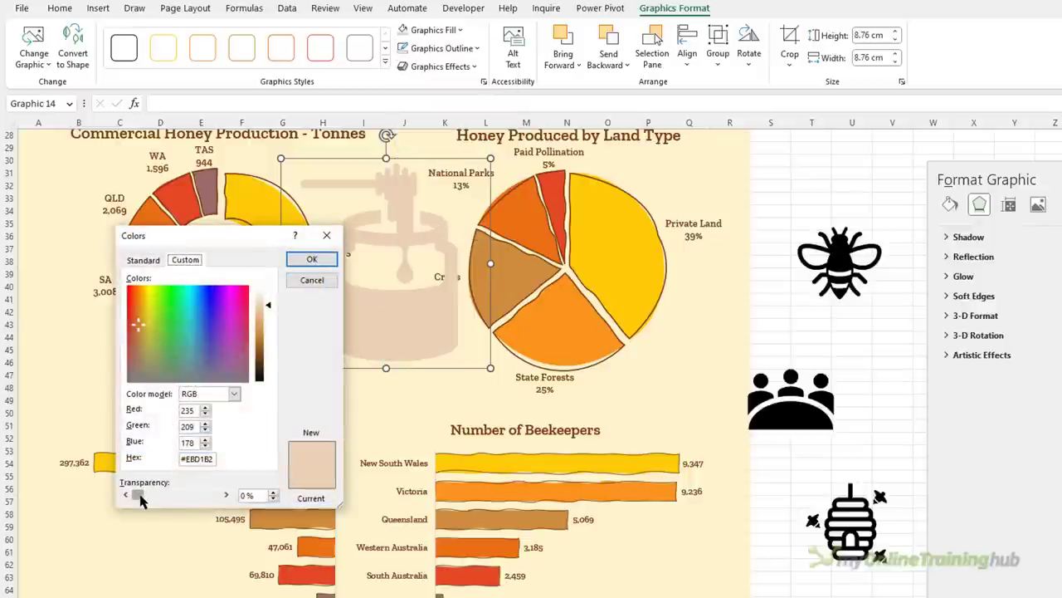
left_click_drag(140, 498, 175, 498)
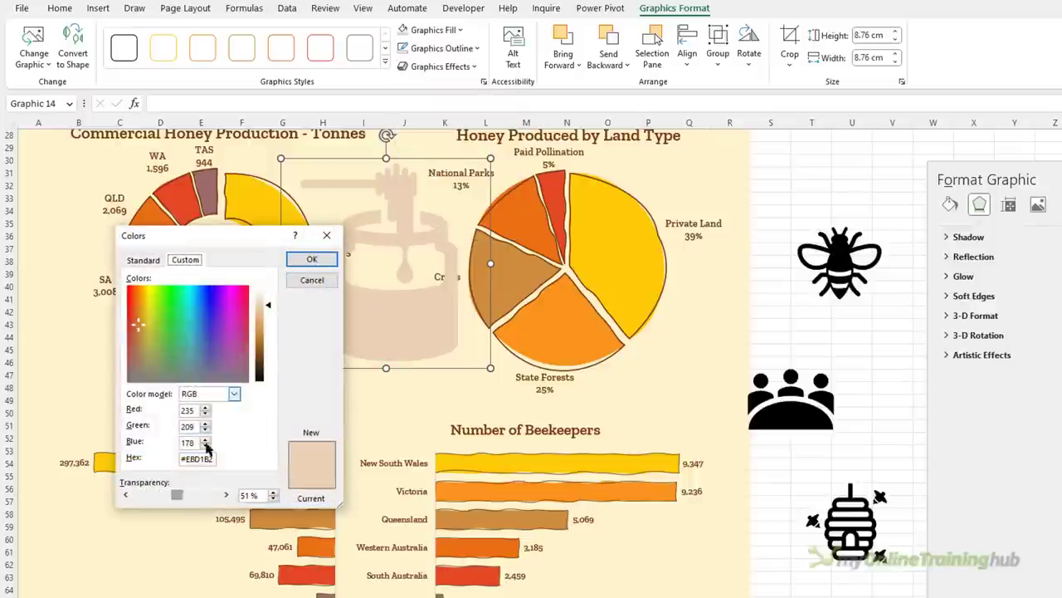
left_click(312, 259)
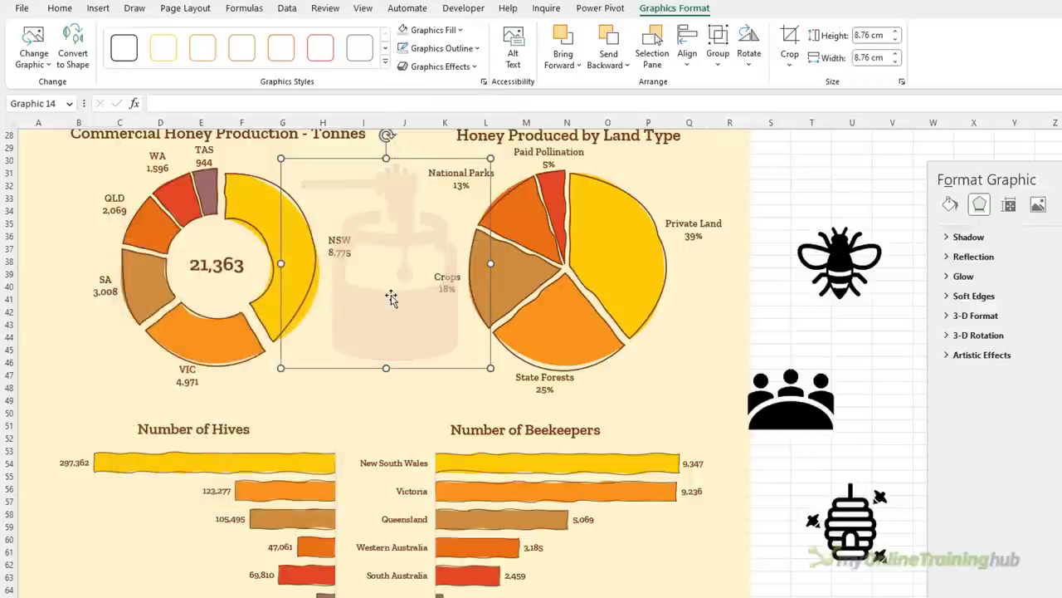
Step: Send the honey jar icon behind the doughnut and pie charts and deselect it
left_click(612, 65)
left_click(629, 104)
left_click(780, 184)
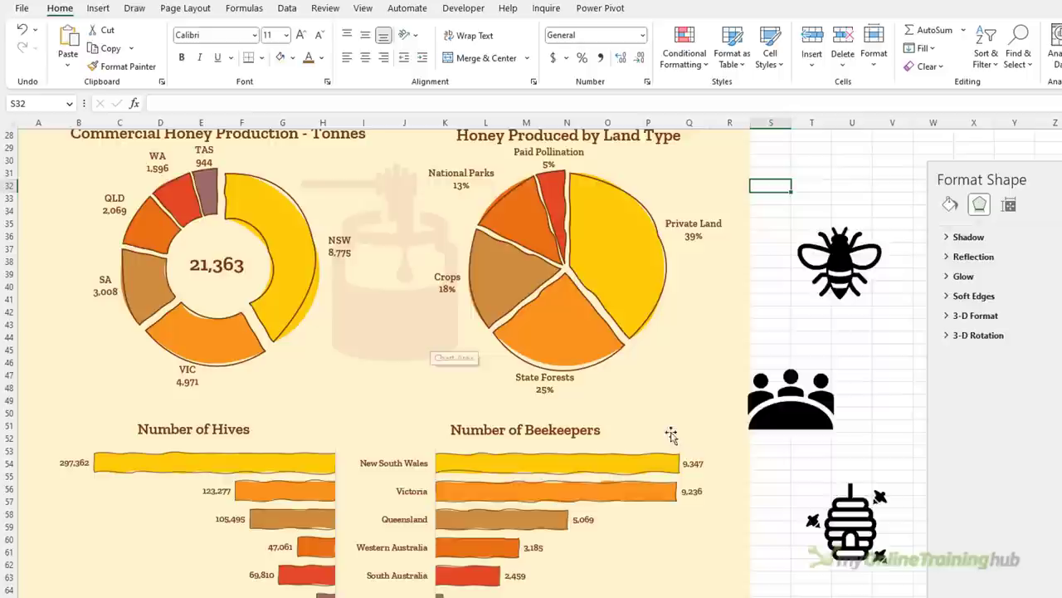
Step: Move the beehive icon into the empty space beside the shorter Number of Hives bars and enlarge it to 5.87 cm square
left_click_drag(851, 521, 120, 546)
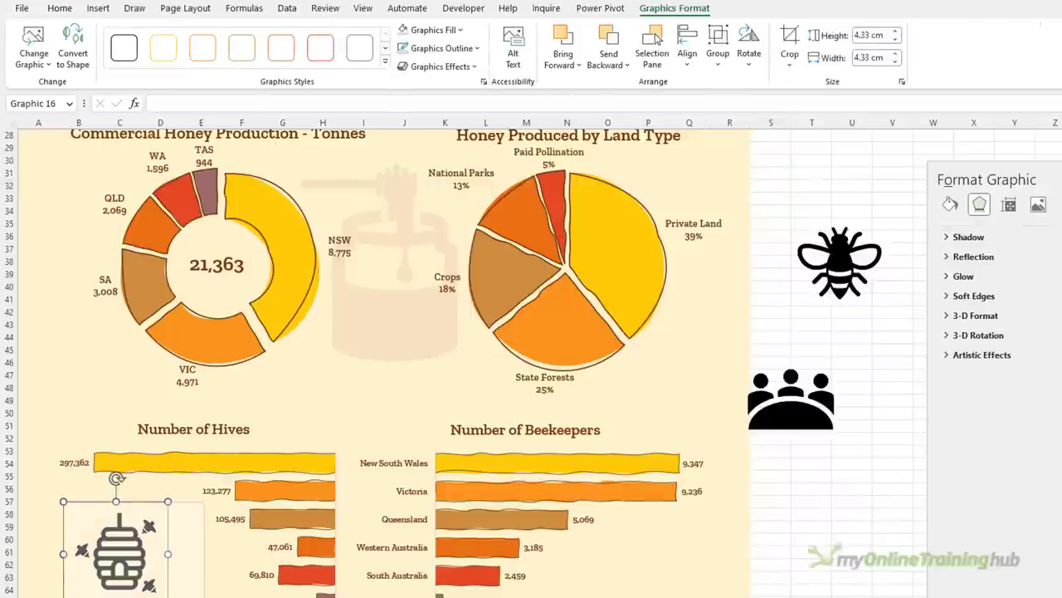
mouse_move(168, 501)
left_mouse_down()
mouse_move(194, 477)
mouse_move(183, 504)
left_mouse_up()
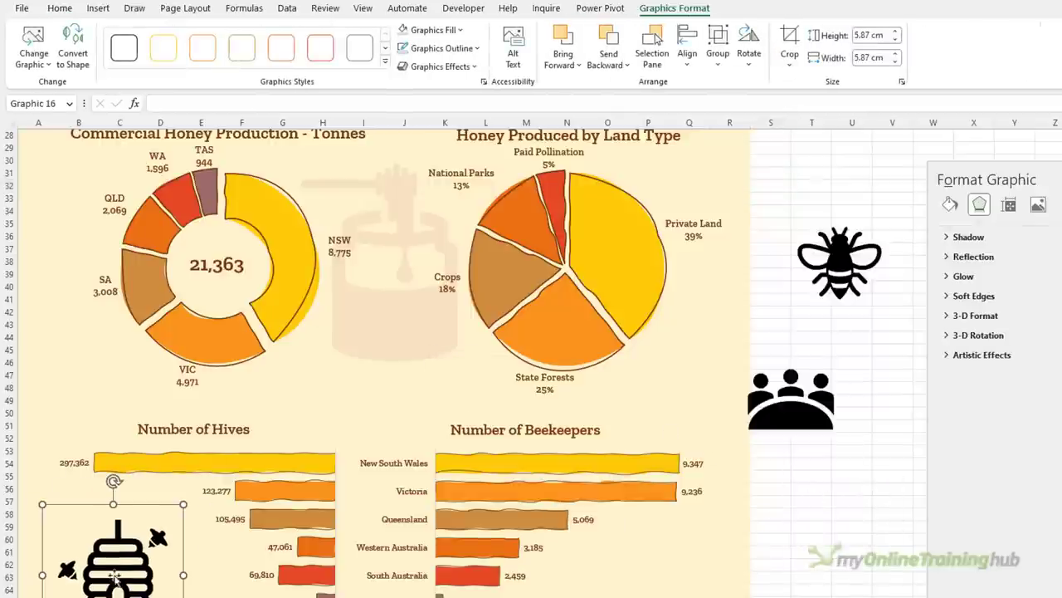
Step: Fill the beehive icon with the dark gold theme colour #C59B00 at 61% transparency and deselect it
left_click(461, 29)
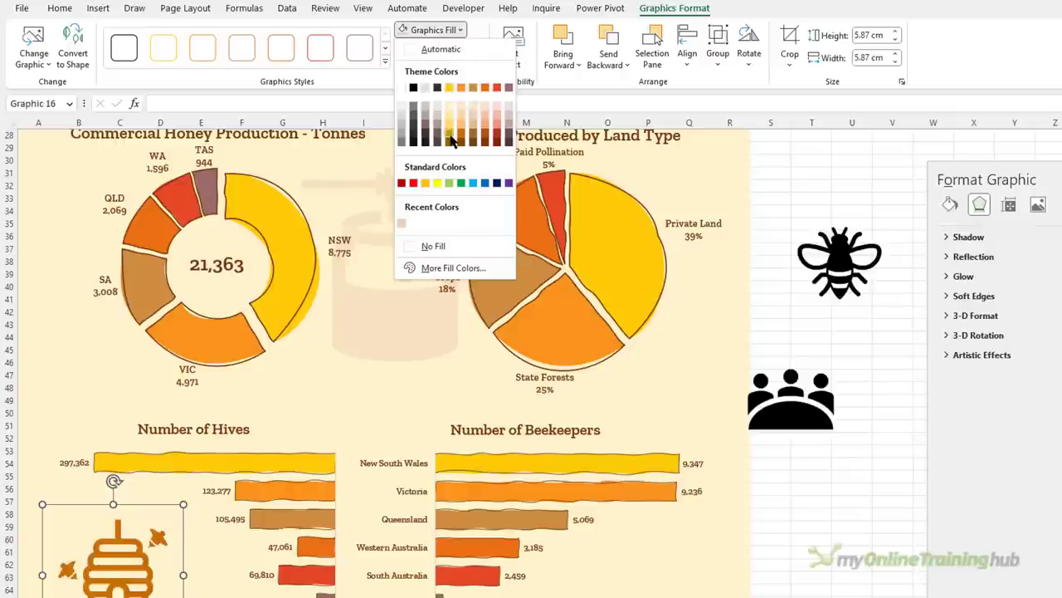
left_click(450, 135)
left_click(460, 30)
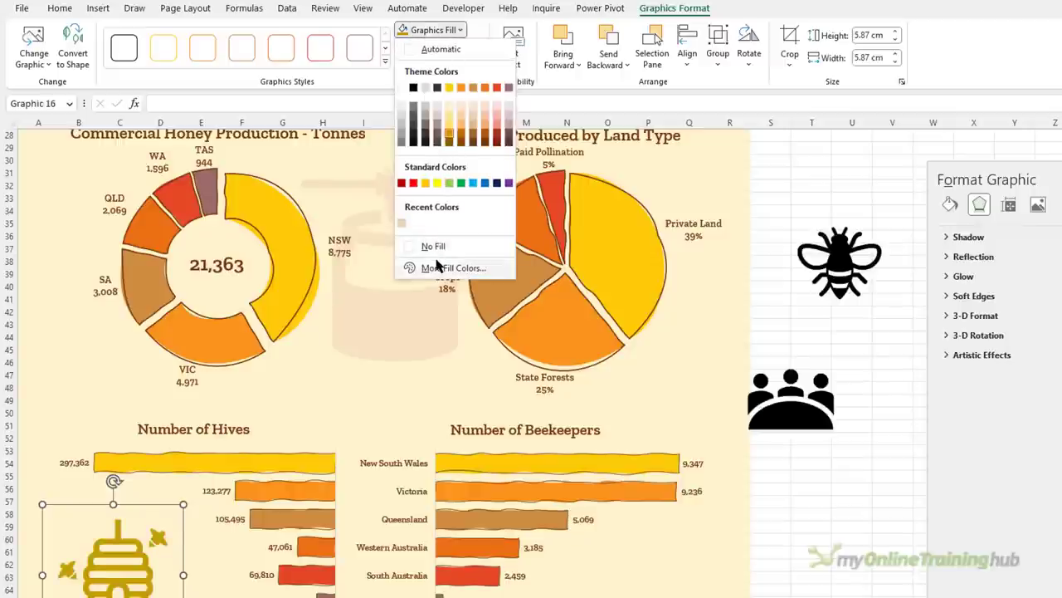
left_click(439, 267)
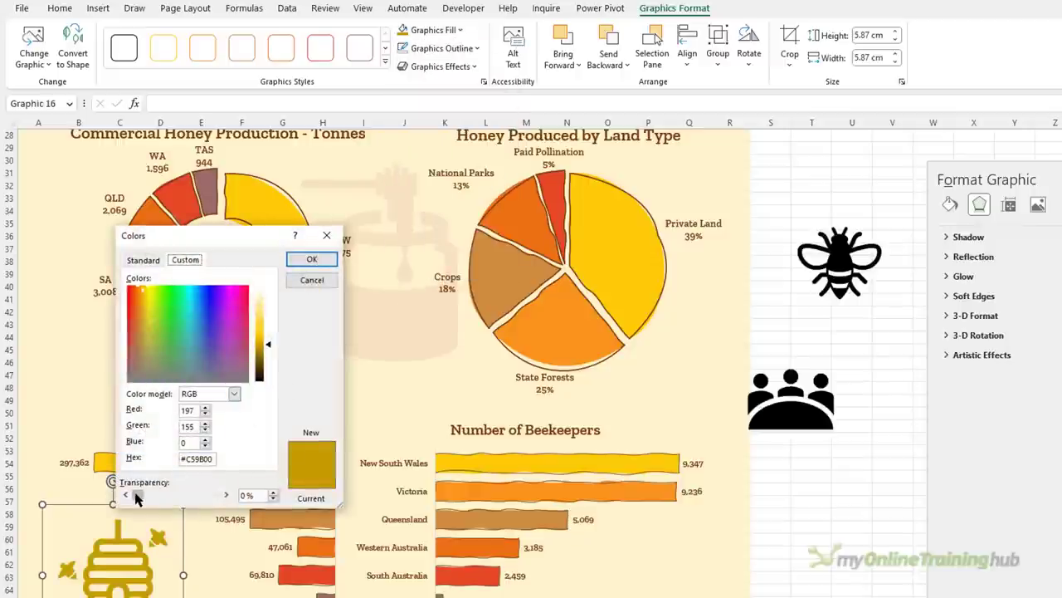
left_click_drag(137, 496, 186, 497)
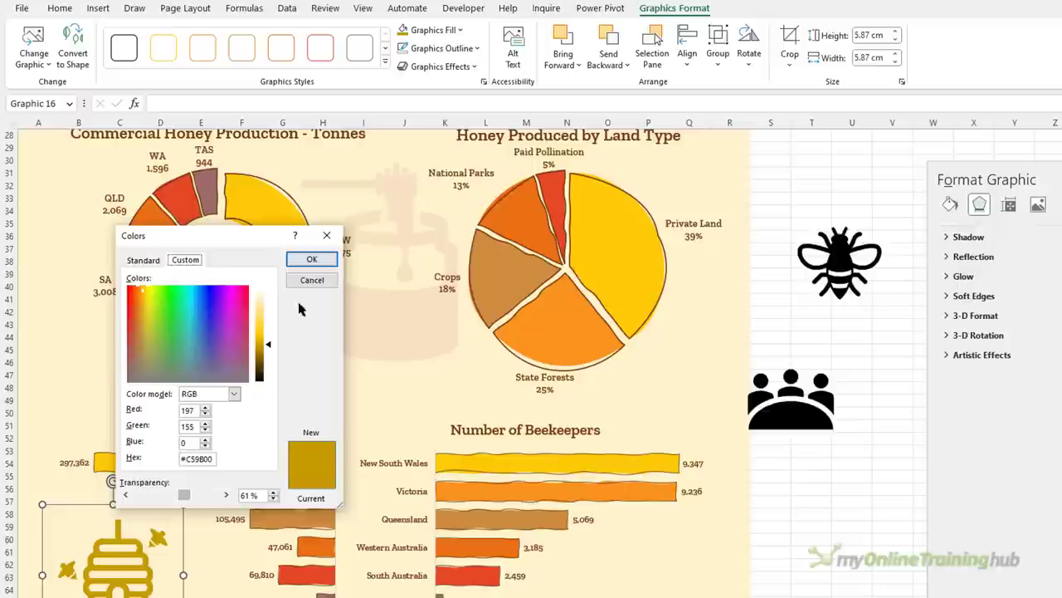
left_click(312, 259)
left_click(771, 184)
left_click(821, 550)
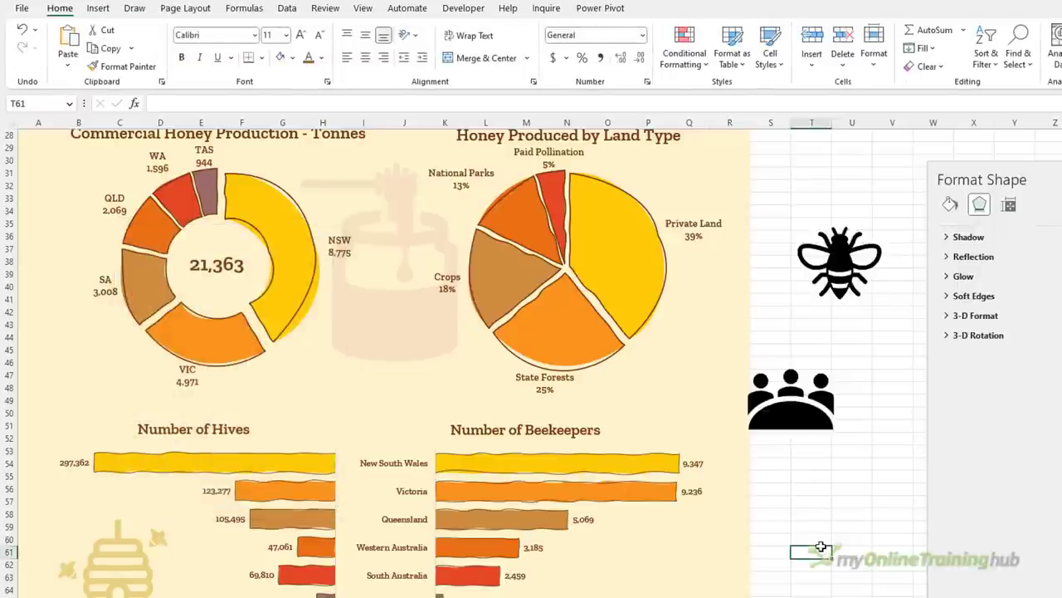
Step: Move the bee icon into the empty space beside the shorter Number of Beekeepers bars
left_click(842, 283)
left_click_drag(842, 282, 658, 589)
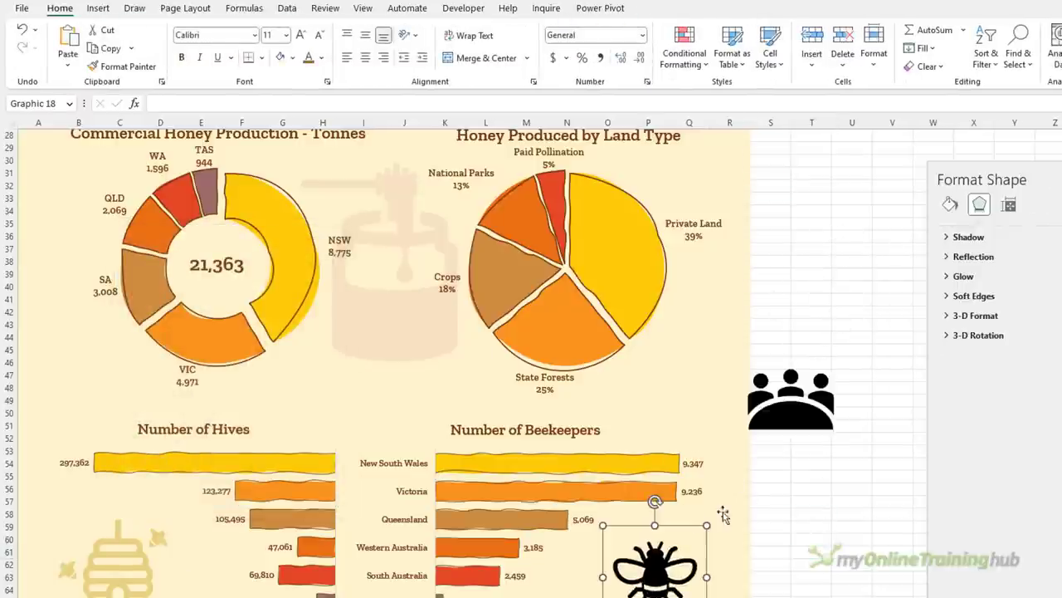
Step: Place the people icon right after the NSW Amateur Beekeepers title, shrink it to 2.5 cm square, and fill it with the dark brown theme colour
scroll(805, 442, "down", 7)
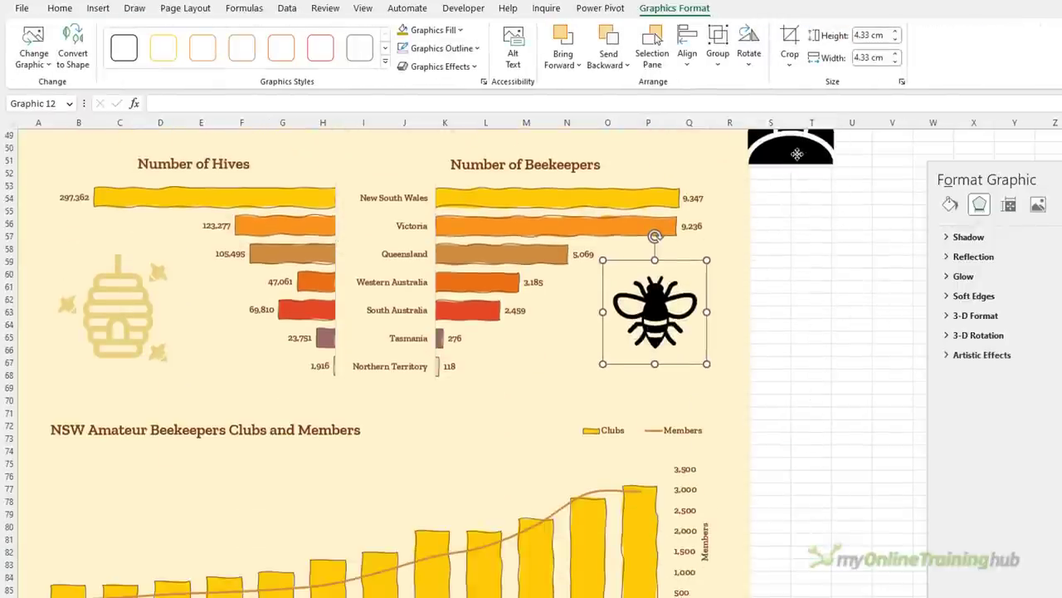
left_click_drag(798, 154, 433, 454)
left_click_drag(481, 487, 414, 451)
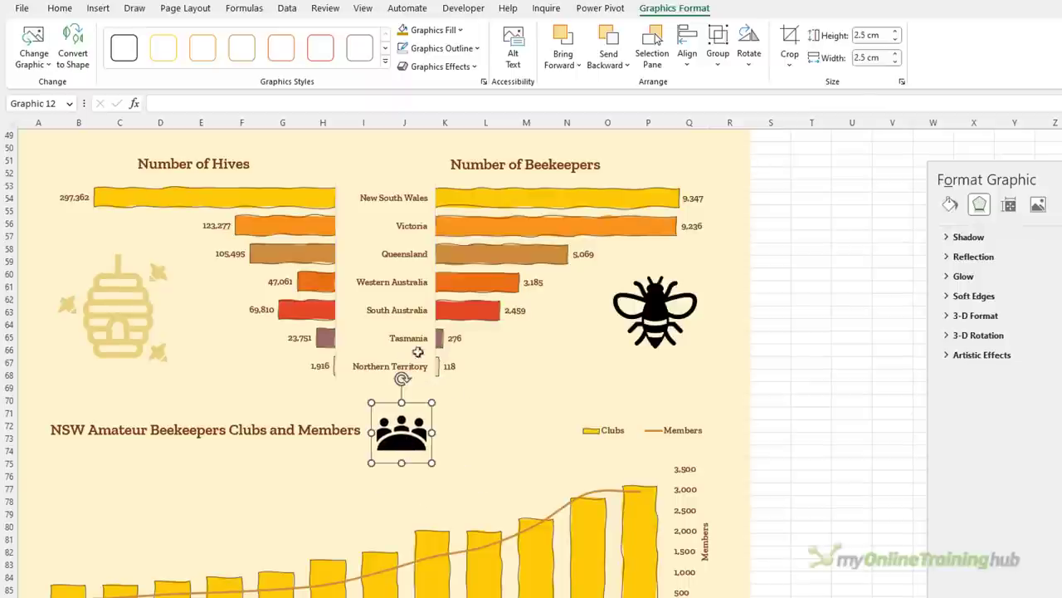
left_click(458, 31)
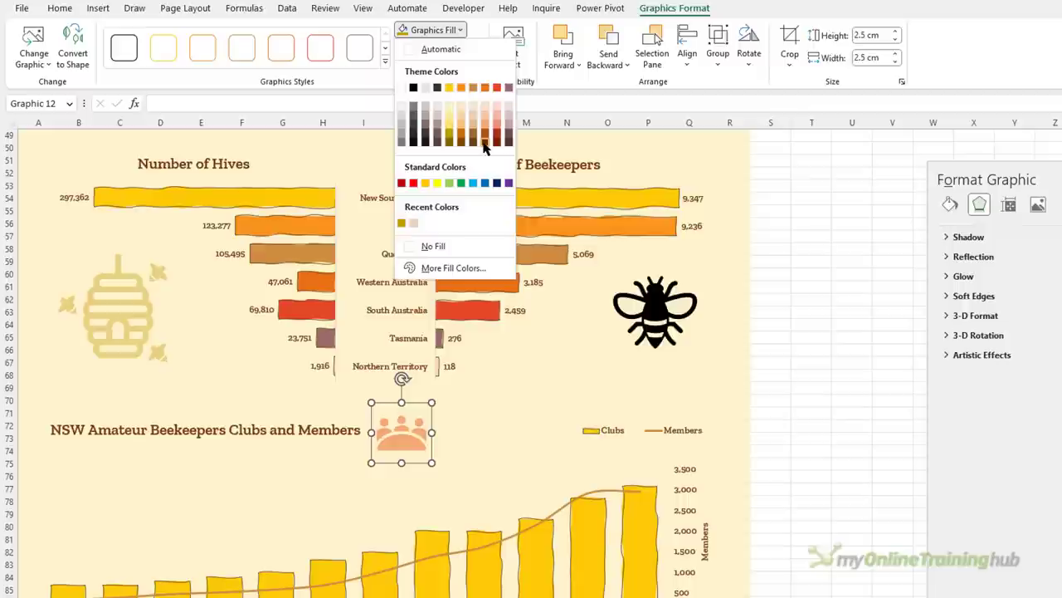
left_click(484, 143)
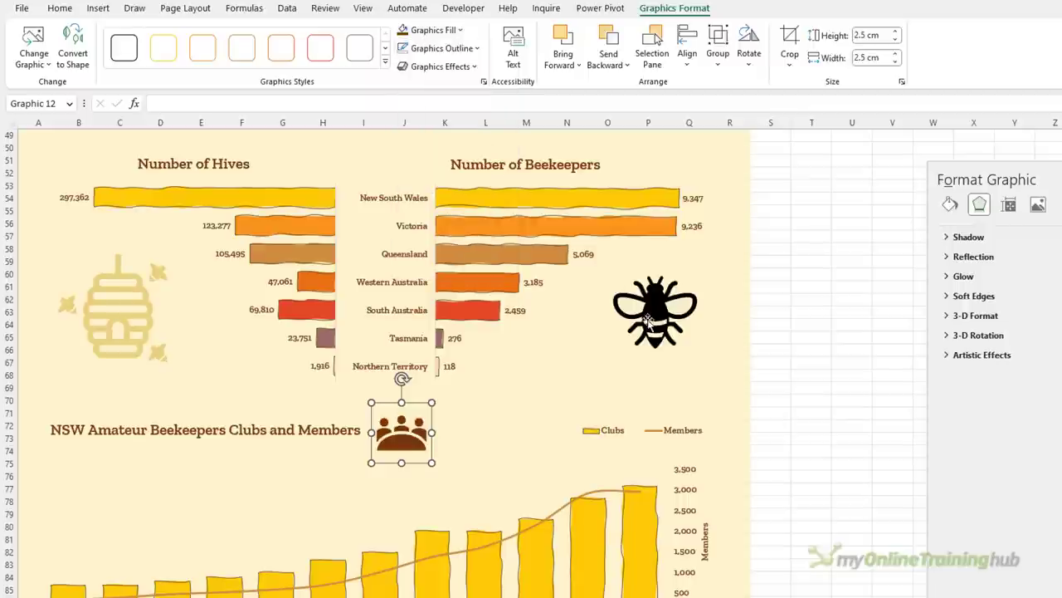
Step: Move the bee icon under the start of the NSW Amateur Beekeepers title, shrunk to 2.53 cm, tilted, and filled with the yellow theme colour
left_click_drag(650, 319, 88, 491)
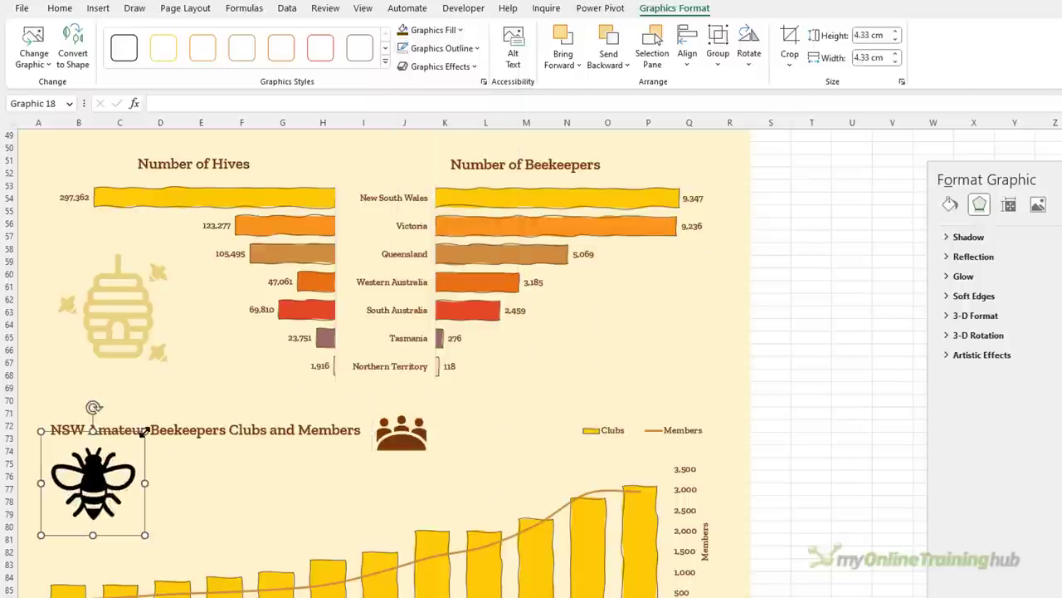
left_click_drag(145, 430, 72, 474)
left_click(460, 30)
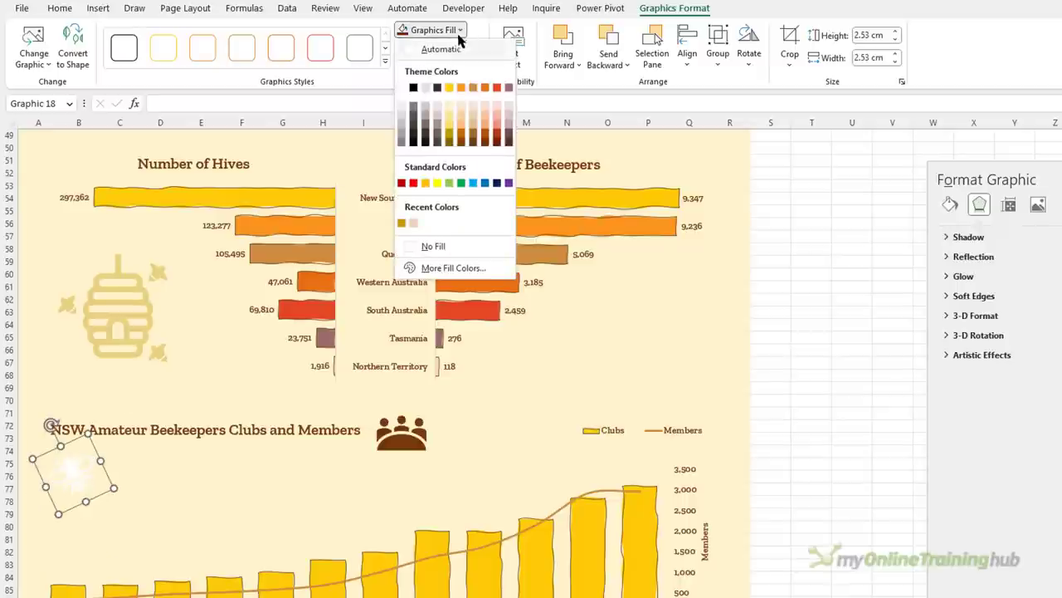
left_click(449, 87)
Step: Duplicate the yellow bee, turn the copy upright, set its height to 0.75 cm, and centre it on the people icon's table
left_click_drag(72, 472, 397, 457)
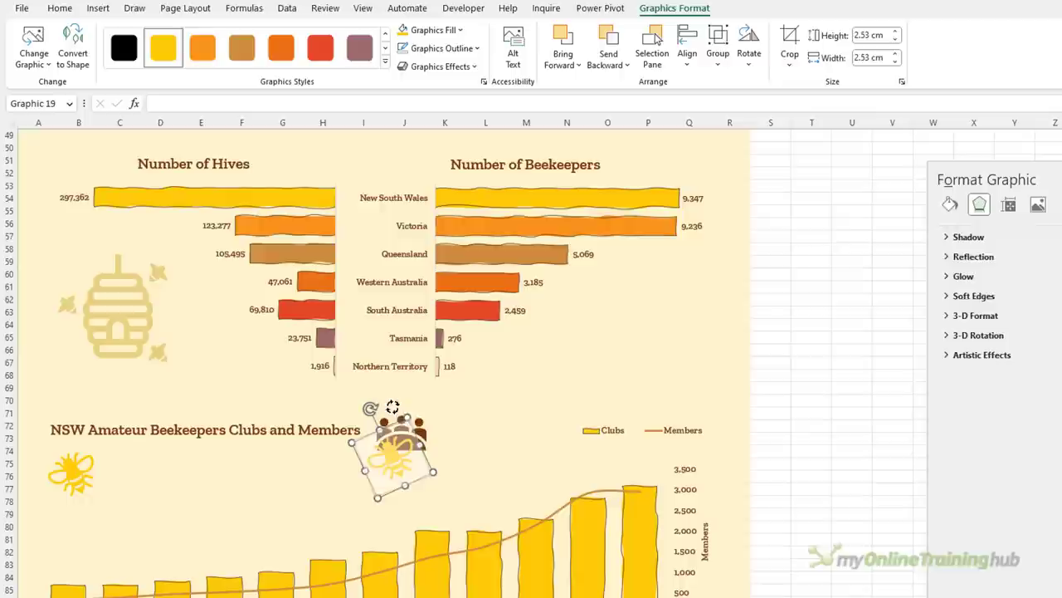
left_click_drag(393, 407, 393, 405)
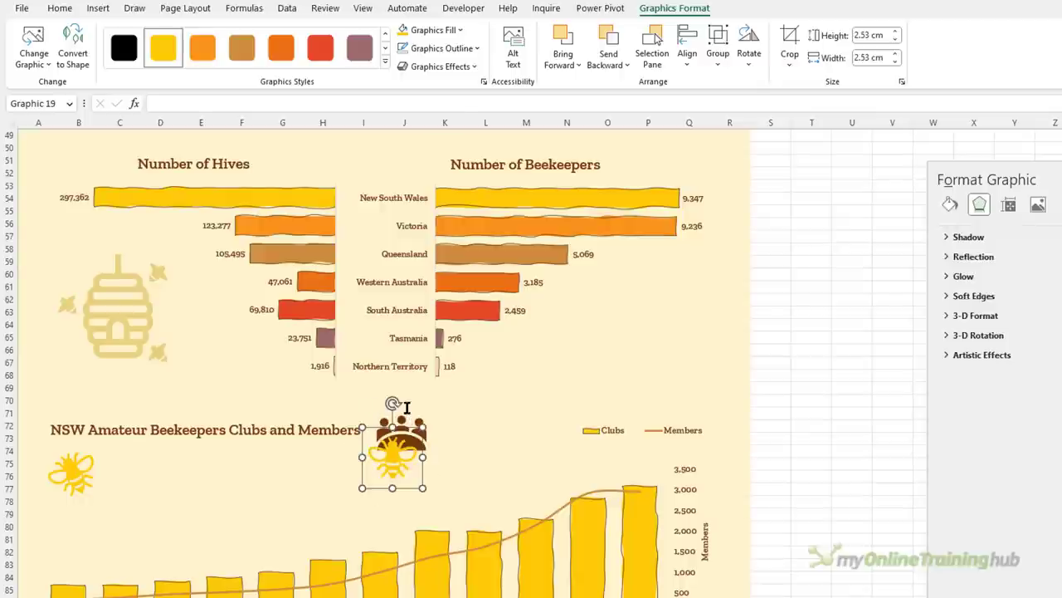
left_click(871, 35)
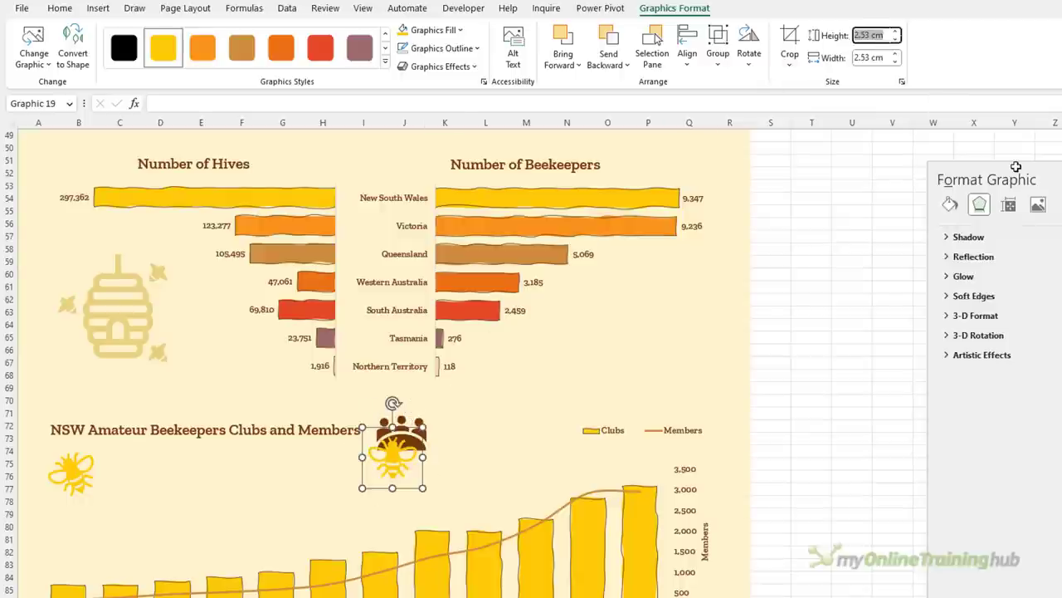
key("BackSpace")
type(".75")
key("Return")
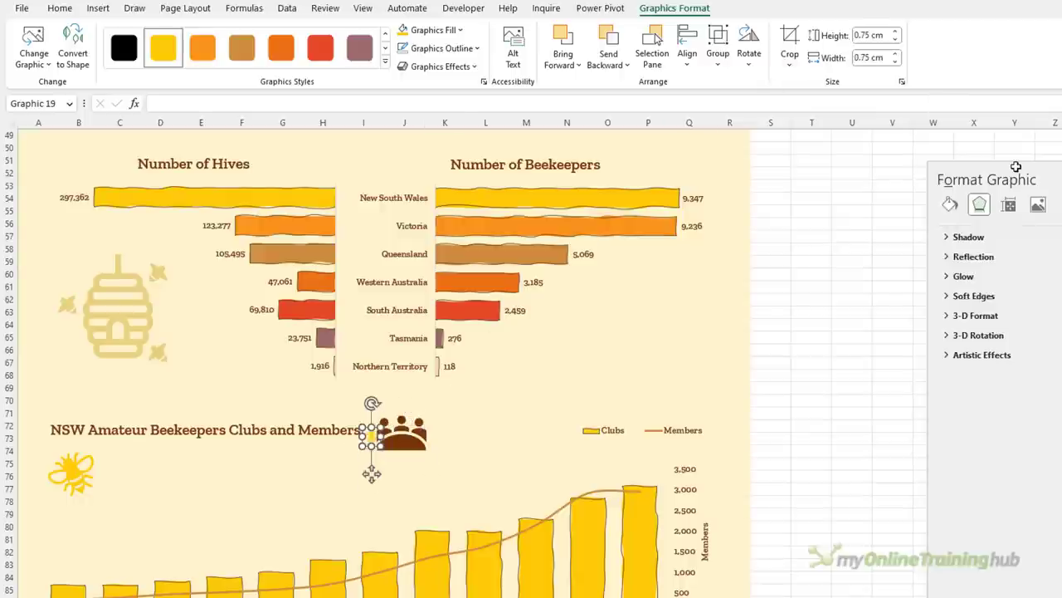
left_click_drag(369, 434, 401, 440)
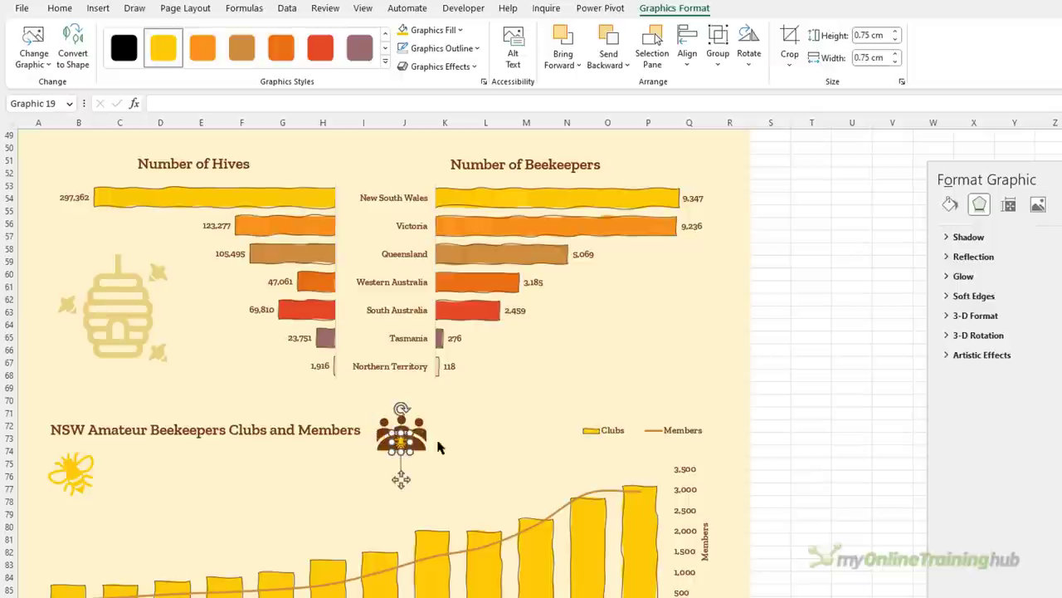
left_click(855, 411)
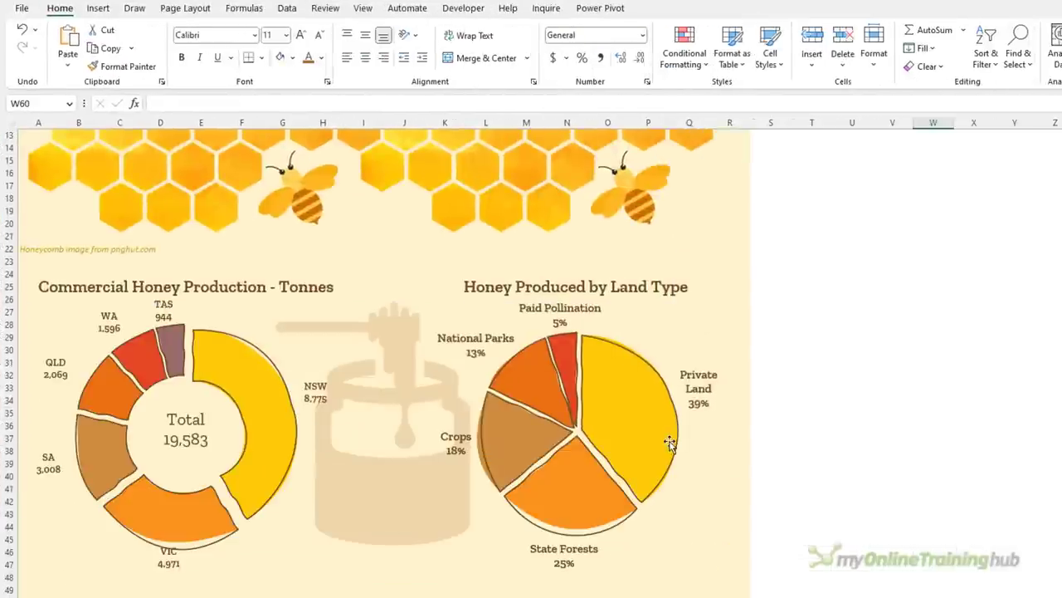
Step: In the finished infographic, draw a small hexagon beside the upper part of the hexagon map of Australia
scroll(671, 444, "down", 4)
scroll(671, 444, "down", 4)
left_click(589, 434)
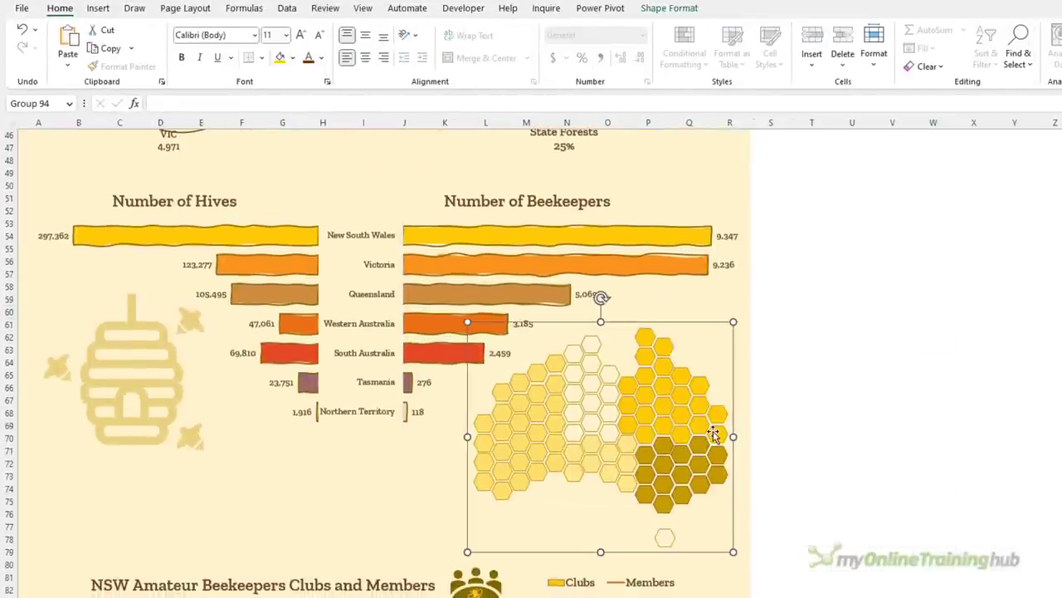
left_click(797, 378)
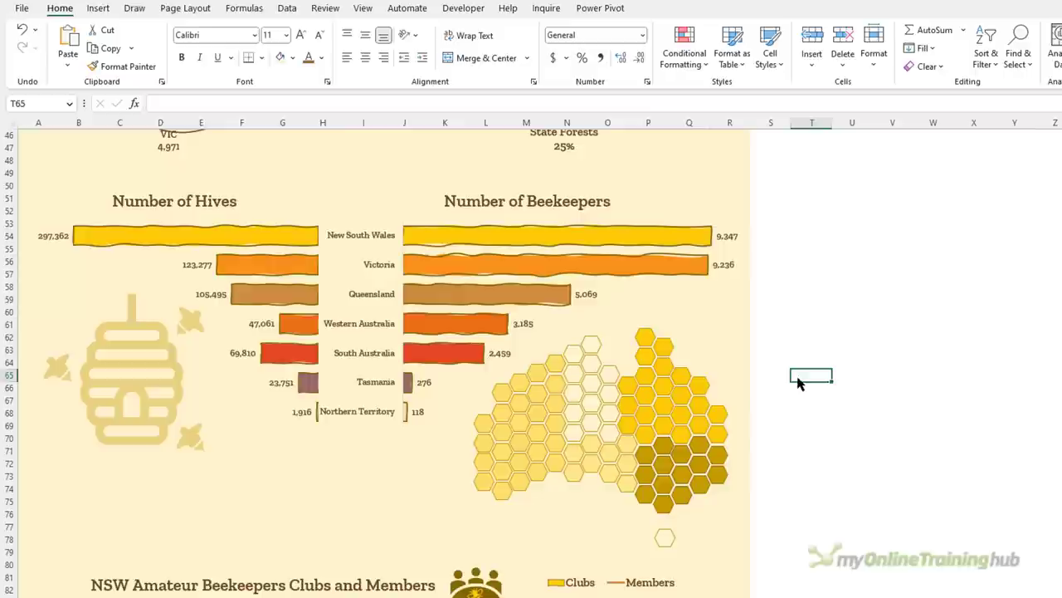
left_click(101, 10)
left_click(225, 31)
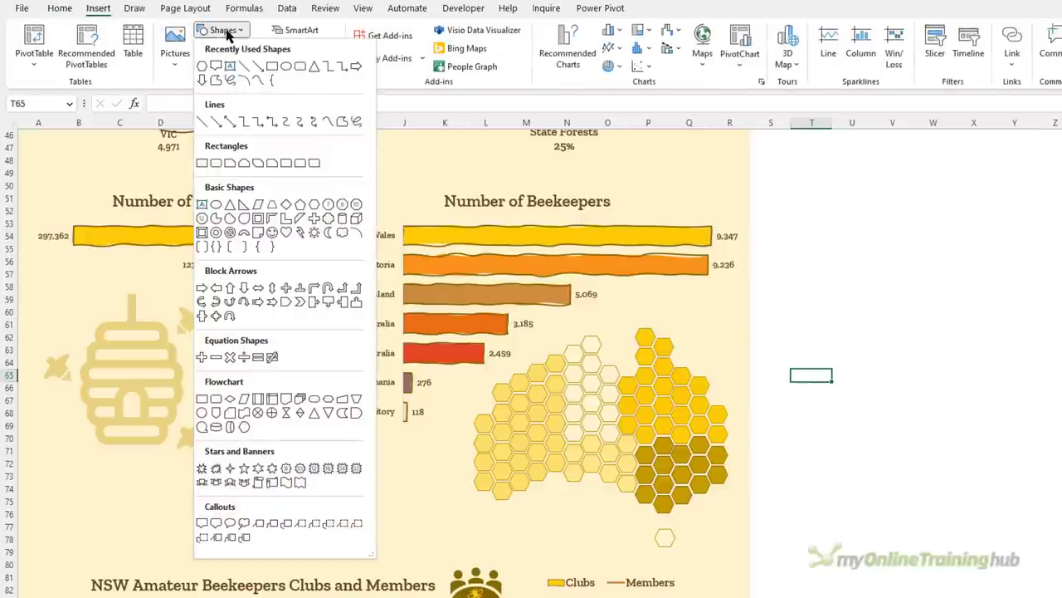
left_click(312, 207)
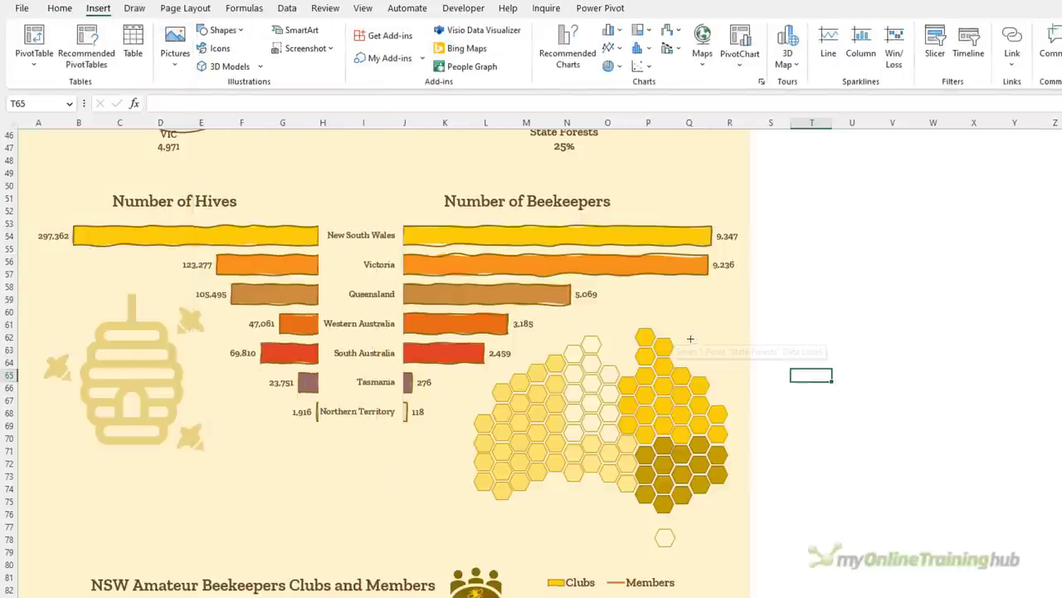
left_click_drag(693, 338, 712, 358)
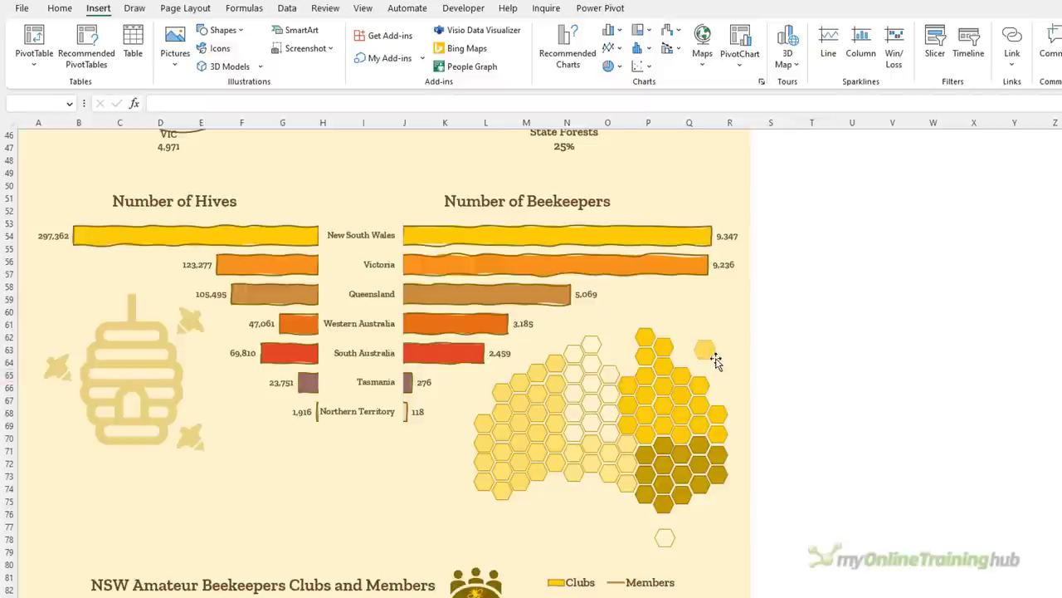
left_click(812, 375)
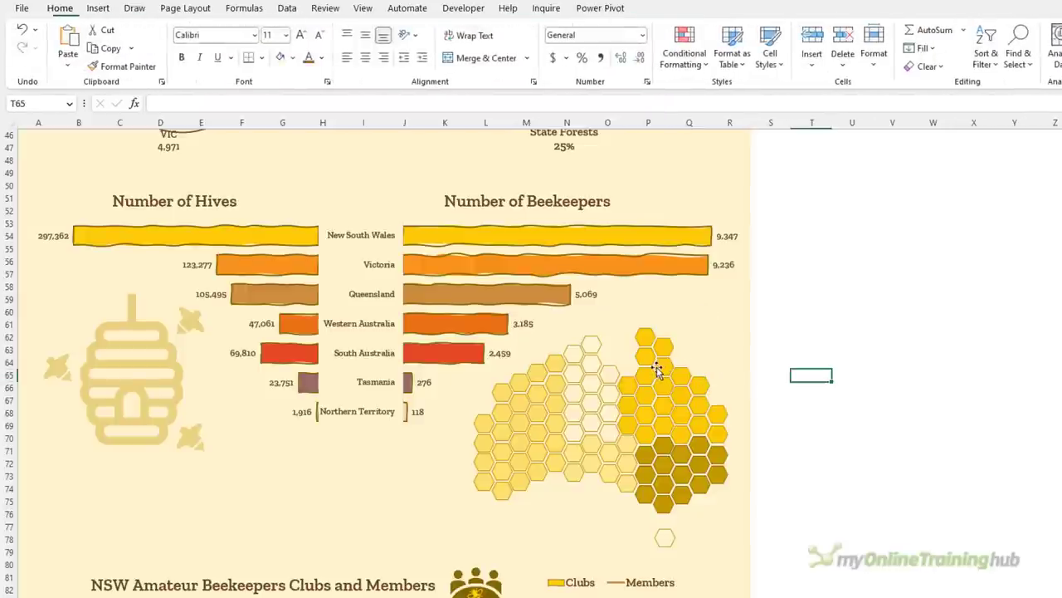
Step: Ungroup the hexagon map of Australia into its separate hexagons and deselect them
left_click(656, 353)
left_click(652, 8)
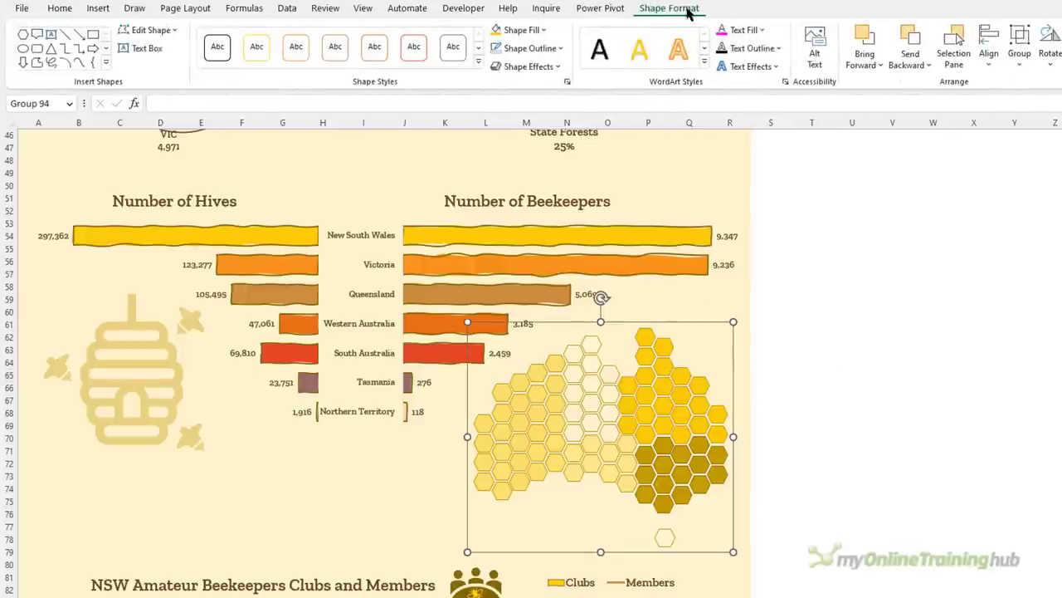
left_click(1025, 67)
left_click(1036, 127)
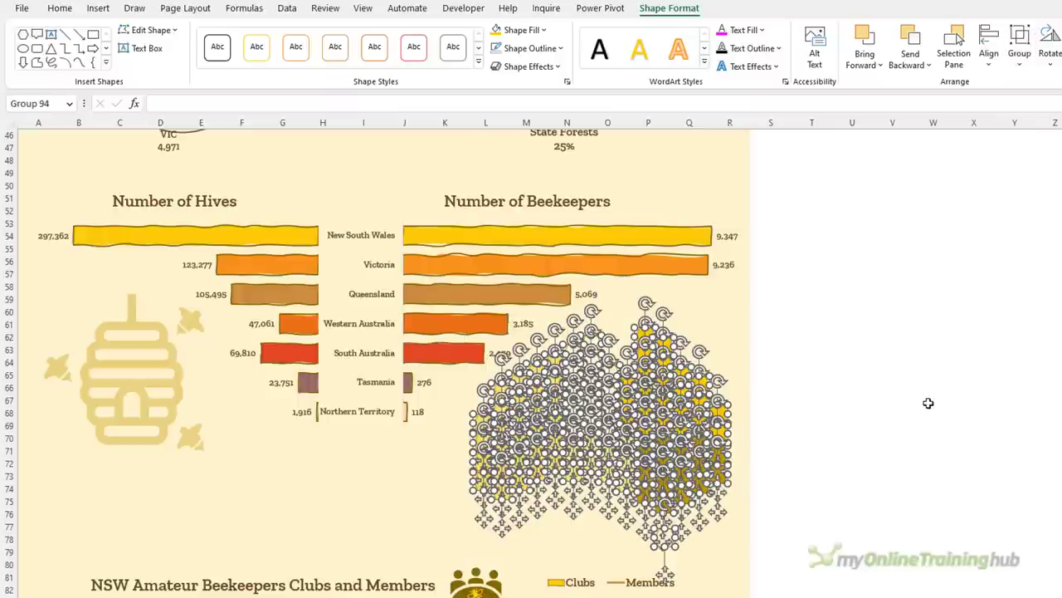
left_click(868, 423)
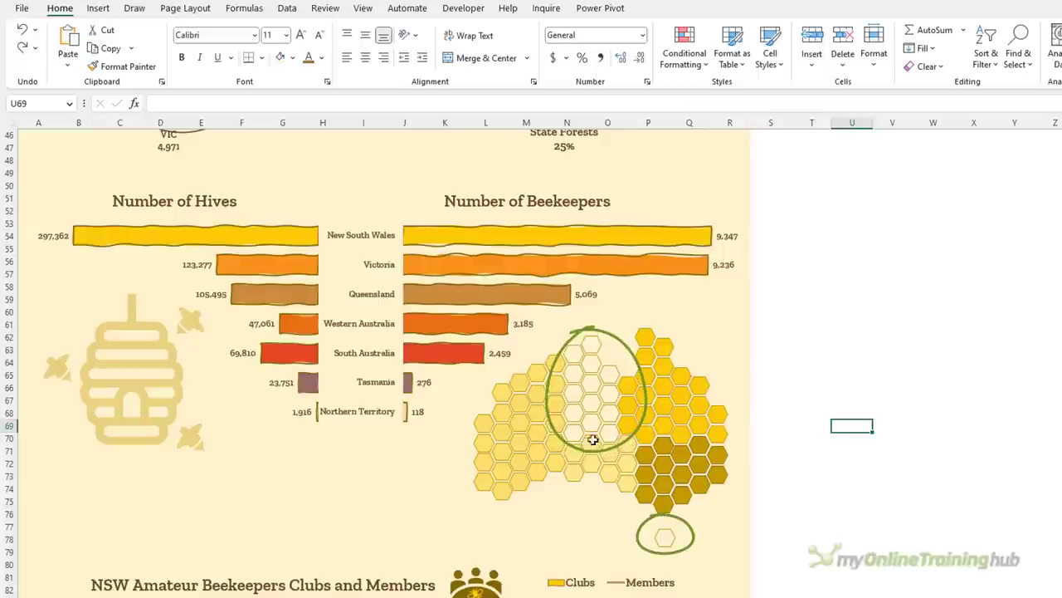
Step: Copy the grouped hexagon map from the finished infographic into the working sheet, shrunk to fit beside the shorter Number of Beekeepers bars
left_click(683, 382)
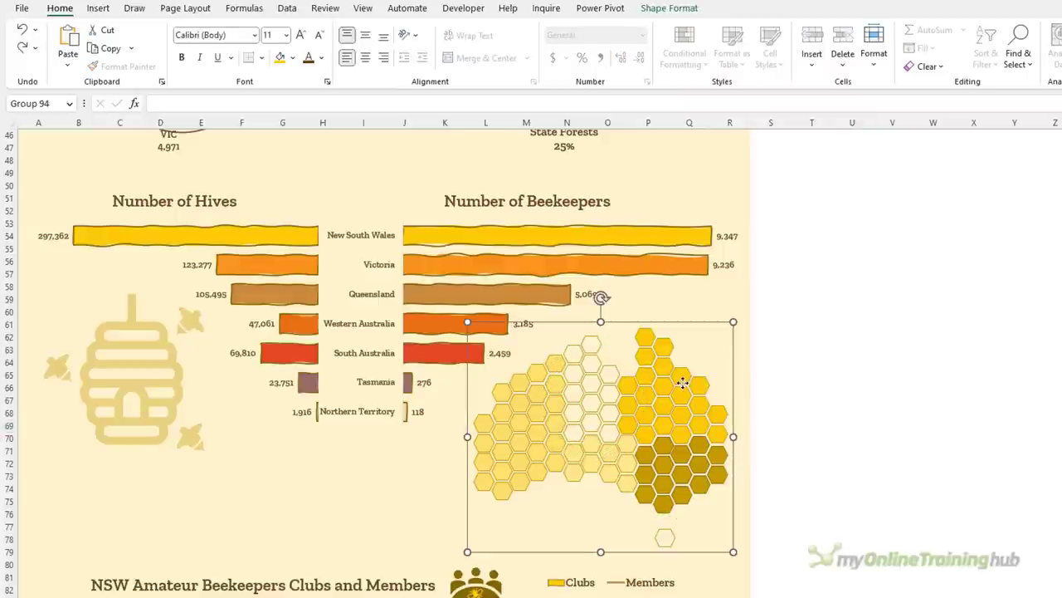
key("ctrl+c")
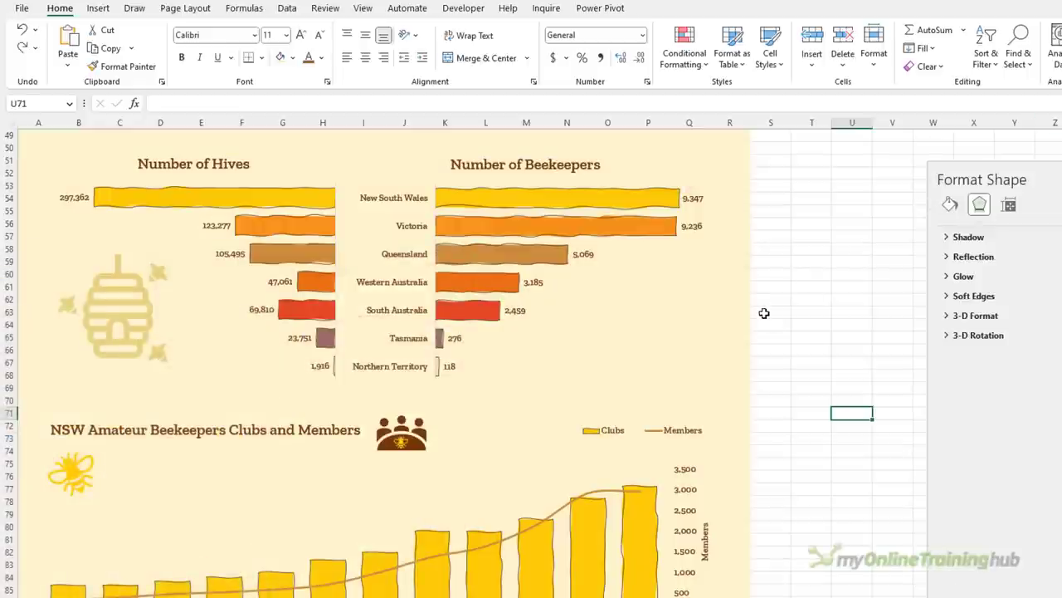
key("ctrl+v")
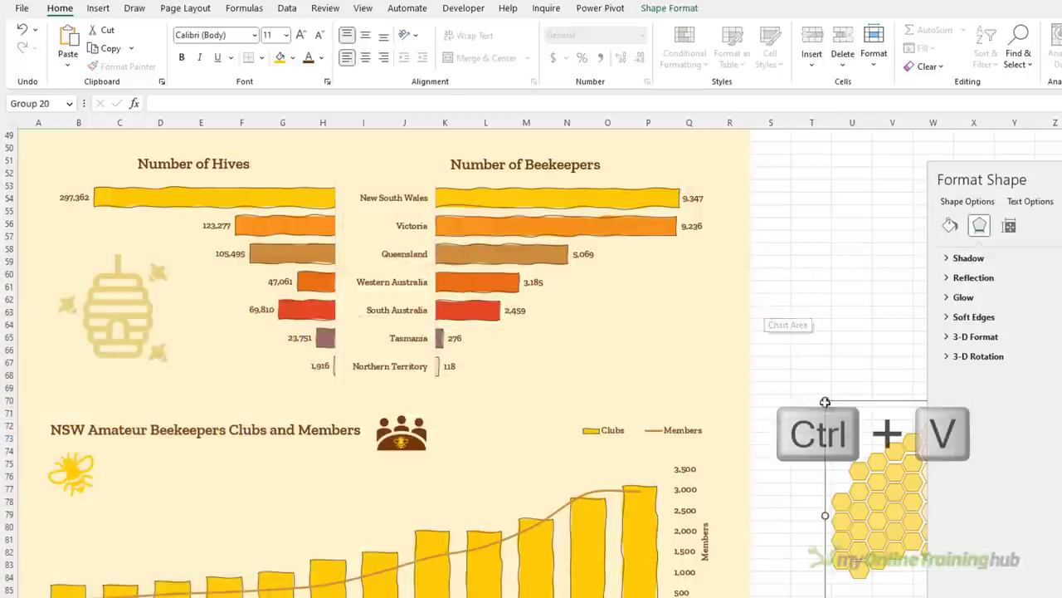
left_click_drag(866, 402, 558, 274)
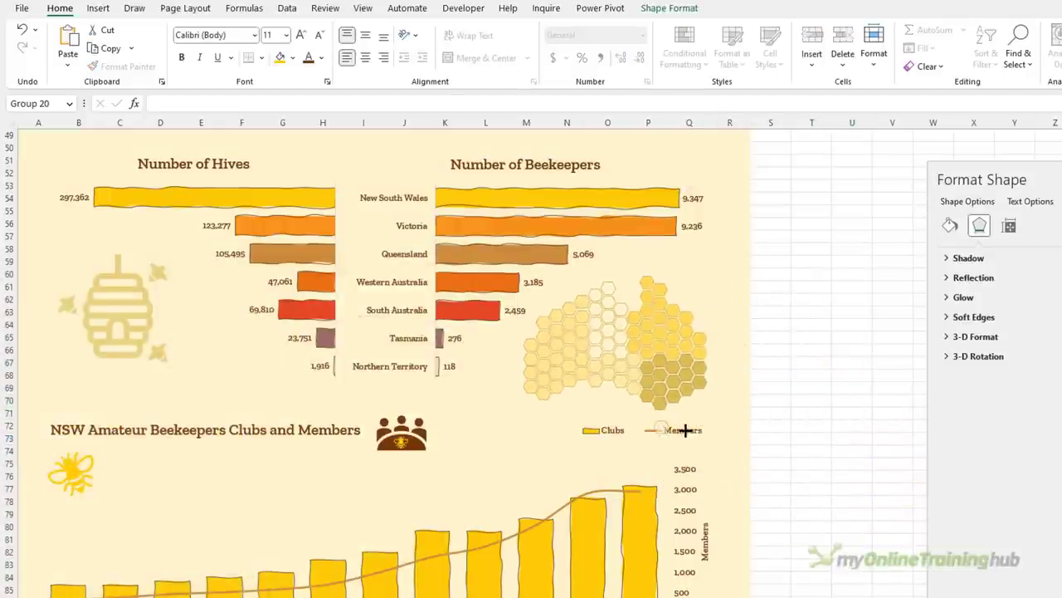
left_click(655, 386)
left_click_drag(656, 386, 679, 375)
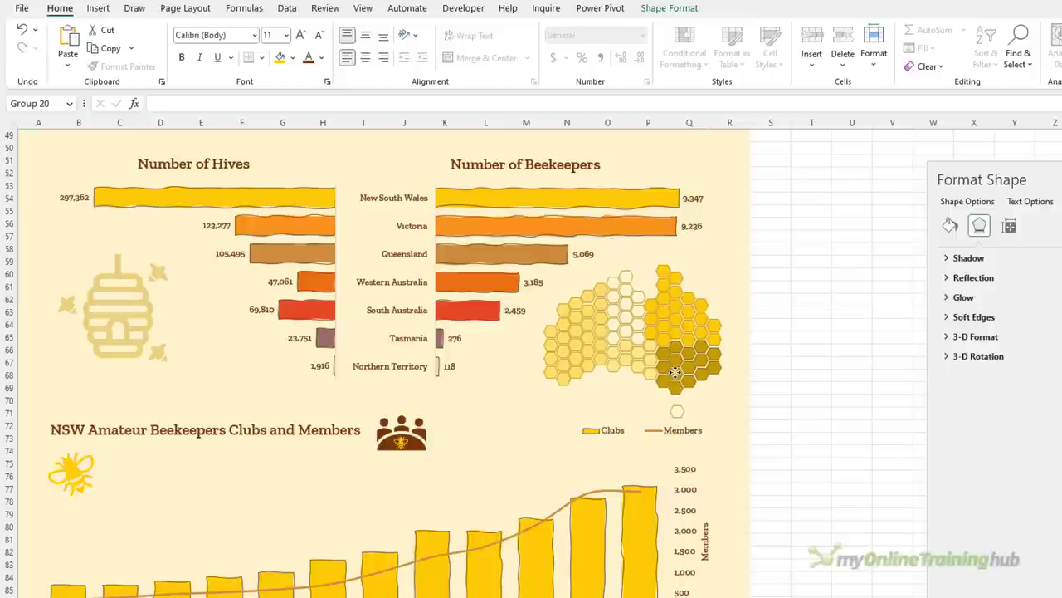
key("Escape")
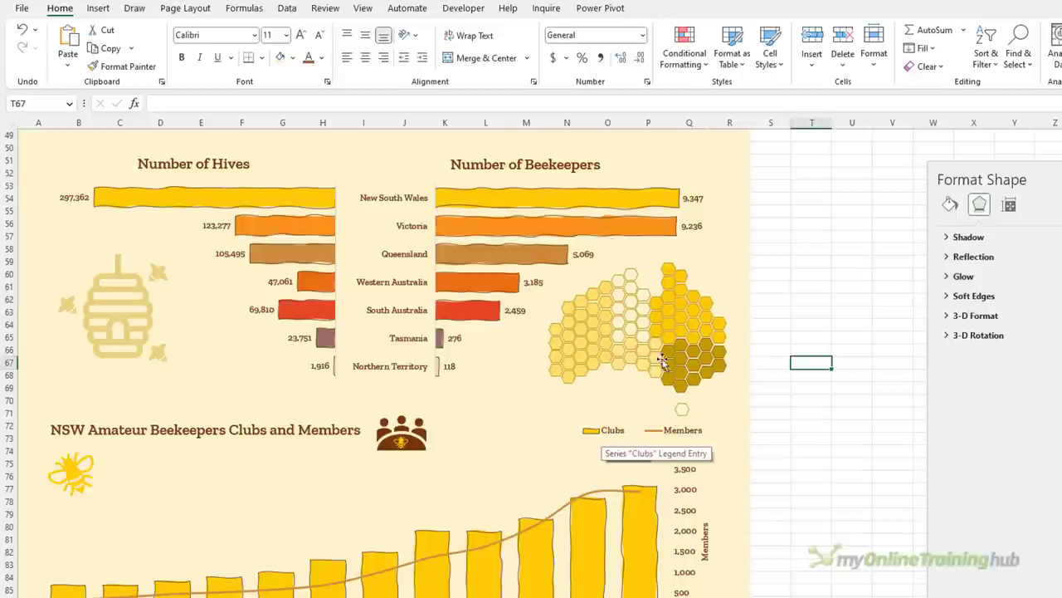
left_click(98, 9)
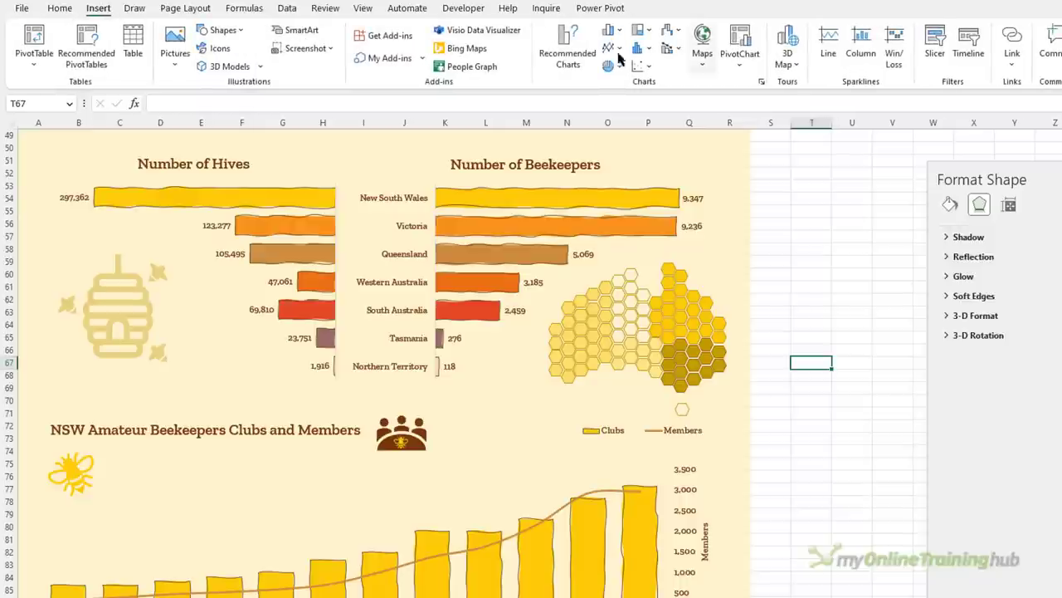
left_click(702, 50)
left_click(710, 115)
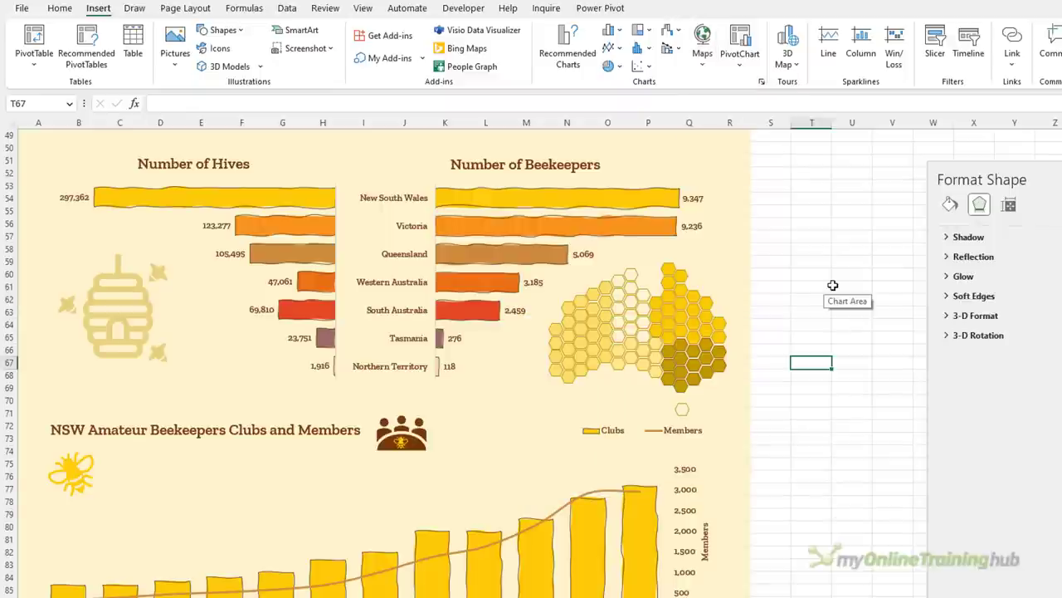
Step: Collapse the ribbon and hide the sheet's row and column headings and the formula bar
double_click(98, 10)
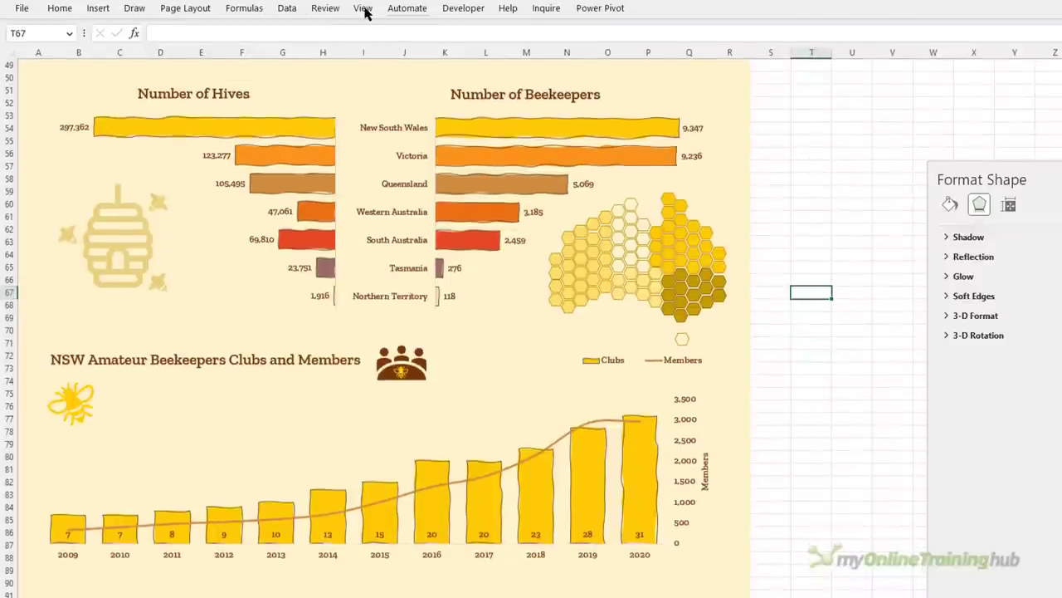
left_click(363, 8)
left_click(459, 58)
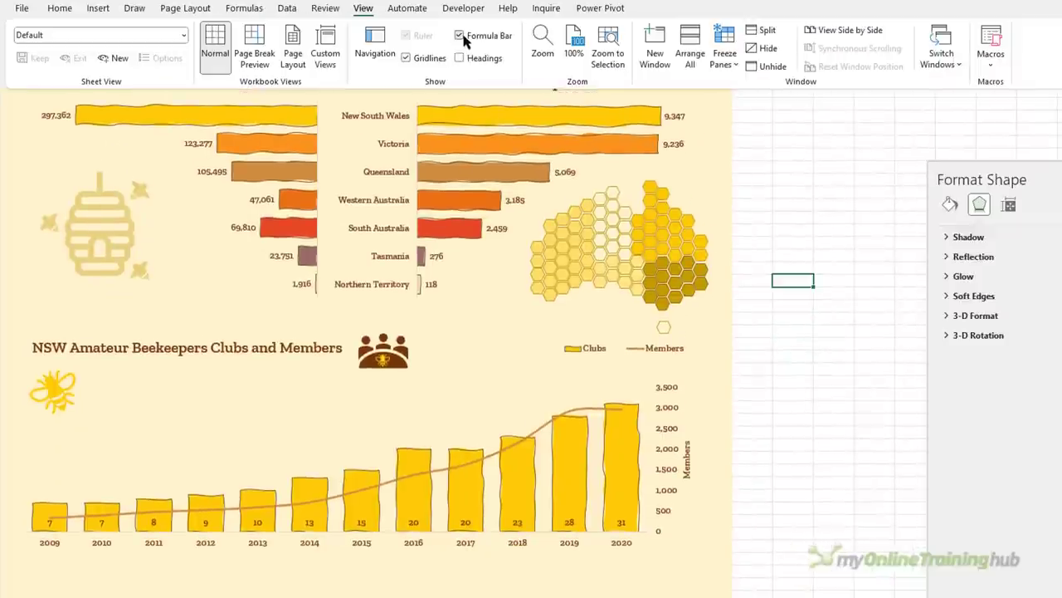
left_click(459, 36)
left_click(814, 261)
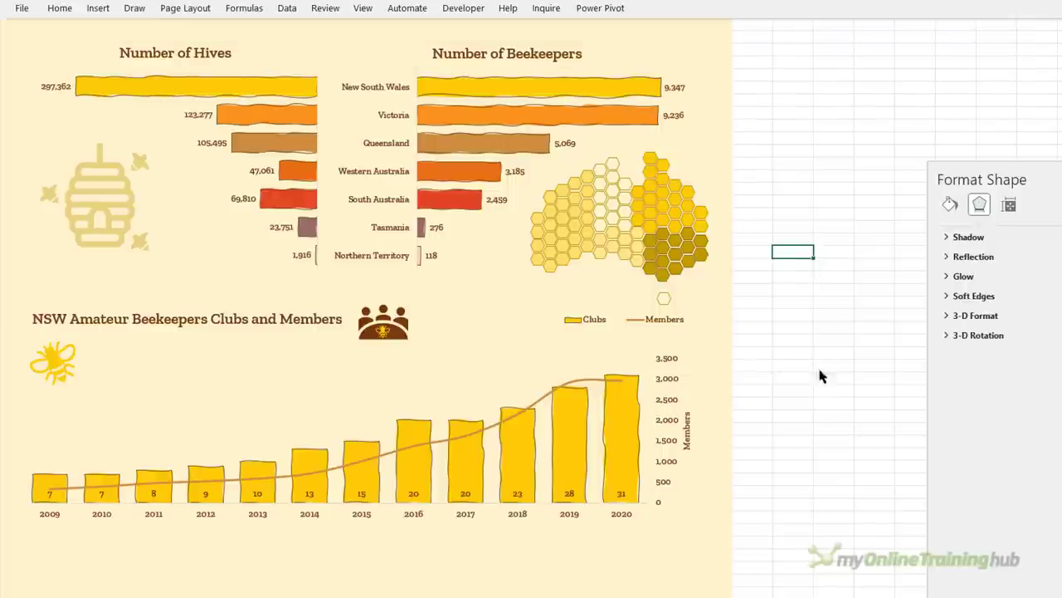
Step: Review the whole infographic from the honeycomb header to the NSW Amateur Beekeepers Clubs and Members chart
scroll(759, 503, "up", 6)
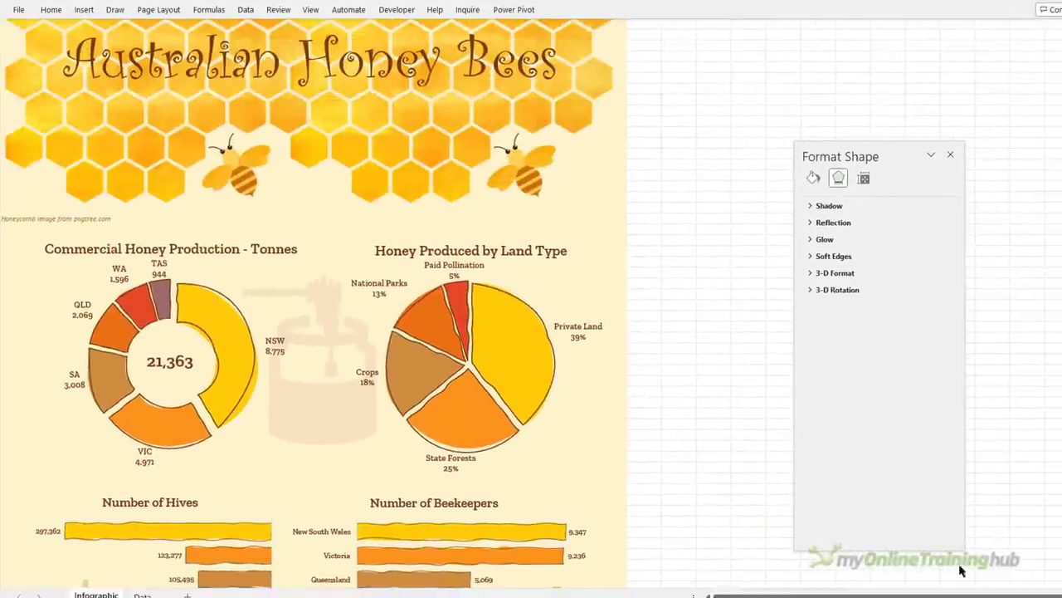
scroll(943, 568, "down", 4)
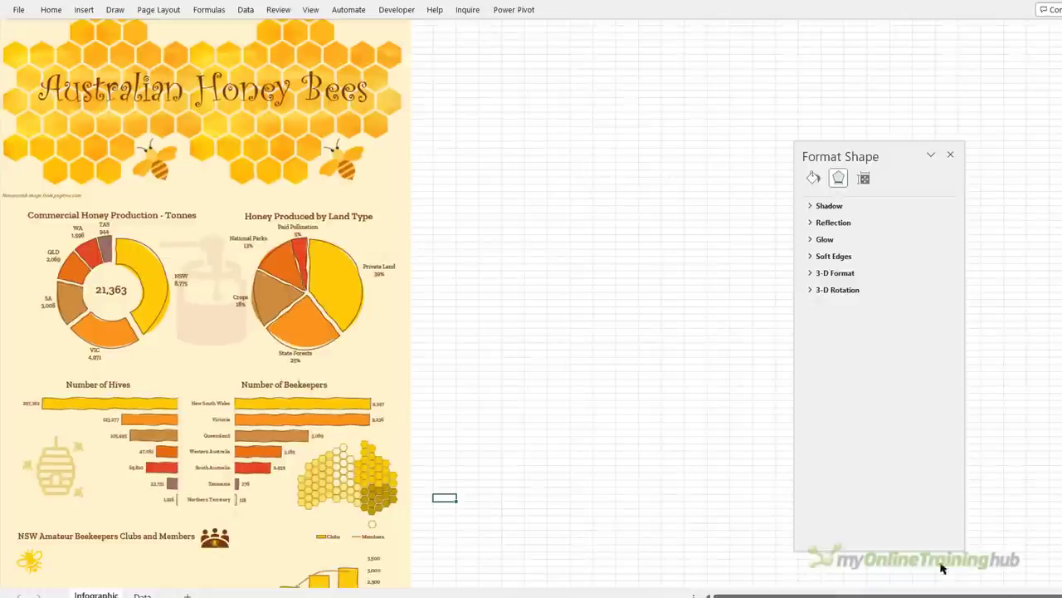
scroll(563, 393, "down", 2)
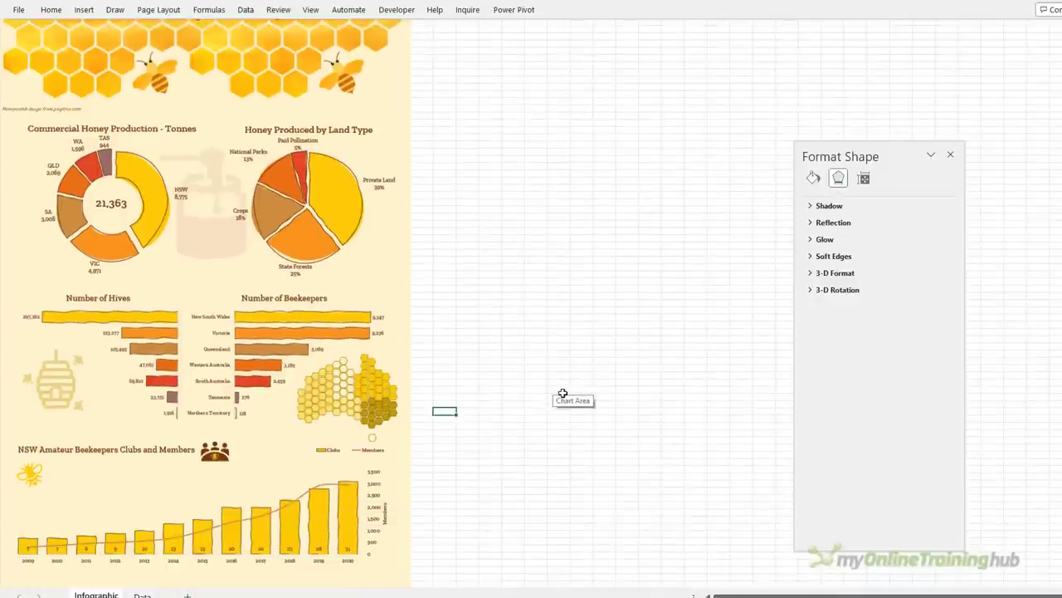
scroll(563, 393, "up", 2)
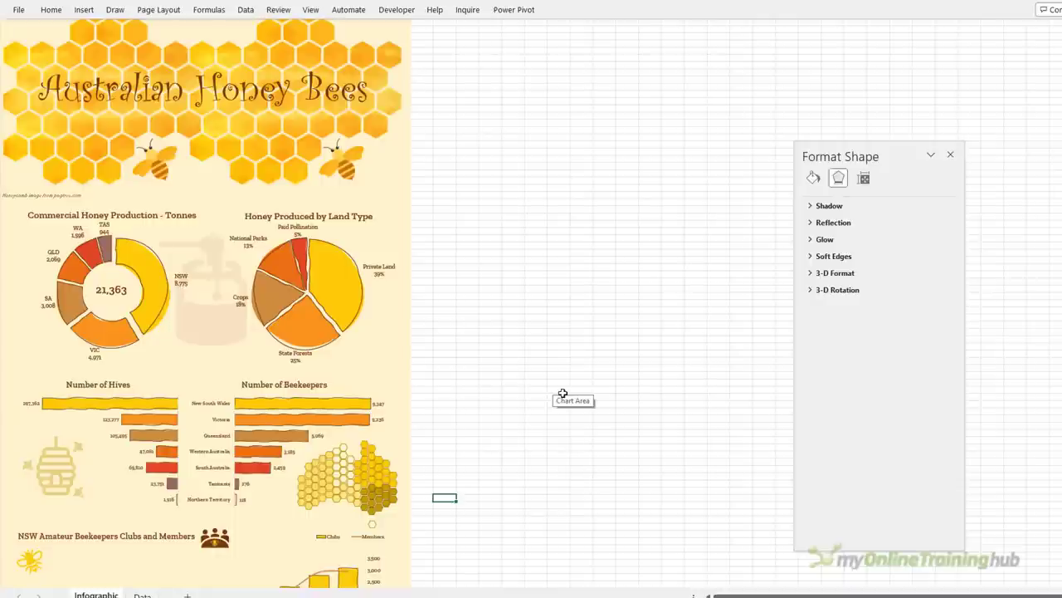
left_click(347, 313)
left_click(487, 343)
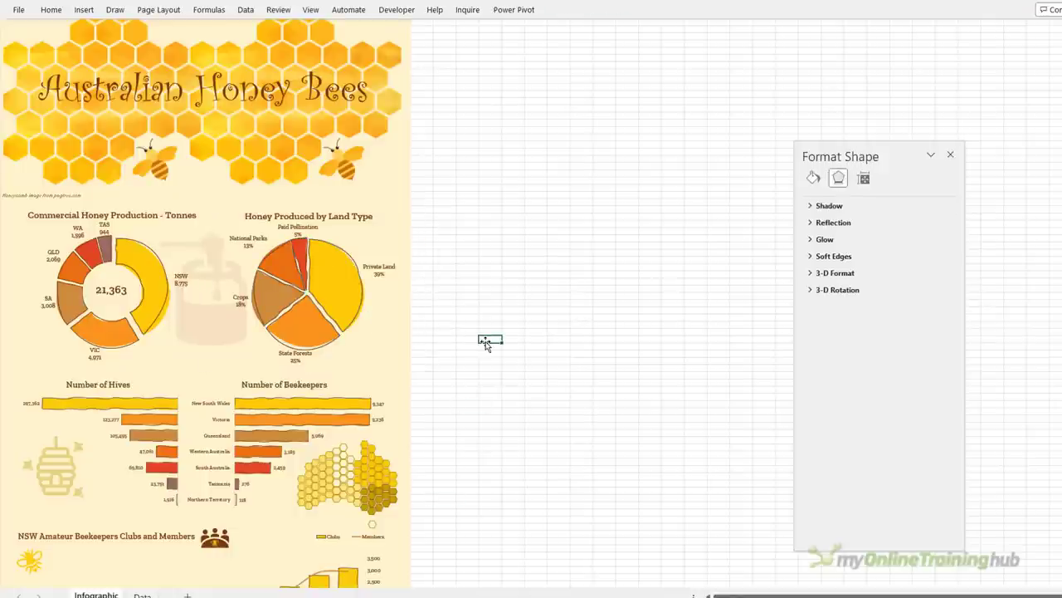